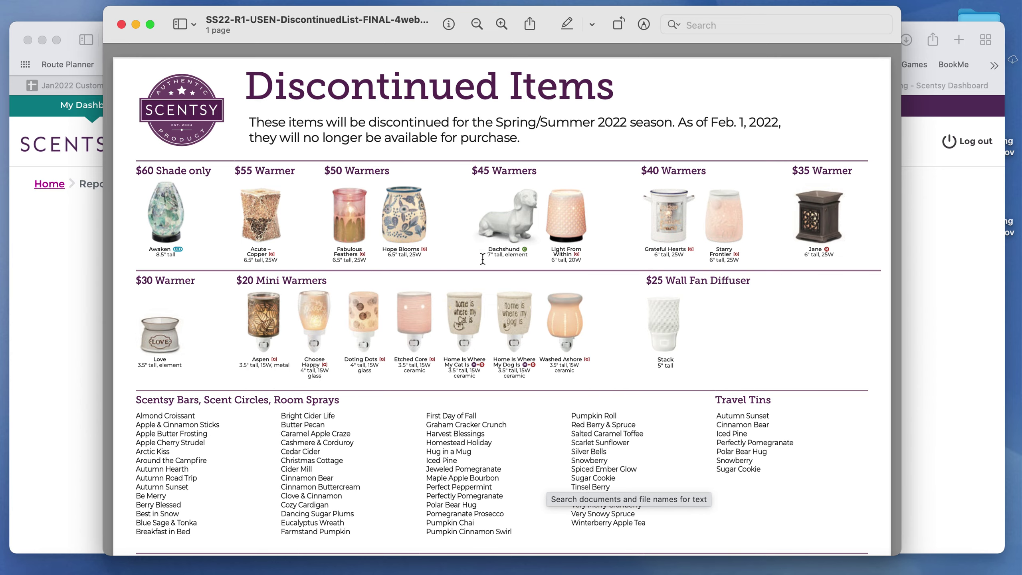
pyautogui.scroll(-3, 490, 278)
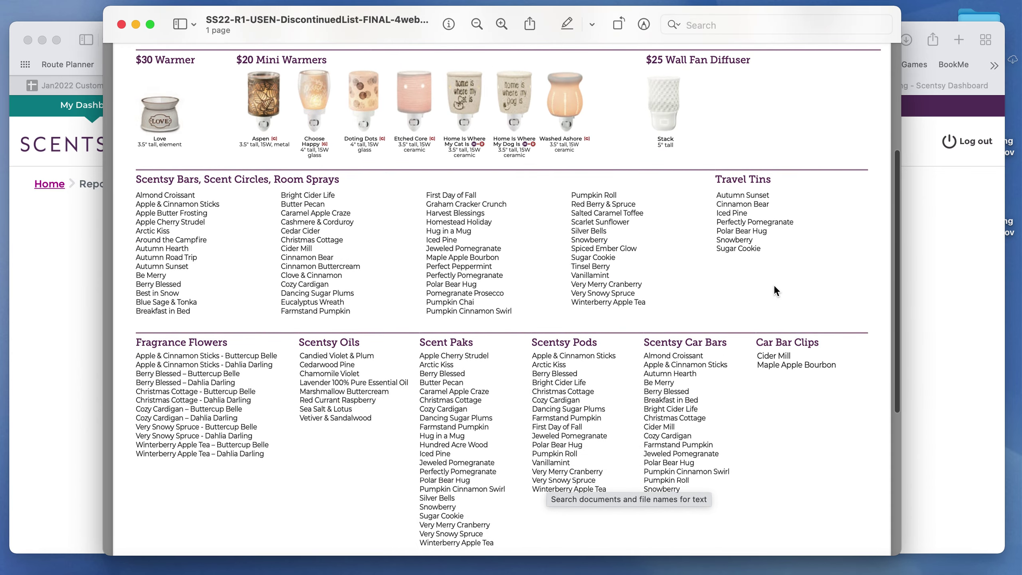
pyautogui.scroll(5, 773, 284)
pyautogui.scroll(2, 774, 284)
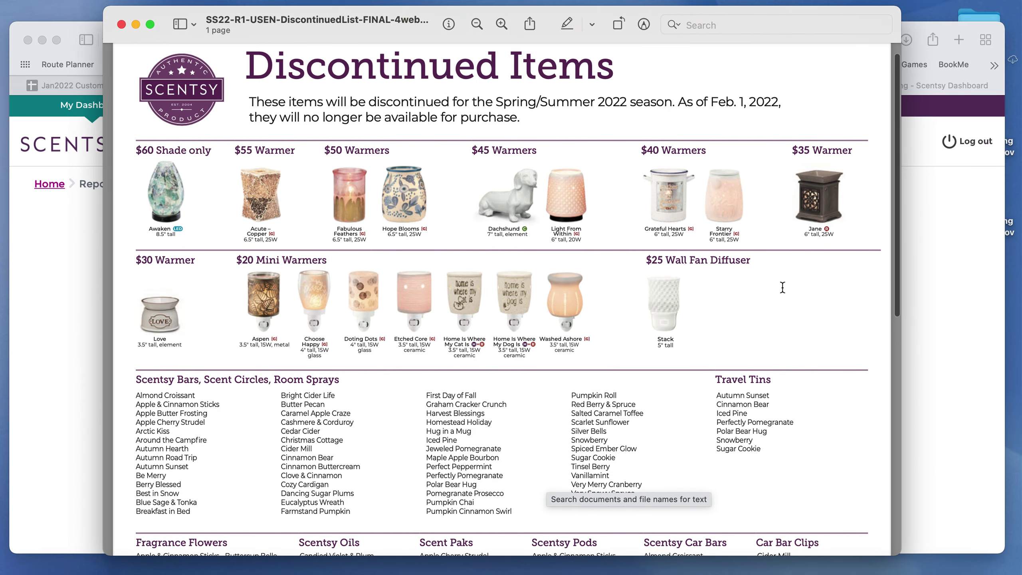
pyautogui.scroll(2, 789, 290)
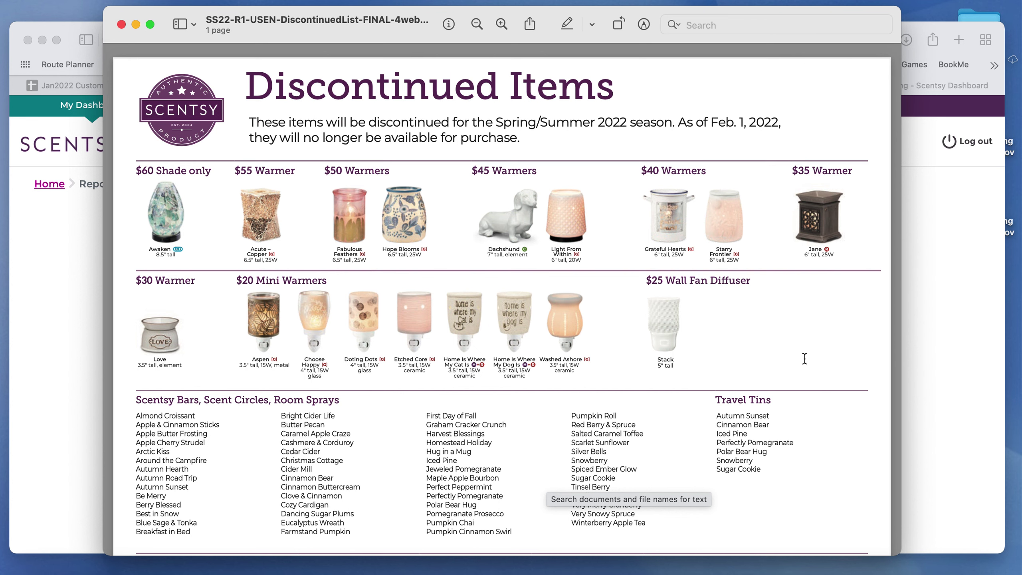
pyautogui.scroll(-4, 805, 358)
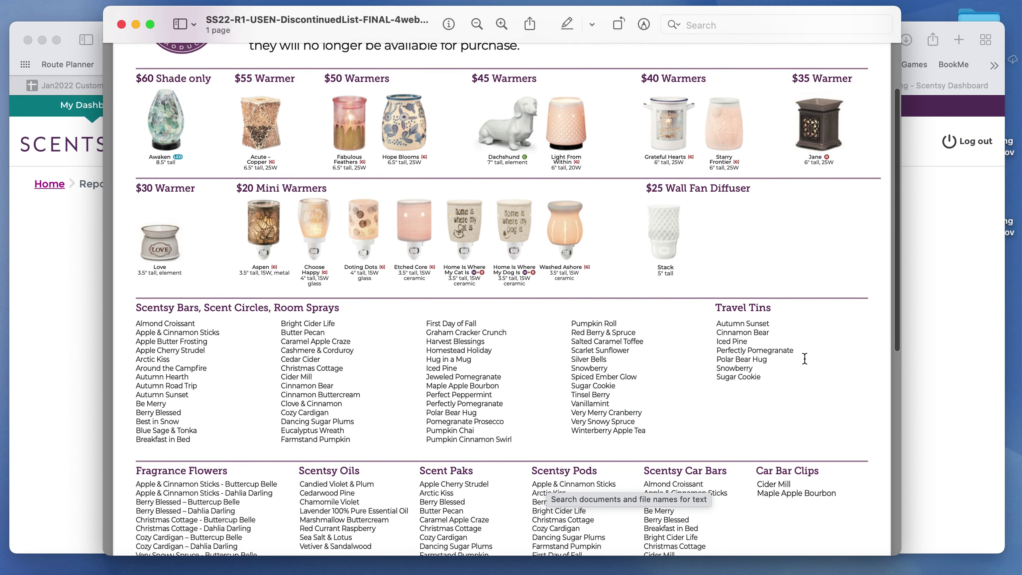
pyautogui.click(932, 355)
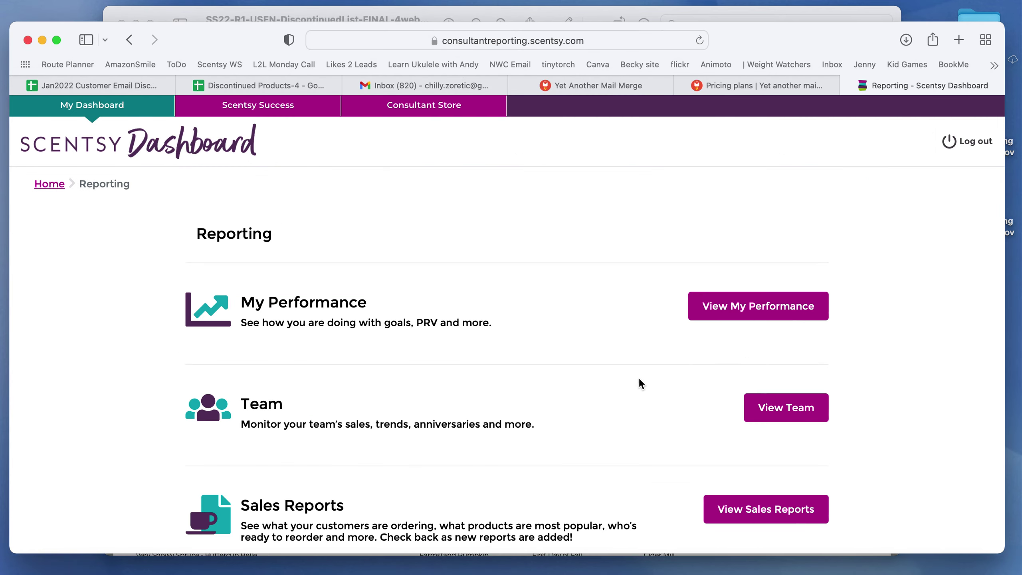
pyautogui.press('super+Tab')
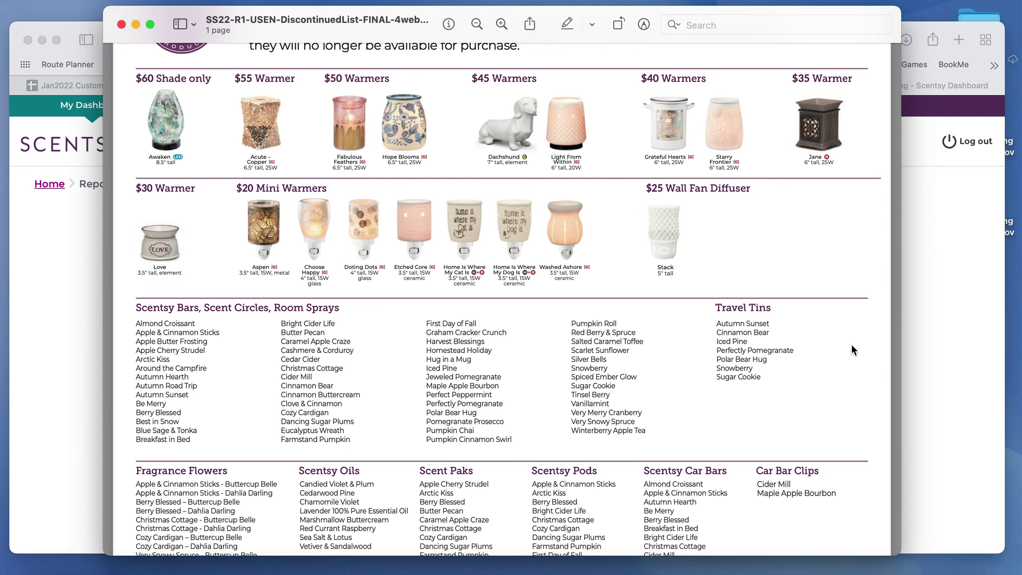
pyautogui.scroll(4, 851, 343)
pyautogui.scroll(-14, 851, 343)
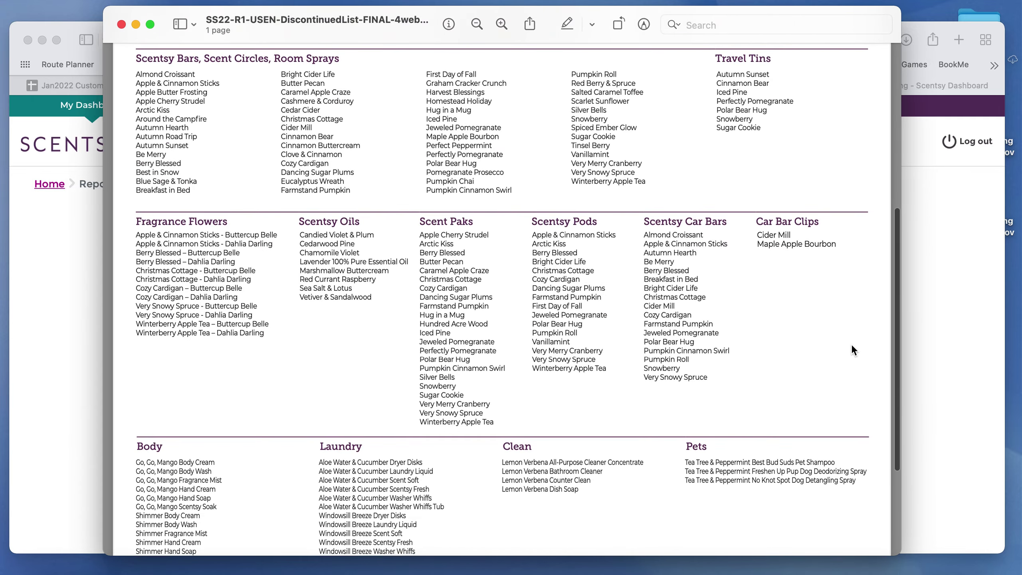
pyautogui.scroll(6, 852, 346)
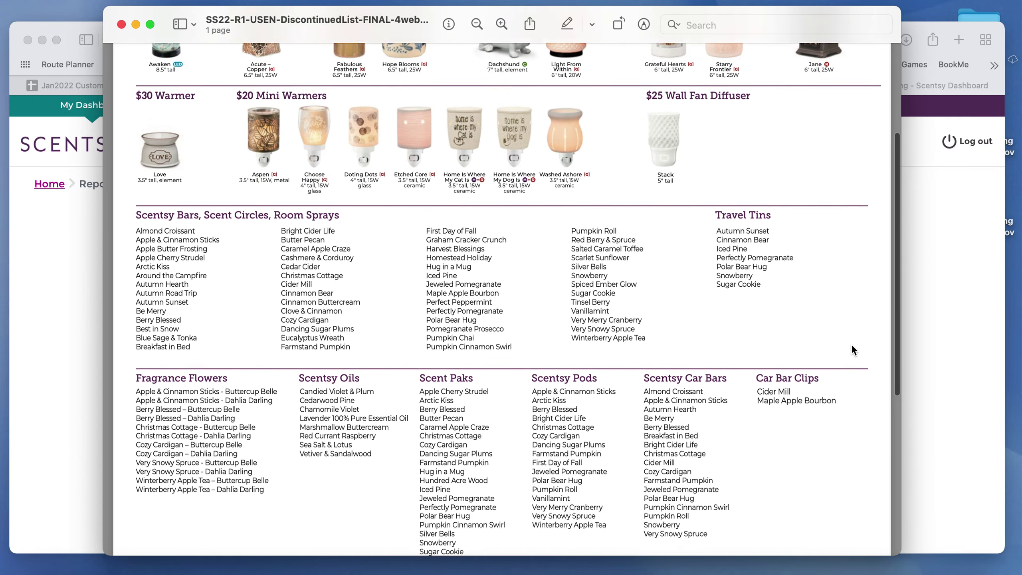
pyautogui.scroll(1, 851, 343)
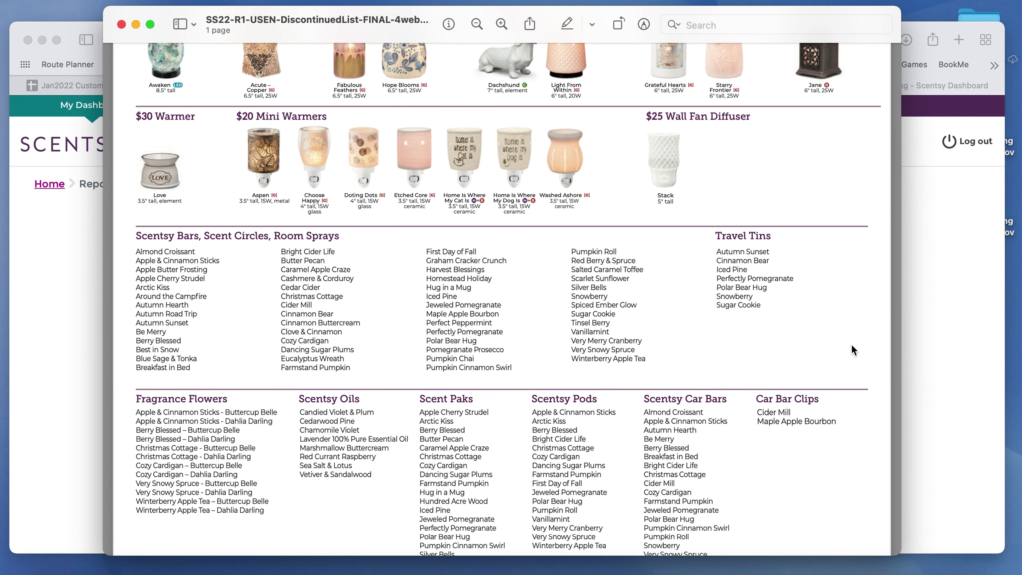
pyautogui.scroll(6, 852, 349)
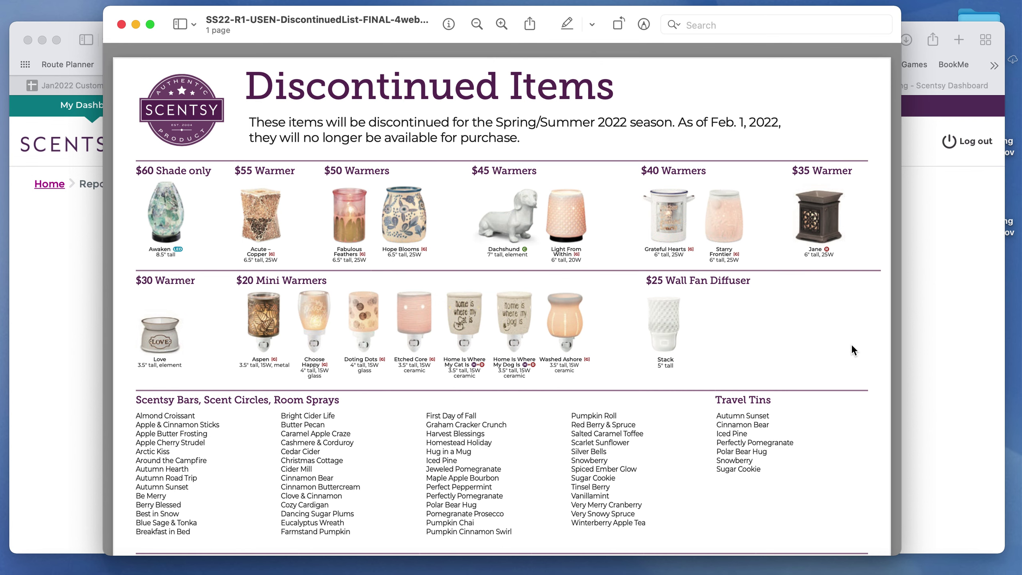
pyautogui.scroll(-10, 851, 343)
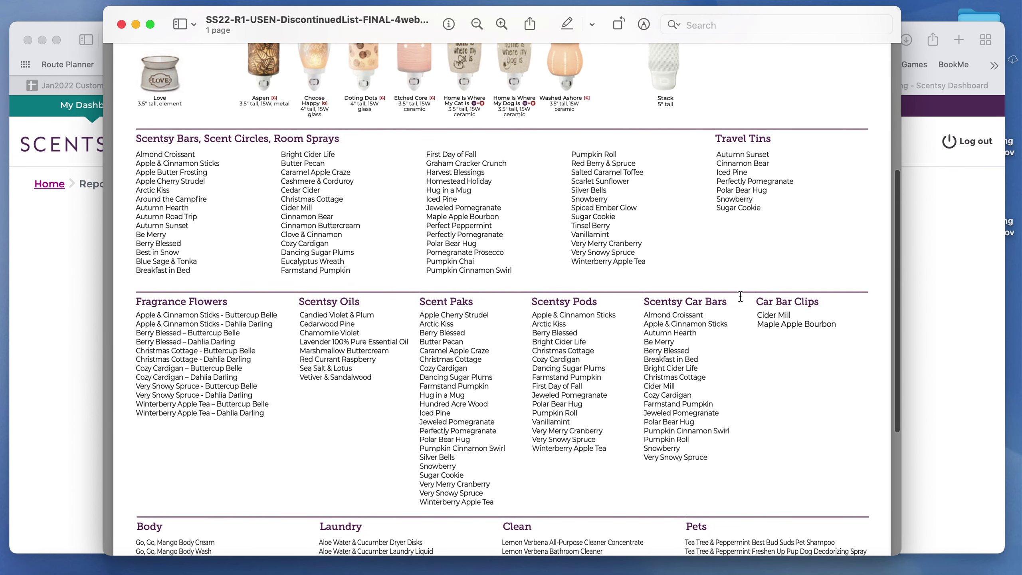
pyautogui.scroll(-5, 730, 470)
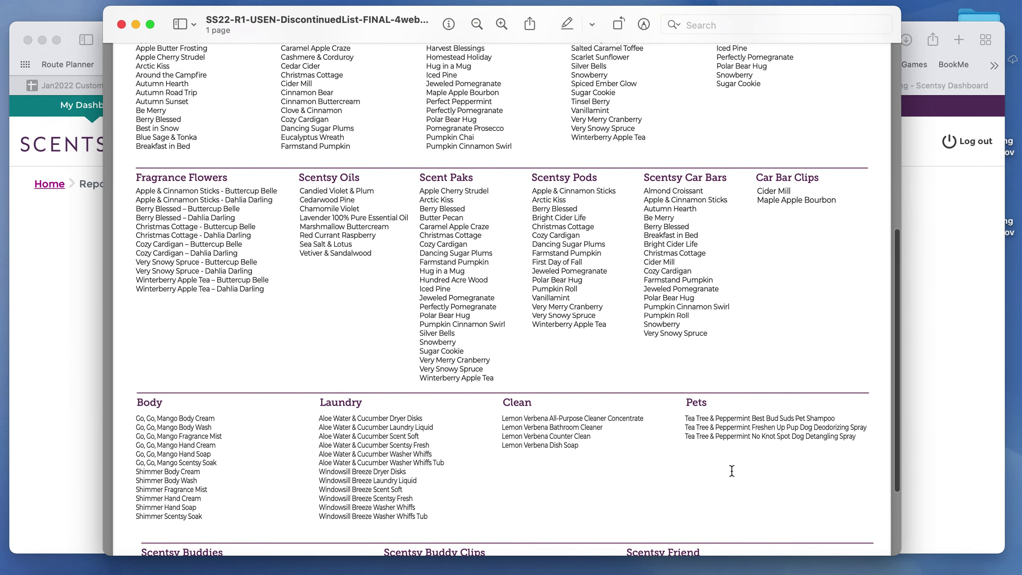
pyautogui.scroll(-5, 731, 471)
pyautogui.scroll(20, 731, 471)
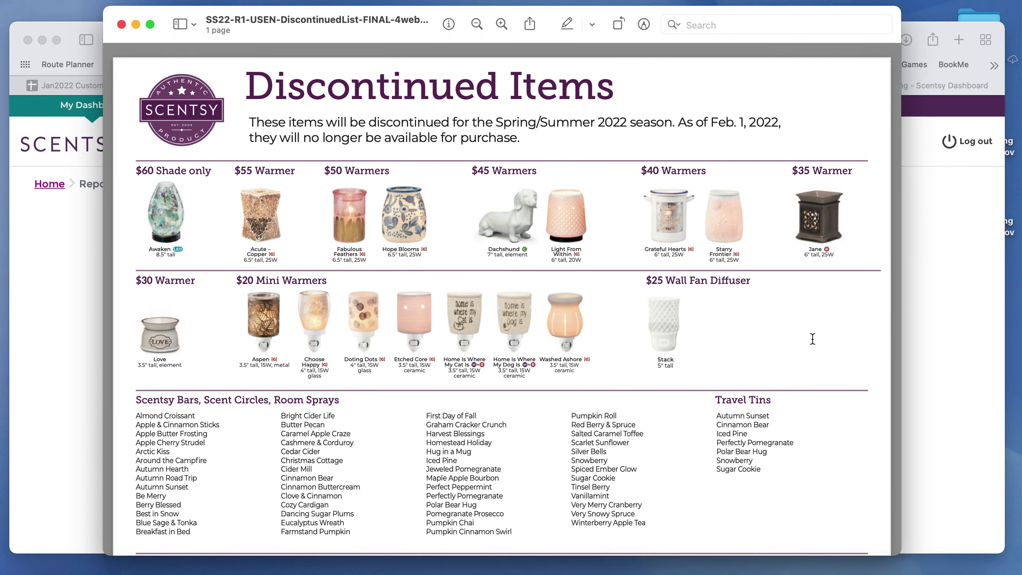
# Step: Bring the Scentsy Reporting page forward and go into View Sales Reports, then Promotions follow-up
pyautogui.click(932, 321)
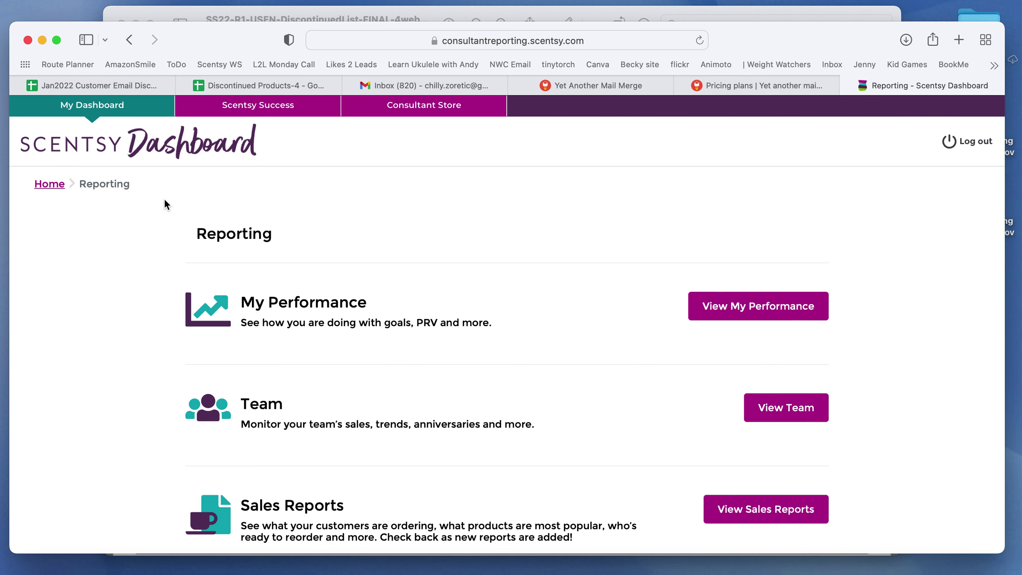
pyautogui.scroll(-3, 75, 313)
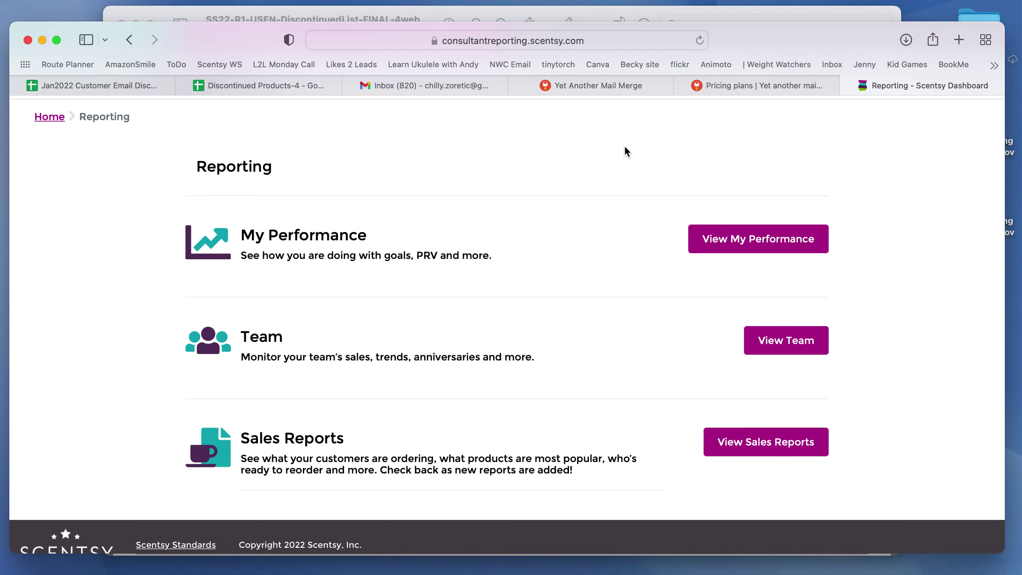
pyautogui.click(738, 448)
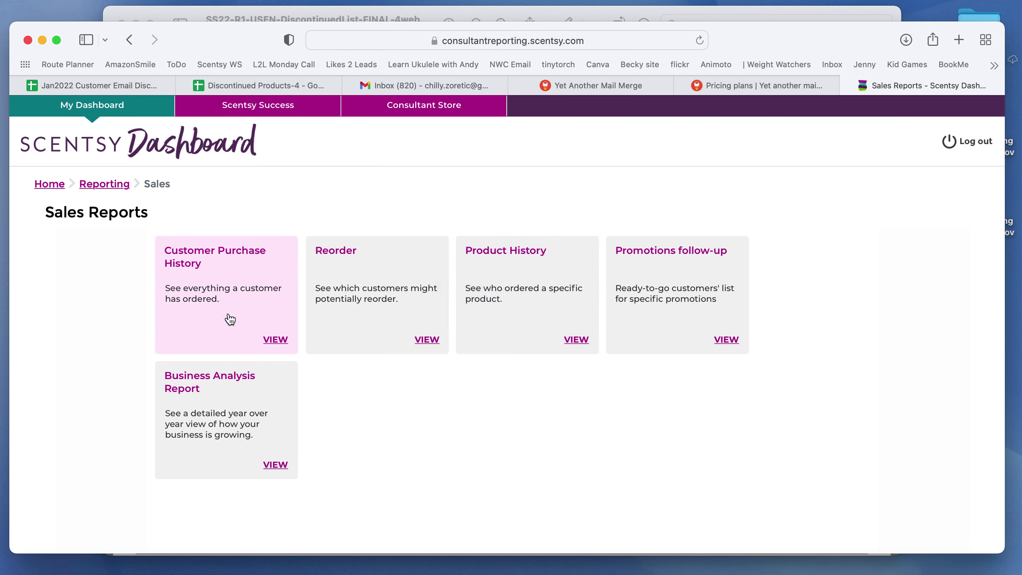
pyautogui.click(676, 327)
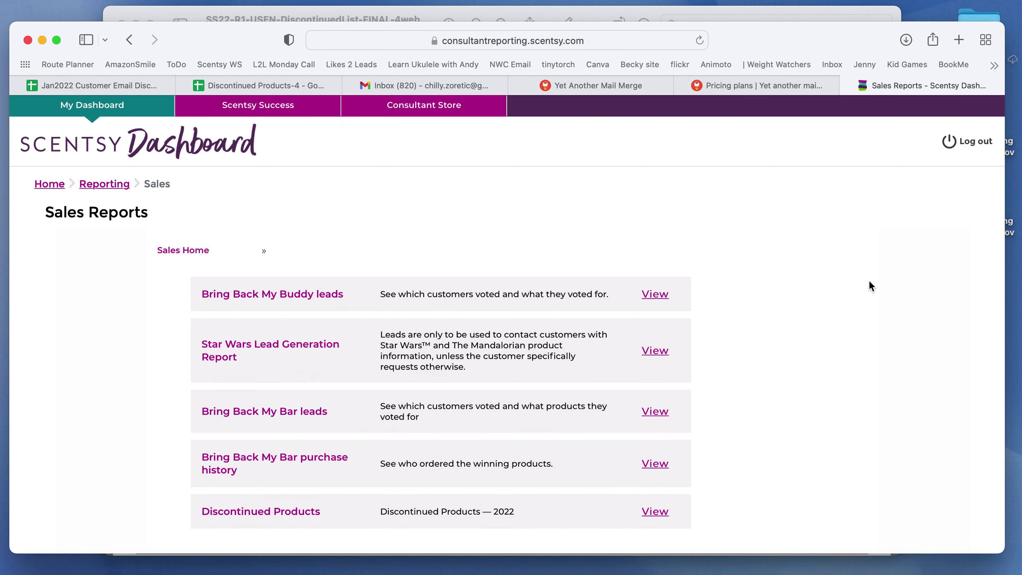
# Step: Open the Discontinued Products report and shorten the browser window to reveal the PDF list
pyautogui.scroll(-3, 868, 281)
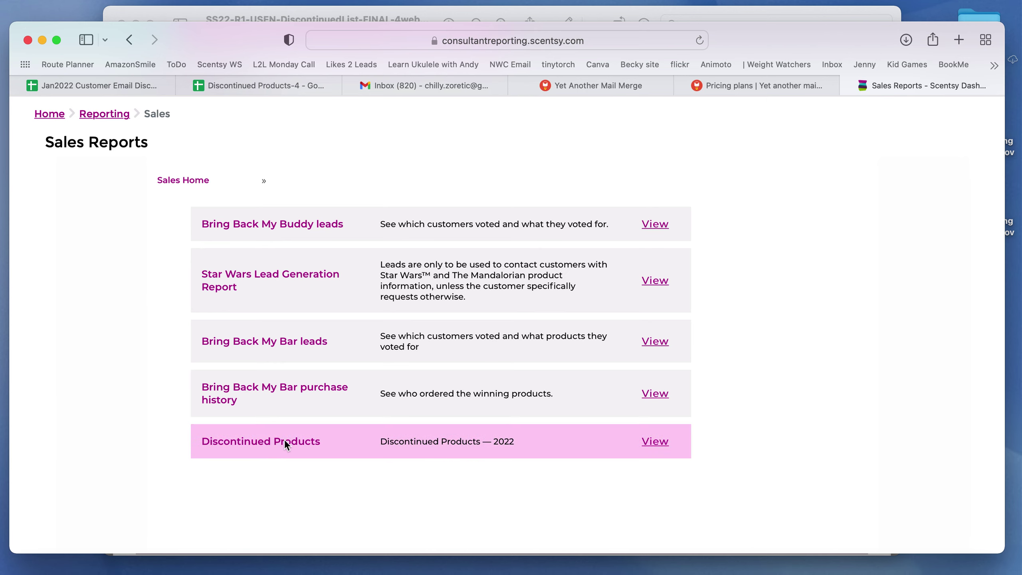
pyautogui.click(653, 442)
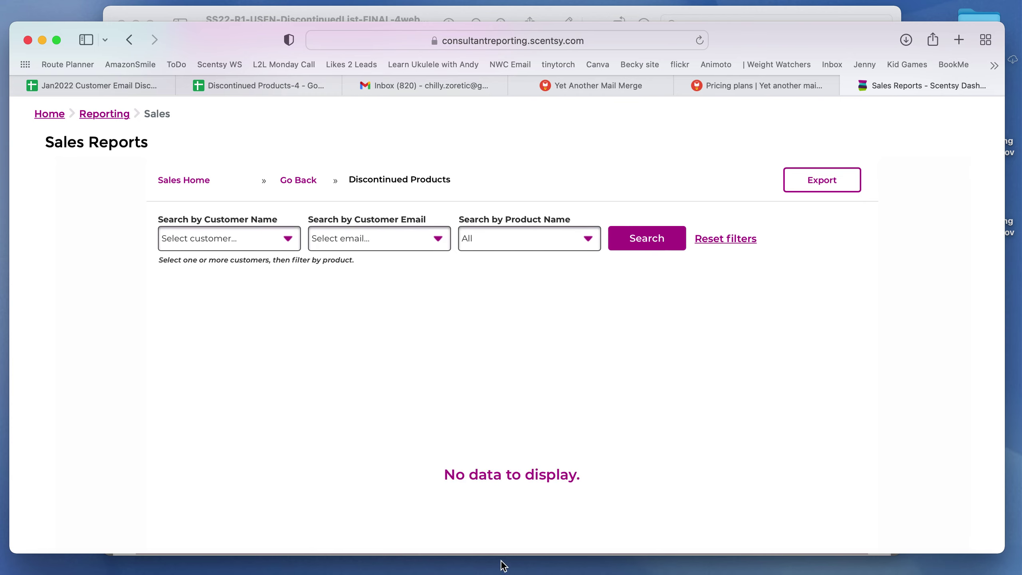
pyautogui.moveTo(501, 552); pyautogui.dragTo(500, 297)
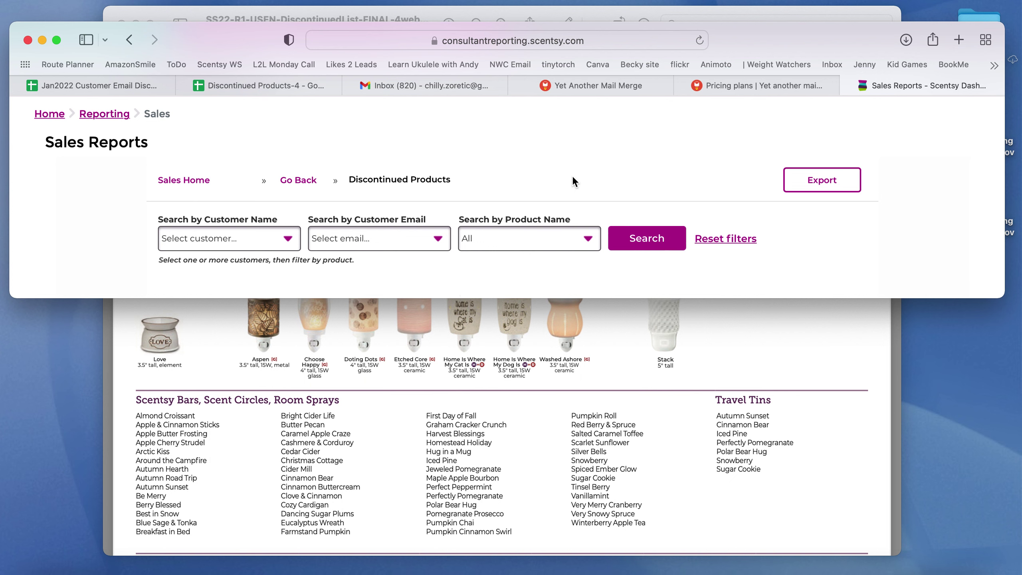
# Step: Set the Search by Product Name filter to (All) products
pyautogui.click(538, 238)
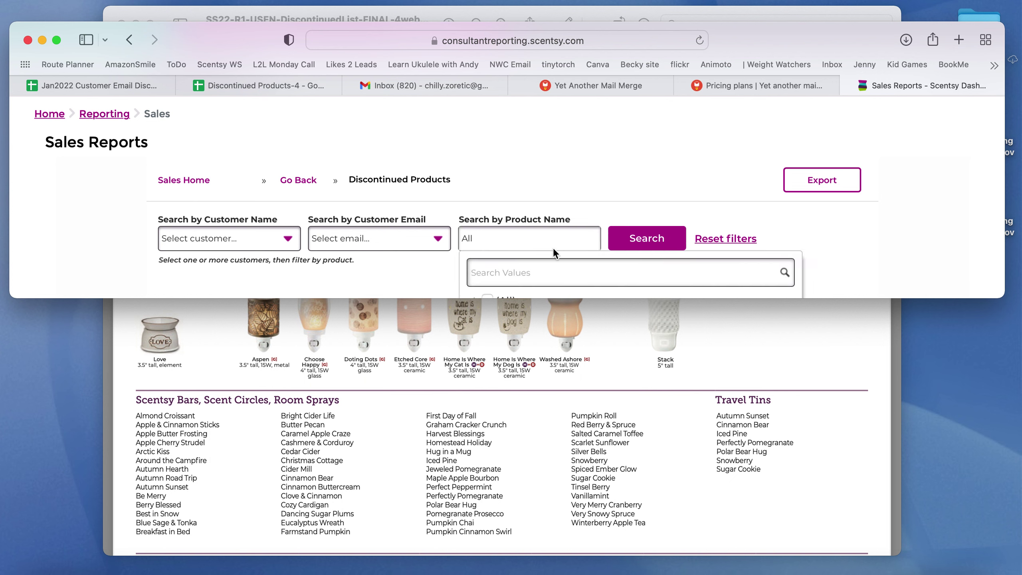
pyautogui.moveTo(575, 298); pyautogui.dragTo(576, 314)
pyautogui.click(486, 301)
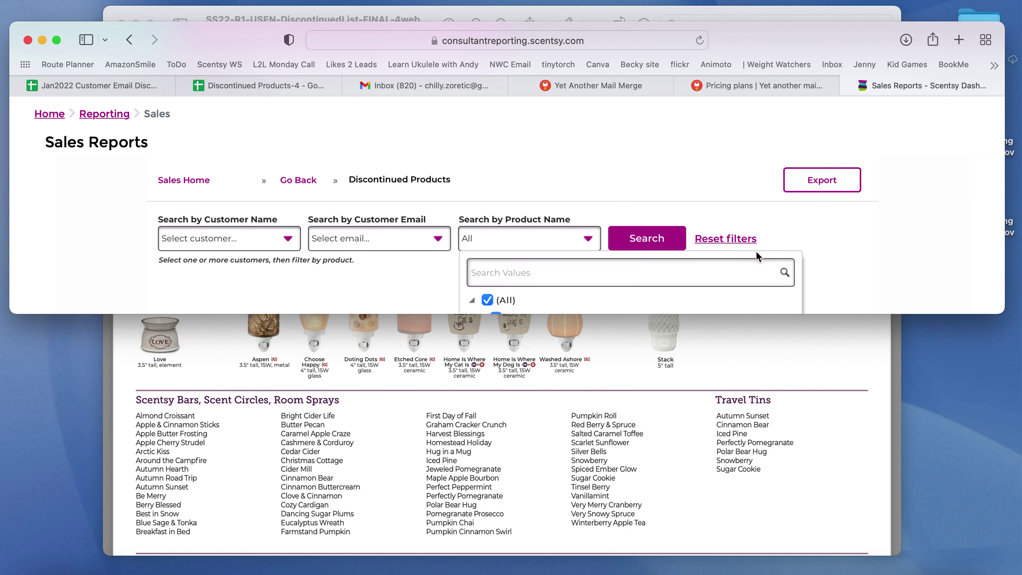
pyautogui.scroll(-5, 826, 253)
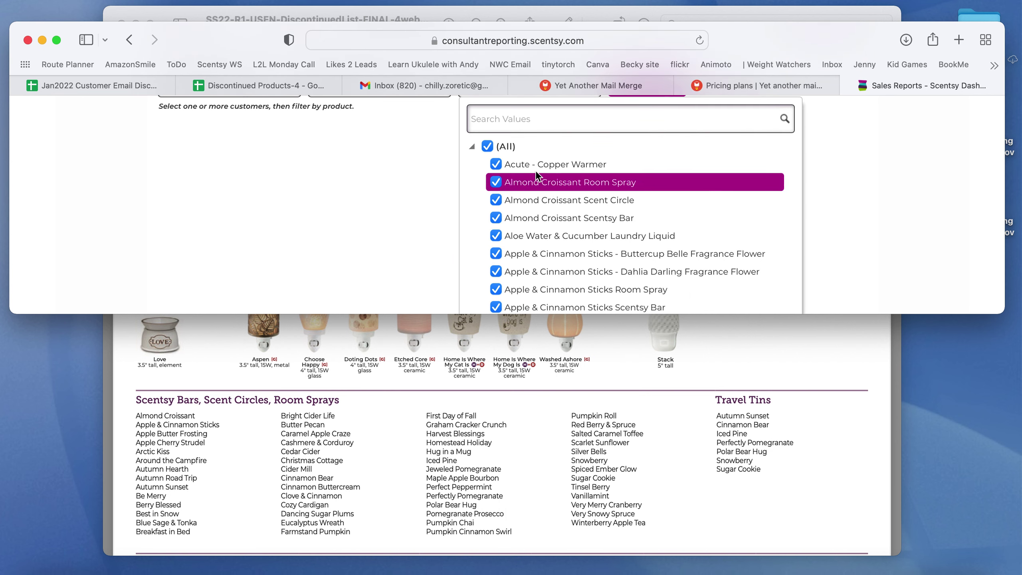
pyautogui.scroll(-5, 691, 214)
pyautogui.scroll(-20, 691, 217)
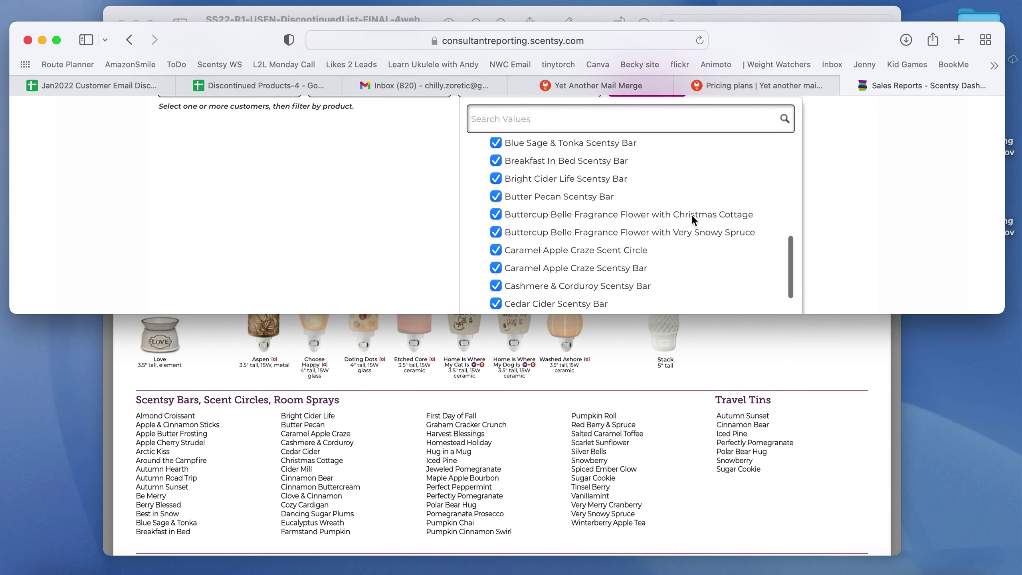
pyautogui.scroll(-20, 691, 217)
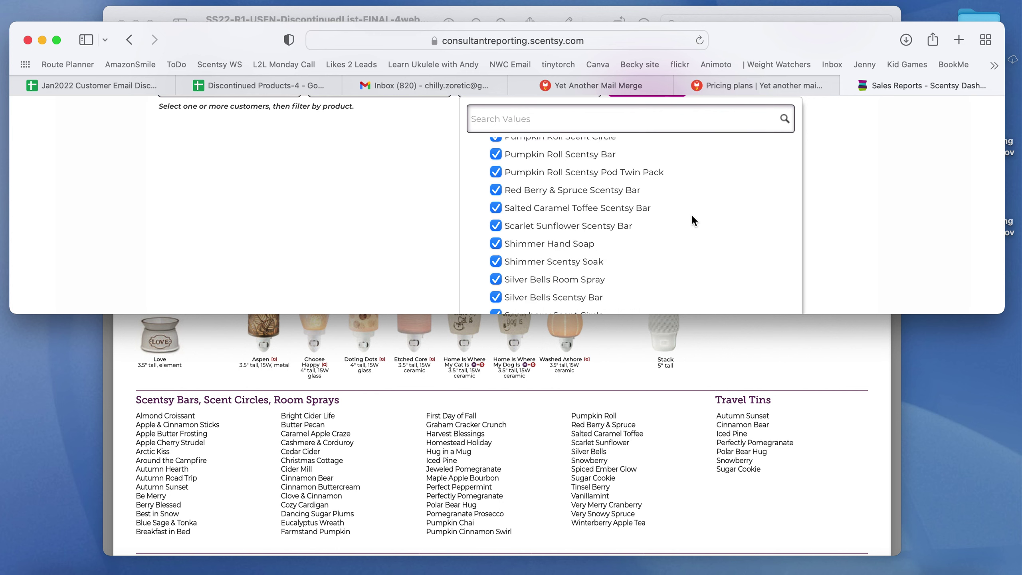
pyautogui.scroll(20, 691, 214)
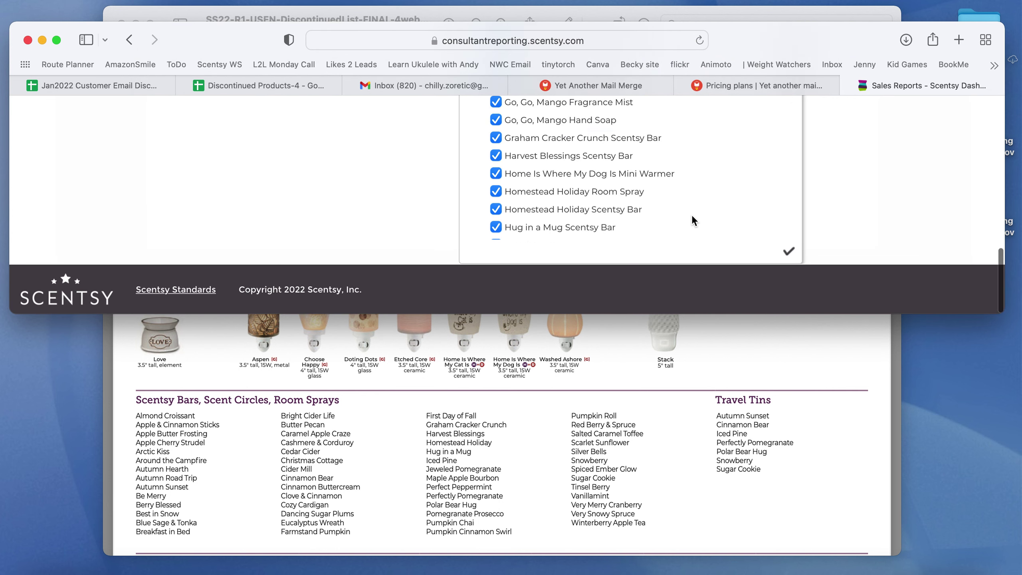
pyautogui.scroll(-3, 691, 214)
pyautogui.scroll(10, 917, 194)
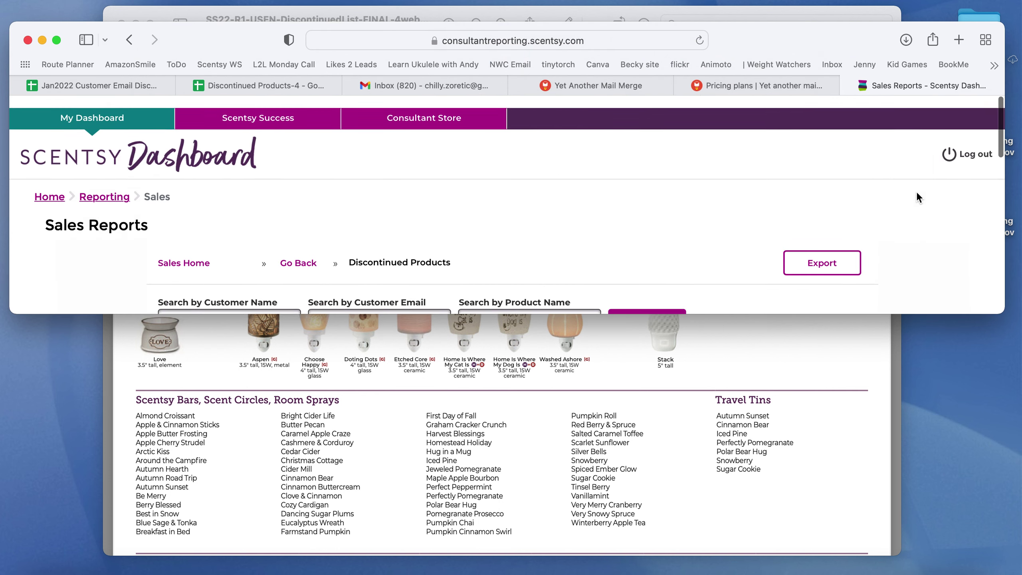
pyautogui.scroll(-2, 595, 179)
pyautogui.scroll(-3, 580, 178)
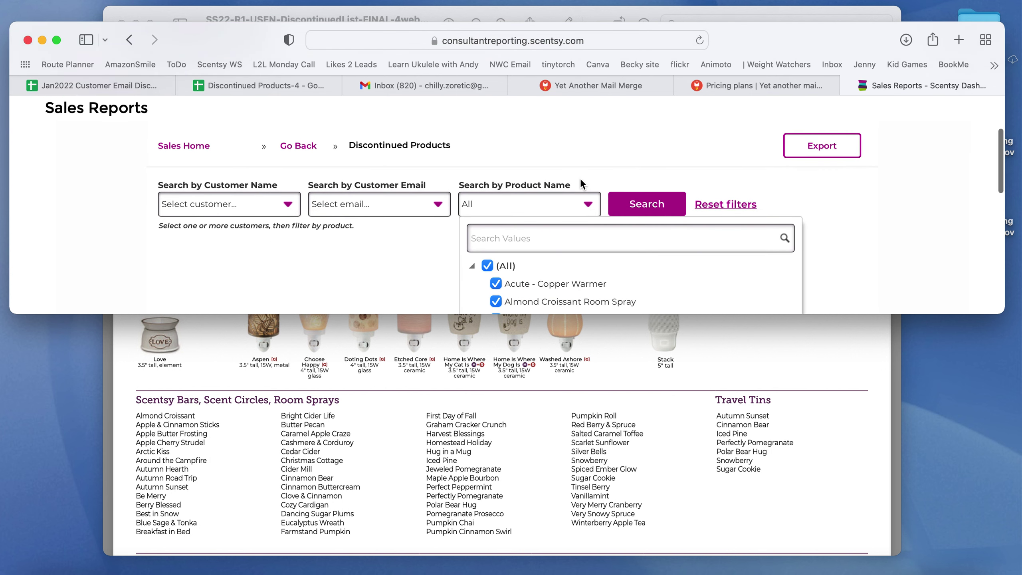
pyautogui.scroll(1, 579, 179)
pyautogui.click(576, 178)
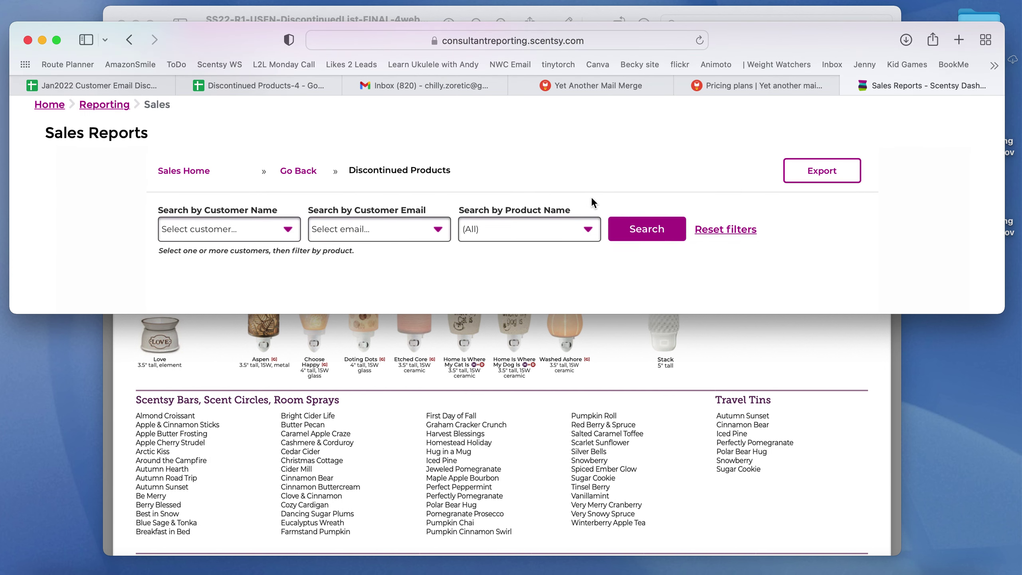
# Step: Set the Search by Customer Name filter to (All) customers
pyautogui.scroll(1, 838, 229)
pyautogui.click(252, 238)
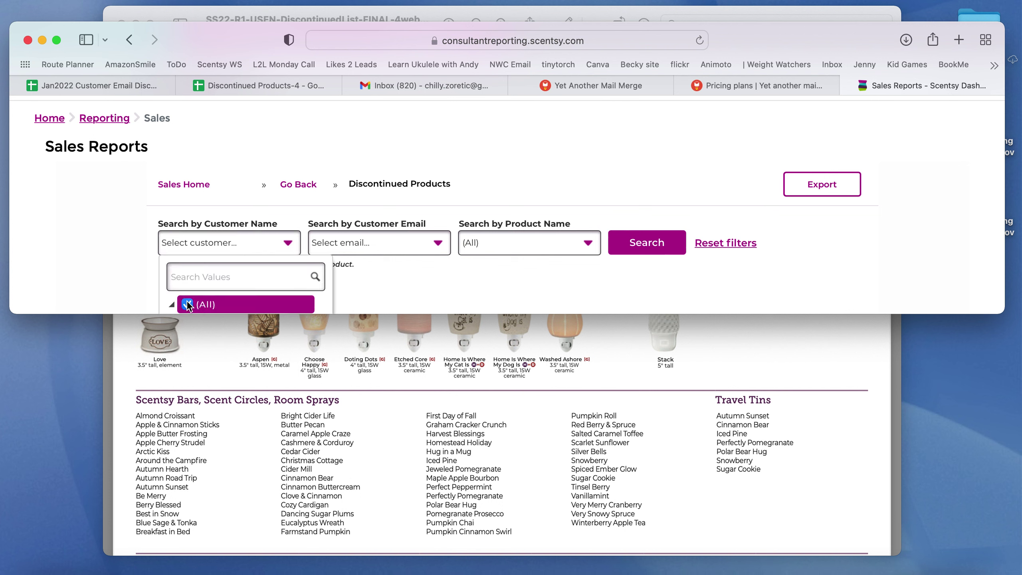
pyautogui.click(398, 281)
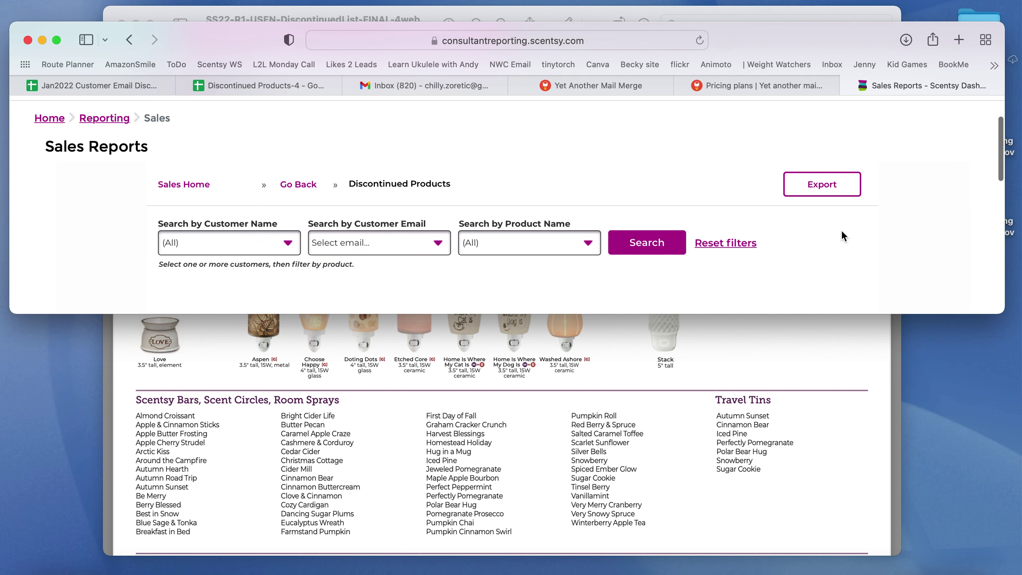
# Step: Scroll through each customer's discontinued purchases with SKU, quantity and order dates, then return to the top
pyautogui.scroll(-3, 842, 231)
pyautogui.scroll(1, 842, 232)
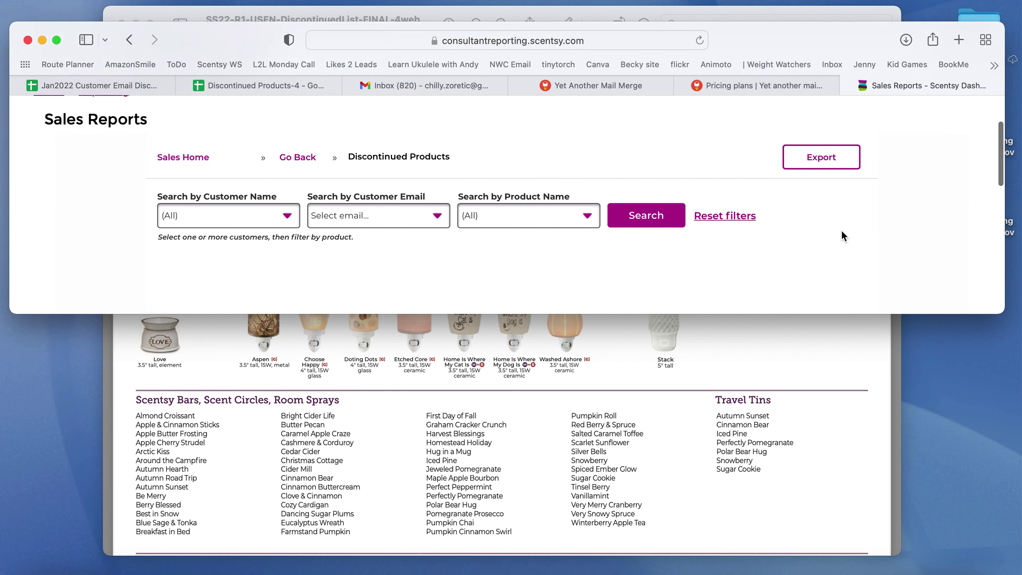
pyautogui.scroll(-1, 841, 231)
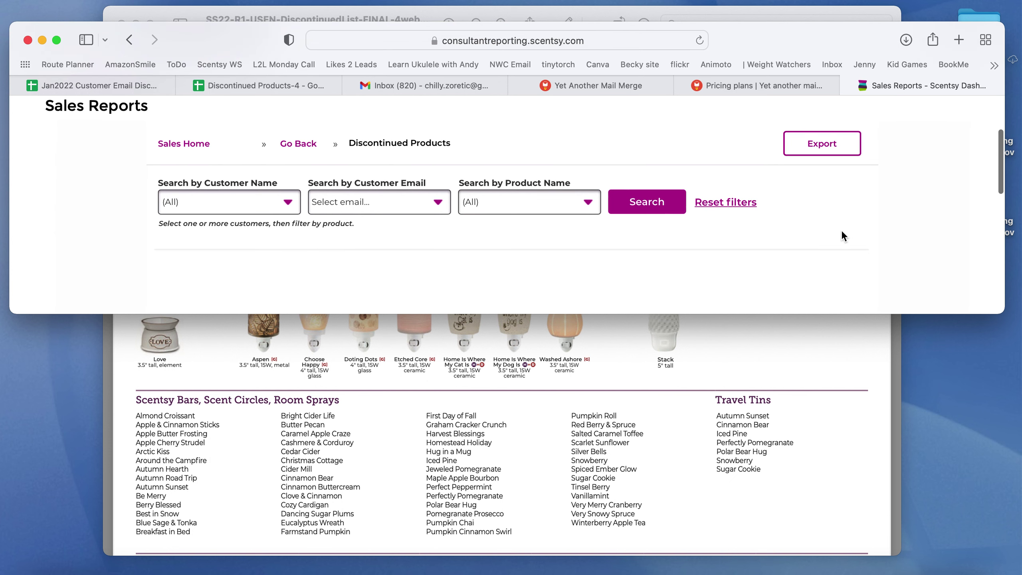
pyautogui.scroll(-2, 842, 233)
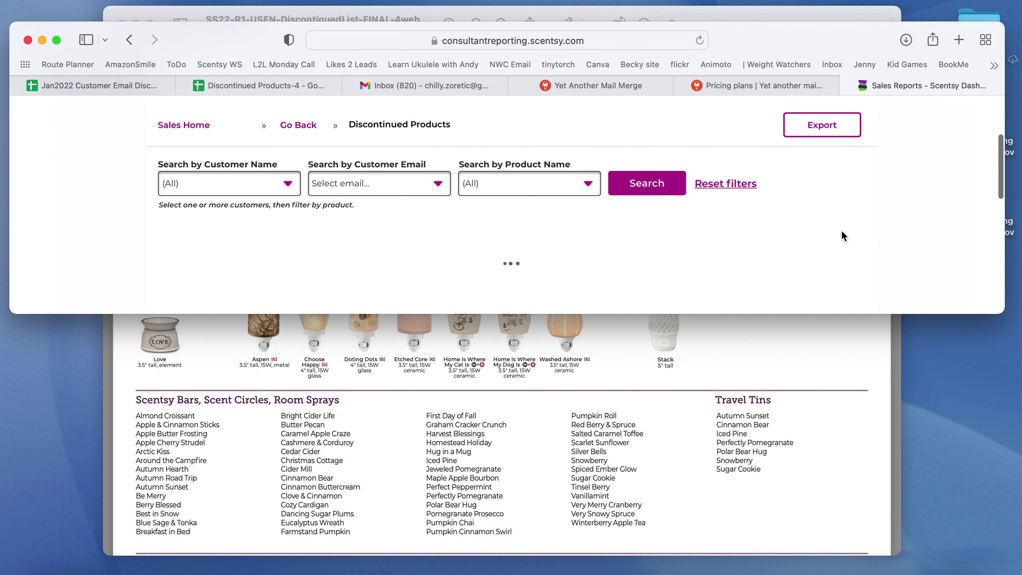
pyautogui.scroll(-3, 925, 178)
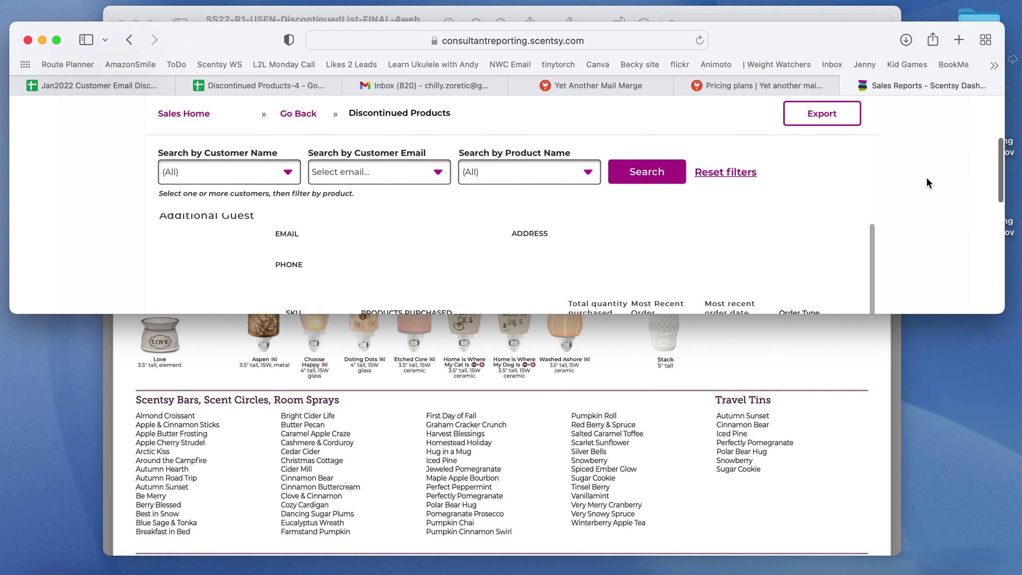
pyautogui.scroll(-1, 926, 177)
pyautogui.scroll(2, 711, 237)
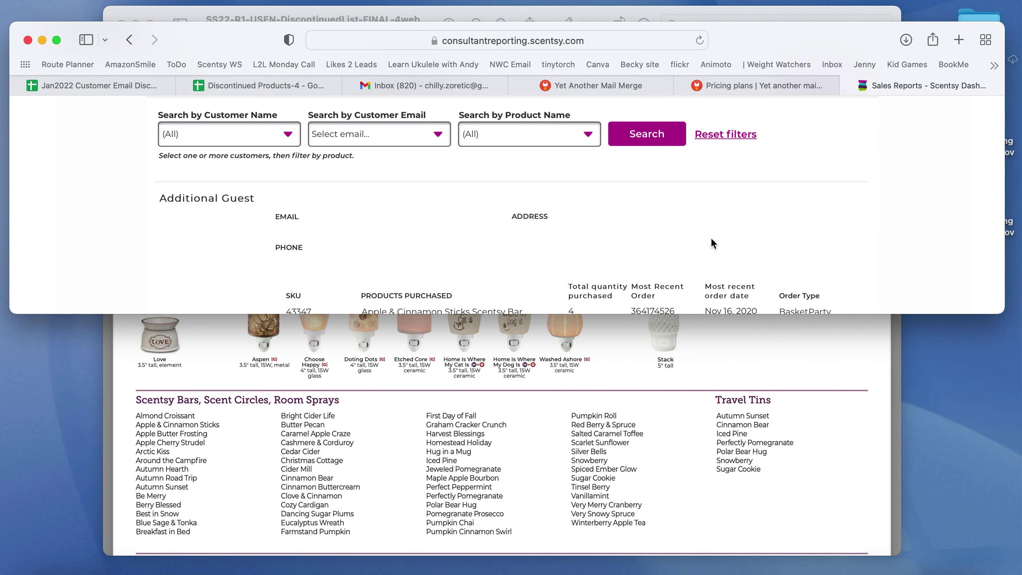
pyautogui.scroll(-1, 906, 203)
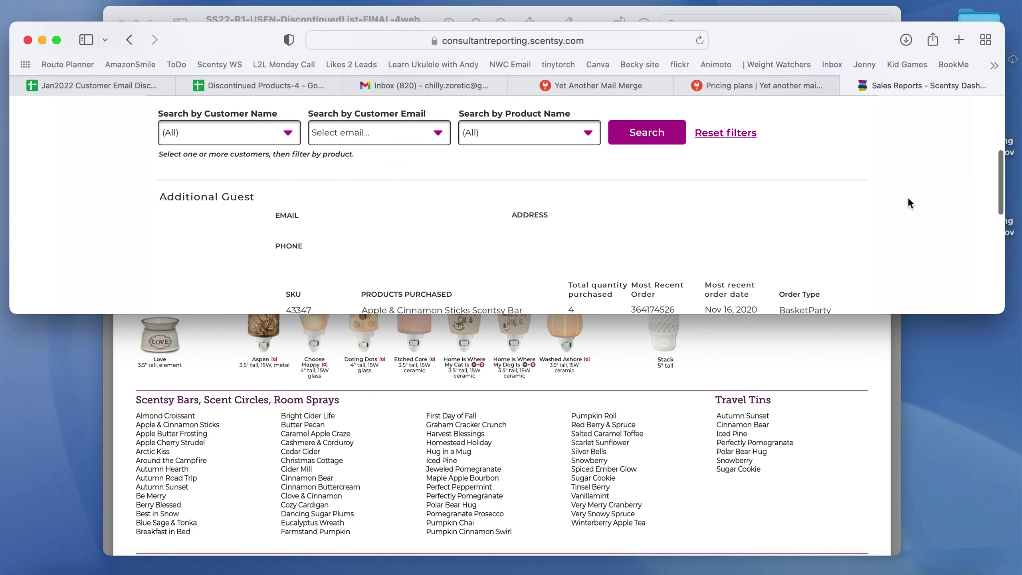
pyautogui.scroll(-3, 933, 200)
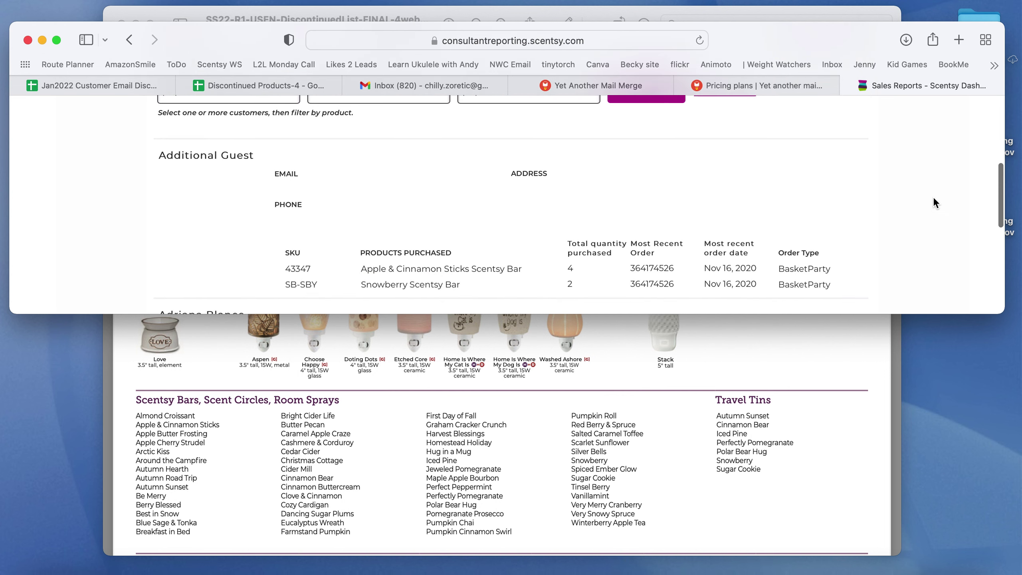
pyautogui.scroll(1, 934, 200)
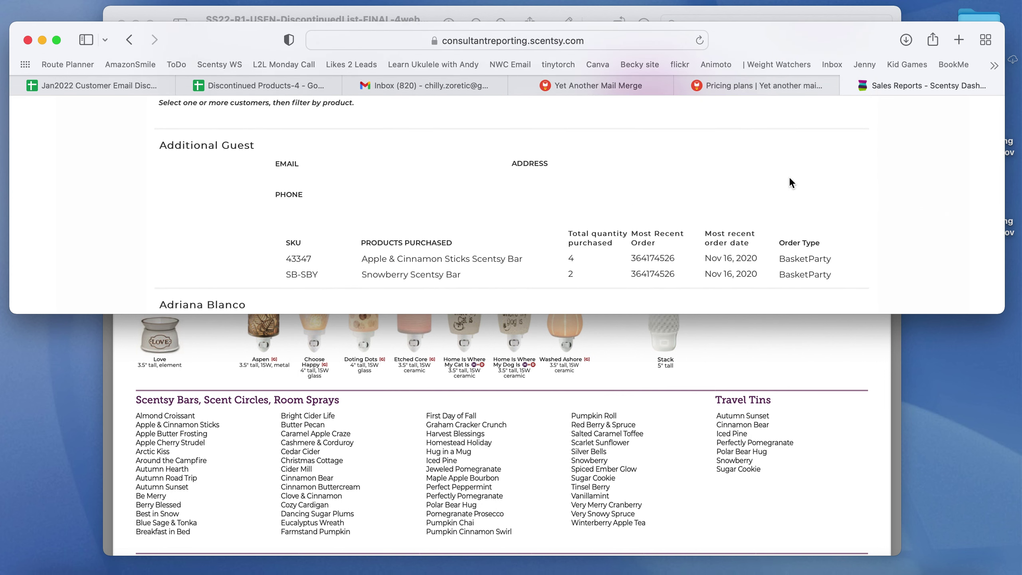
pyautogui.scroll(3, 789, 179)
pyautogui.scroll(-2, 789, 183)
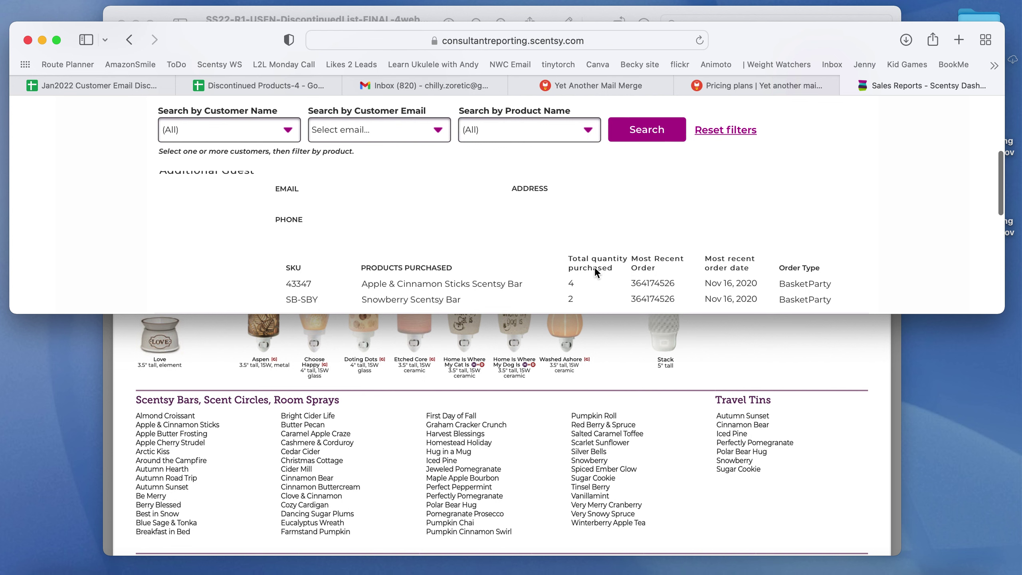
pyautogui.scroll(1, 599, 244)
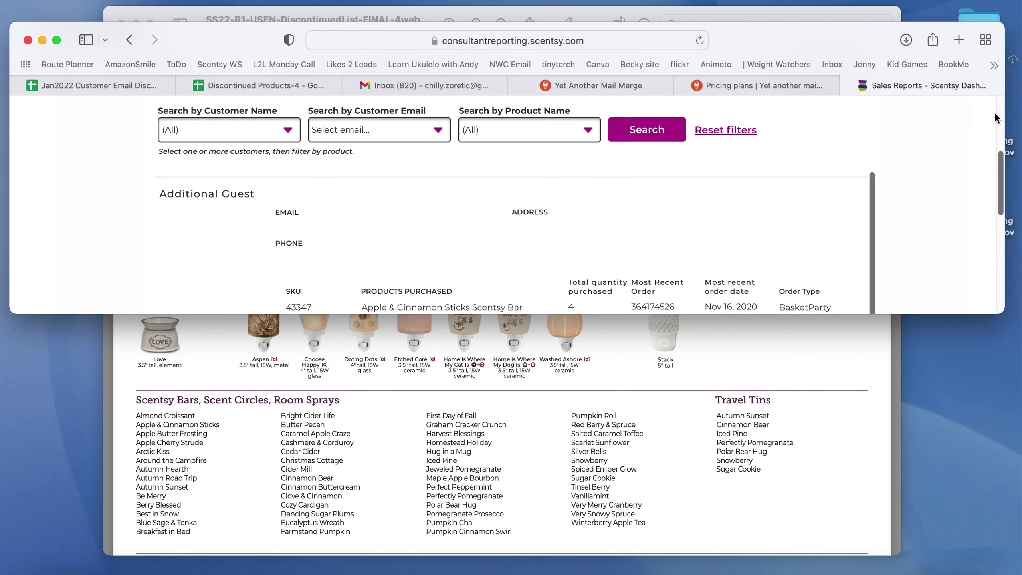
pyautogui.scroll(5, 917, 163)
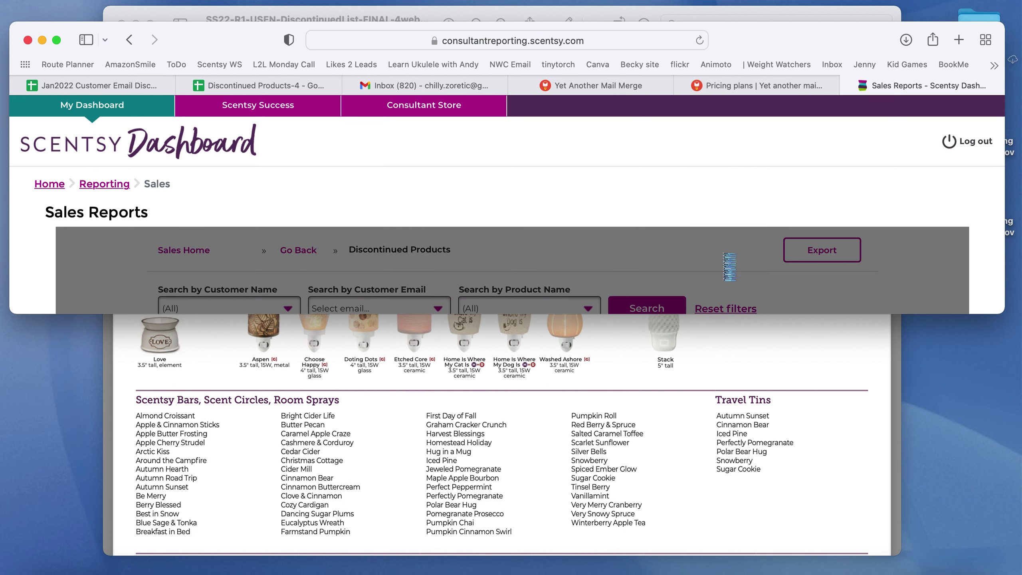
# Step: Switch to the Discontinued Products-4 Google Sheets tab
pyautogui.scroll(-2, 729, 266)
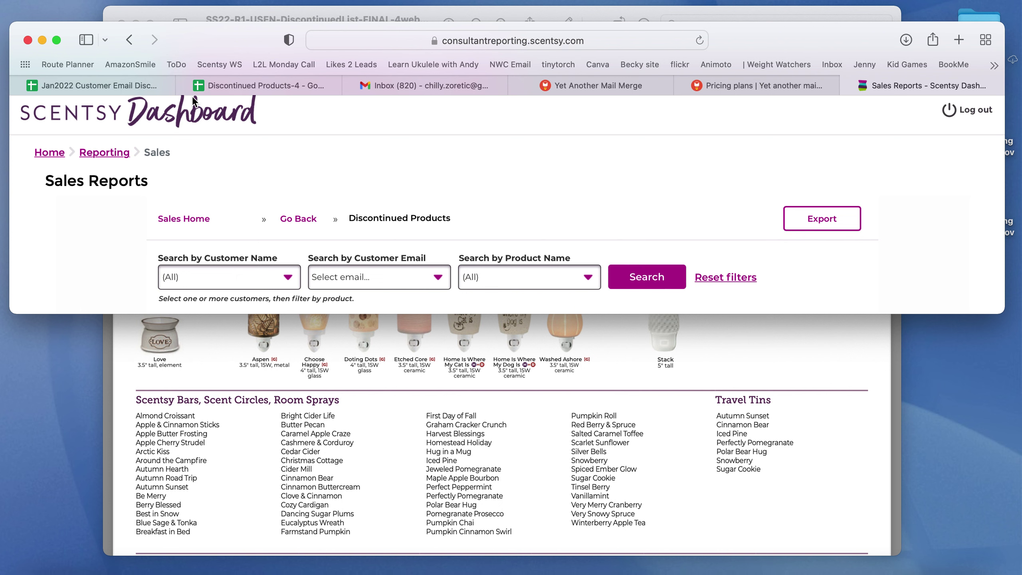
pyautogui.moveTo(272, 86)
pyautogui.click(243, 84)
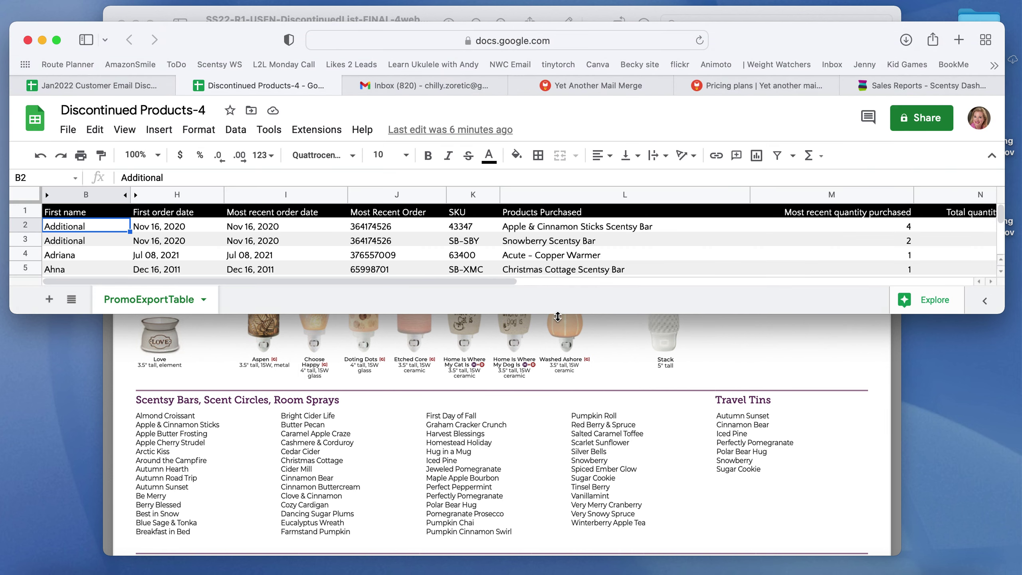
# Step: Enlarge the browser window to show more rows, briefly checking the File menu and Jan2022 sheet
pyautogui.moveTo(558, 316); pyautogui.dragTo(569, 548)
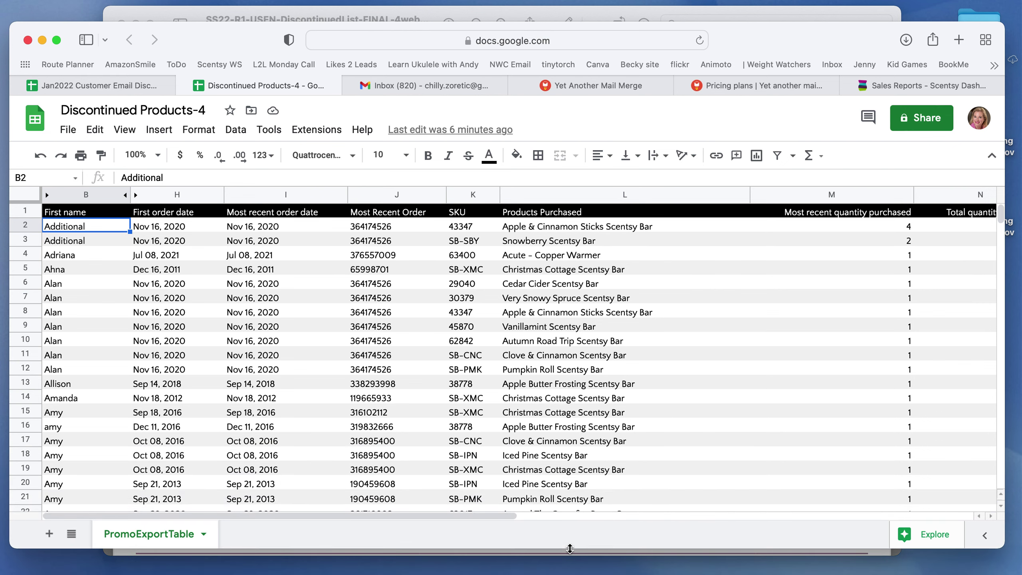
pyautogui.click(69, 136)
pyautogui.click(592, 124)
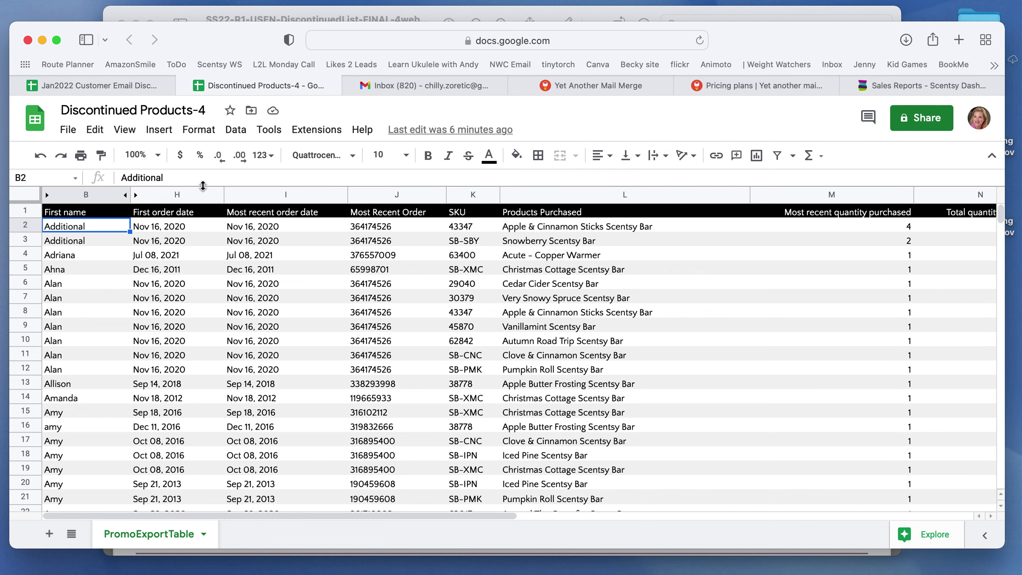
pyautogui.click(134, 84)
pyautogui.click(231, 85)
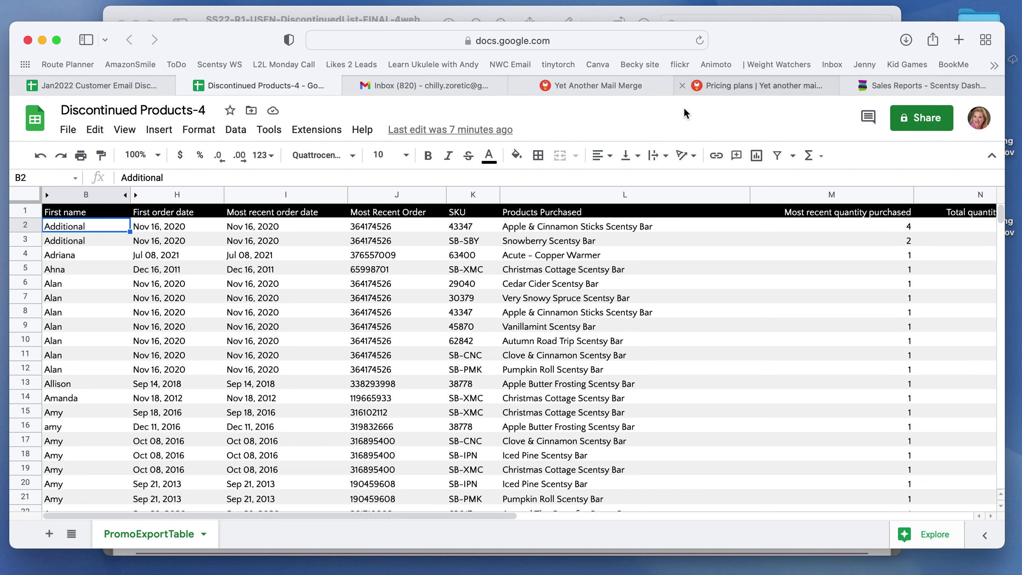
# Step: Upload Discontinued Products-5.xlsx from Downloads via File > Open, then close its new tab
pyautogui.click(68, 130)
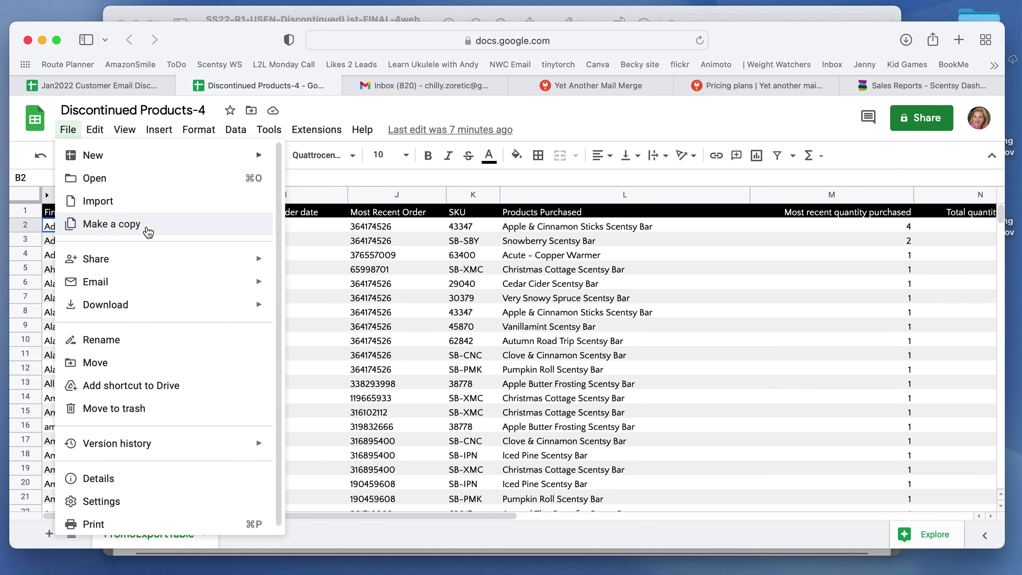
pyautogui.click(136, 180)
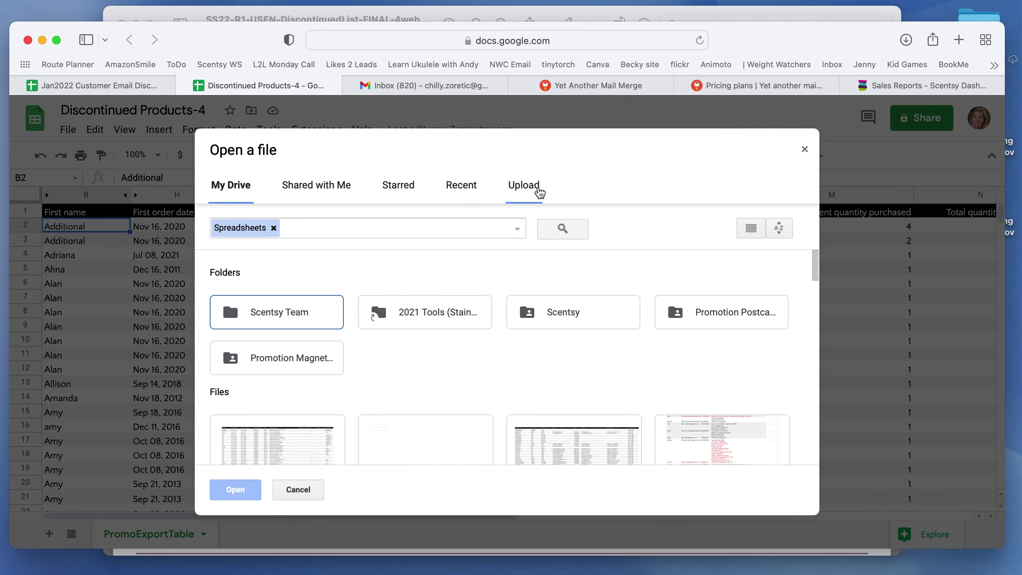
pyautogui.click(539, 191)
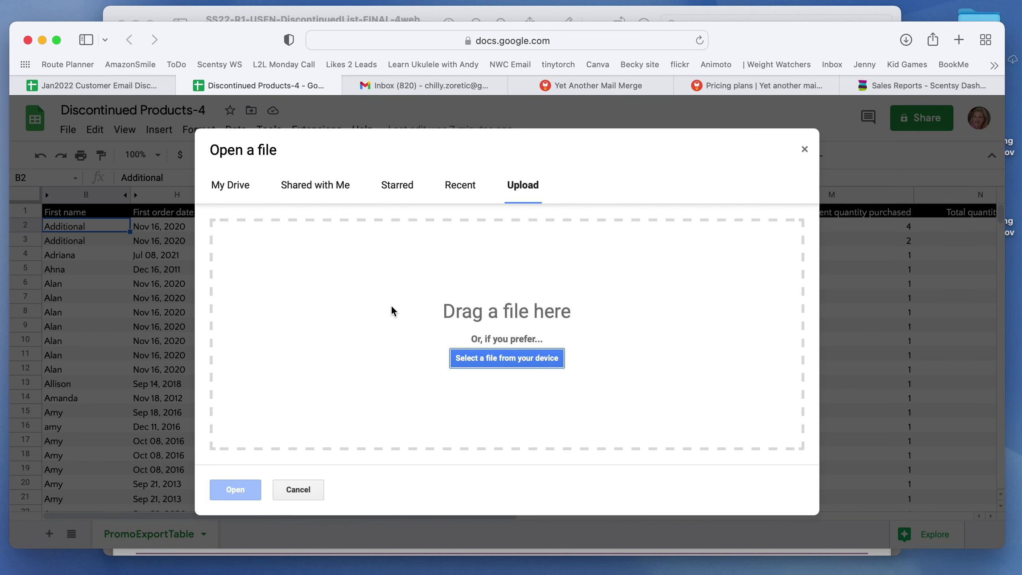
pyautogui.click(505, 358)
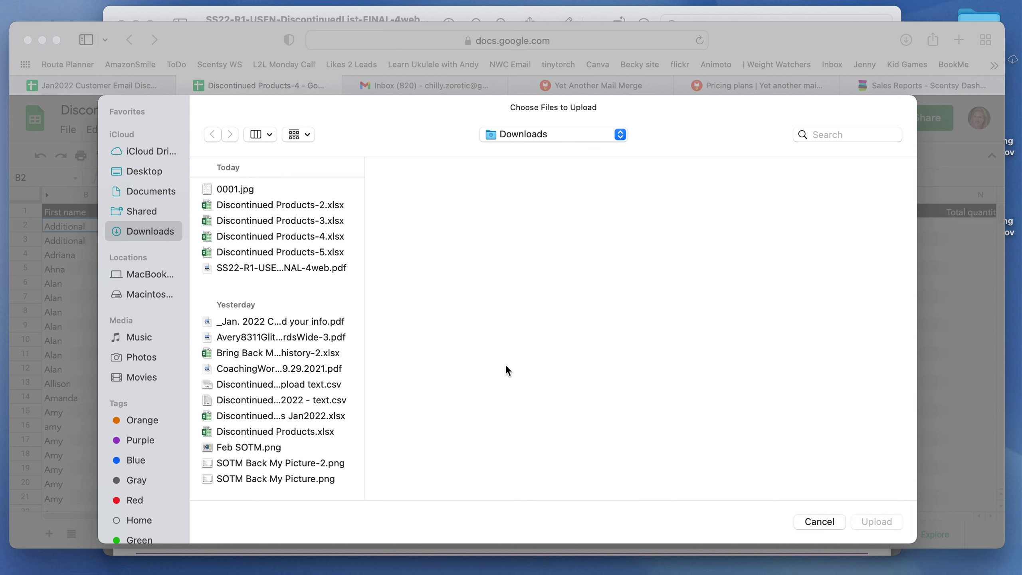
pyautogui.click(330, 256)
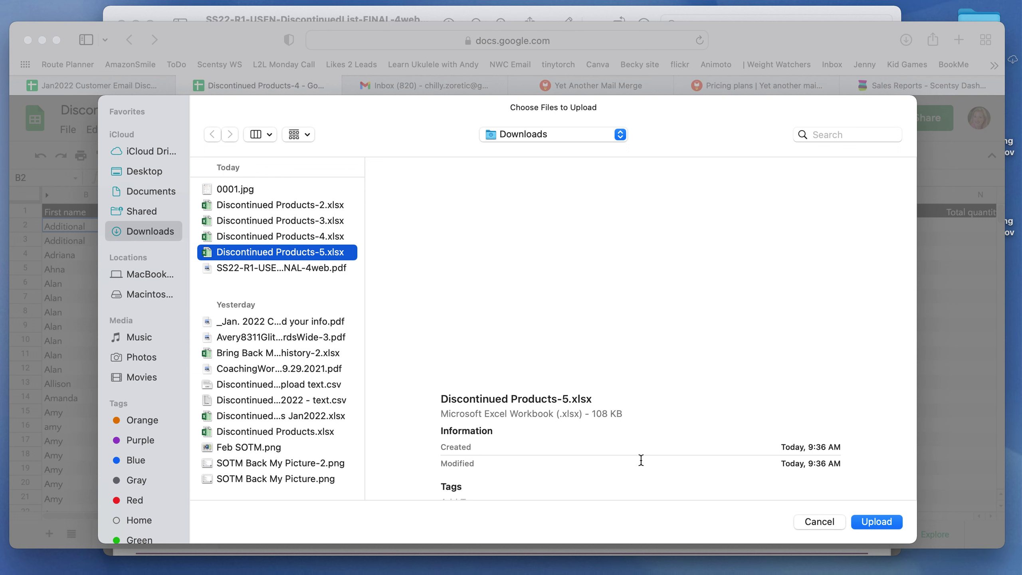
pyautogui.click(876, 521)
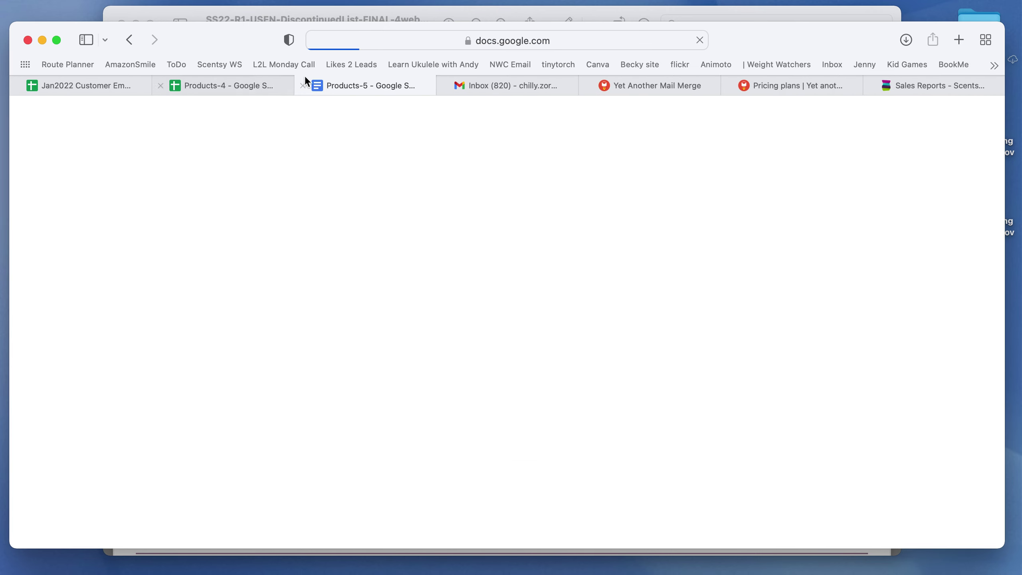
pyautogui.click(305, 87)
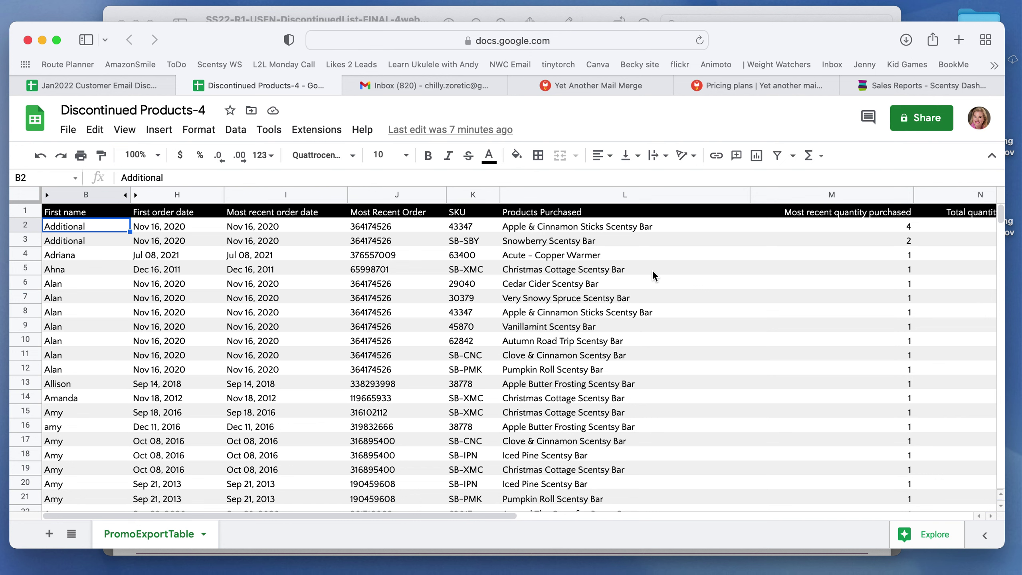
pyautogui.click(79, 217)
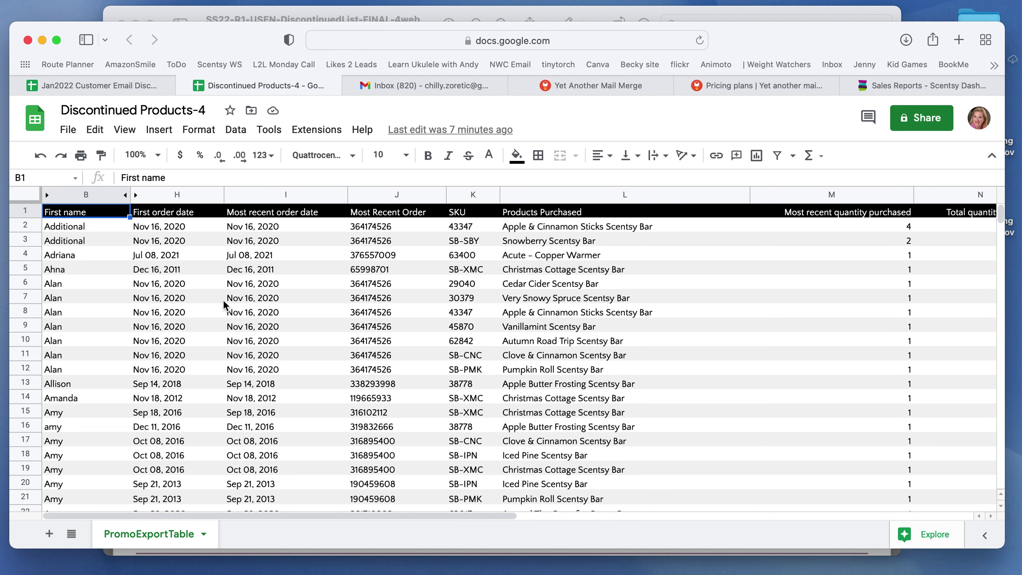
pyautogui.click(383, 283)
pyautogui.press('Up')
pyautogui.press('Up')
pyautogui.press('Up')
pyautogui.press('Left')
pyautogui.press('Left')
pyautogui.press('Left')
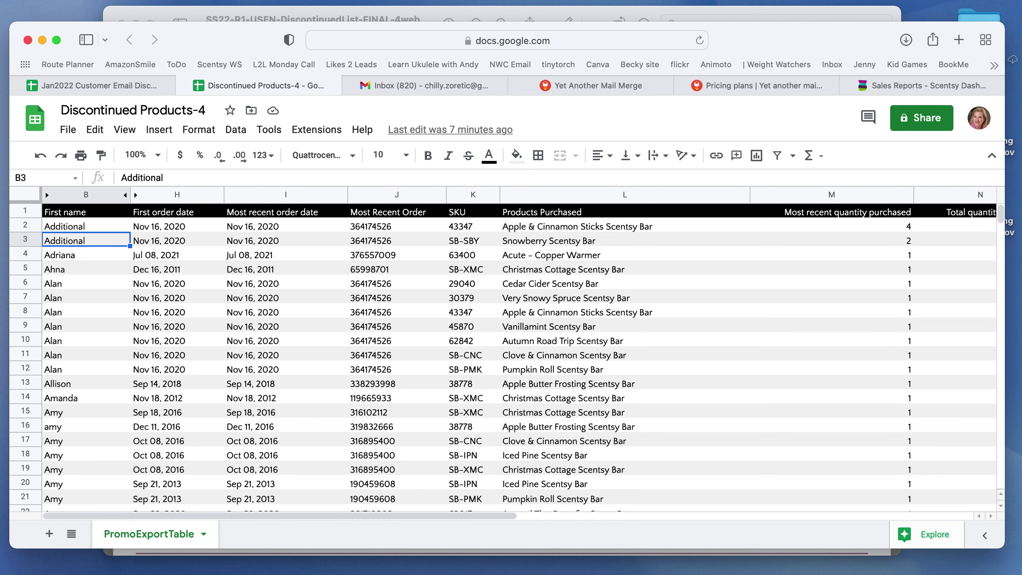
pyautogui.press('Up')
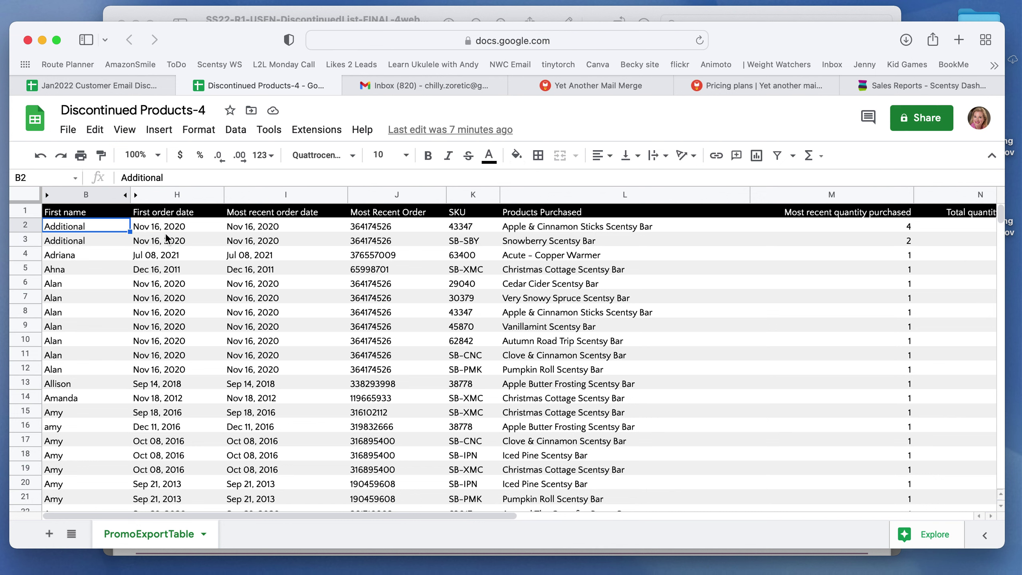
pyautogui.click(167, 229)
pyautogui.press('Right')
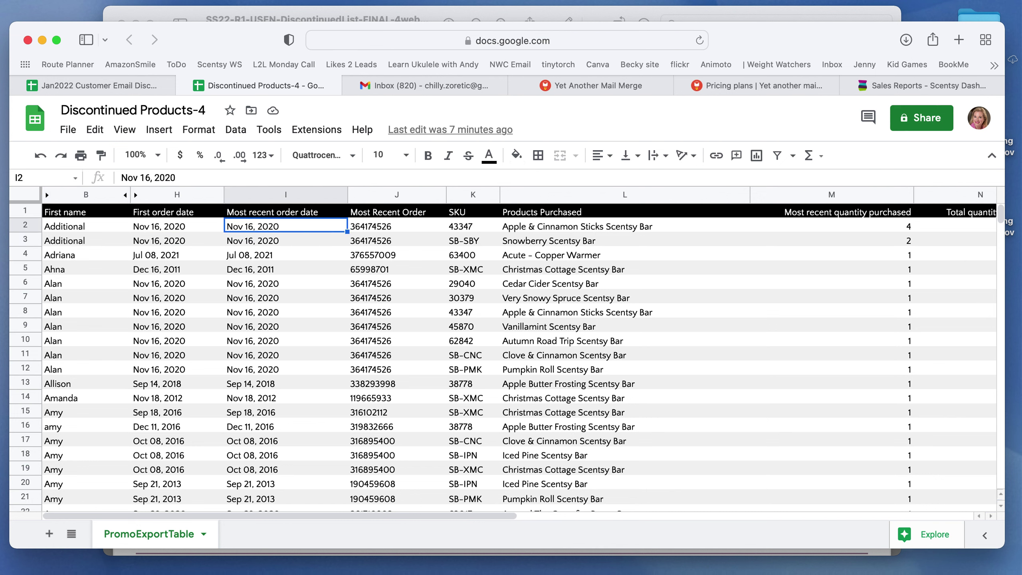
pyautogui.press('Right')
pyautogui.press('Right')
pyautogui.press('Right')
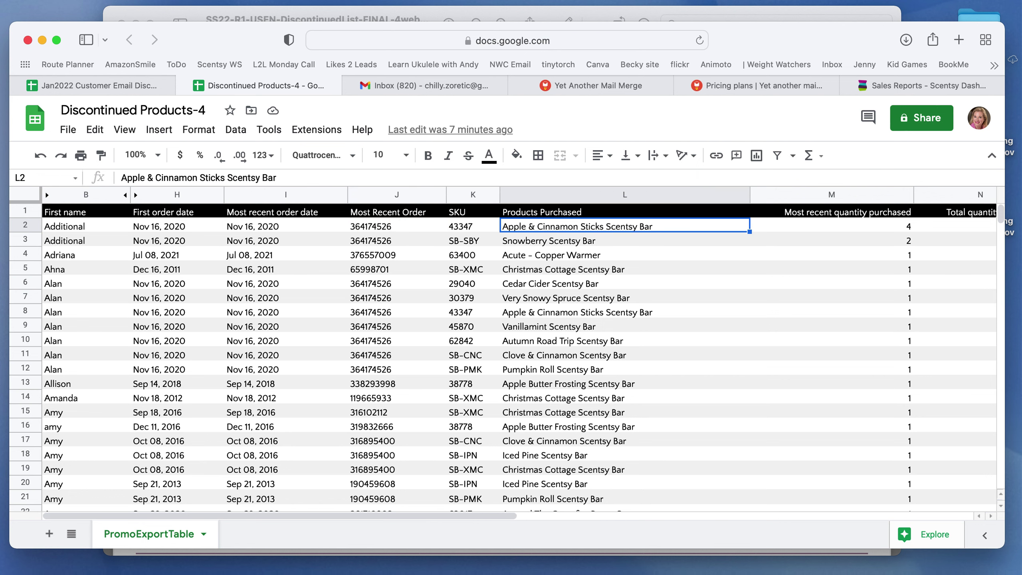
pyautogui.press('Left')
pyautogui.press('Left')
pyautogui.press('Left')
pyautogui.press('Left')
pyautogui.press('Left')
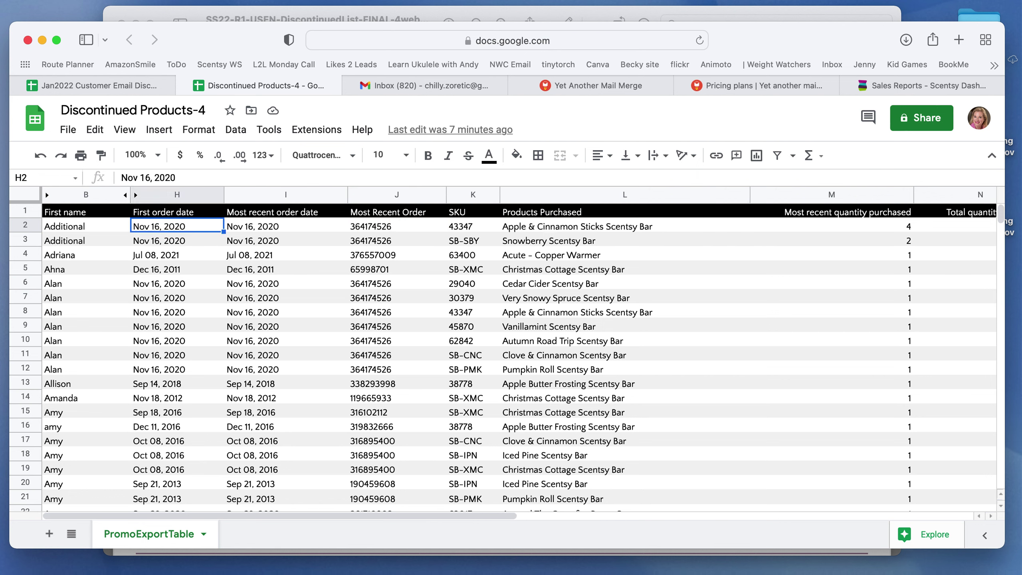
pyautogui.click(24, 226)
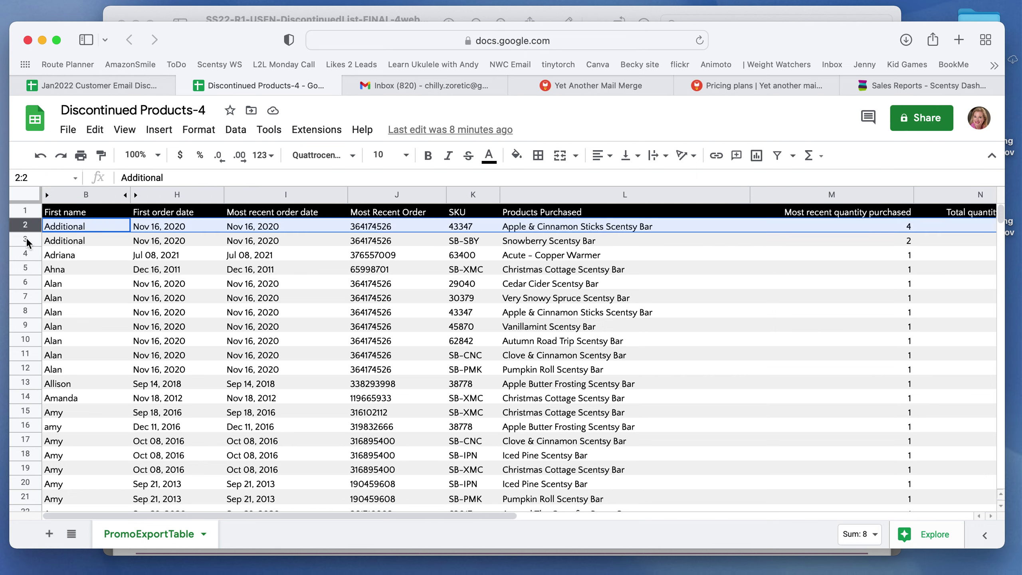
pyautogui.keyDown('shift'); pyautogui.click(27, 242); pyautogui.keyUp('shift')
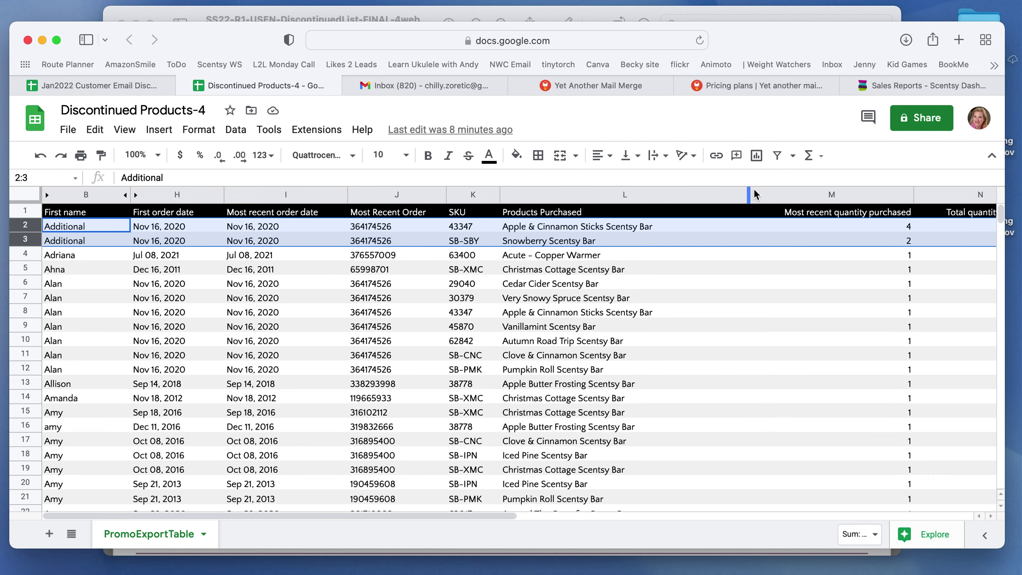
# Step: Narrow the Products Purchased, Most recent quantity and Total quantity columns so Order Type fits
pyautogui.moveTo(749, 192); pyautogui.dragTo(698, 194)
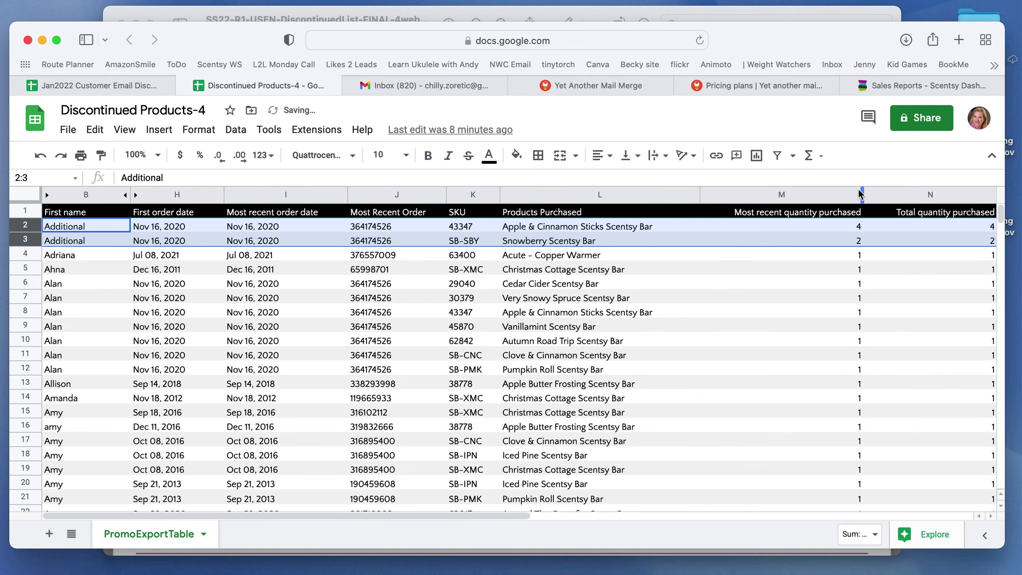
pyautogui.moveTo(863, 193); pyautogui.dragTo(805, 194)
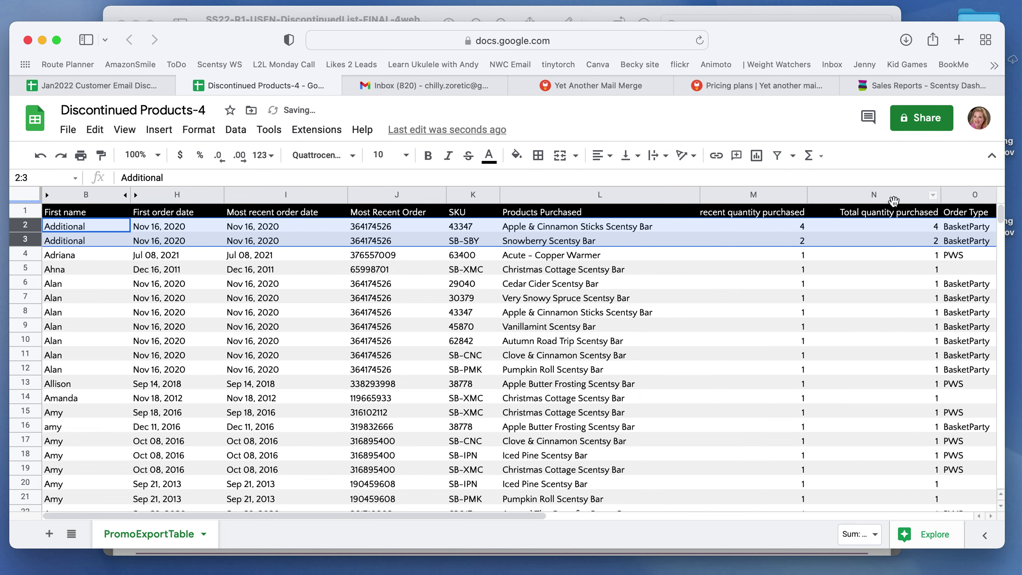
pyautogui.moveTo(939, 193); pyautogui.dragTo(882, 193)
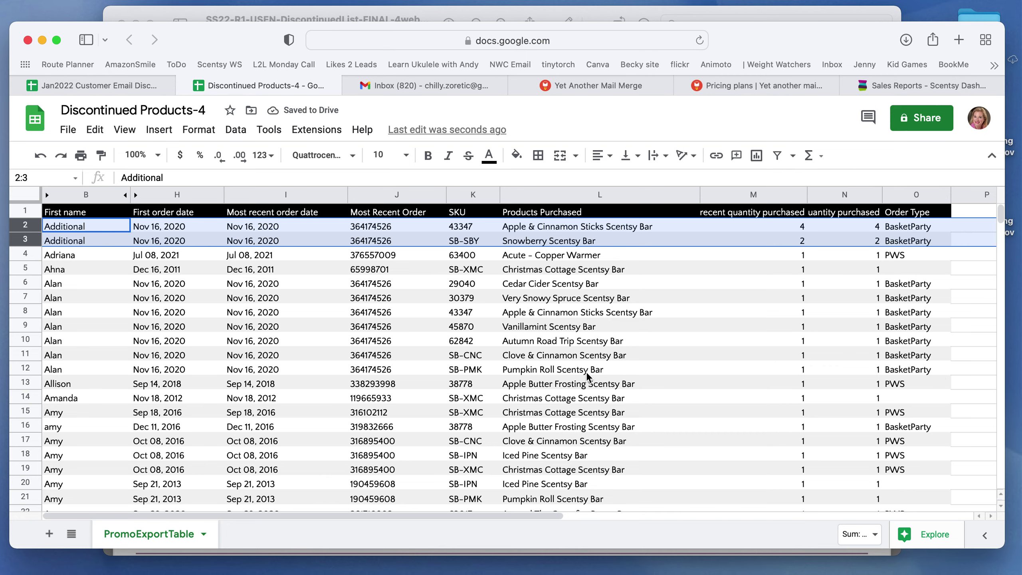
pyautogui.scroll(-10, 587, 375)
pyautogui.scroll(-10, 586, 376)
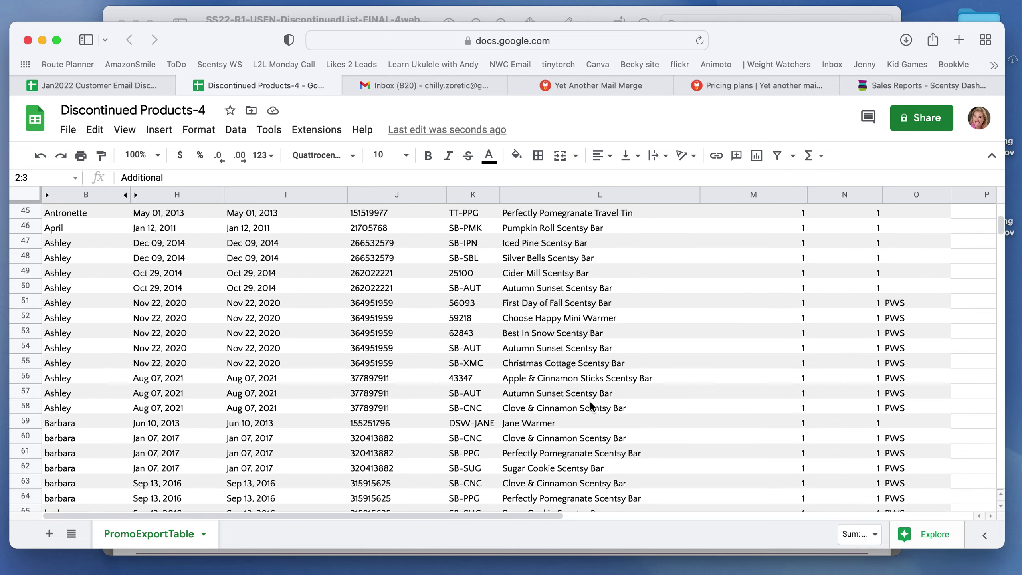
pyautogui.scroll(20, 590, 405)
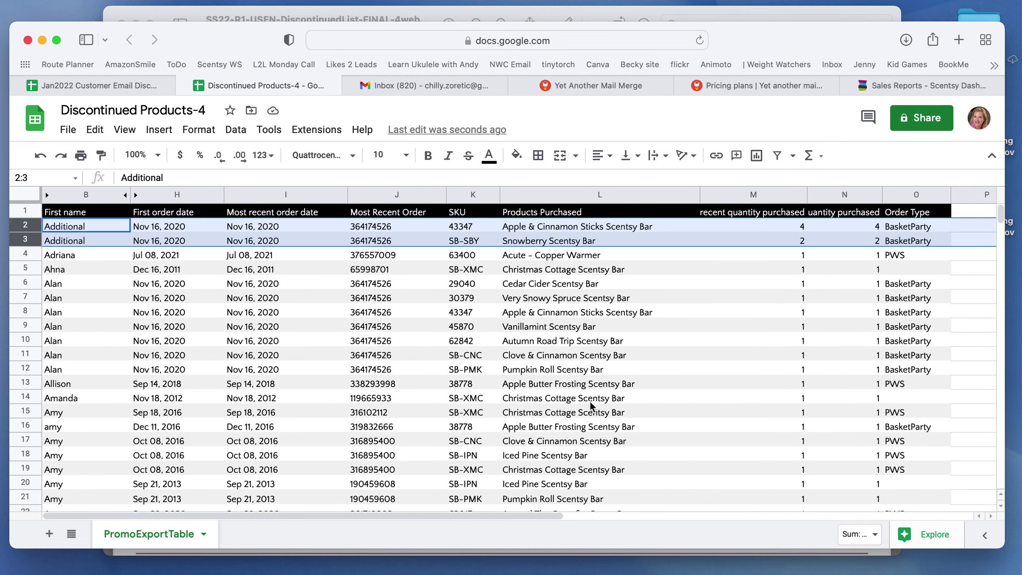
pyautogui.click(756, 214)
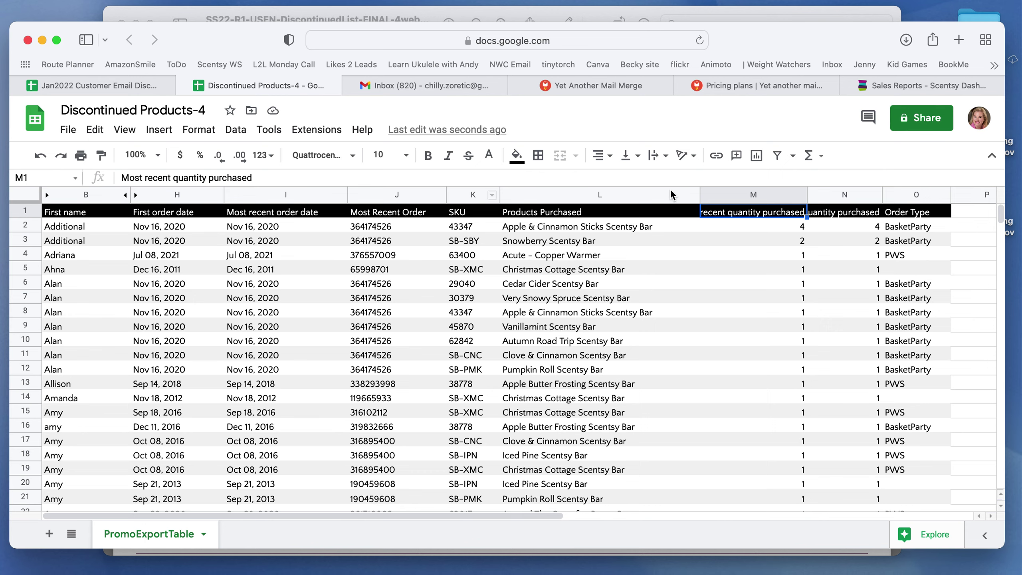
pyautogui.click(848, 214)
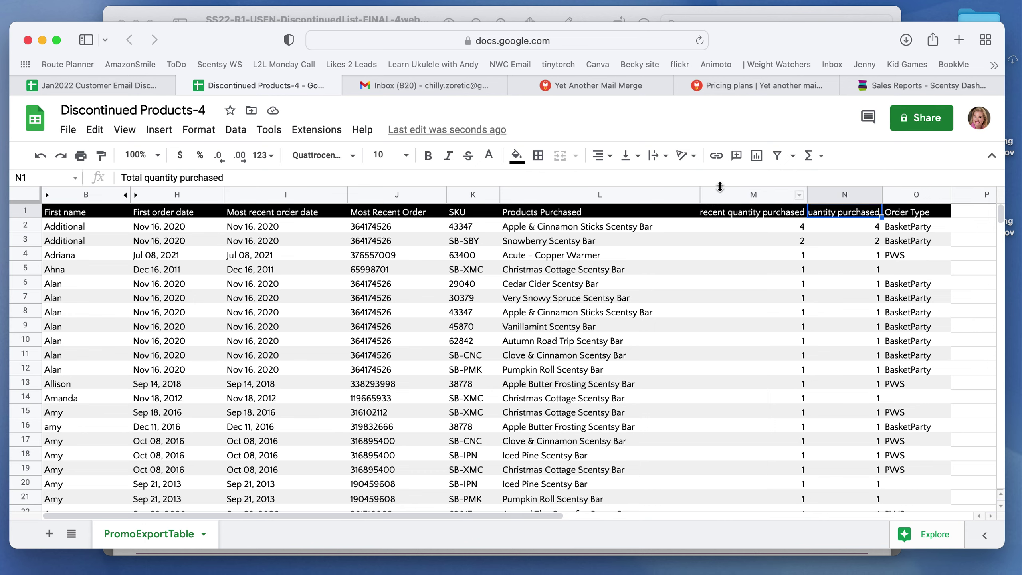
pyautogui.moveTo(699, 195); pyautogui.dragTo(659, 194)
pyautogui.click(458, 189)
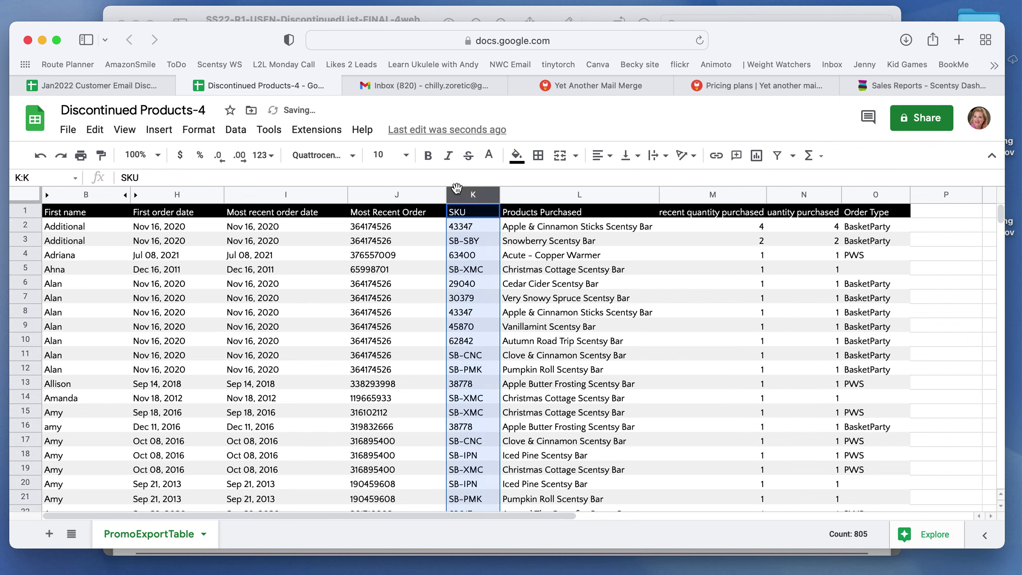
# Step: Delete the SKU and Order Type columns and widen both quantity columns to show their headers
pyautogui.rightClick(464, 194)
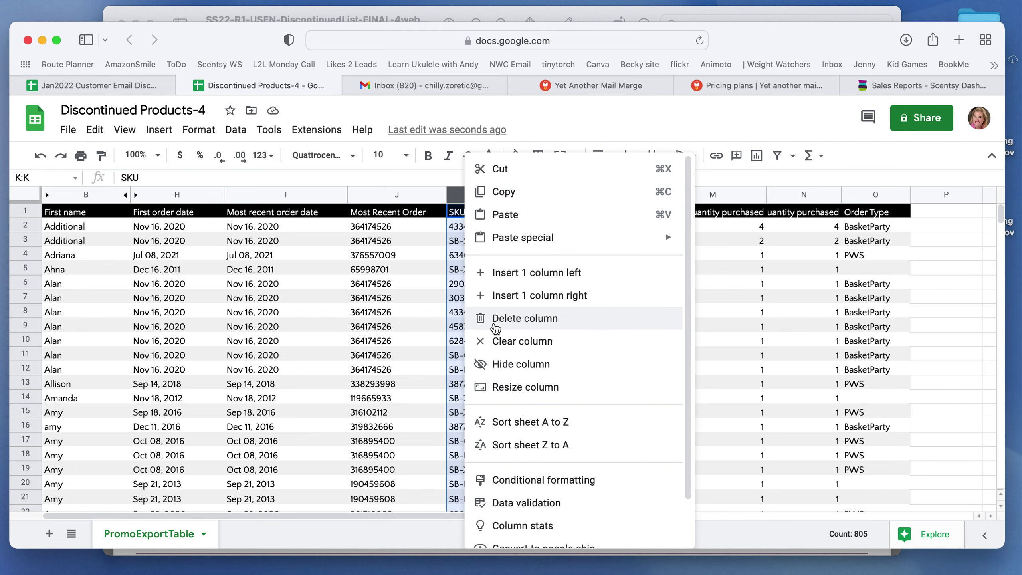
pyautogui.click(494, 318)
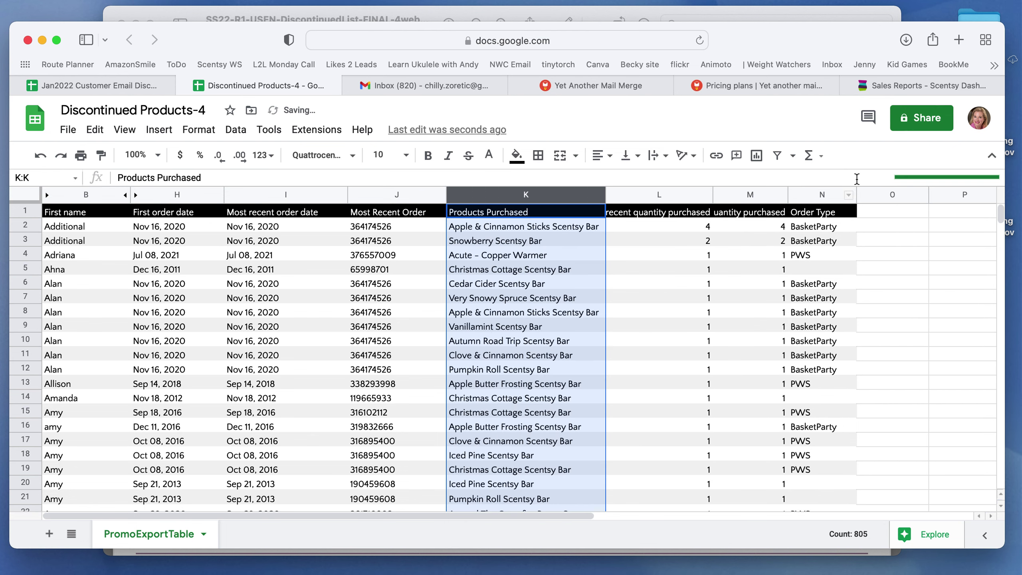
pyautogui.click(819, 255)
pyautogui.click(807, 196)
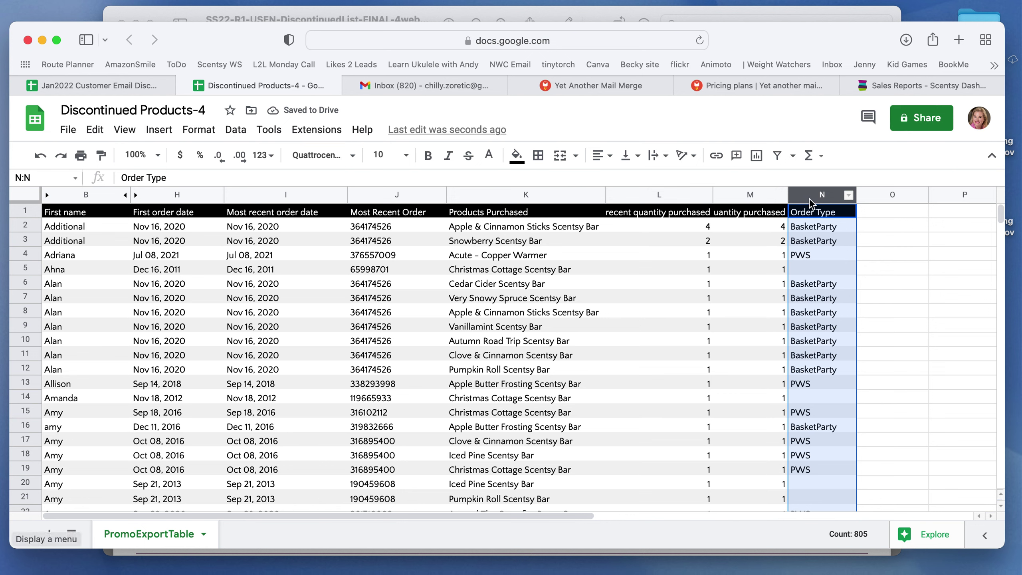
pyautogui.rightClick(809, 198)
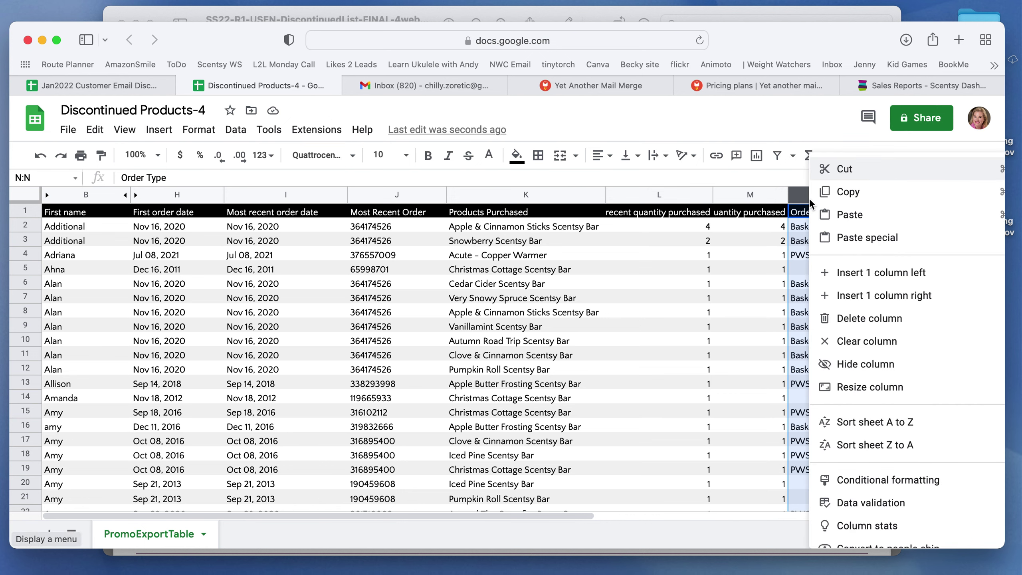
pyautogui.click(868, 319)
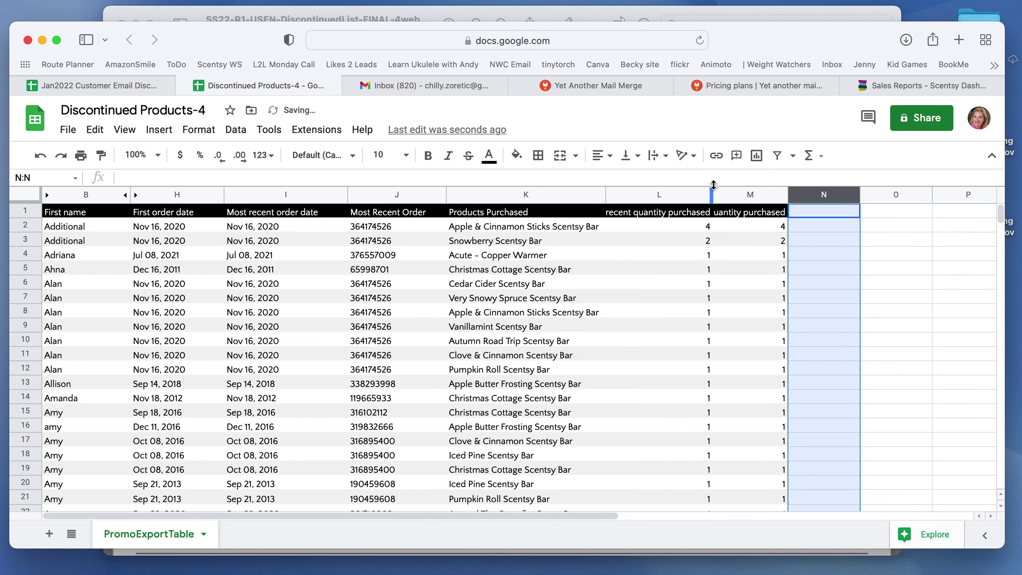
pyautogui.moveTo(712, 195); pyautogui.dragTo(738, 196)
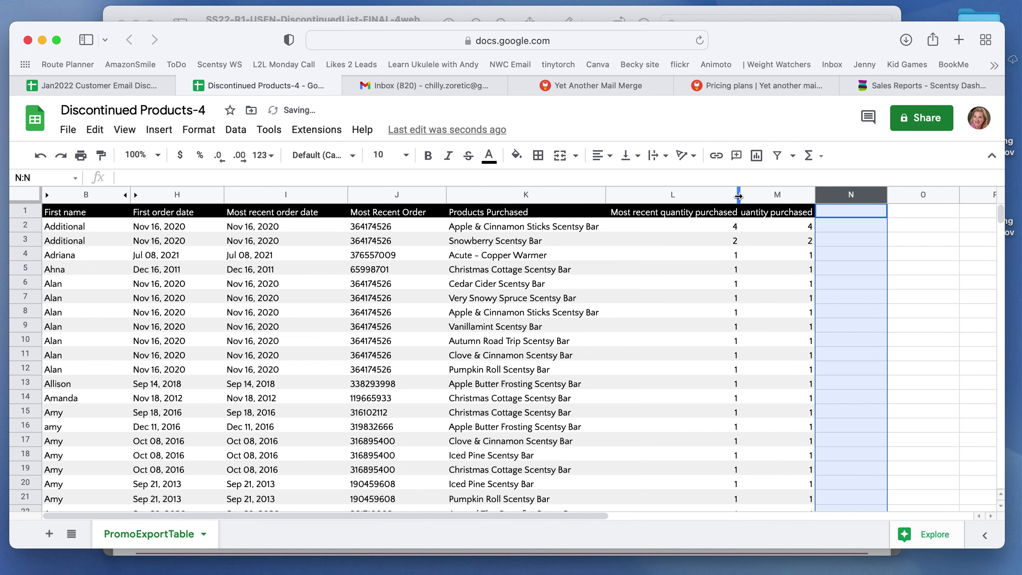
pyautogui.moveTo(816, 195); pyautogui.dragTo(845, 195)
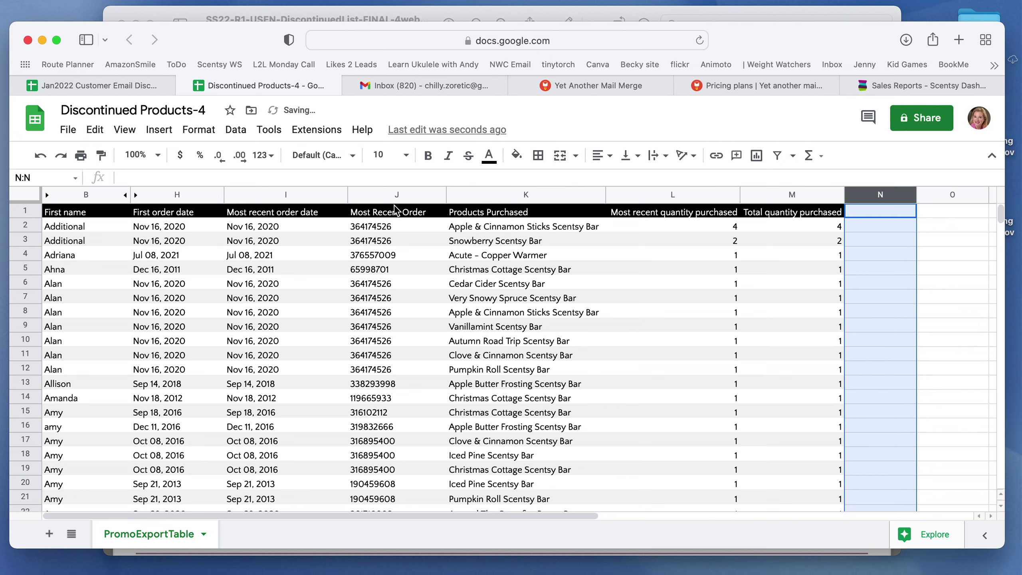
# Step: Delete the Most Recent Order column
pyautogui.click(364, 193)
pyautogui.rightClick(364, 196)
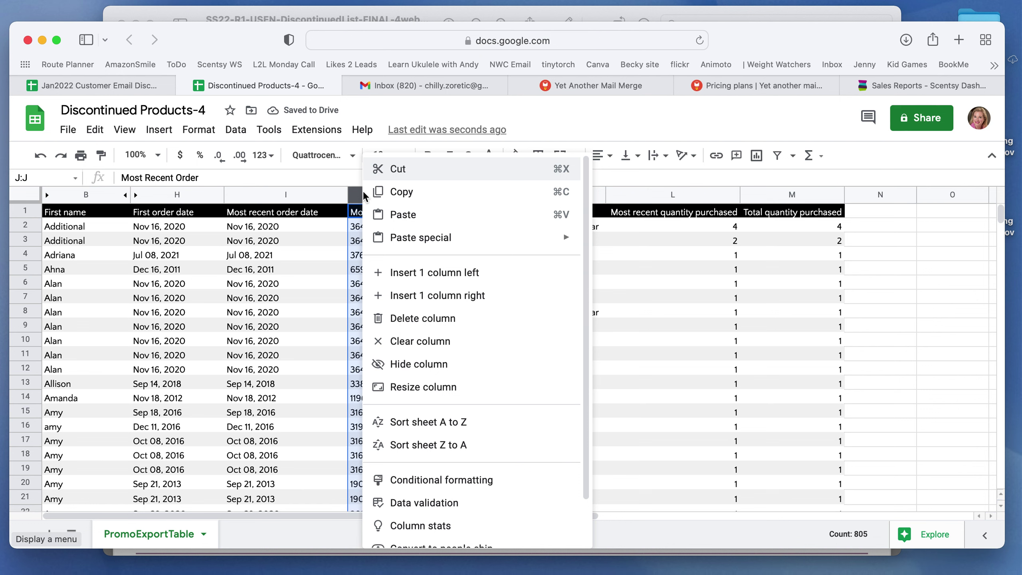
pyautogui.click(433, 328)
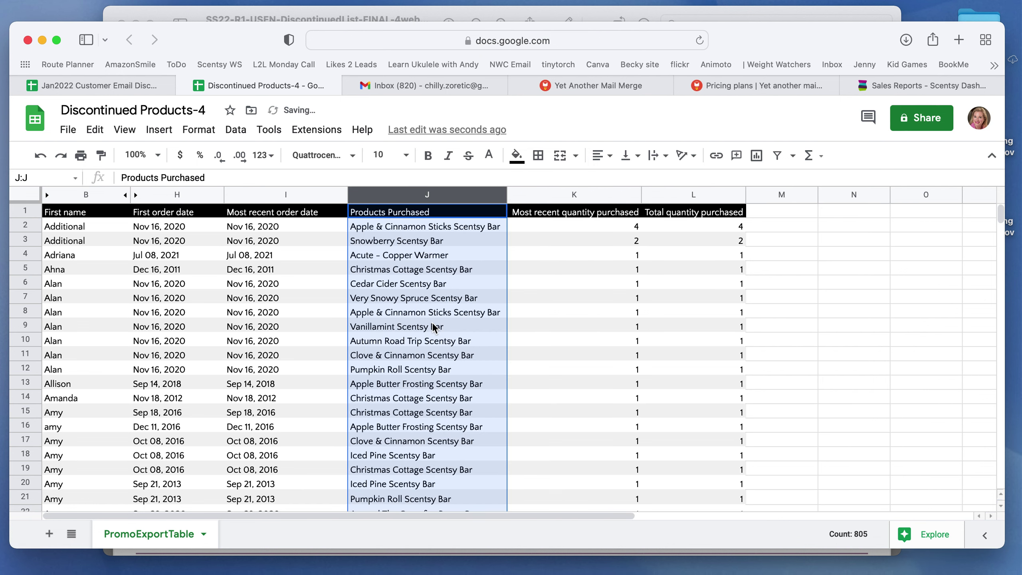
pyautogui.click(608, 285)
# Step: Compare the Amy, lowercase amy and Amanda first-name entries in the customer list
pyautogui.click(589, 213)
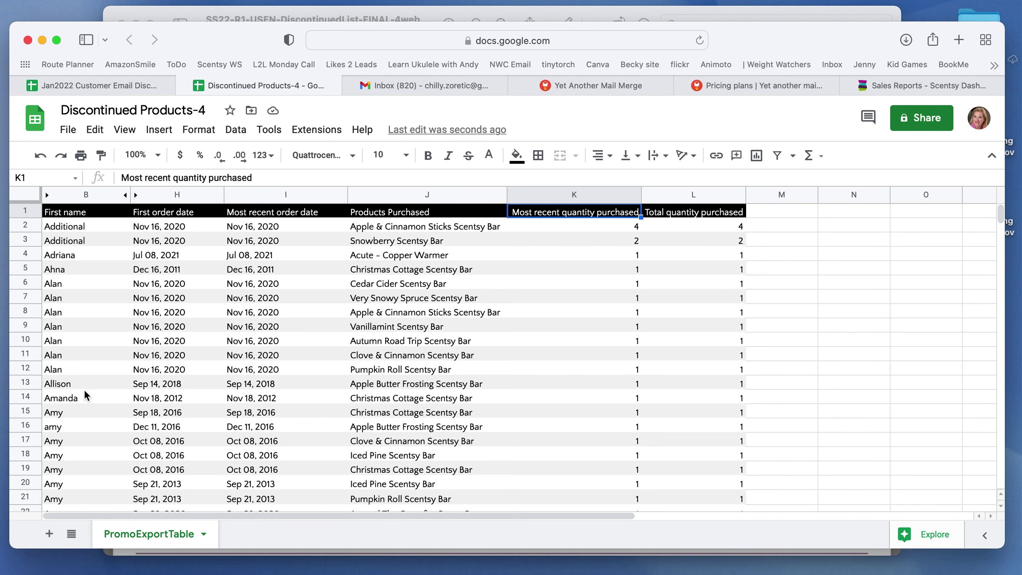
pyautogui.click(48, 416)
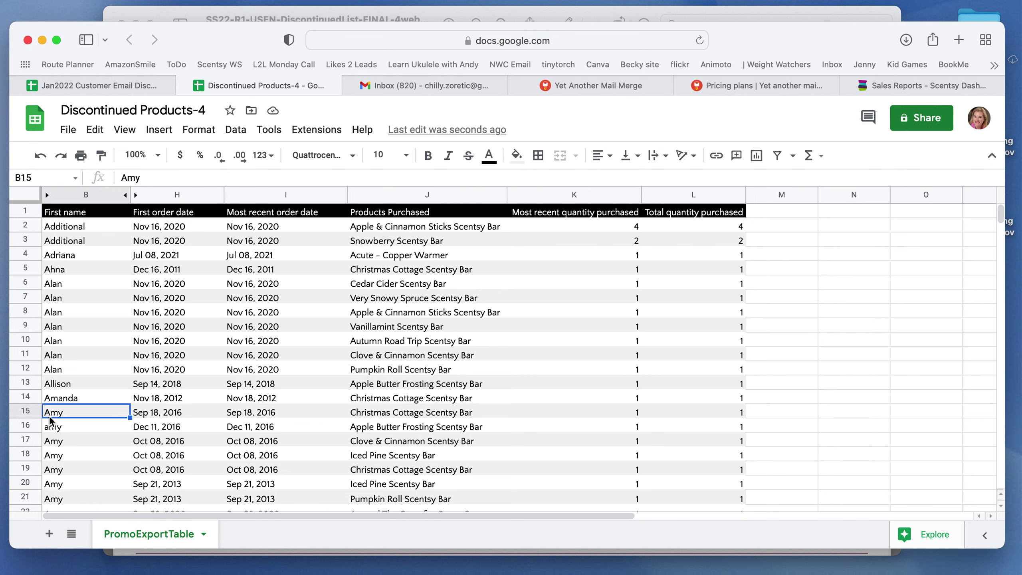
pyautogui.click(53, 439)
pyautogui.click(52, 425)
pyautogui.click(61, 415)
pyautogui.click(64, 426)
pyautogui.click(61, 441)
pyautogui.click(58, 404)
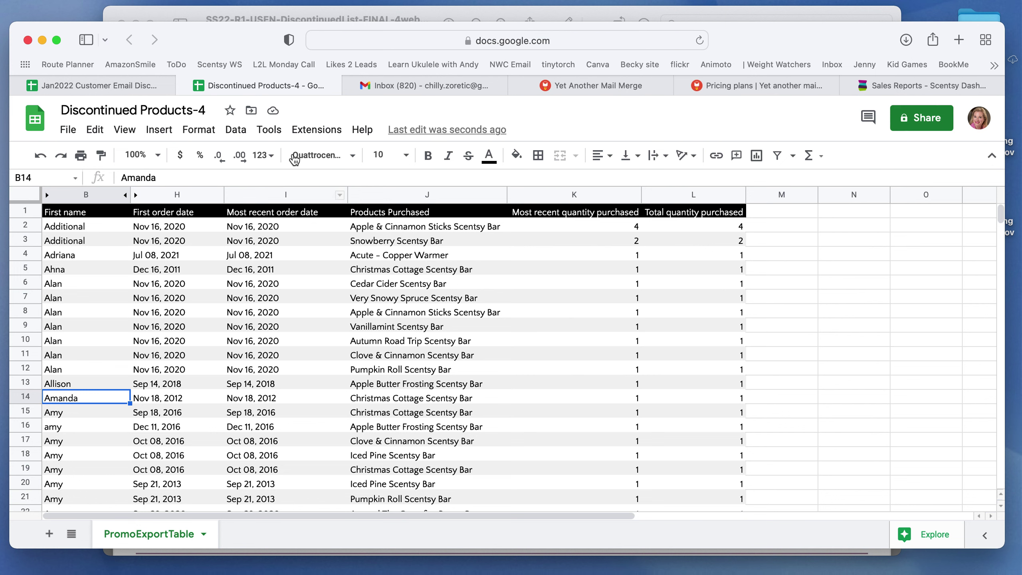
# Step: Check row products and quantity headers, selecting Total quantity purchased, then bring up the Data menu
pyautogui.click(414, 274)
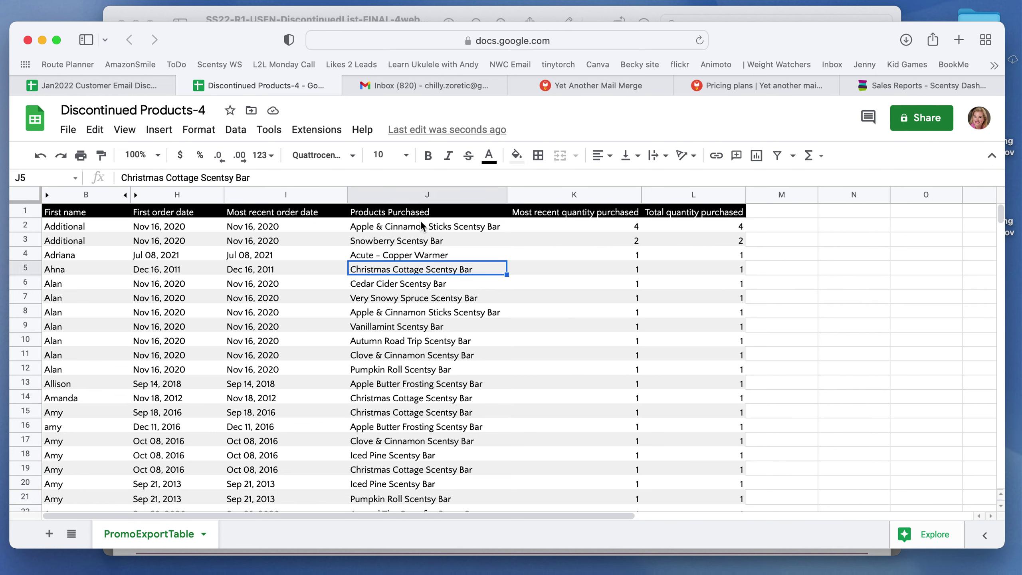
pyautogui.click(414, 228)
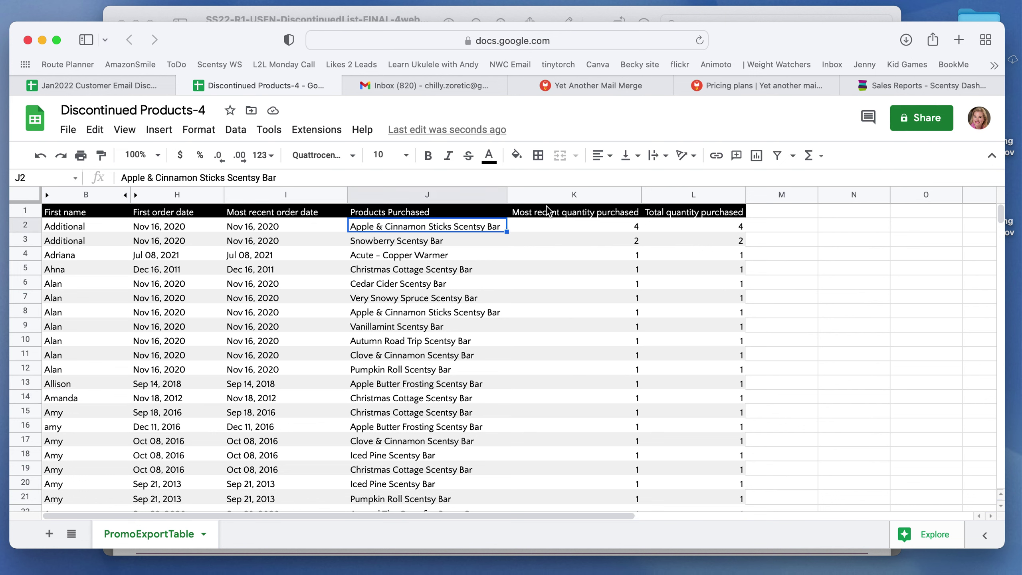
pyautogui.click(557, 215)
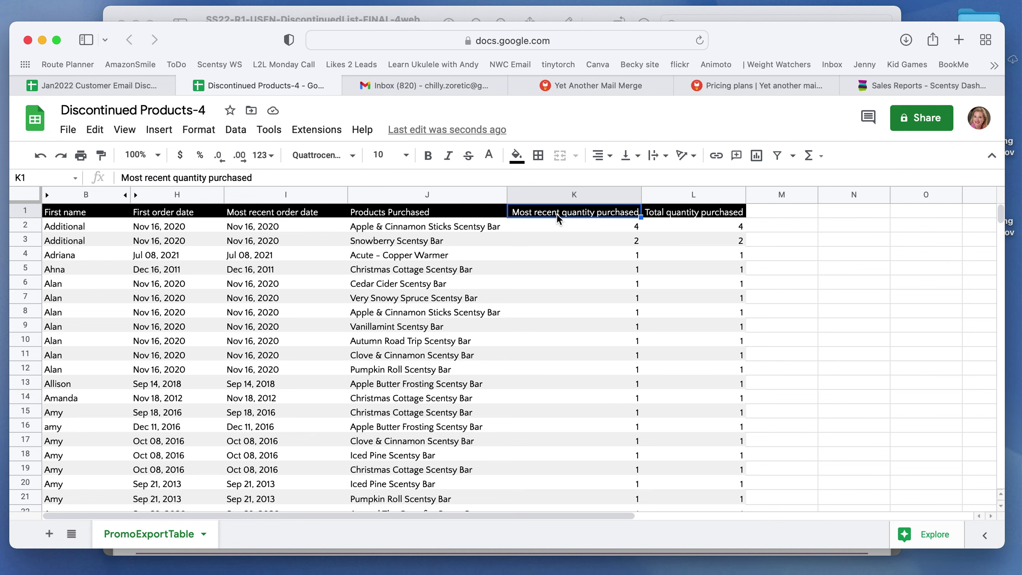
pyautogui.click(724, 213)
pyautogui.click(235, 129)
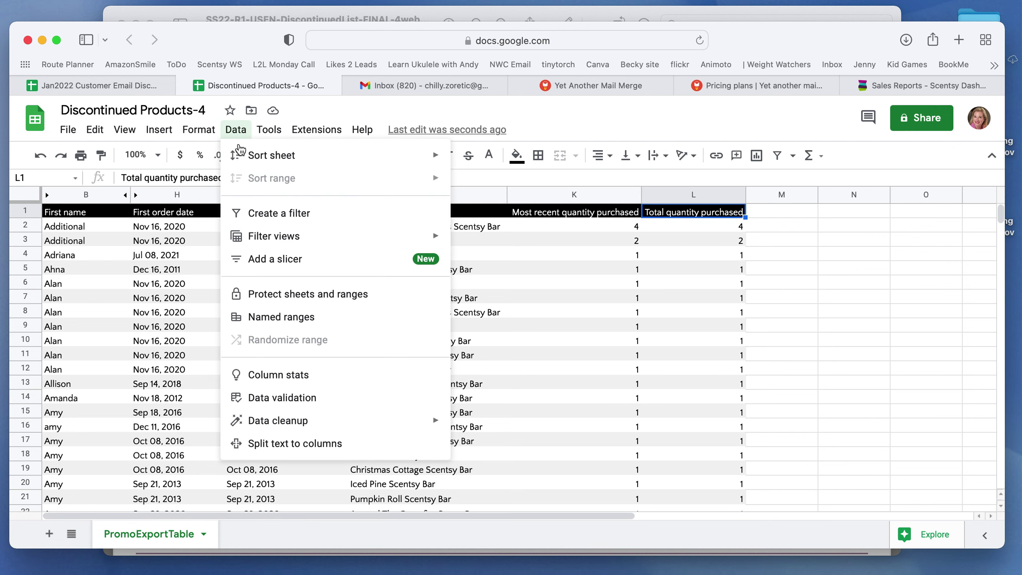
# Step: Create a filter and sort by Total quantity purchased, largest first, putting victor's 159 on top
pyautogui.click(257, 220)
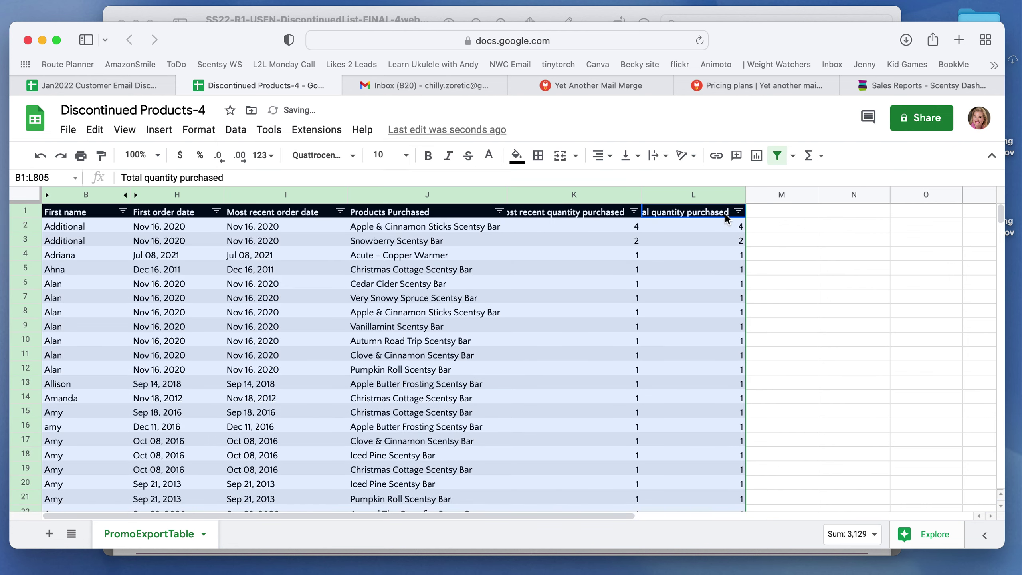
pyautogui.click(738, 212)
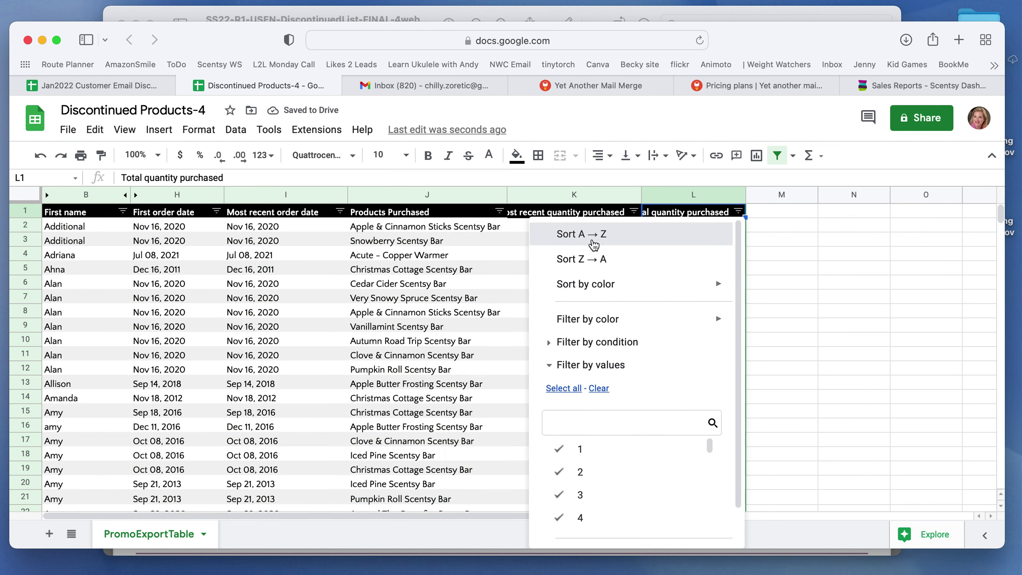
pyautogui.click(594, 238)
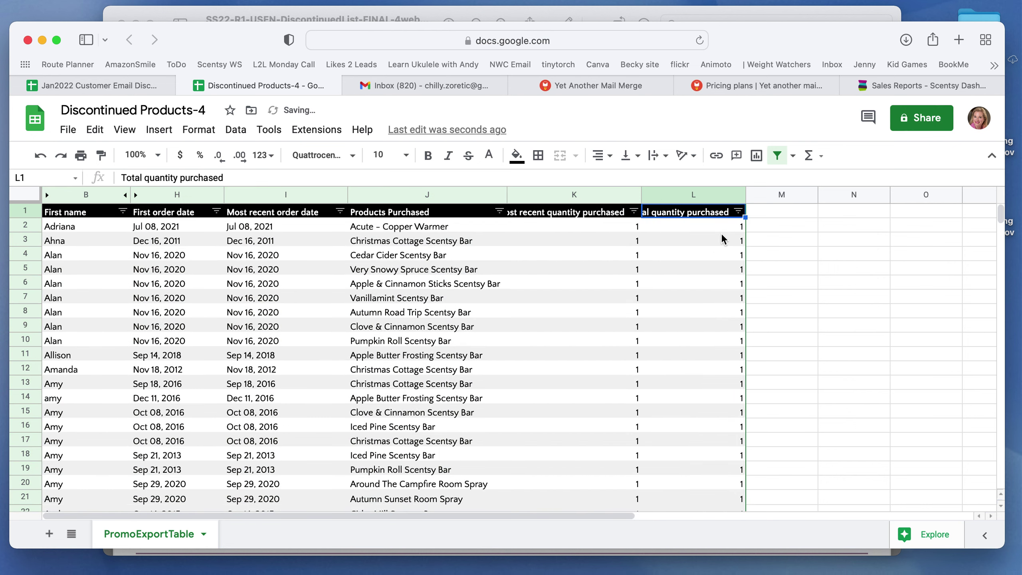
pyautogui.click(738, 212)
pyautogui.click(579, 260)
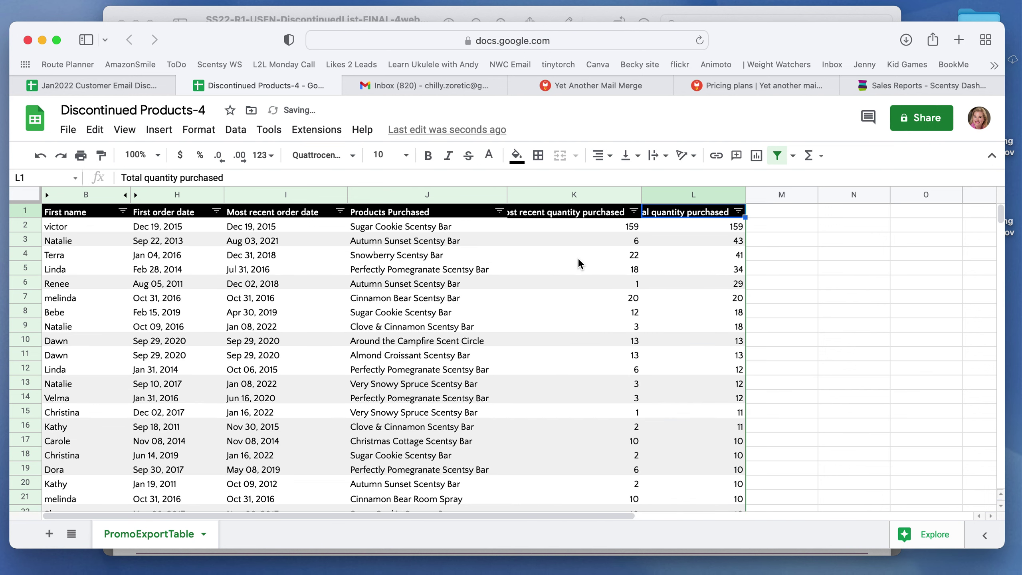
# Step: Review the top totals: victor's 159, then Natalie's 43 row with her dates, product and quantity 6
pyautogui.click(711, 227)
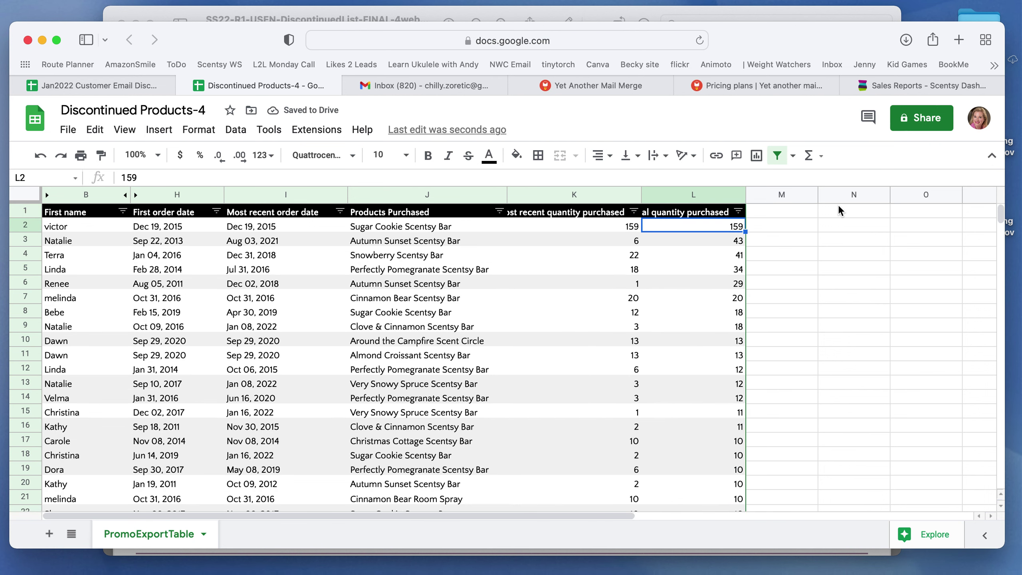
pyautogui.press('Left')
pyautogui.press('Left')
pyautogui.press('Left')
pyautogui.press('Left')
pyautogui.press('Left')
pyautogui.press('Right')
pyautogui.press('Right')
pyautogui.press('Right')
pyautogui.press('Right')
pyautogui.press('Right')
pyautogui.press('Down')
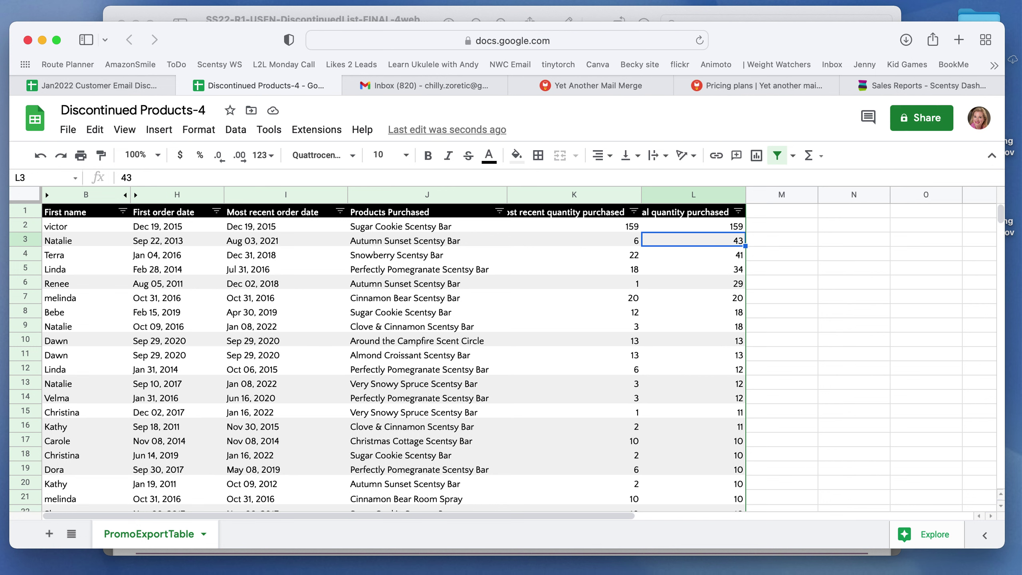
pyautogui.press('Up')
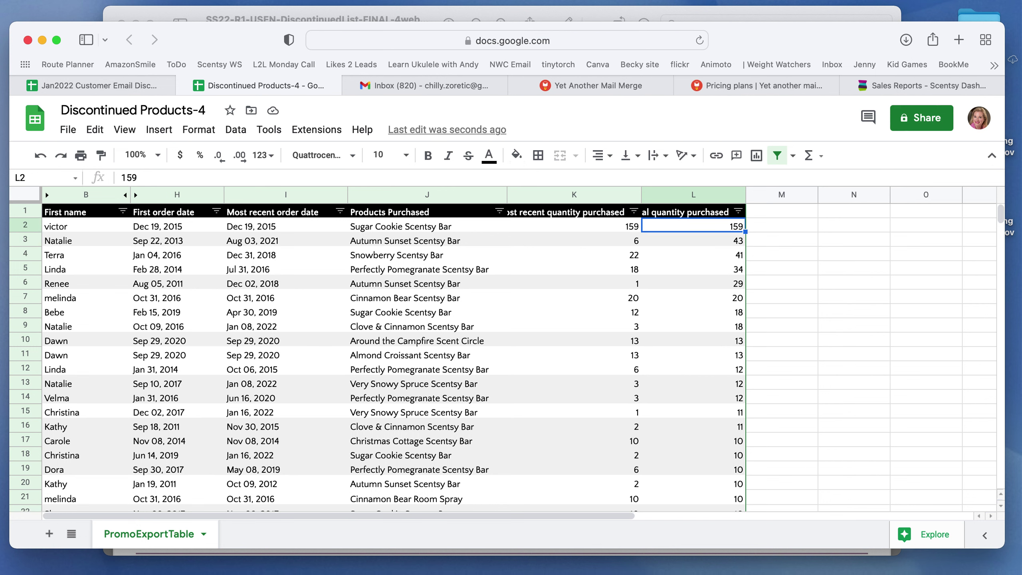
pyautogui.press('Down')
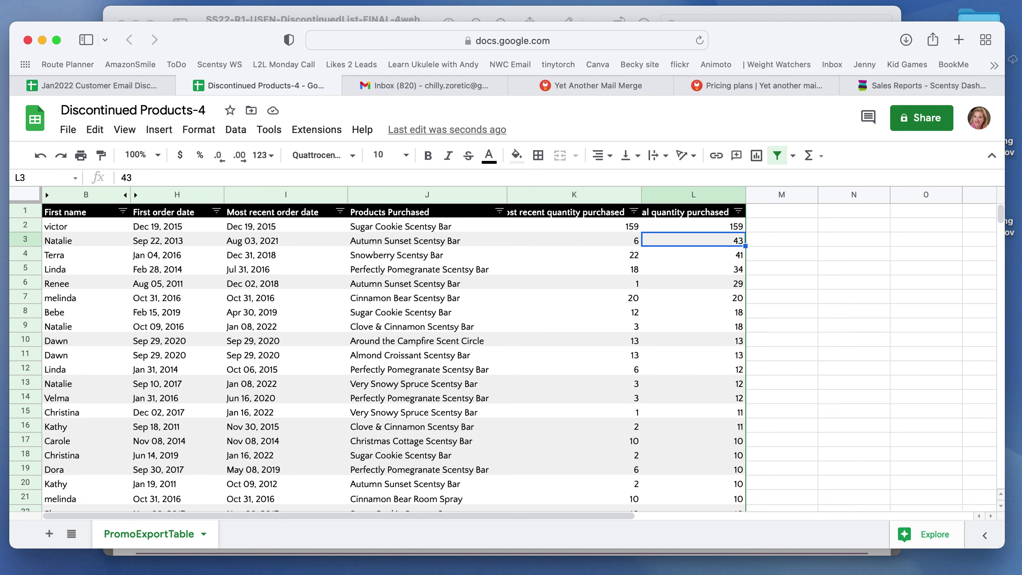
pyautogui.press('Left')
pyautogui.press('Left')
pyautogui.press('Left')
pyautogui.press('Left')
pyautogui.press('Left')
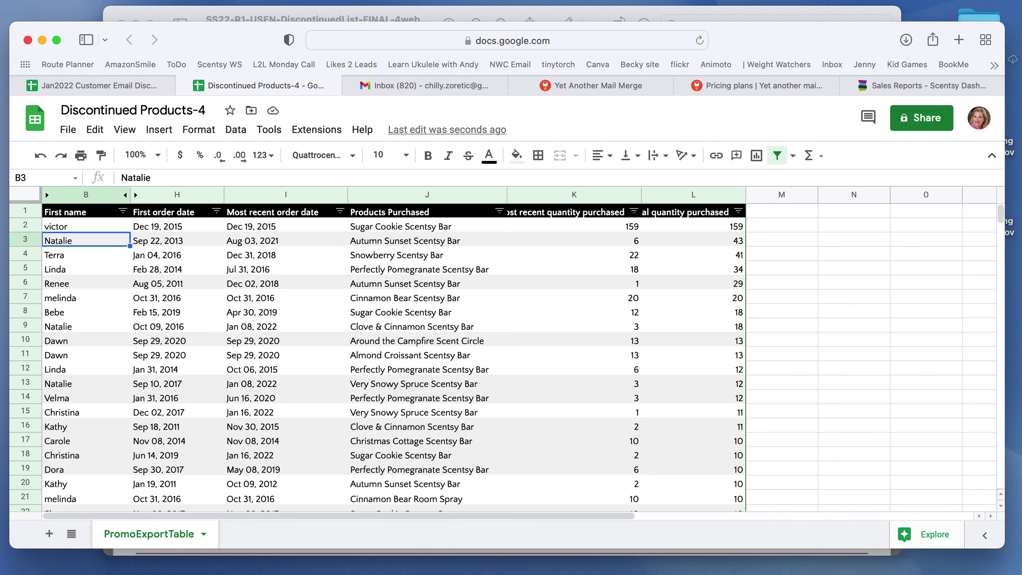
pyautogui.press('Right')
pyautogui.press('Right')
pyautogui.press('Left')
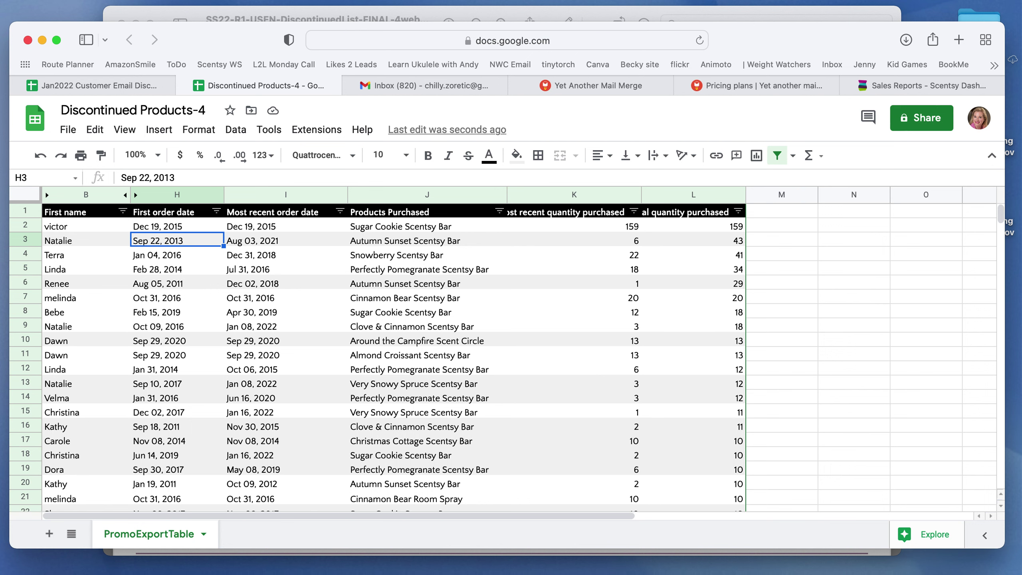
pyautogui.press('Right')
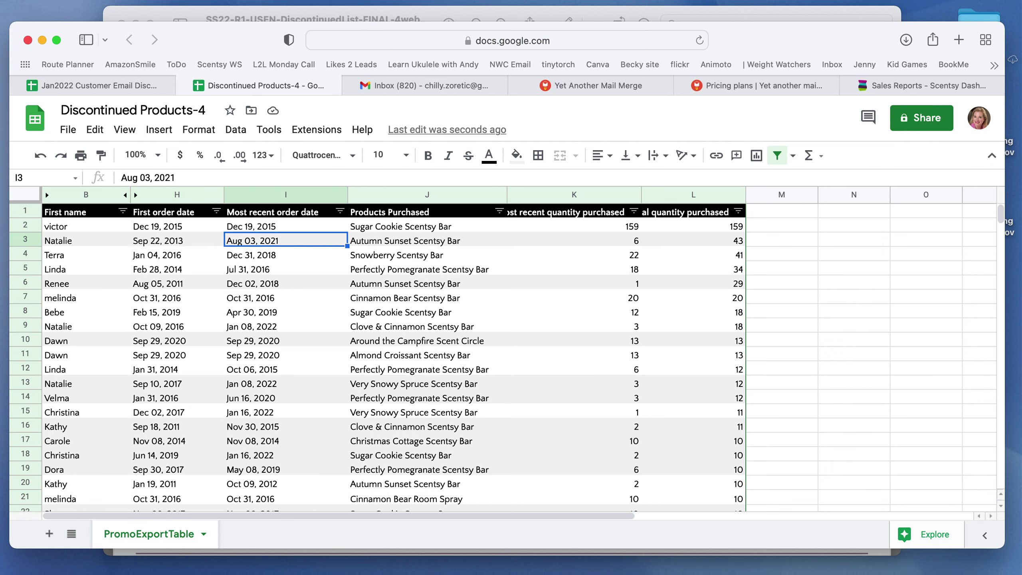
pyautogui.press('Right')
pyautogui.press('Right')
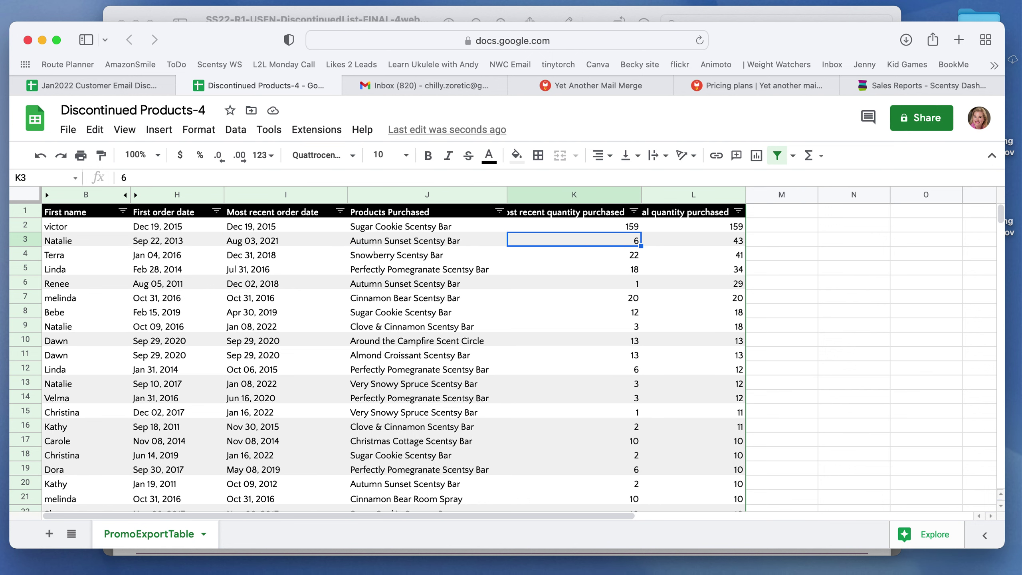
pyautogui.press('Right')
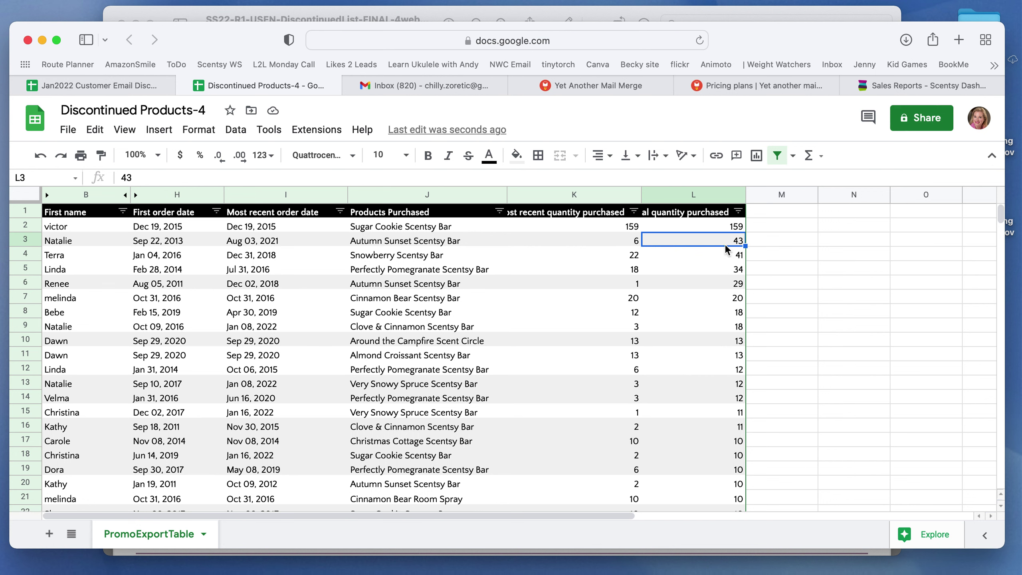
# Step: Check the lower totals (41, 18, 13, 12) down to Christina's 11, then undo the largest-first sort
pyautogui.press('Down')
pyautogui.press('Down')
pyautogui.press('Down')
pyautogui.press('Down')
pyautogui.press('Down')
pyautogui.press('Up')
pyautogui.press('Down')
pyautogui.press('Down')
pyautogui.press('Down')
pyautogui.press('Down')
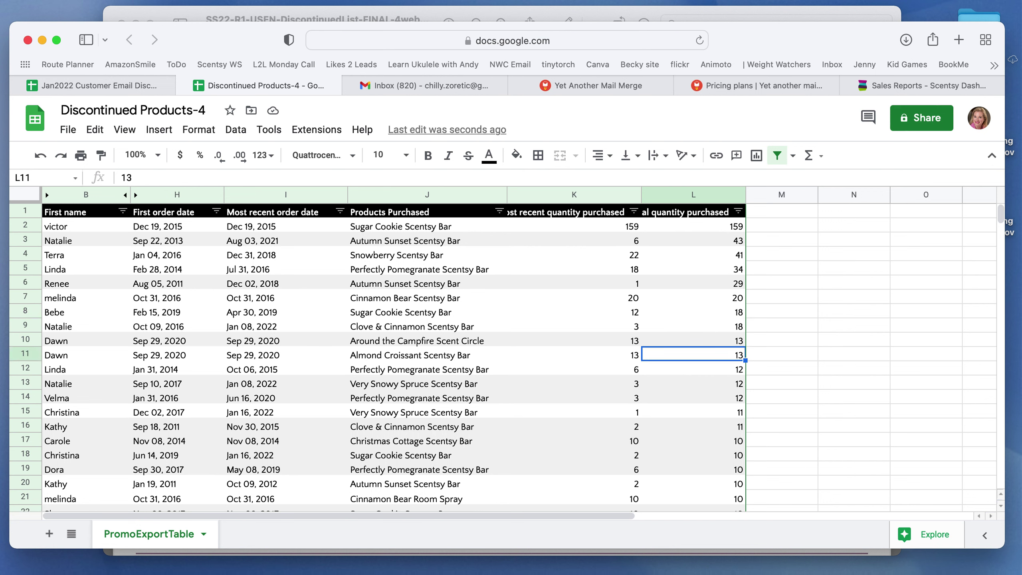
pyautogui.press('Down')
pyautogui.press('Down')
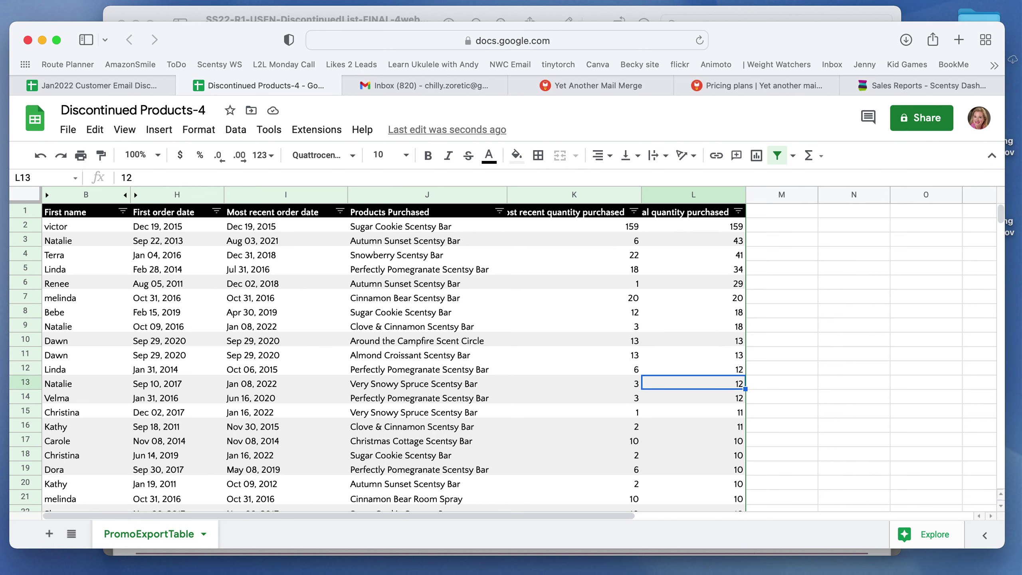
pyautogui.press('Down')
pyautogui.press('Down')
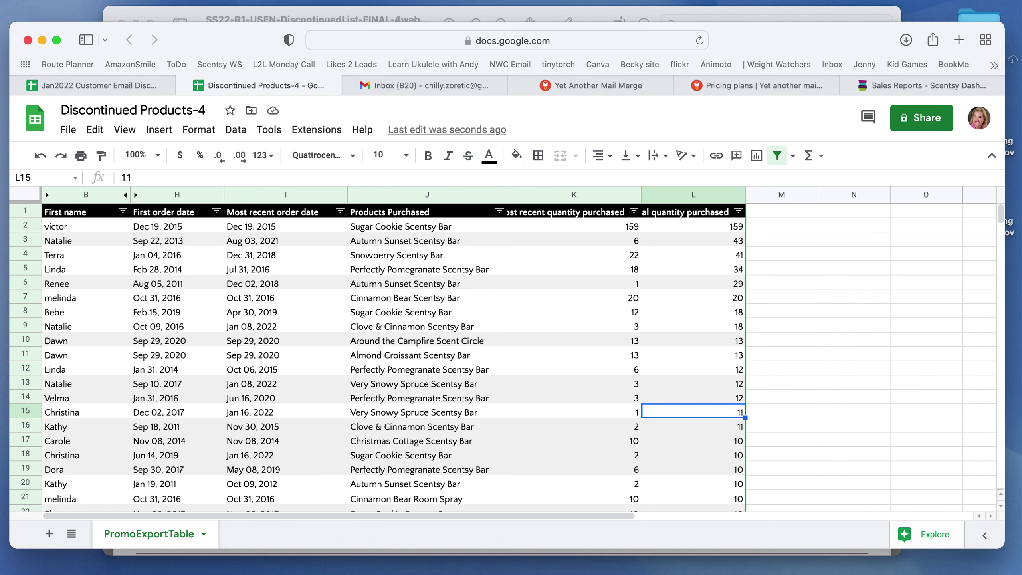
pyautogui.press('Left')
pyautogui.press('Left')
pyautogui.press('Left')
pyautogui.press('Left')
pyautogui.press('Left')
pyautogui.press('Right')
pyautogui.press('Right')
pyautogui.press('Right')
pyautogui.press('Right')
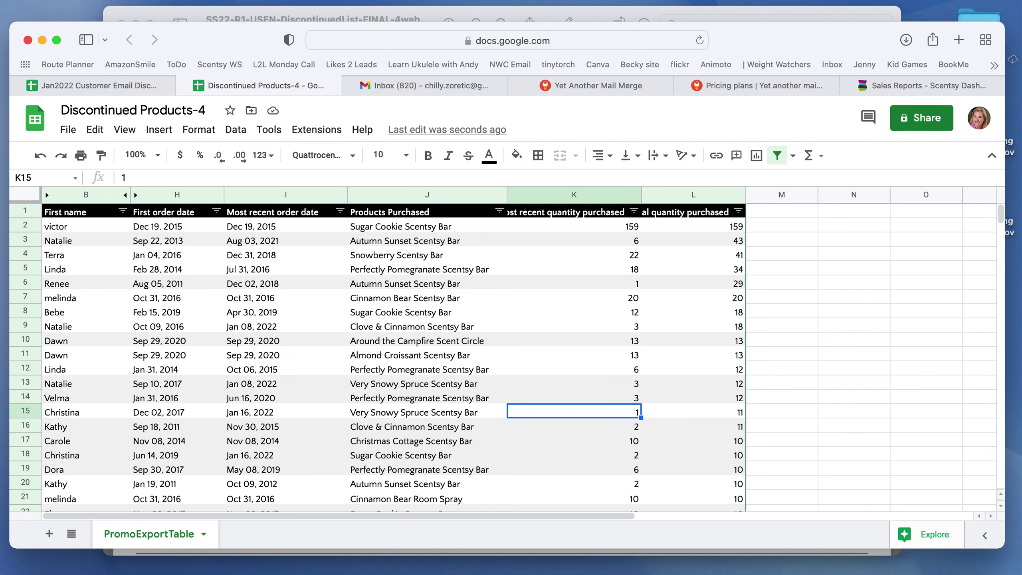
pyautogui.press('Right')
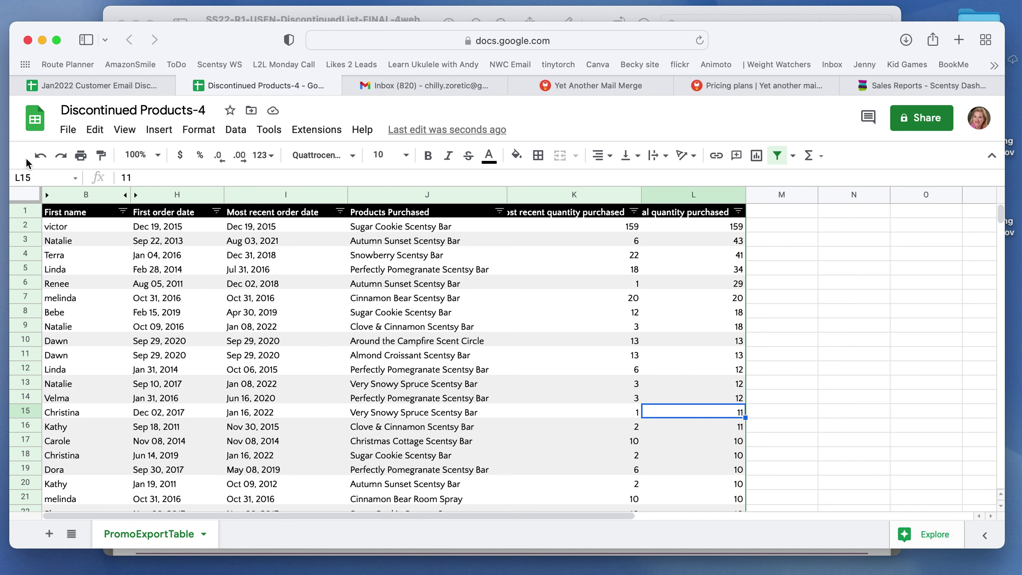
pyautogui.click(41, 156)
# Step: Undo the remaining sort and the filter, restoring alphabetical name order
pyautogui.click(41, 157)
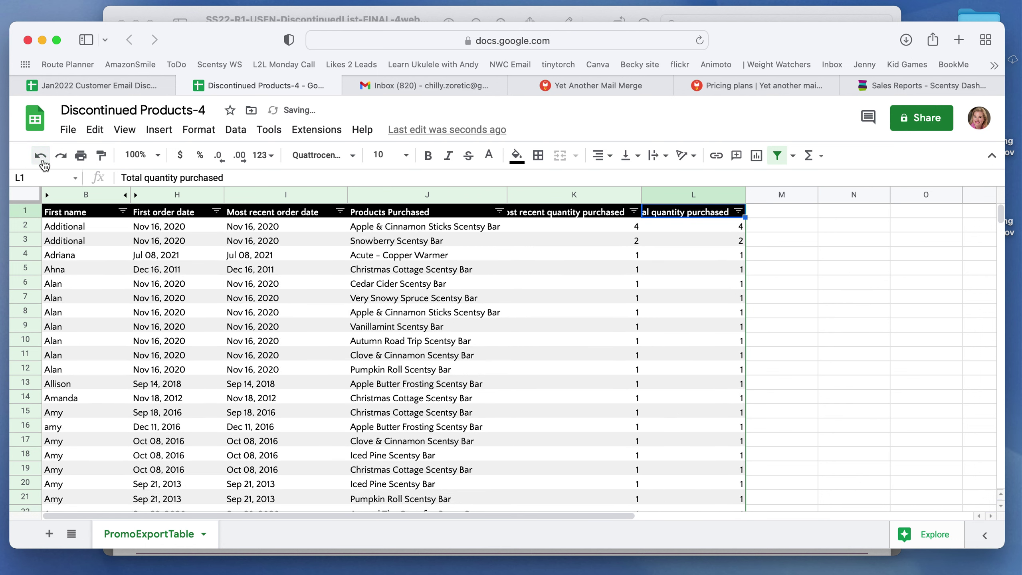
pyautogui.click(41, 156)
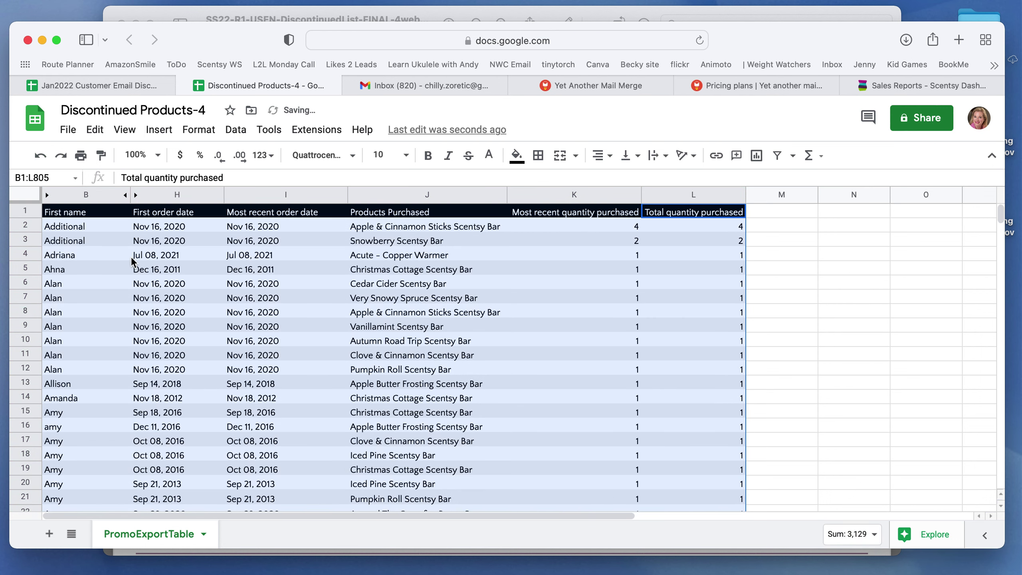
pyautogui.click(126, 260)
# Step: Select rows 2–3, then select the Products Purchased column J
pyautogui.click(84, 230)
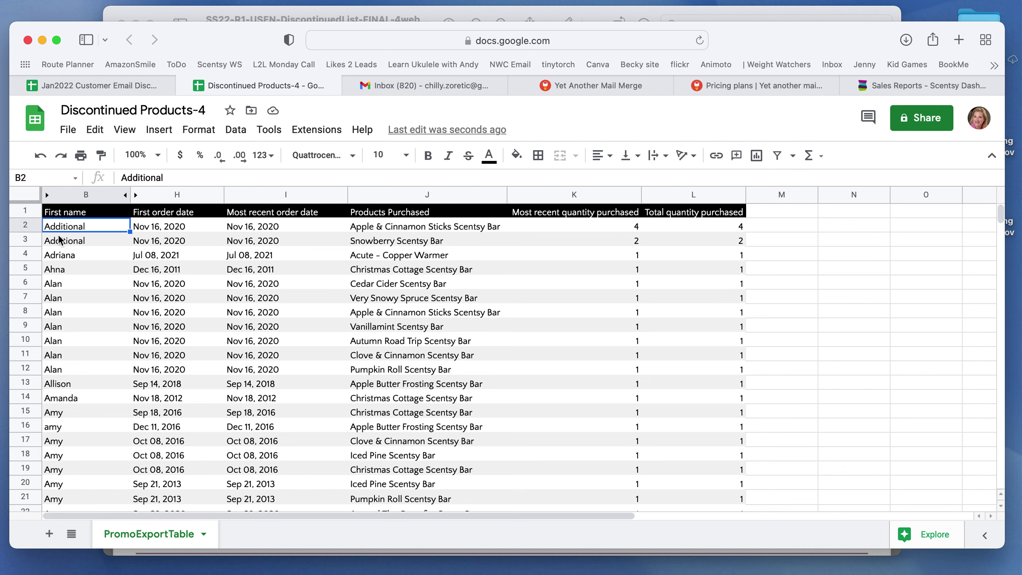
pyautogui.click(26, 227)
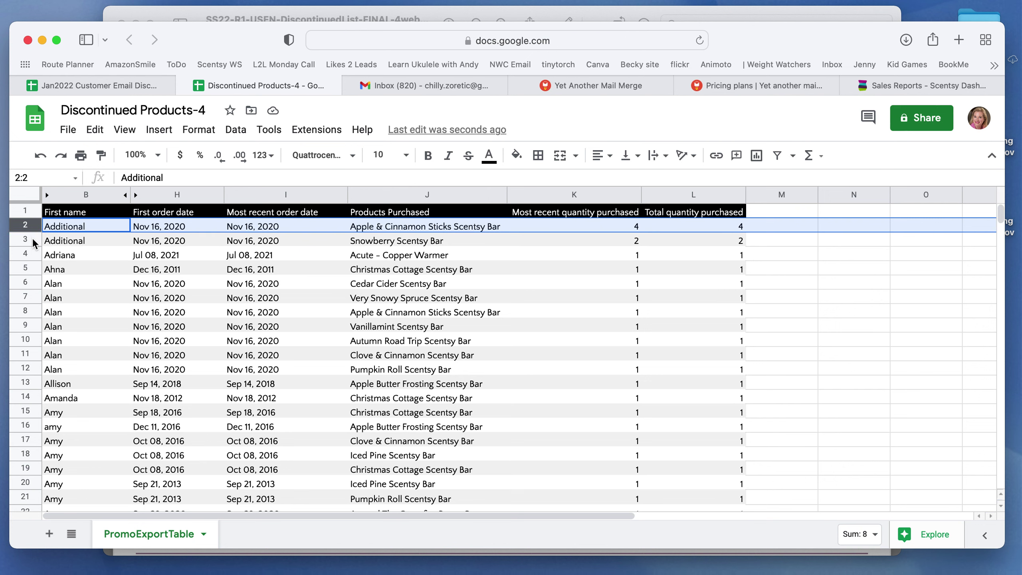
pyautogui.keyDown('shift'); pyautogui.click(34, 241); pyautogui.keyUp('shift')
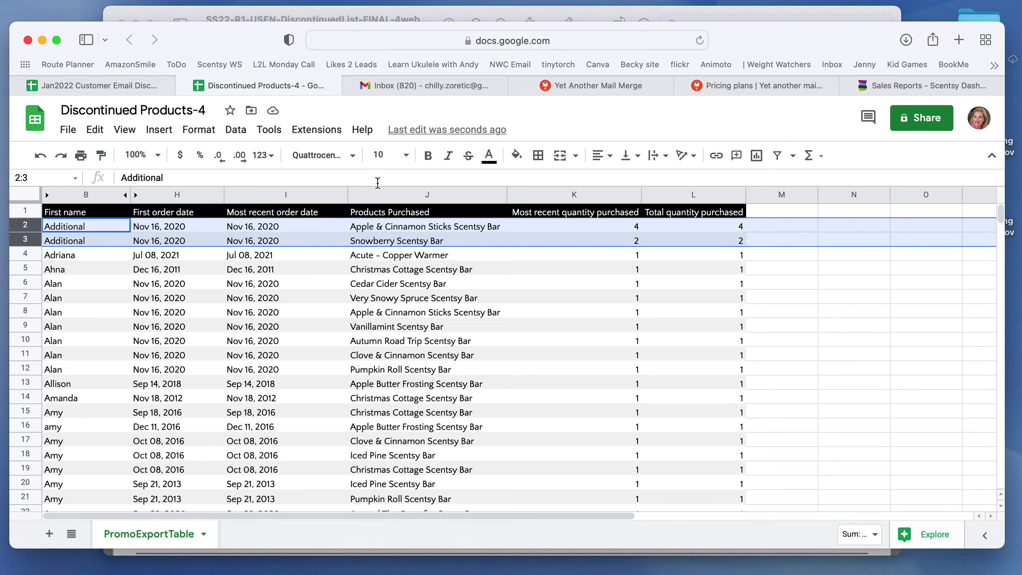
pyautogui.click(381, 193)
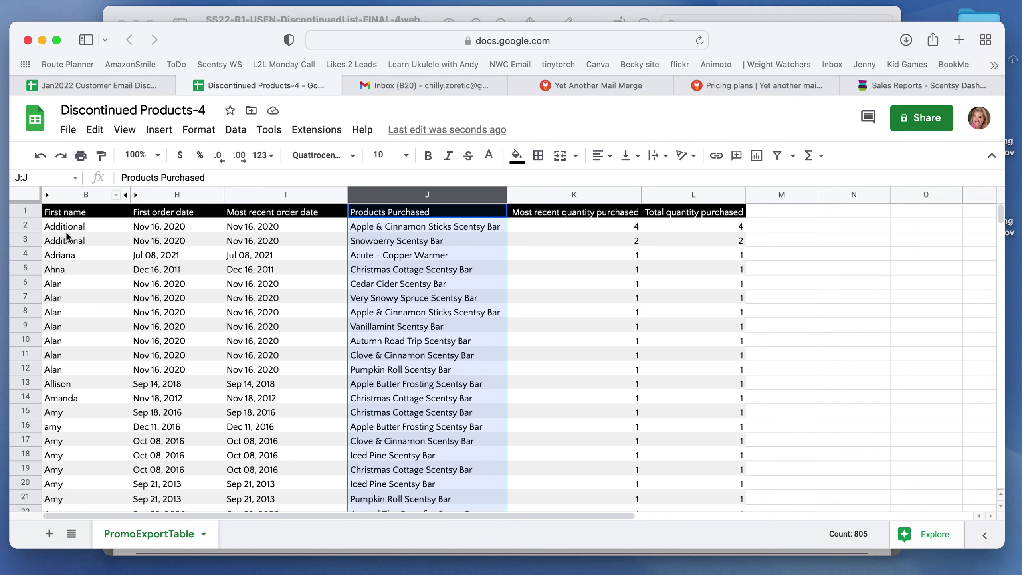
pyautogui.click(164, 130)
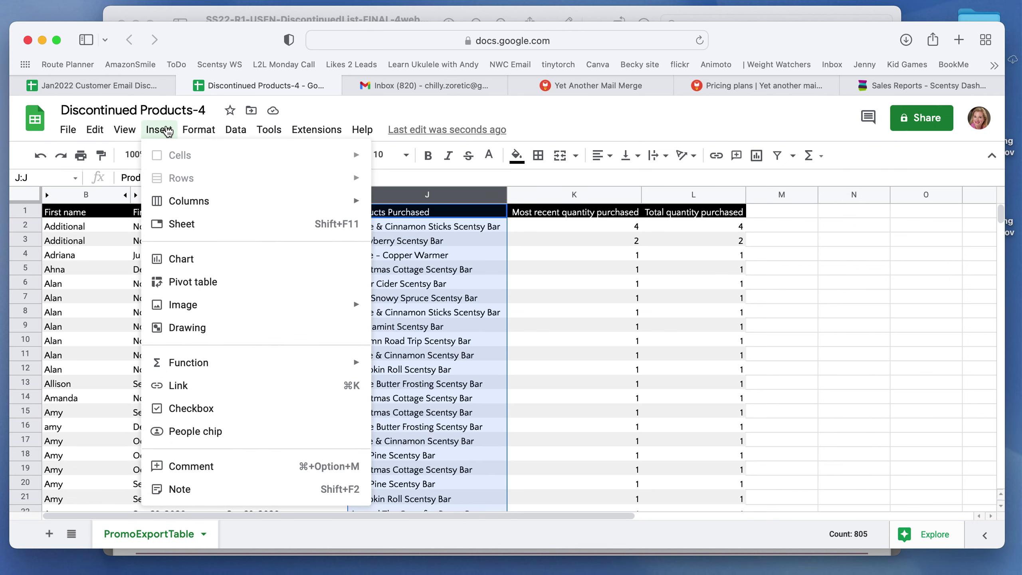
# Step: Insert an empty column left of Products Purchased and select Alan's rows 6–12
pyautogui.moveTo(179, 209)
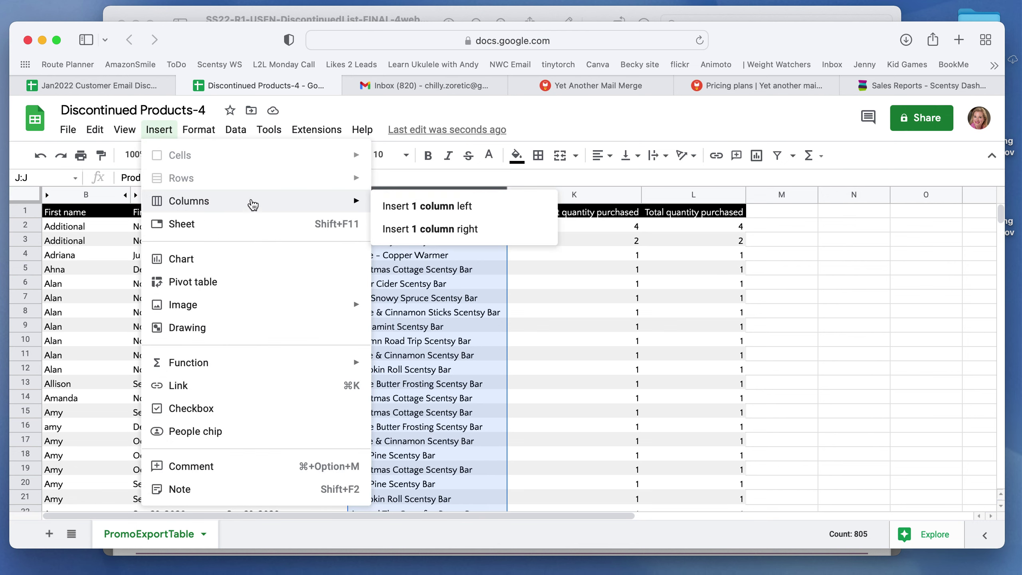
pyautogui.click(404, 207)
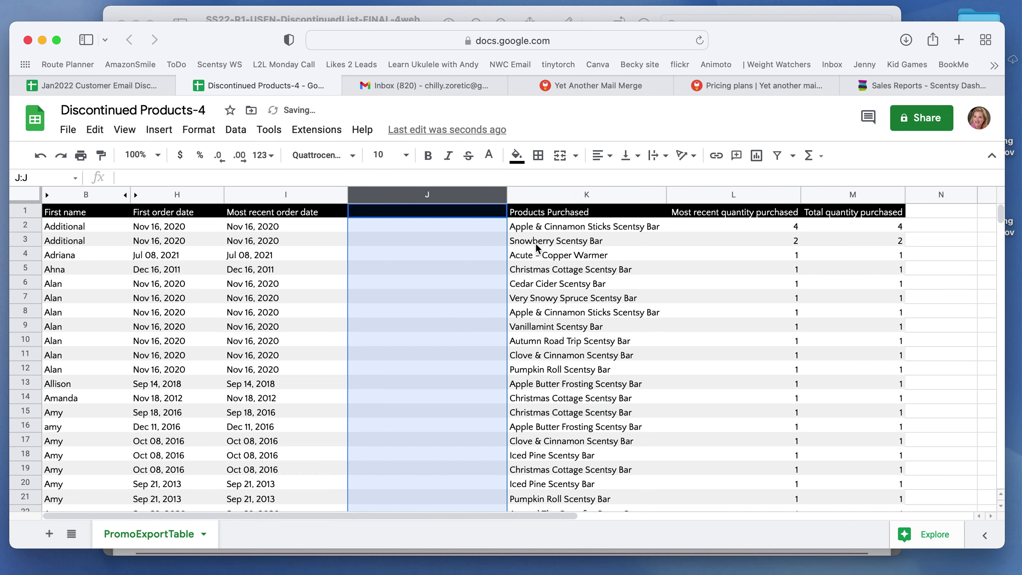
pyautogui.click(265, 225)
pyautogui.press('Left')
pyautogui.press('Left')
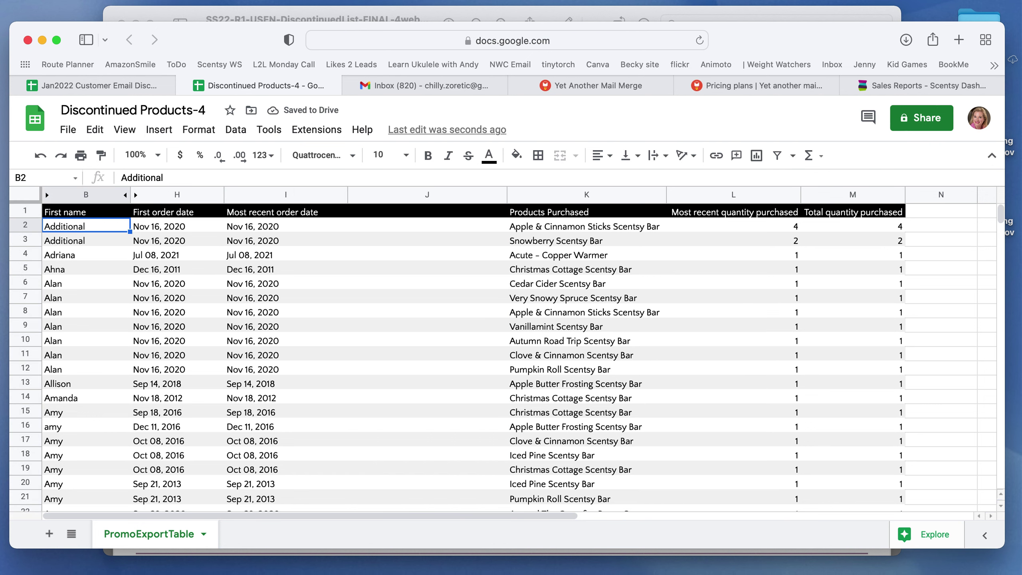
pyautogui.press('Down')
pyautogui.press('Down')
pyautogui.press('Down')
pyautogui.press('Down')
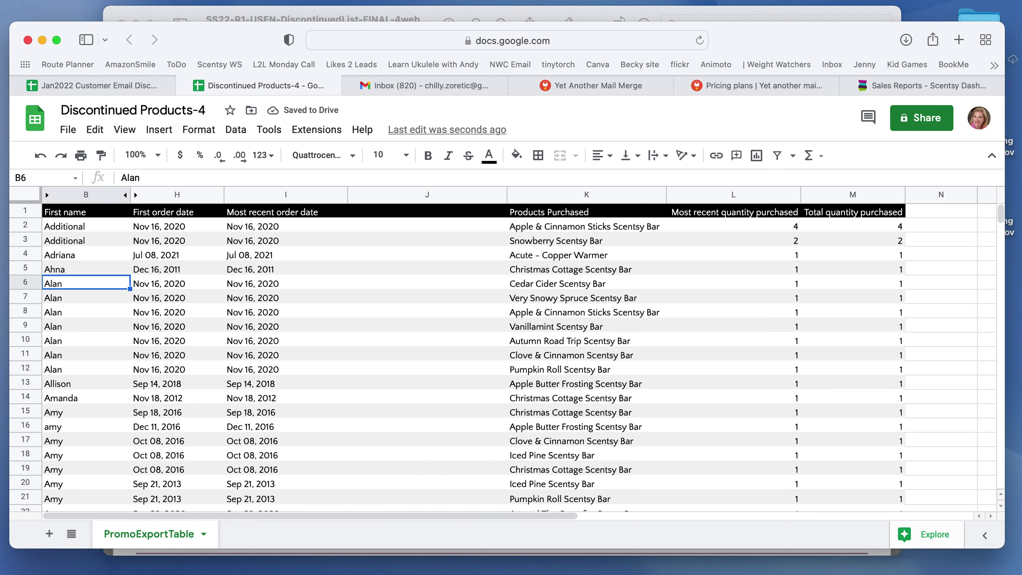
pyautogui.press('Right')
pyautogui.press('Left')
pyautogui.hotkey('shift', 'Right')
pyautogui.hotkey('shift', 'Right')
pyautogui.hotkey('shift', 'Right')
pyautogui.hotkey('shift', 'Right')
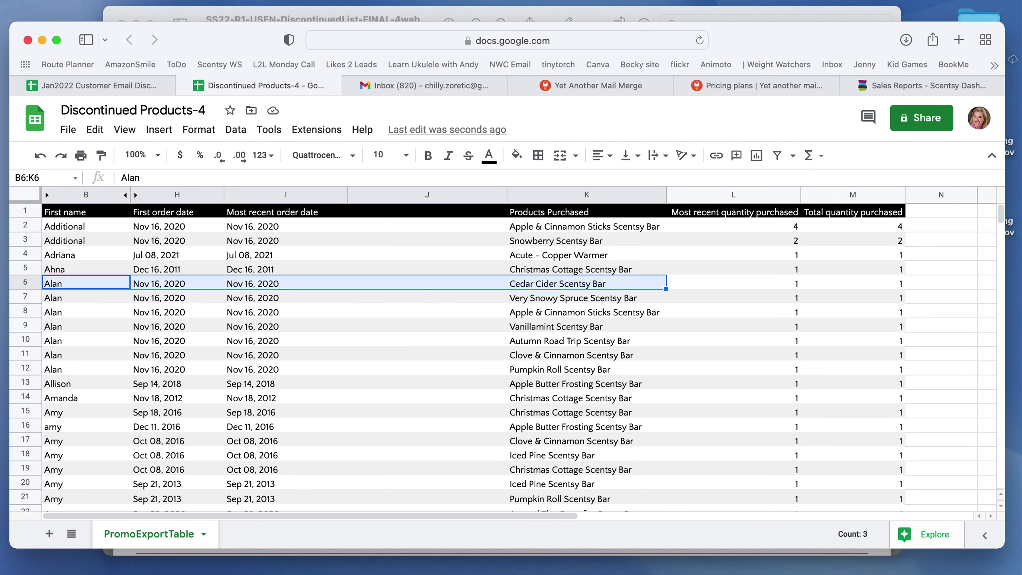
pyautogui.hotkey('shift', 'Down')
pyautogui.hotkey('shift', 'Down')
pyautogui.hotkey('shift', 'Down')
pyautogui.hotkey('shift', 'Down')
pyautogui.hotkey('shift', 'Down')
pyautogui.hotkey('shift', 'Down')
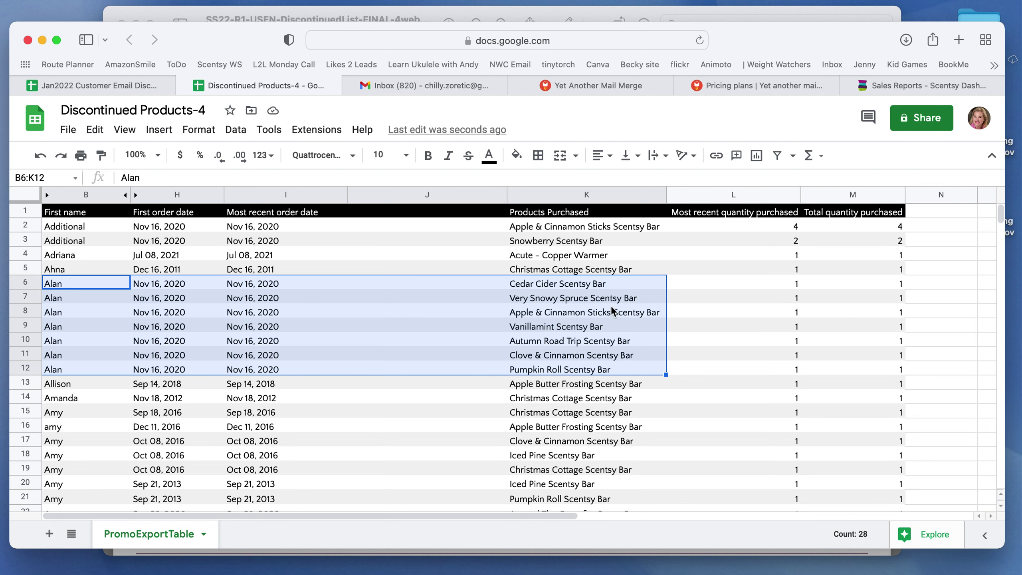
# Step: Copy the seven products in K6:K12 and paste them as one list into J6
pyautogui.click(592, 288)
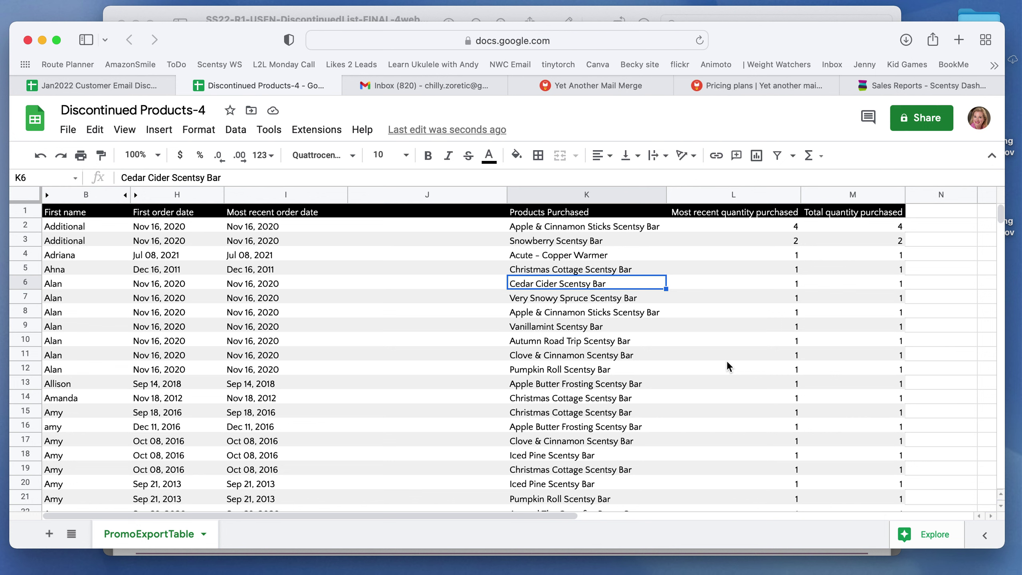
pyautogui.hotkey('shift', 'Down')
pyautogui.hotkey('shift', 'Down')
pyautogui.hotkey('shift', 'Down')
pyautogui.hotkey('shift', 'Down')
pyautogui.hotkey('shift', 'Down')
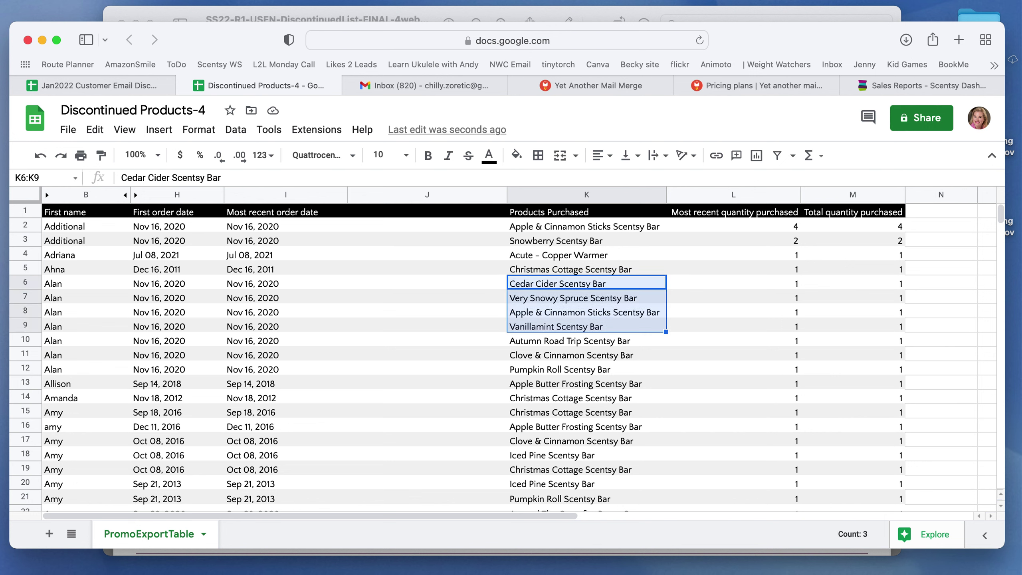
pyautogui.hotkey('shift', 'Down')
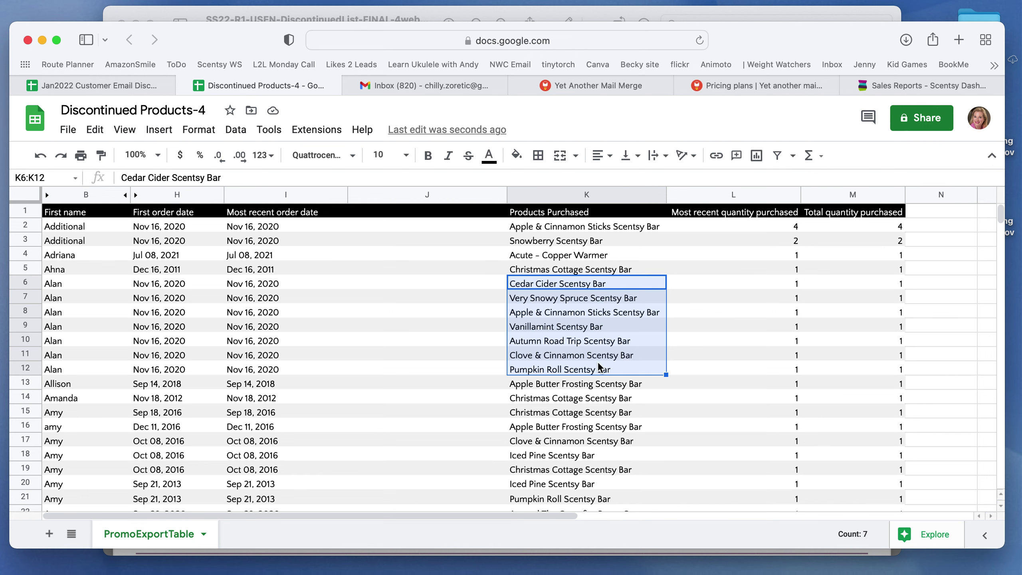
pyautogui.rightClick(600, 358)
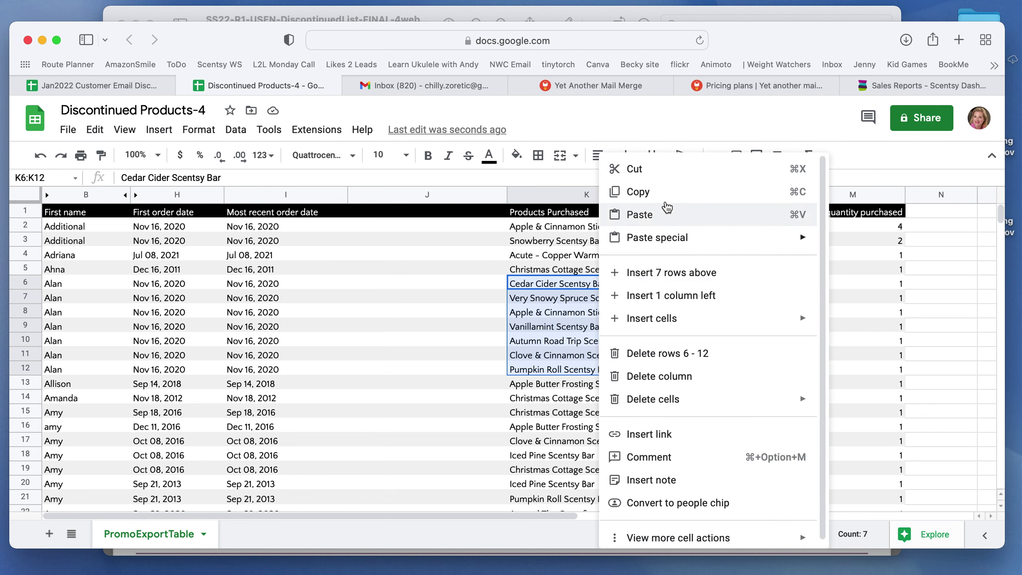
pyautogui.click(640, 192)
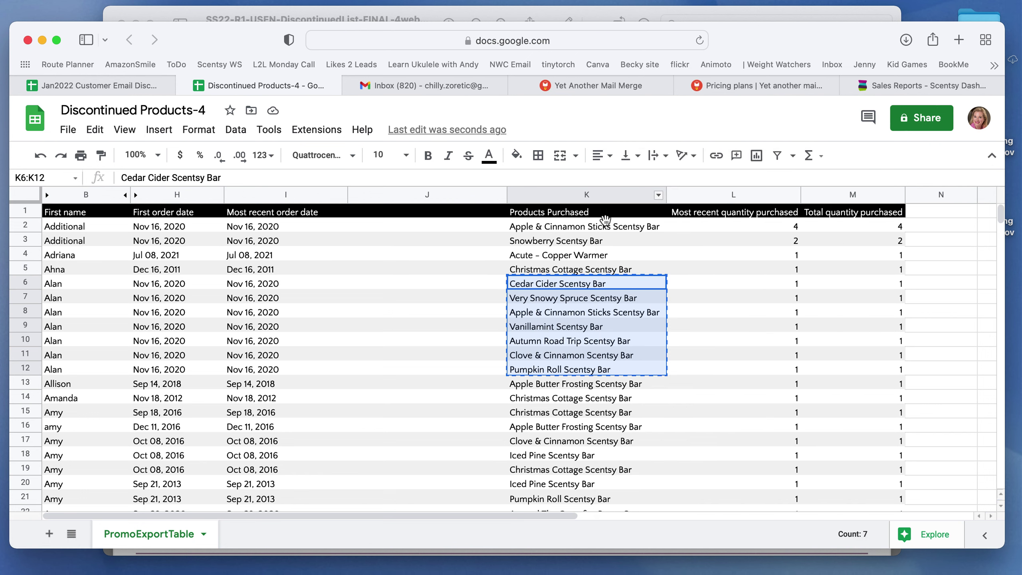
pyautogui.click(478, 282)
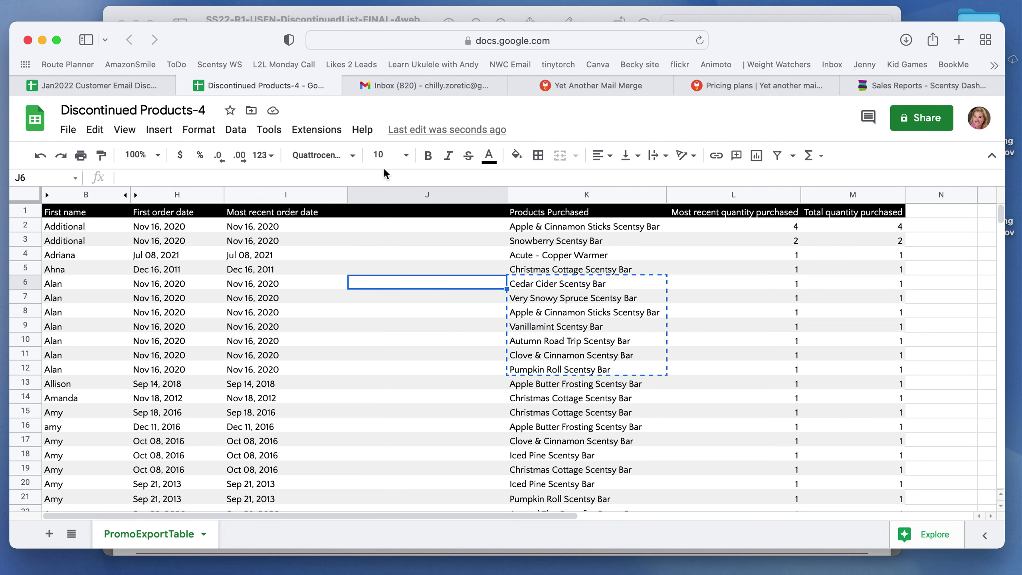
pyautogui.moveTo(393, 186); pyautogui.dragTo(398, 233)
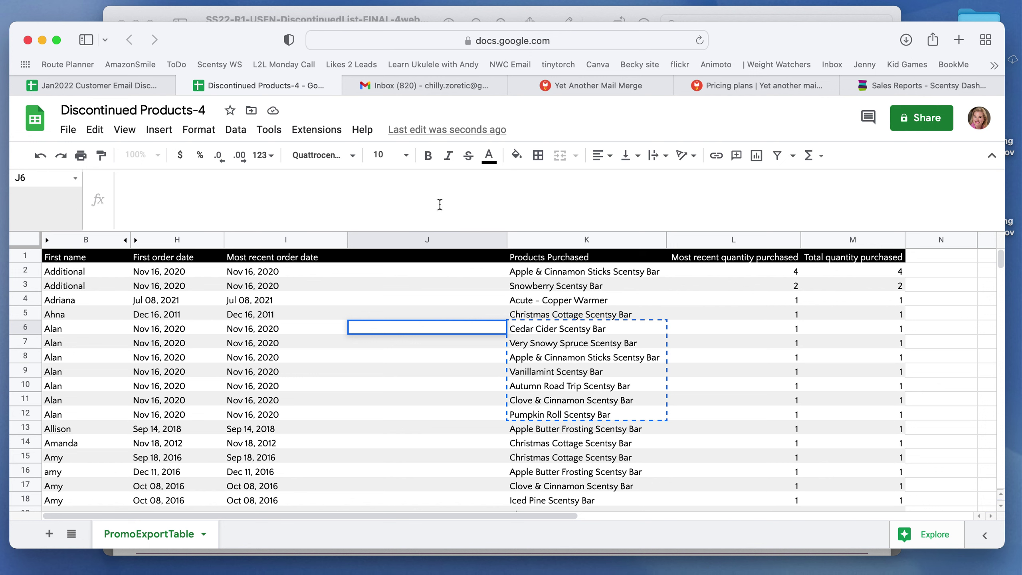
pyautogui.click(440, 204)
pyautogui.press('super+v')
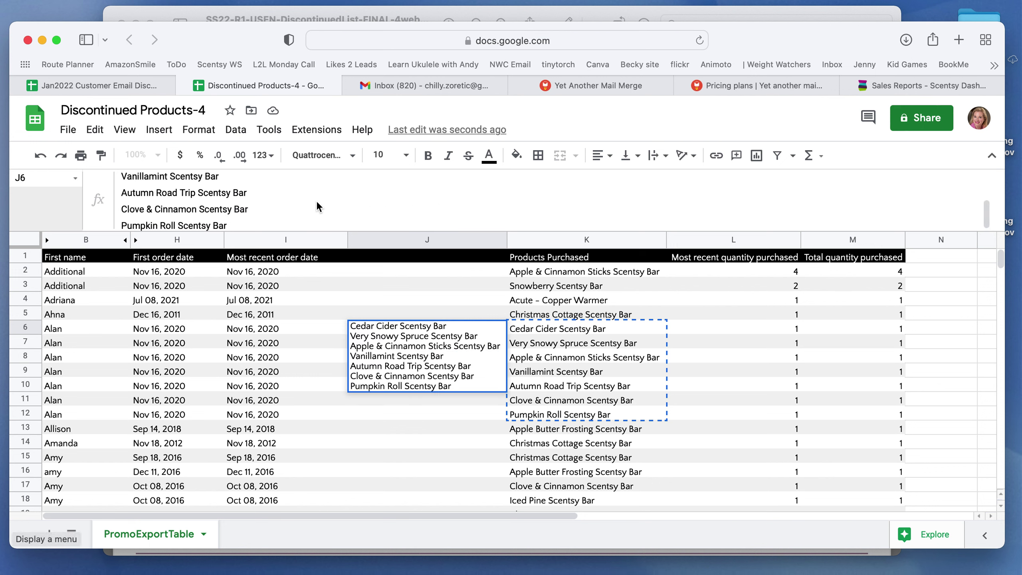
pyautogui.click(561, 346)
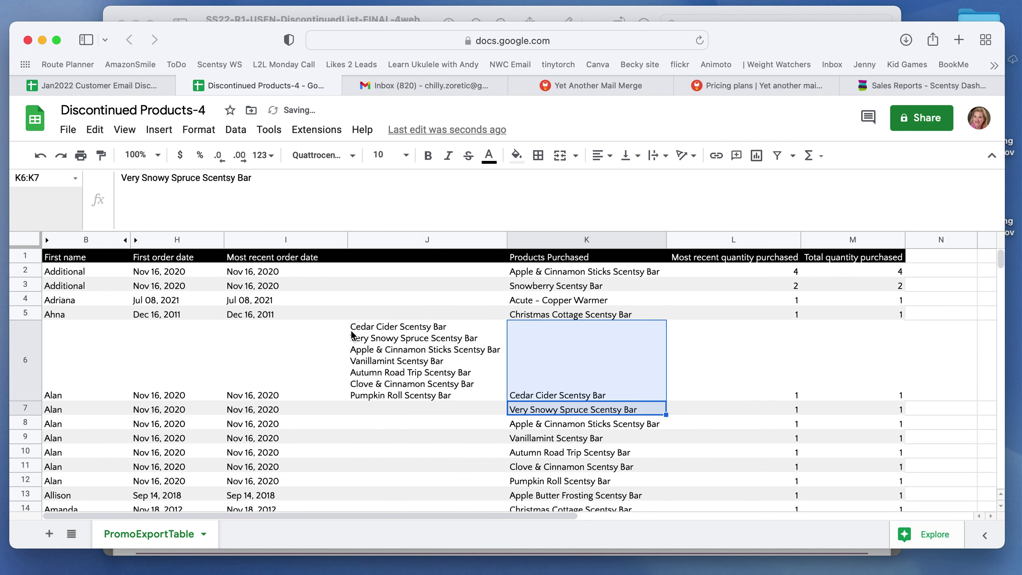
# Step: Review row 6 to confirm J6 holds the combined seven-product list
pyautogui.click(83, 377)
pyautogui.press('Right')
pyautogui.press('Right')
pyautogui.press('Right')
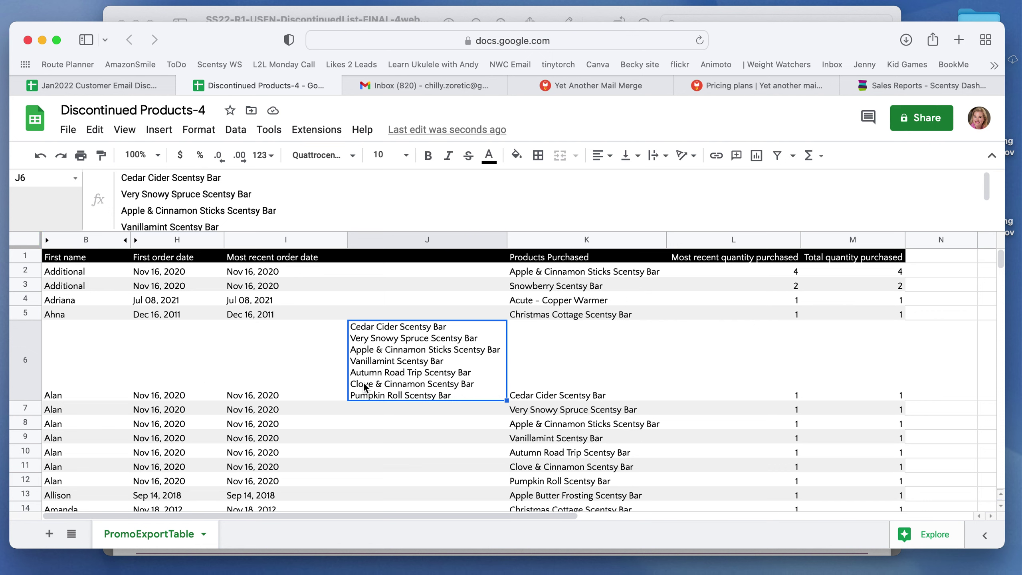
pyautogui.click(630, 356)
pyautogui.press('Left')
pyautogui.press('Left')
pyautogui.press('Left')
pyautogui.press('Left')
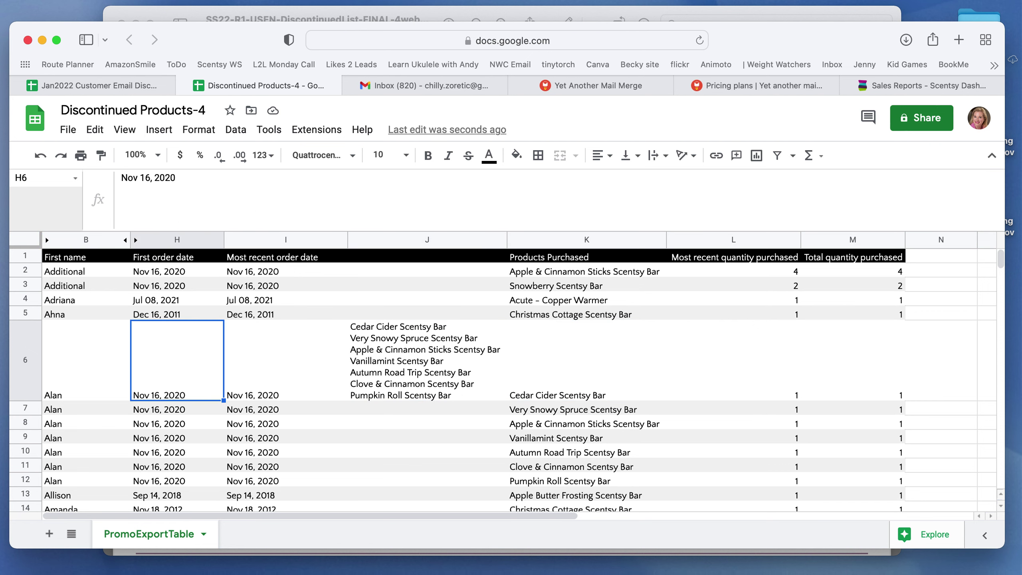
pyautogui.press('Right')
pyautogui.press('Right')
pyautogui.press('Right')
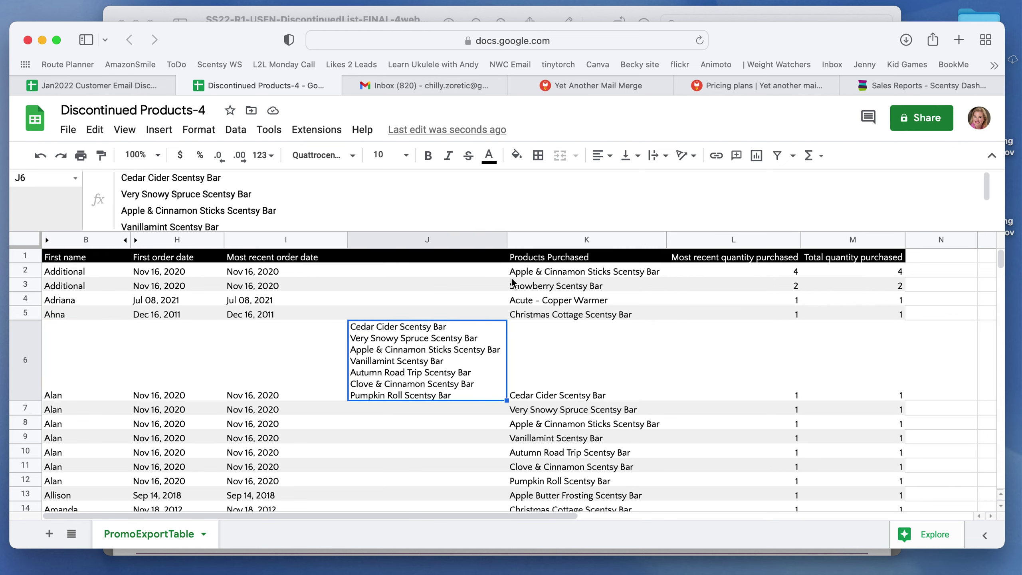
pyautogui.click(126, 86)
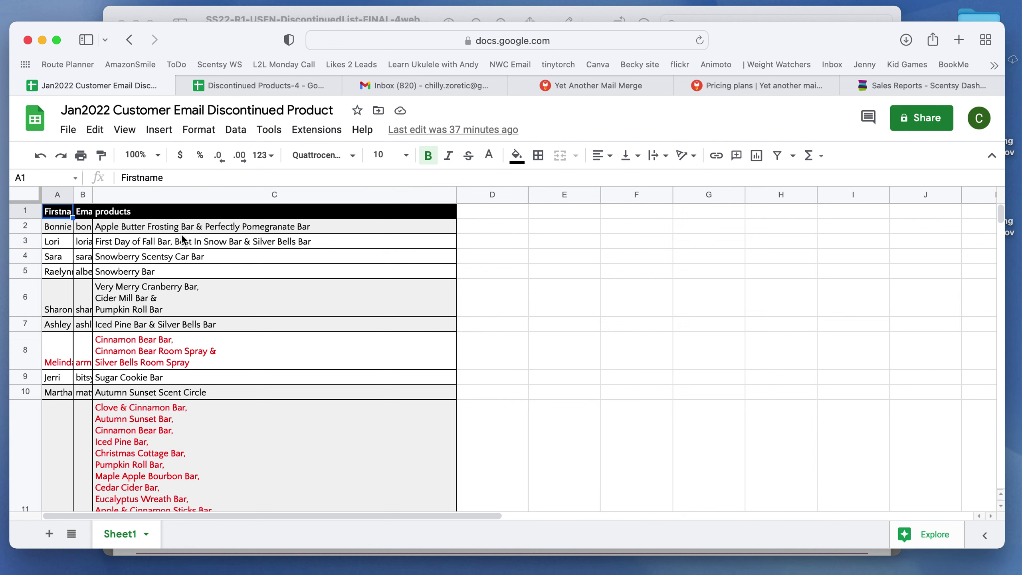
# Step: Inspect the combined product lists in C2 and C11 with an enlarged formula bar
pyautogui.click(153, 228)
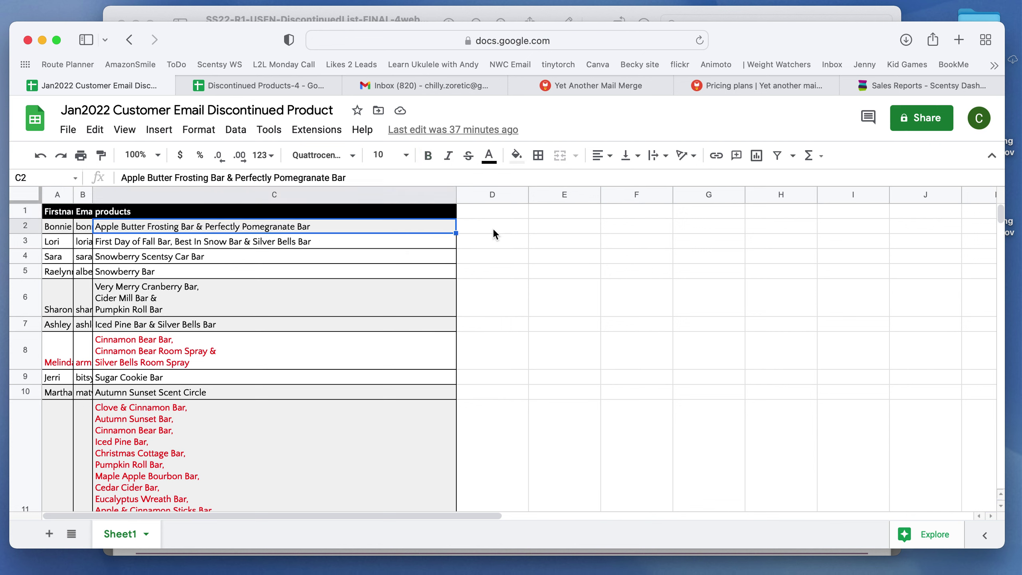
pyautogui.click(228, 415)
pyautogui.scroll(-3, 551, 233)
pyautogui.hscroll(1, 550, 233)
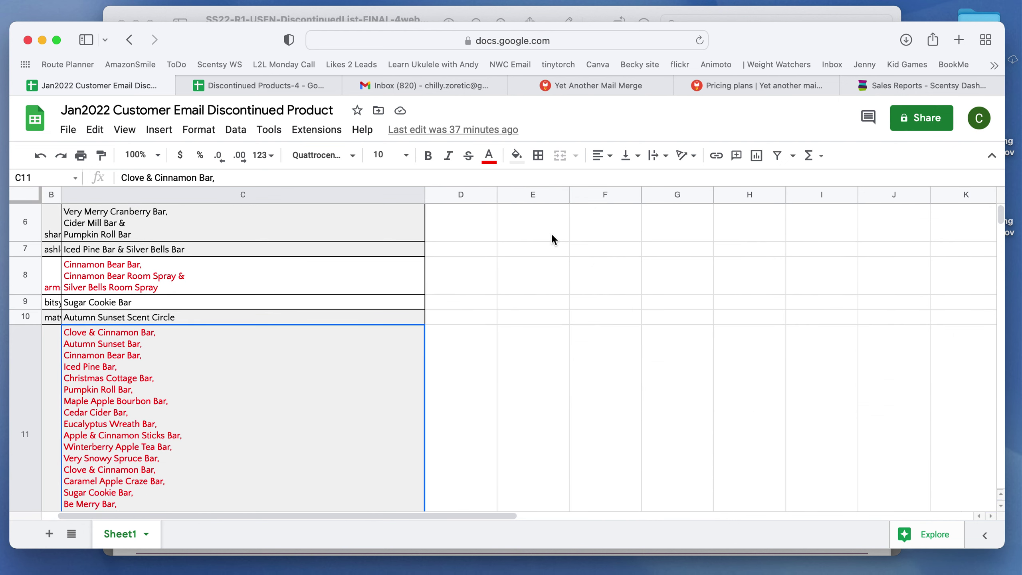
pyautogui.scroll(-2, 552, 236)
pyautogui.hscroll(-1, 552, 237)
pyautogui.hscroll(1, 232, 389)
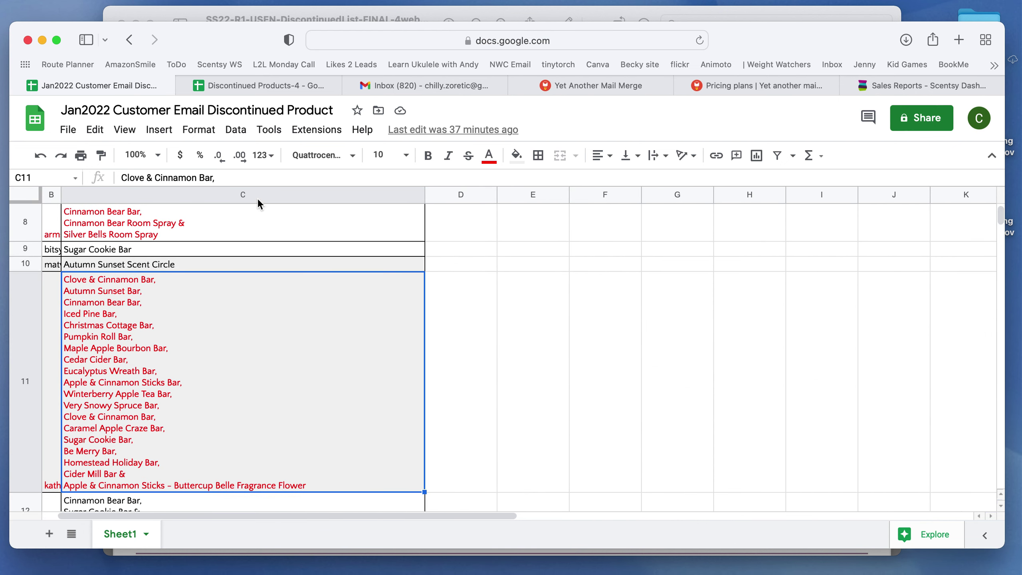
pyautogui.moveTo(259, 185); pyautogui.dragTo(272, 361)
pyautogui.click(230, 179)
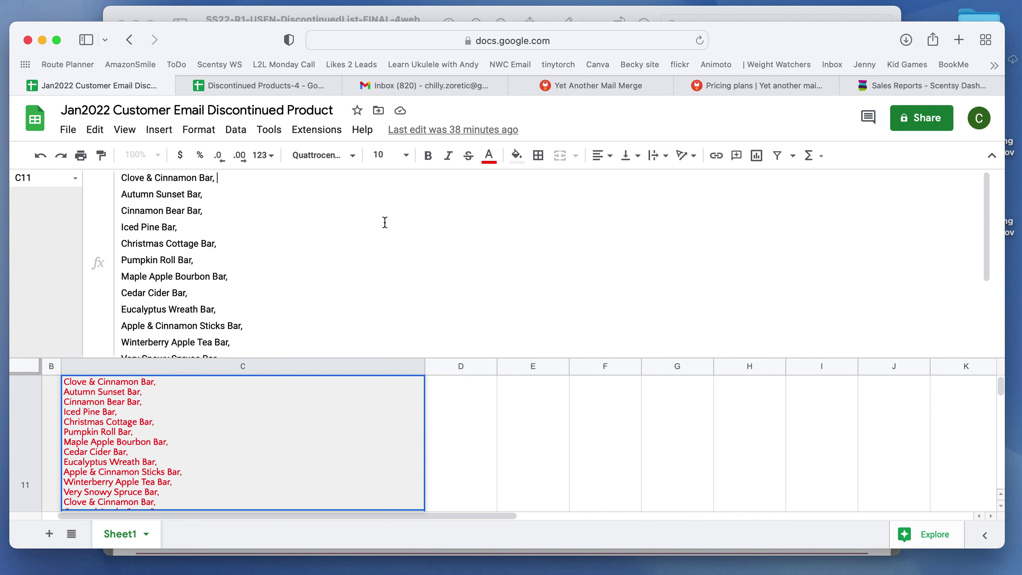
pyautogui.press('Return')
pyautogui.press('Return')
pyautogui.press('Return')
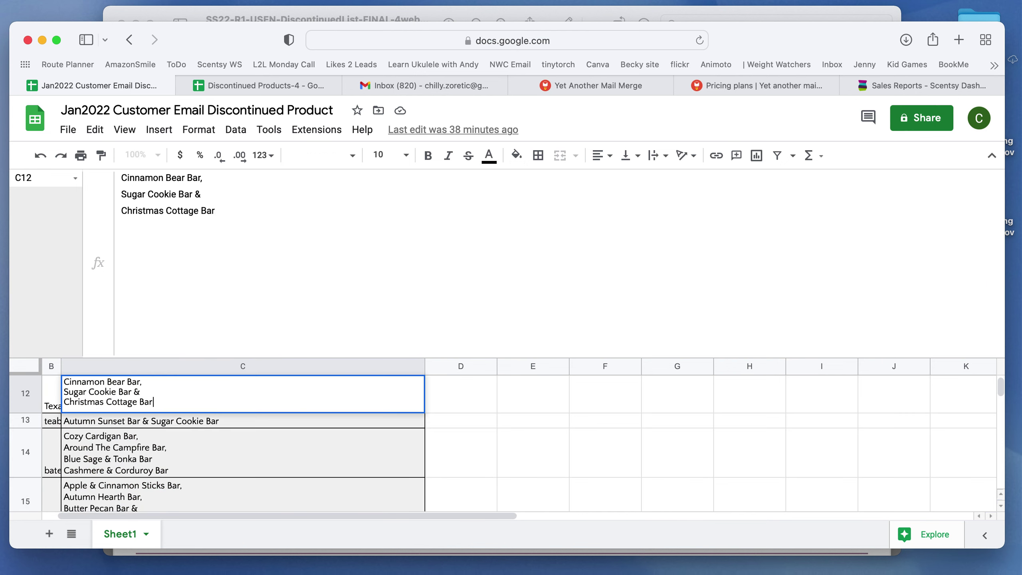
# Step: View C14's product list, then shrink the formula bar back down
pyautogui.click(252, 460)
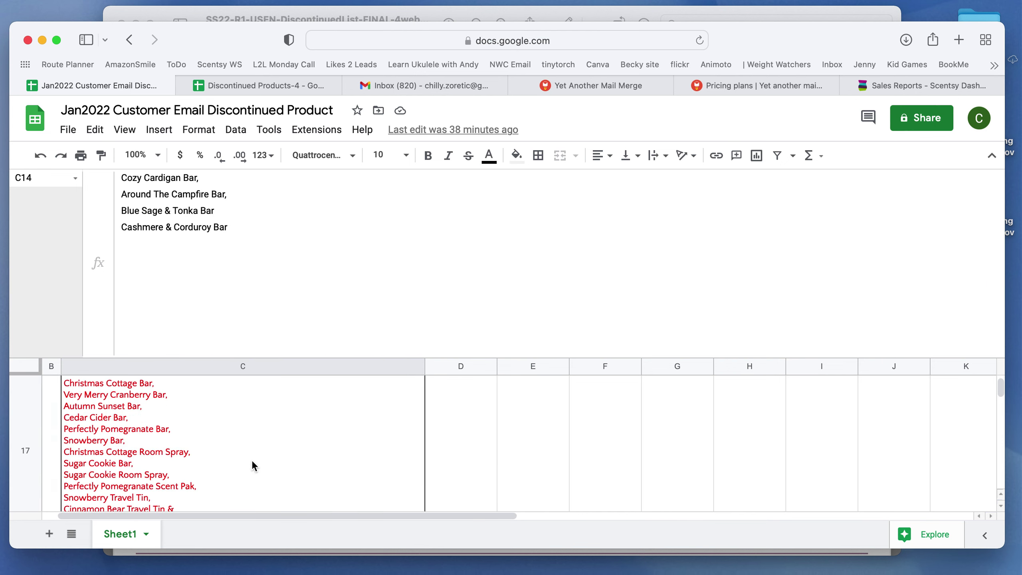
pyautogui.scroll(-5, 251, 460)
pyautogui.scroll(-3, 251, 460)
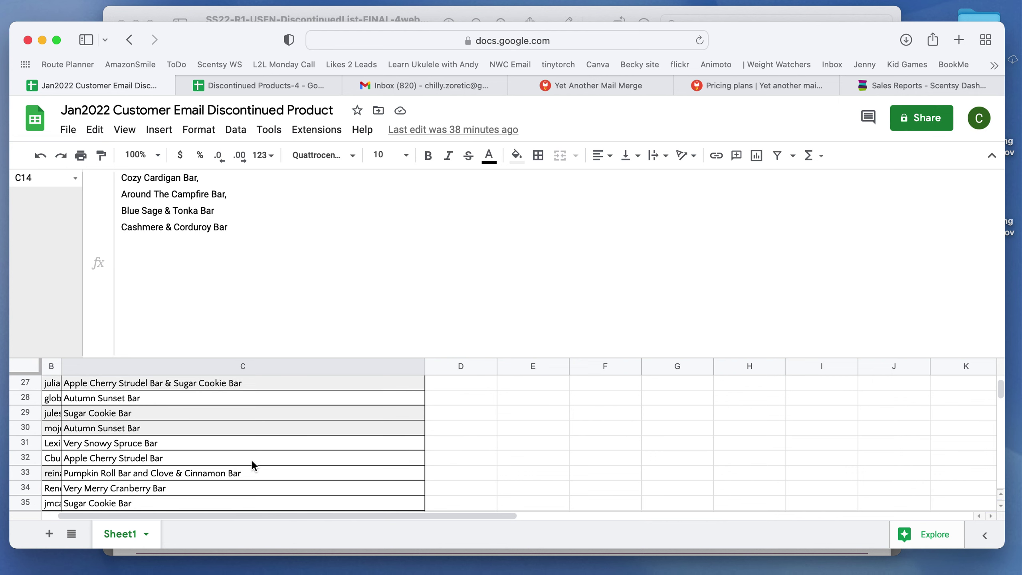
pyautogui.scroll(10, 252, 460)
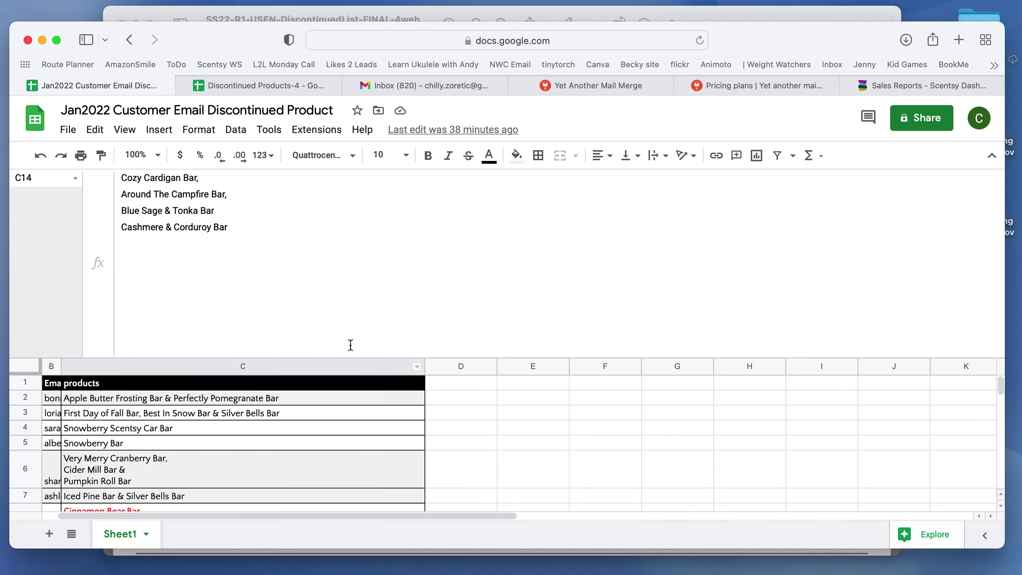
pyautogui.moveTo(386, 353); pyautogui.dragTo(397, 171)
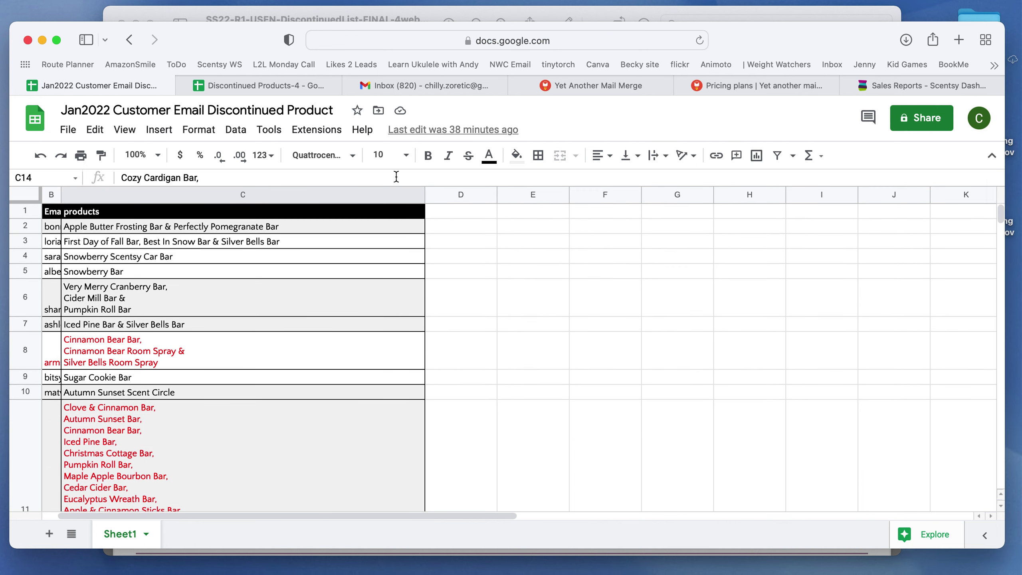
pyautogui.hscroll(-2, 551, 290)
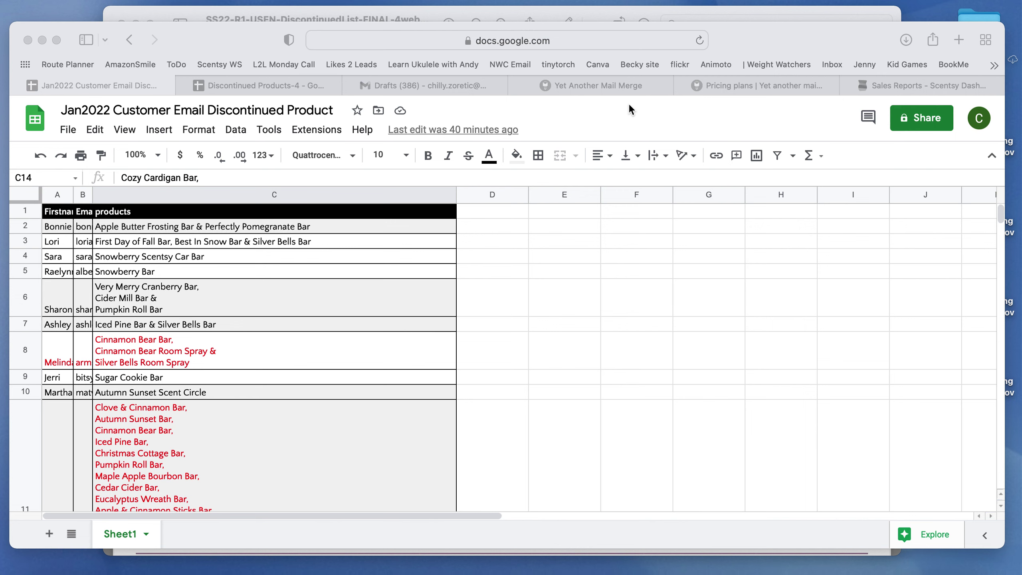
# Step: Review Yet Another Mail Merge's pricing plans, then return to the YAMM Templates page
pyautogui.click(640, 89)
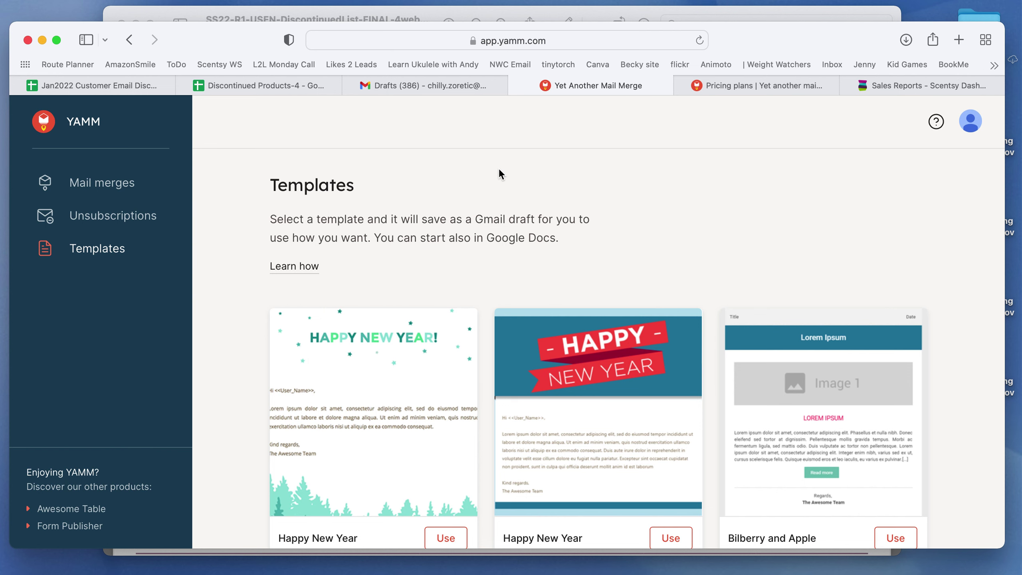
pyautogui.click(763, 87)
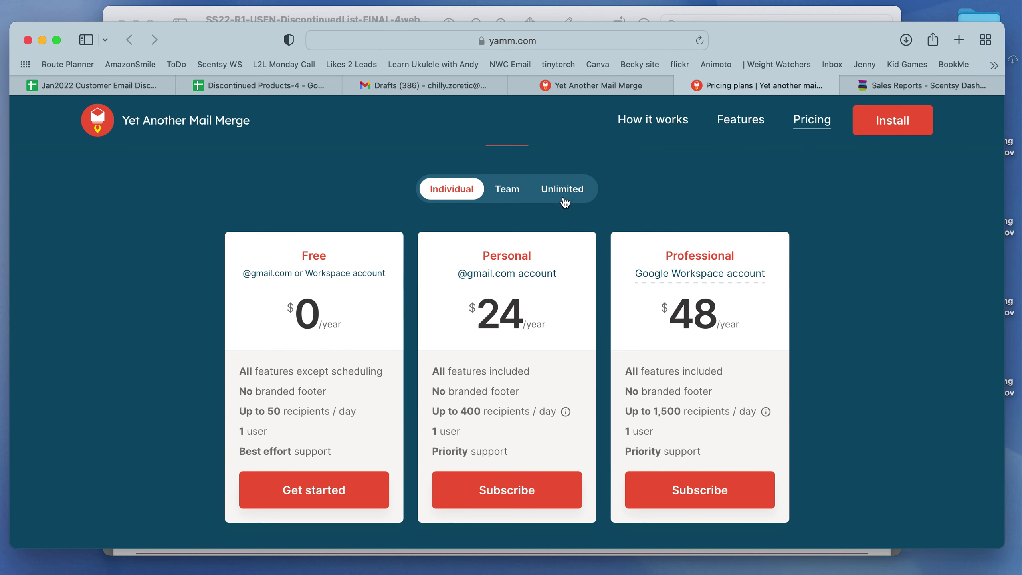
pyautogui.click(582, 85)
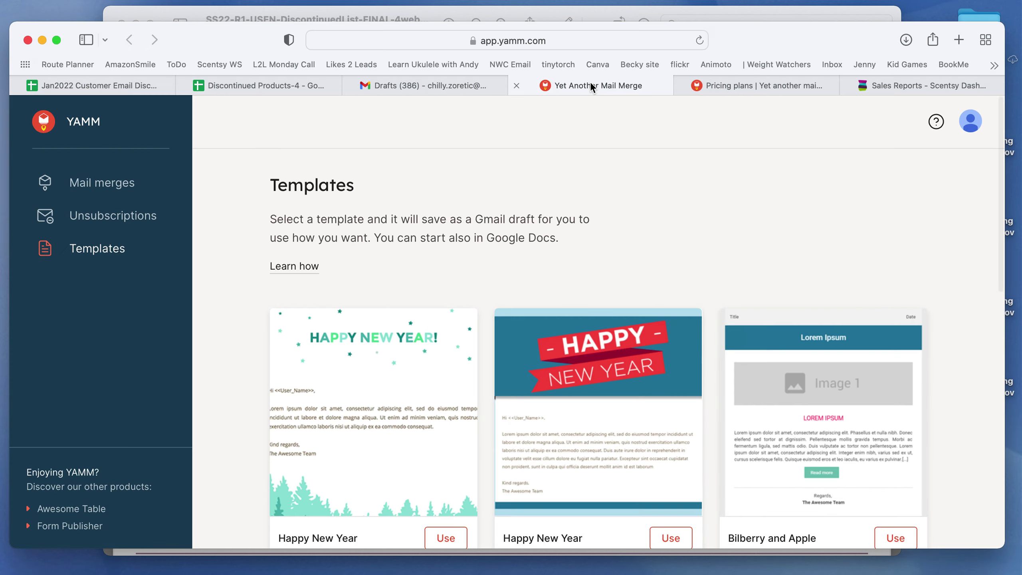
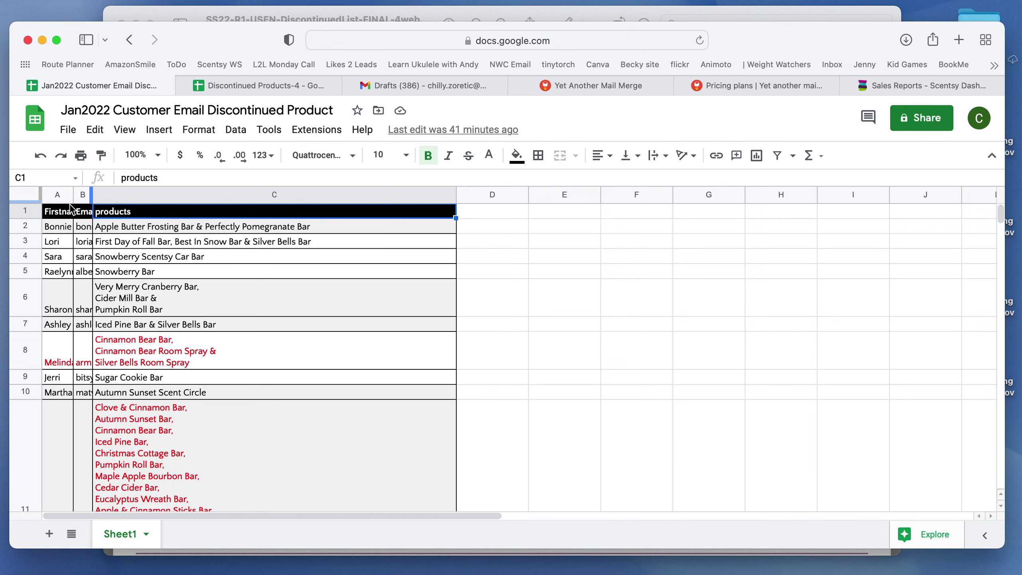
# Step: Insert a blank column left of Firstname and paste the Email column into it
pyautogui.click(62, 214)
pyautogui.click(58, 194)
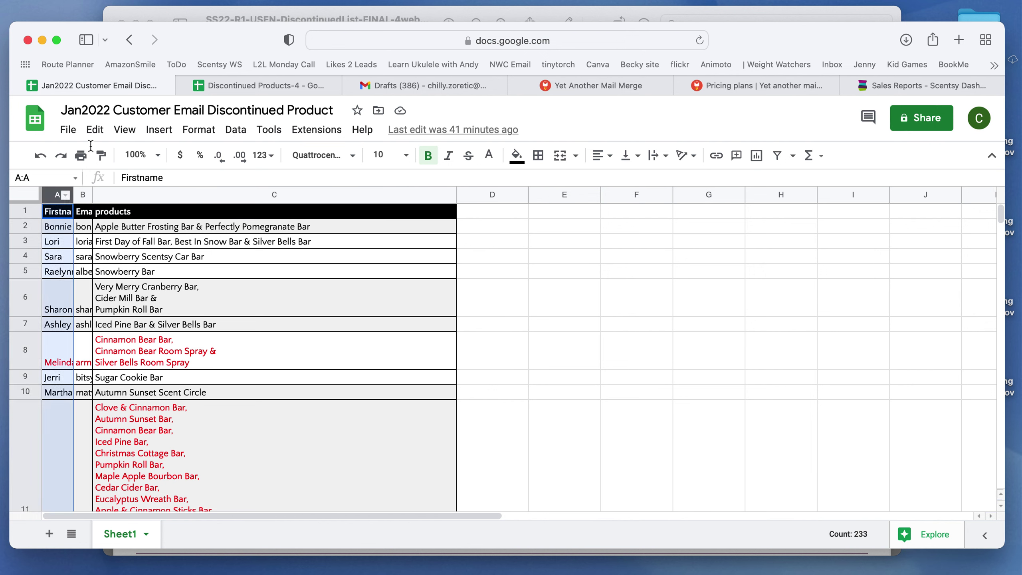
pyautogui.click(165, 129)
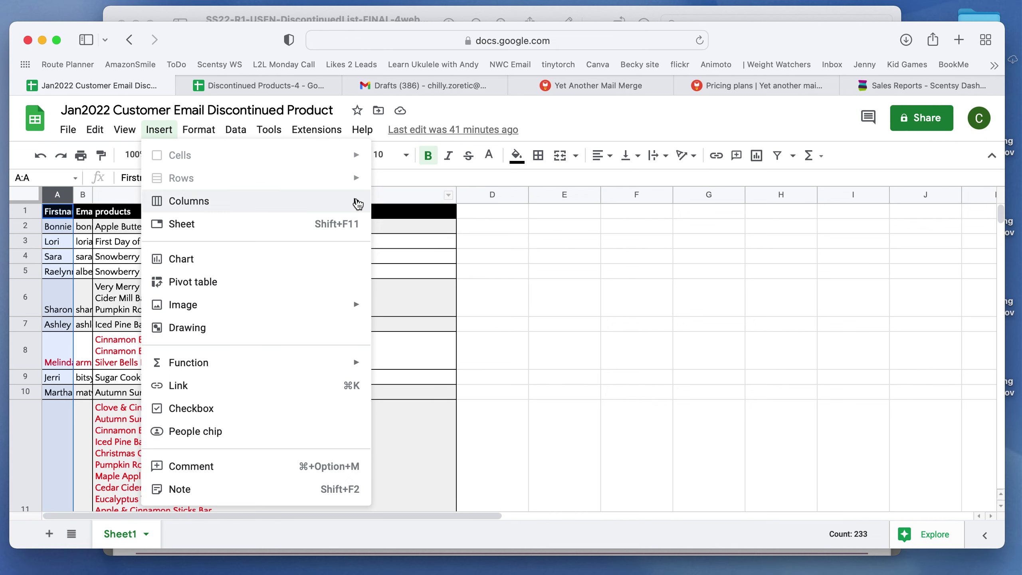
pyautogui.moveTo(338, 202)
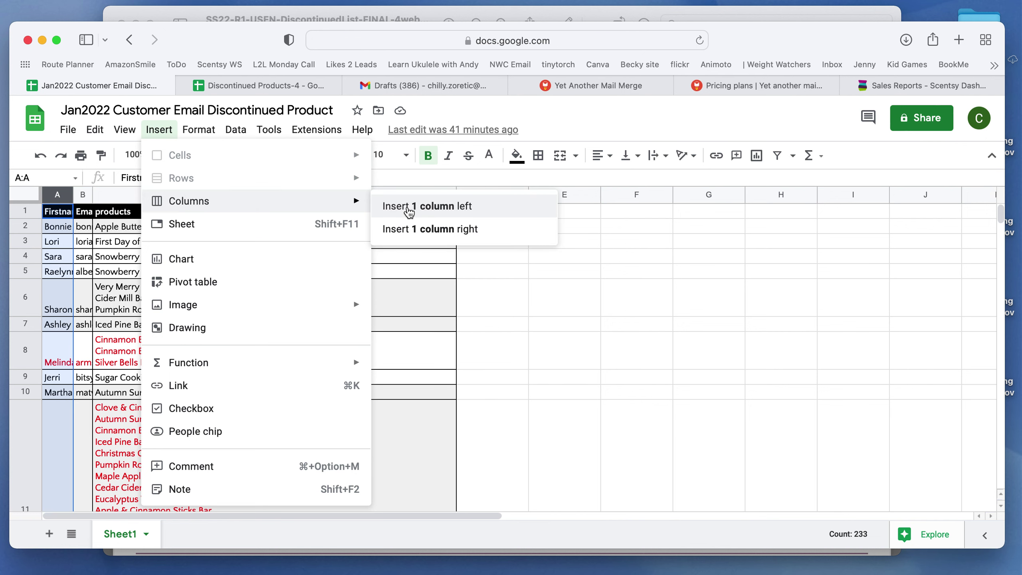
pyautogui.click(409, 206)
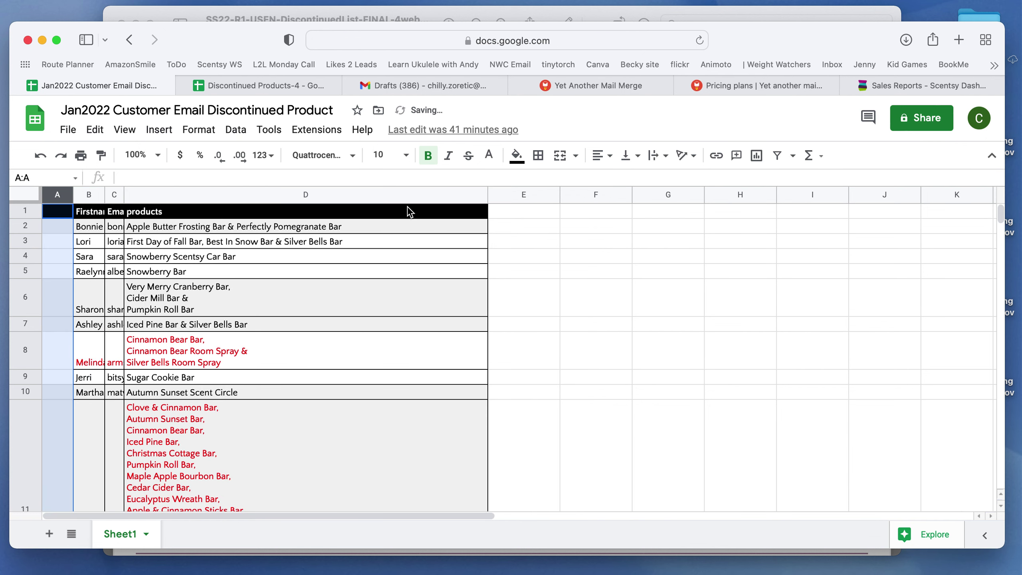
pyautogui.click(114, 194)
pyautogui.hotkey('ctrl', 'c')
pyautogui.click(56, 215)
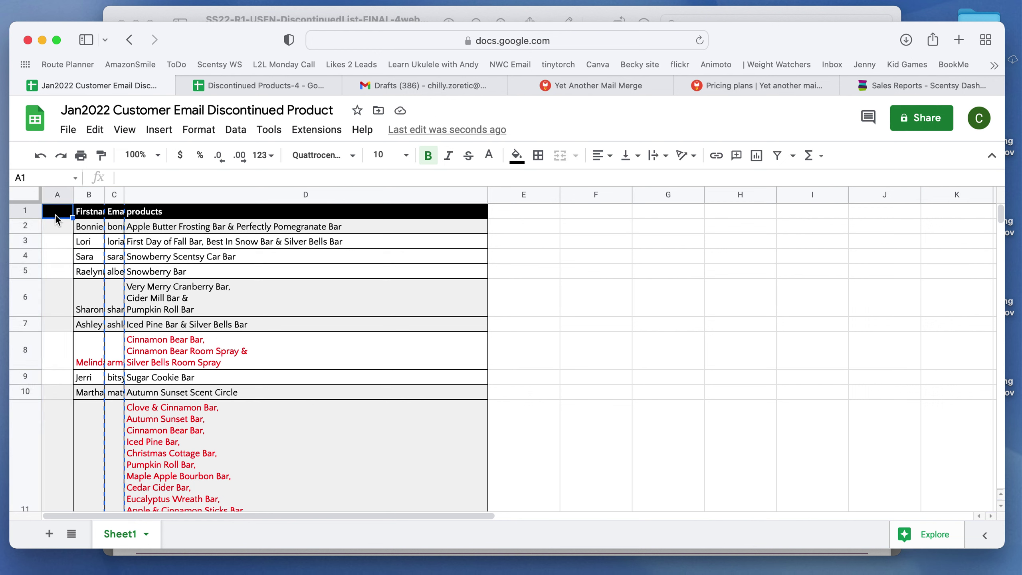
pyautogui.press('super+v')
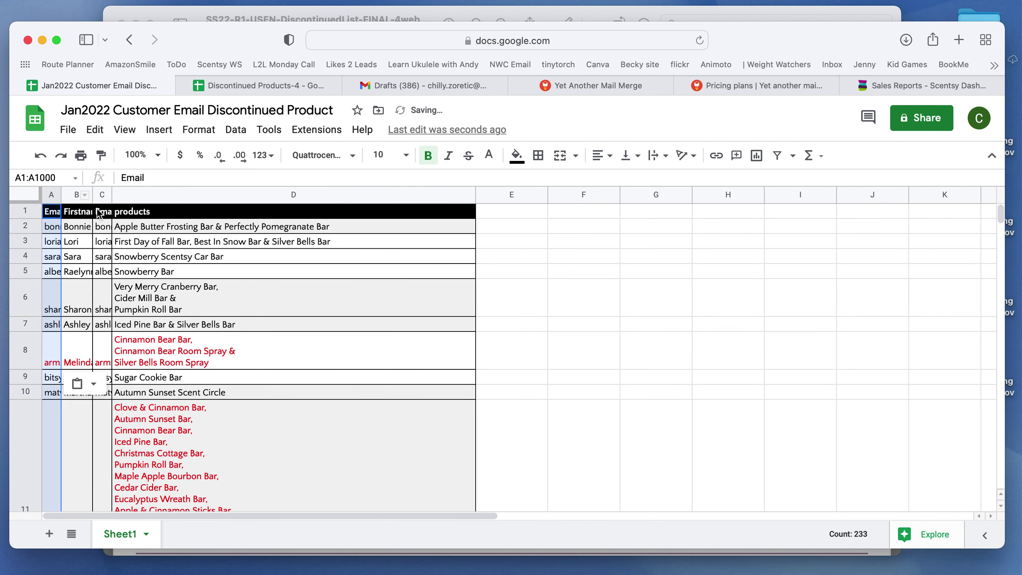
# Step: Delete the duplicate Email column C and confirm A1 now reads Email
pyautogui.click(103, 194)
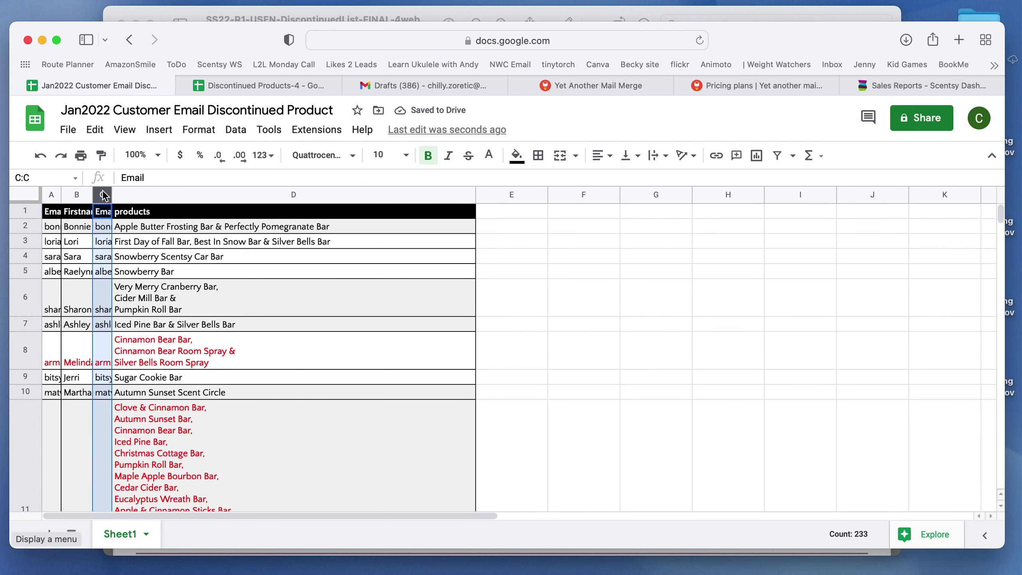
pyautogui.rightClick(103, 194)
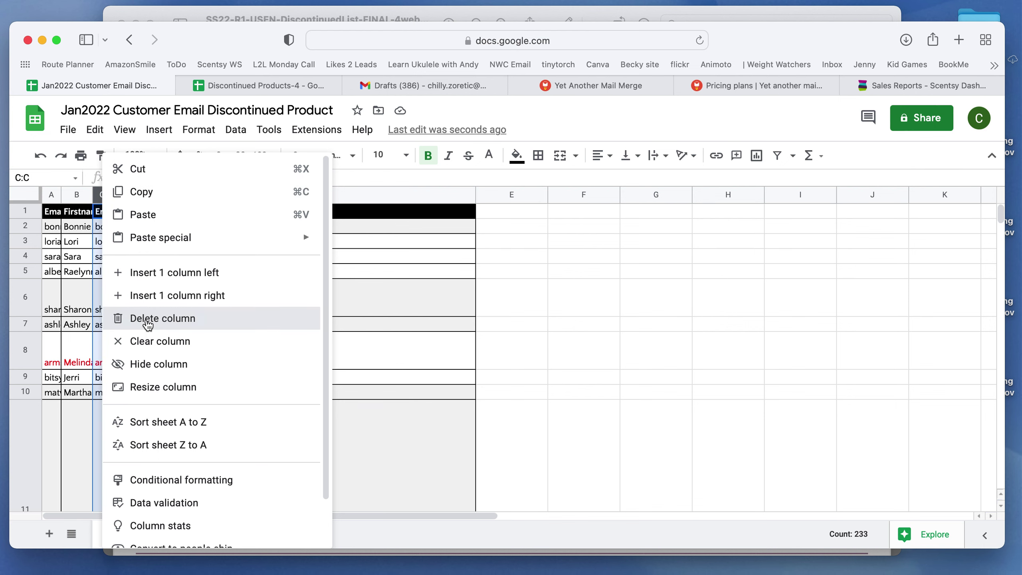
pyautogui.click(148, 319)
pyautogui.click(308, 241)
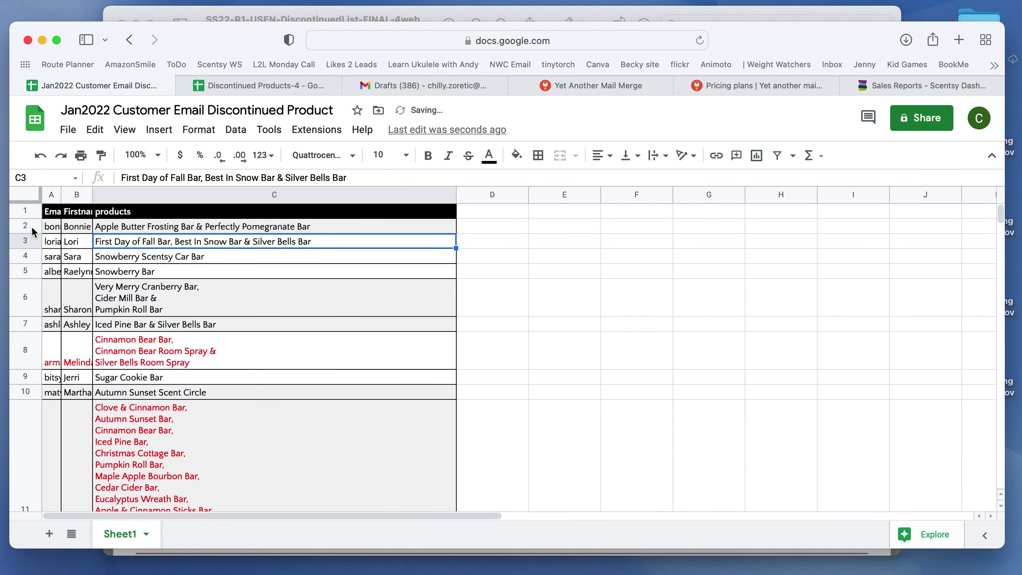
pyautogui.click(57, 216)
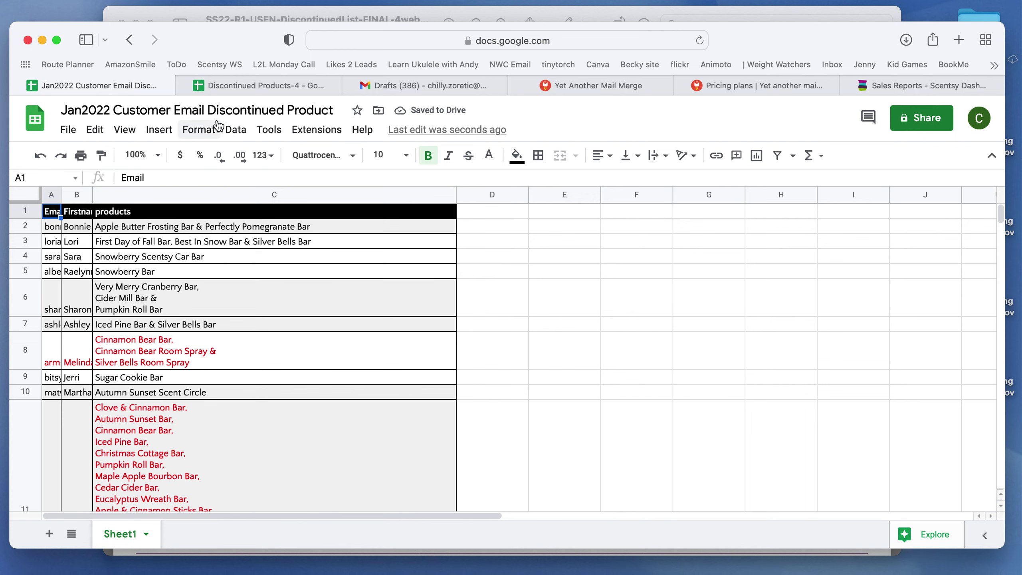
# Step: Look over Discontinued Products-4's First name and First order date columns, then create a blank spreadsheet from Sheets home
pyautogui.click(244, 87)
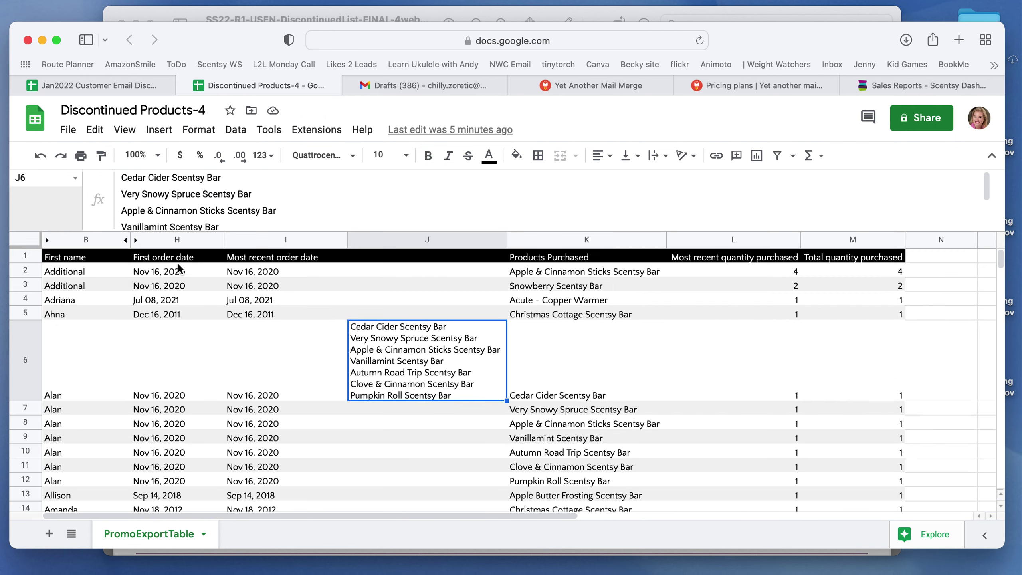
pyautogui.click(432, 298)
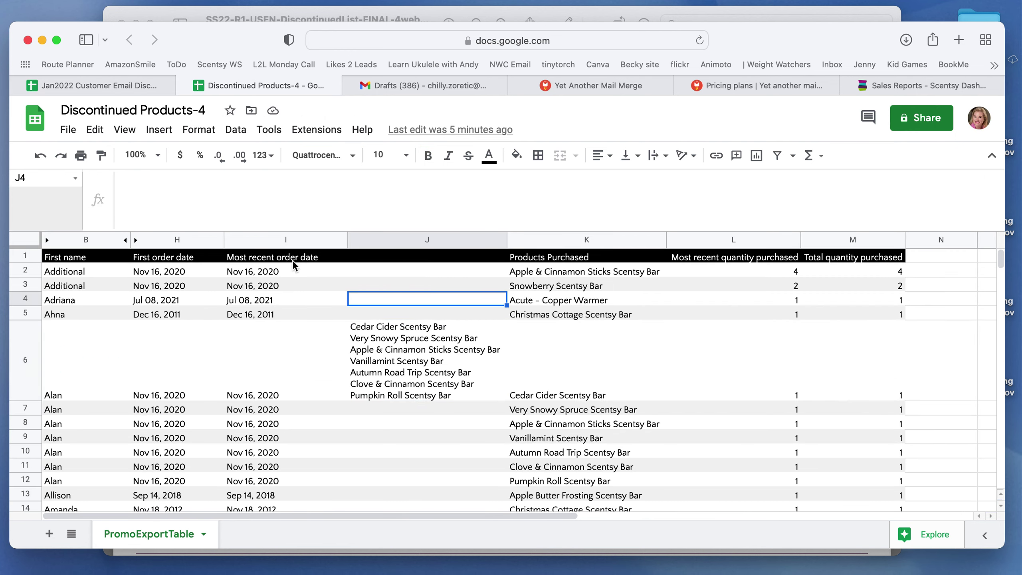
pyautogui.click(73, 258)
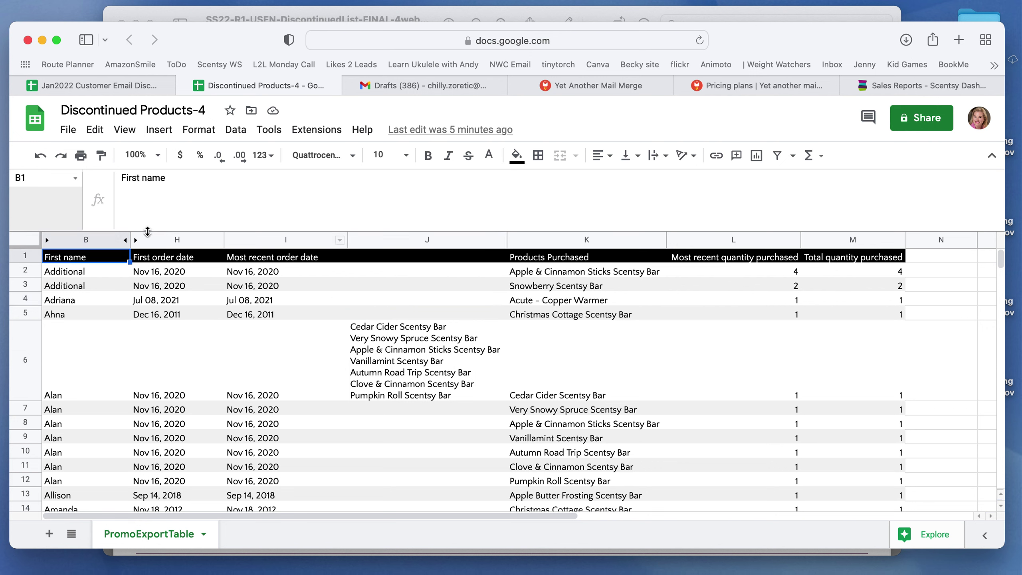
pyautogui.click(181, 241)
pyautogui.click(113, 287)
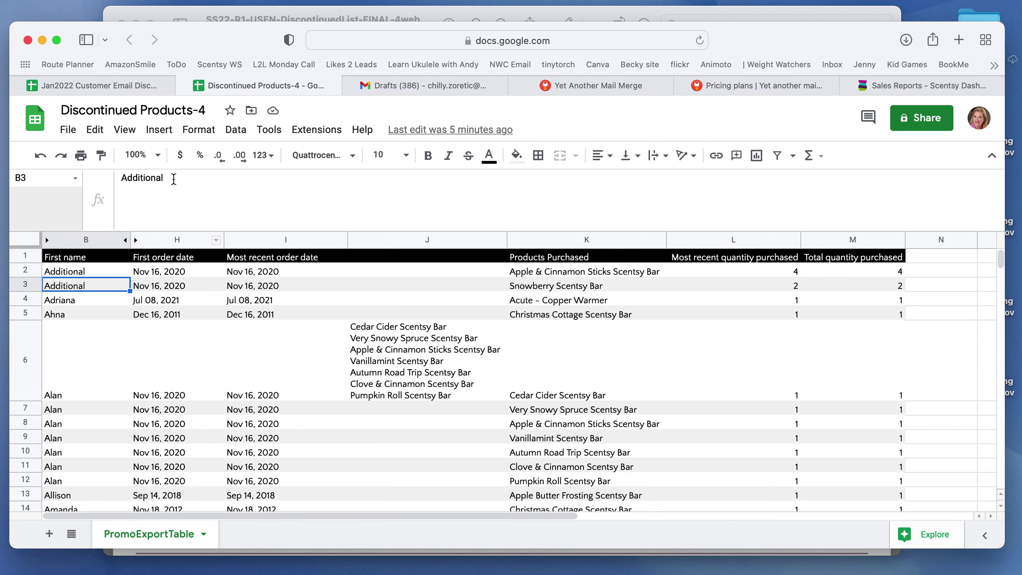
pyautogui.click(37, 125)
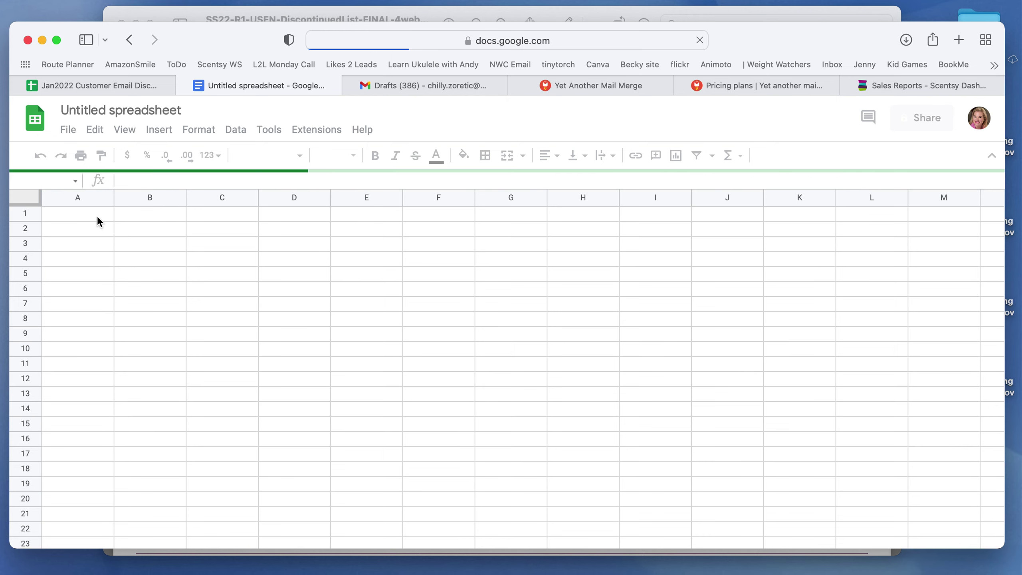
# Step: Enter the headers email, firstname and products in cells A1, B1 and C1
pyautogui.write('email')
pyautogui.click(152, 212)
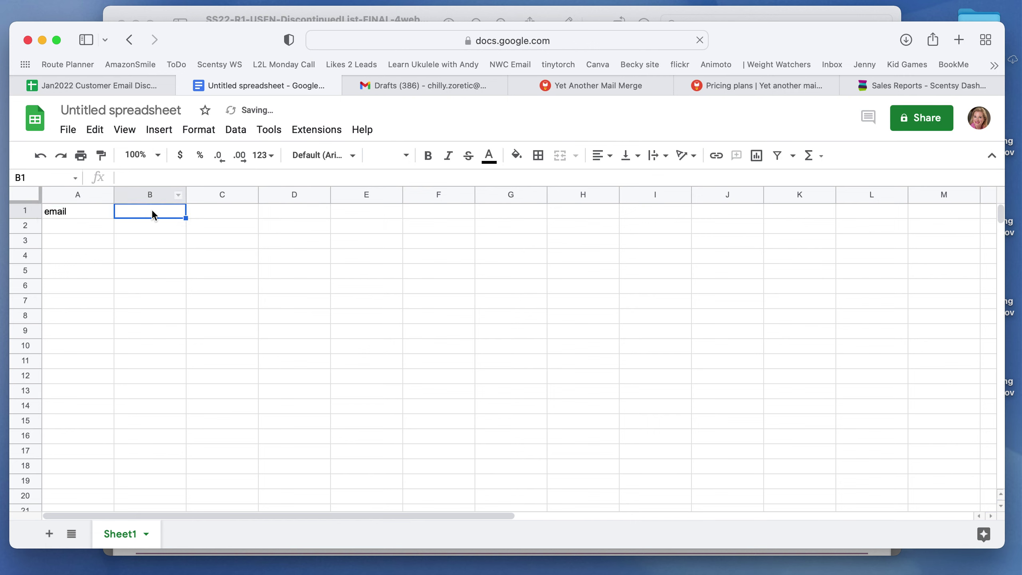
pyautogui.write('firstname')
pyautogui.click(215, 218)
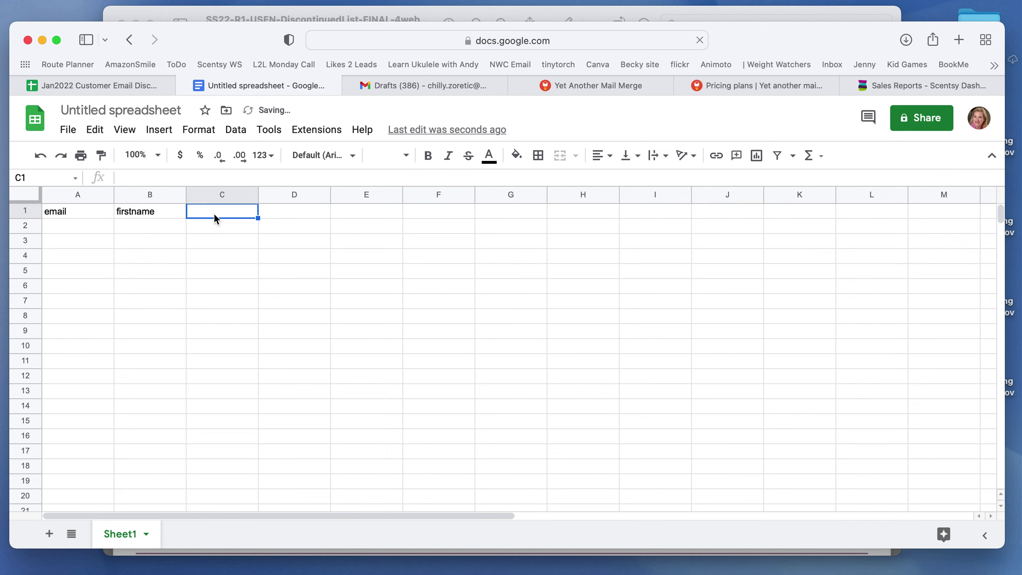
pyautogui.write('produc')
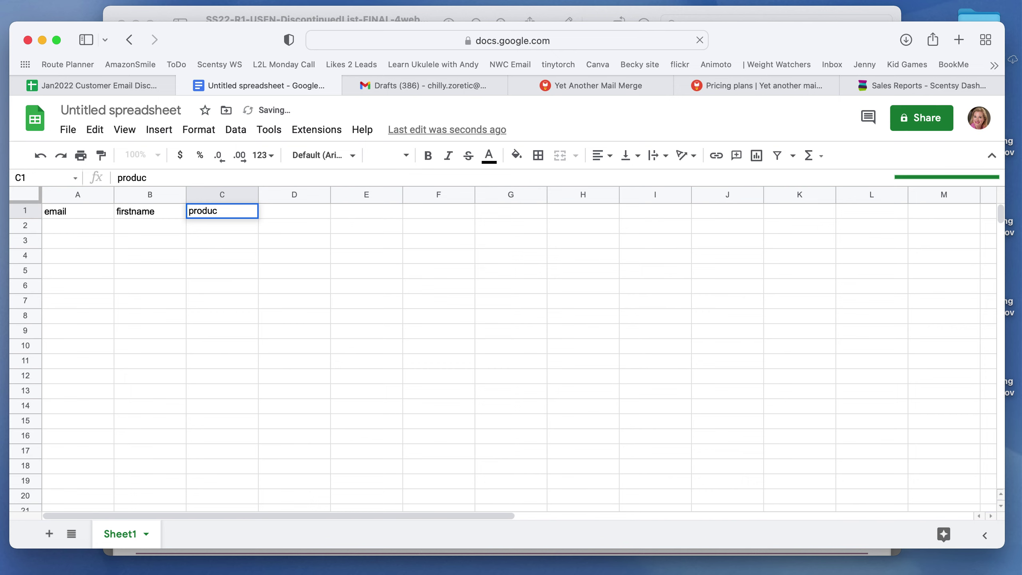
pyautogui.write('ts')
pyautogui.press('Return')
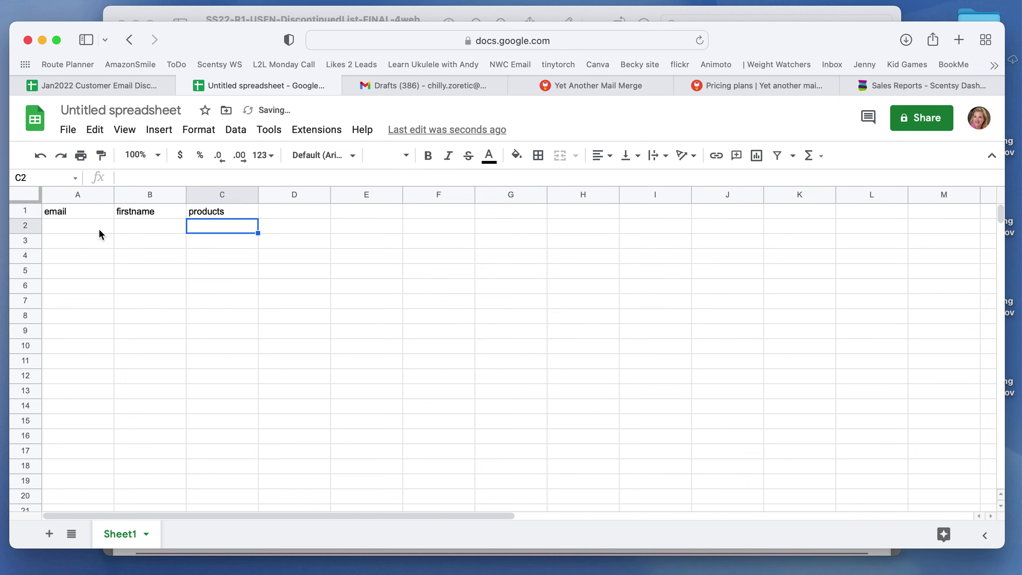
# Step: Check the Jan2022 Firstname and products headers against the new sheet, then open the Scentsy Gmail draft
pyautogui.click(144, 89)
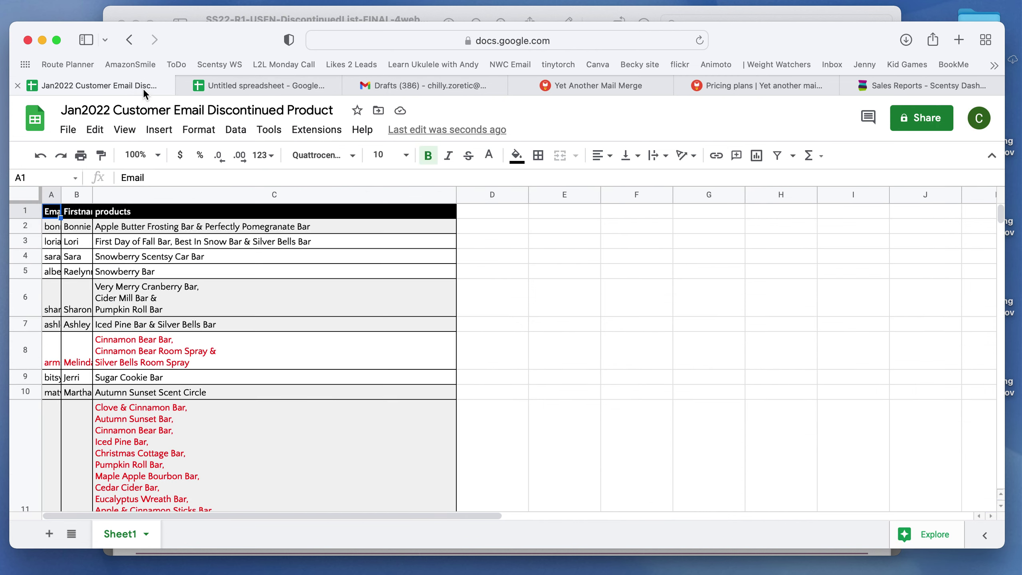
pyautogui.click(74, 215)
pyautogui.click(120, 212)
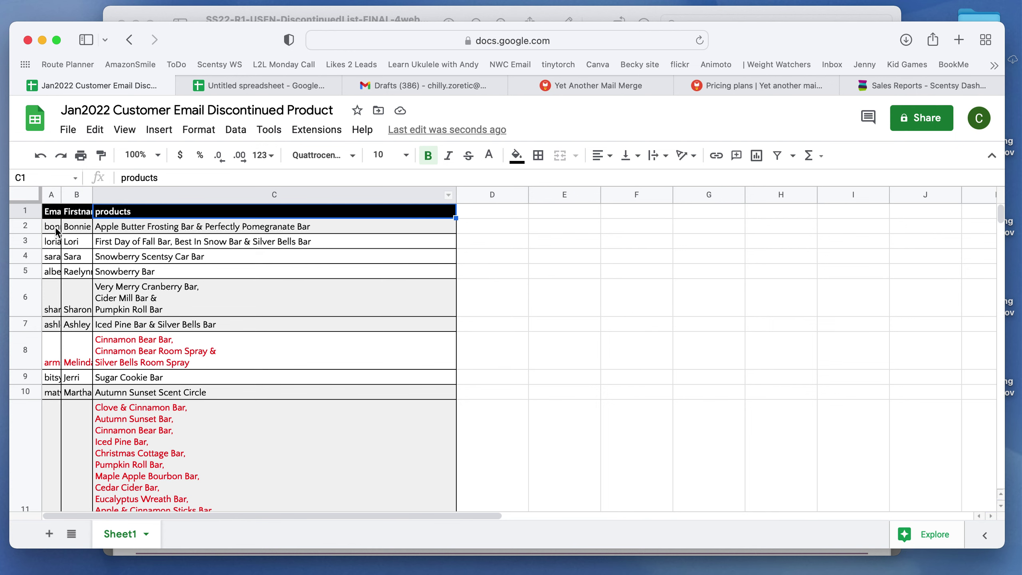
pyautogui.click(257, 87)
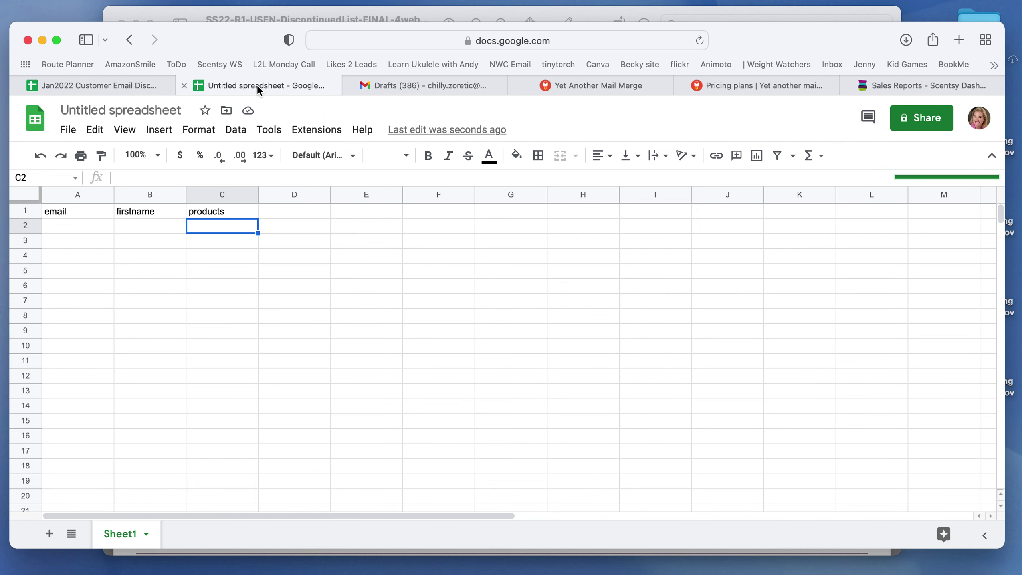
pyautogui.click(67, 225)
pyautogui.click(412, 84)
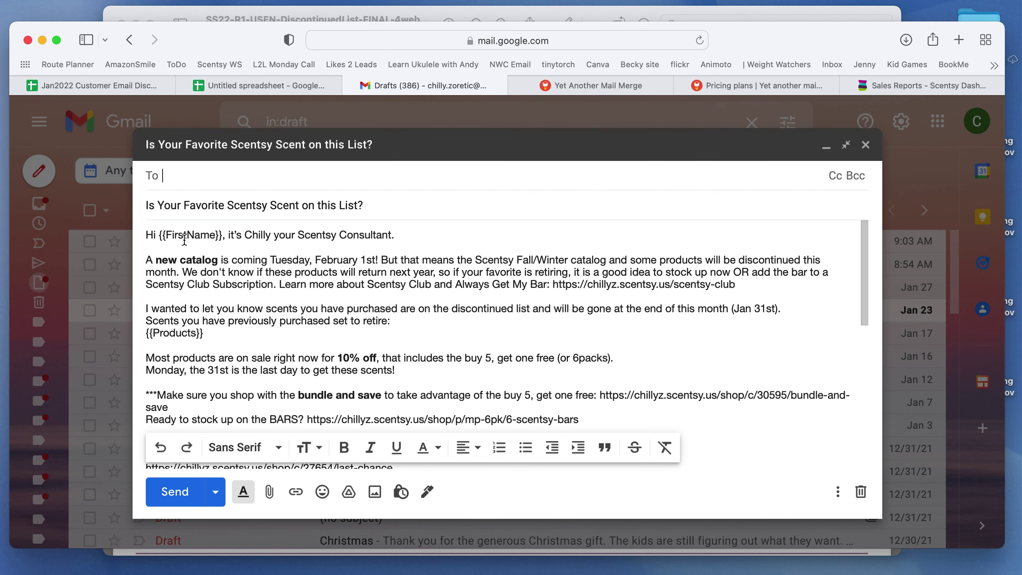
# Step: Inspect the {{FirstName}} greeting and {{Products}} merge tags in the draft body
pyautogui.click(216, 235)
pyautogui.moveTo(216, 237); pyautogui.dragTo(166, 236)
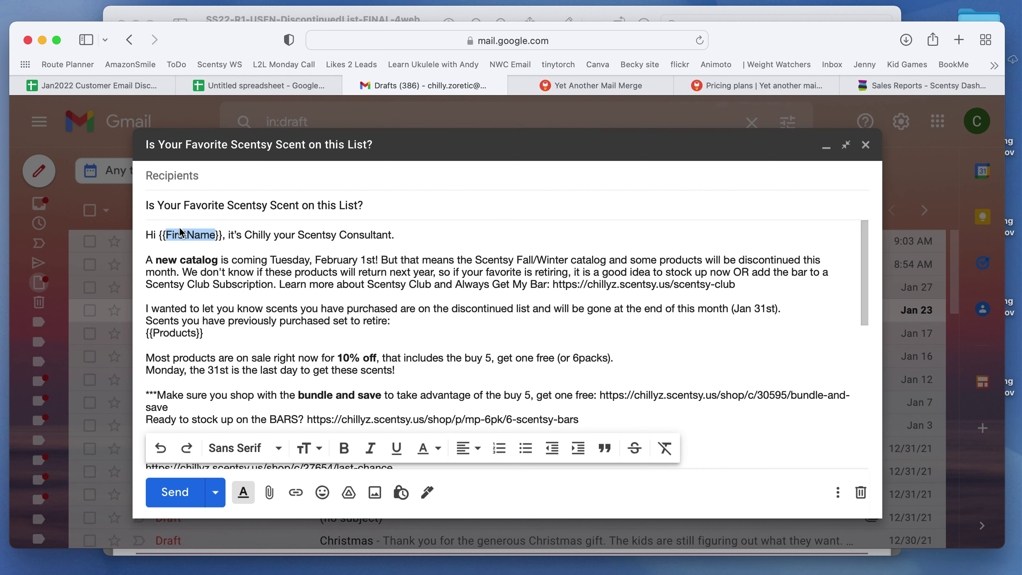
pyautogui.click(228, 234)
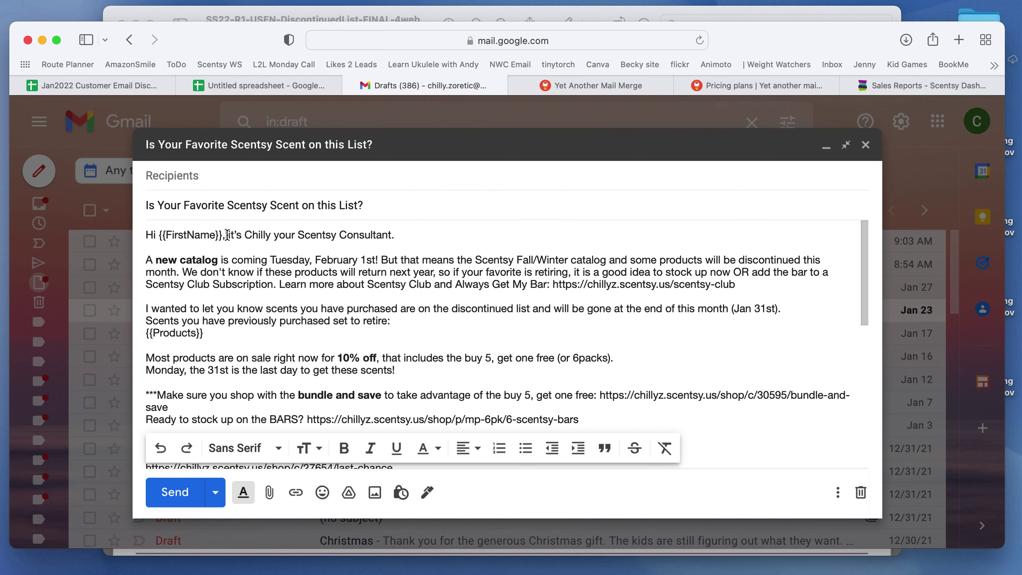
pyautogui.moveTo(227, 235); pyautogui.dragTo(158, 236)
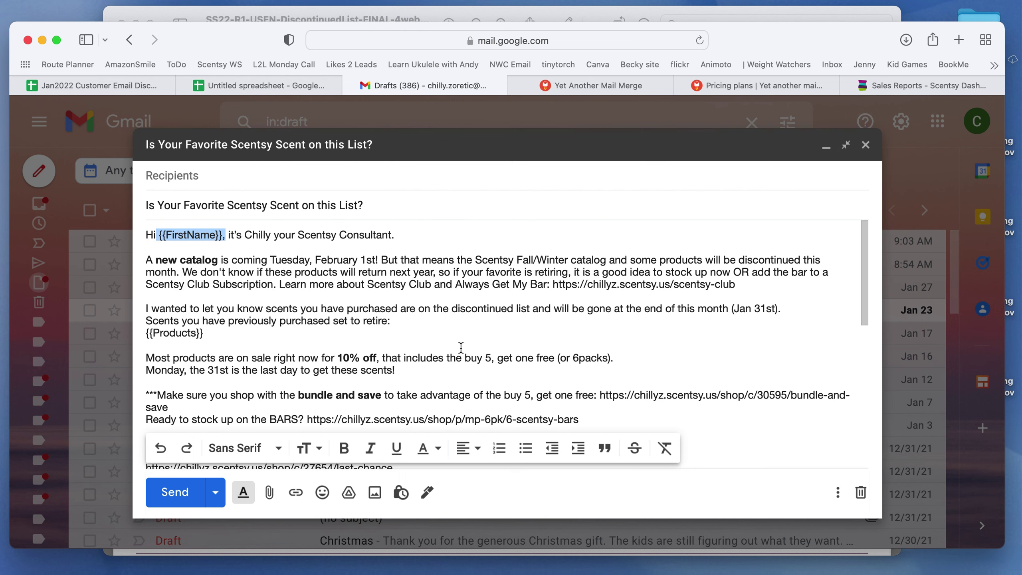
pyautogui.click(579, 237)
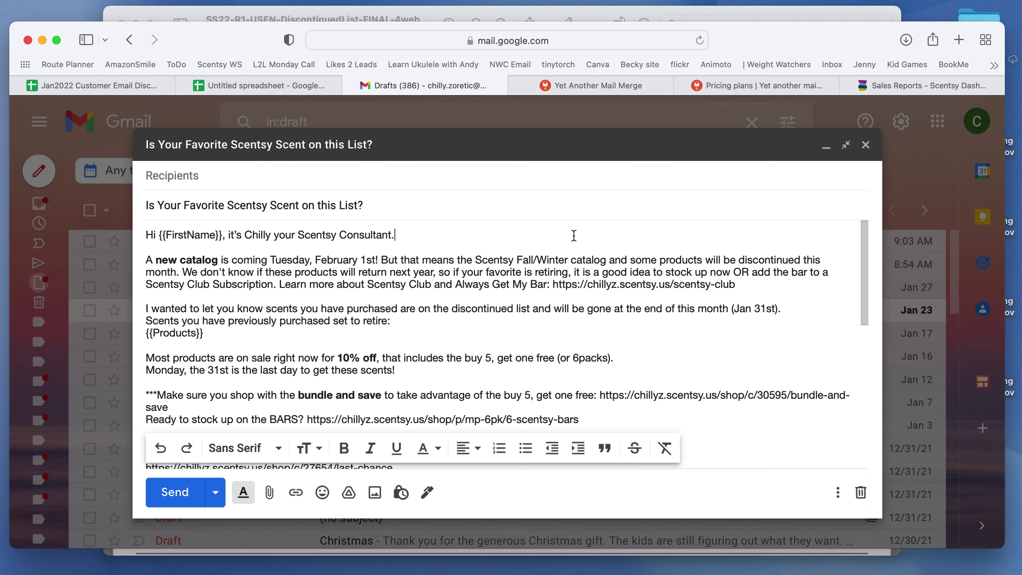
pyautogui.scroll(-2, 426, 319)
pyautogui.moveTo(212, 286); pyautogui.dragTo(145, 285)
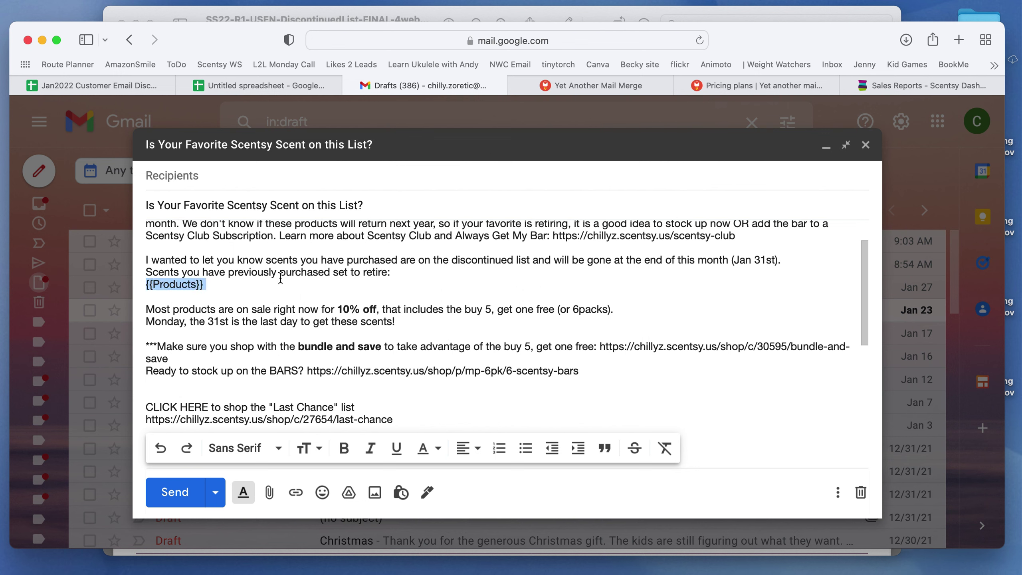
pyautogui.scroll(2, 256, 284)
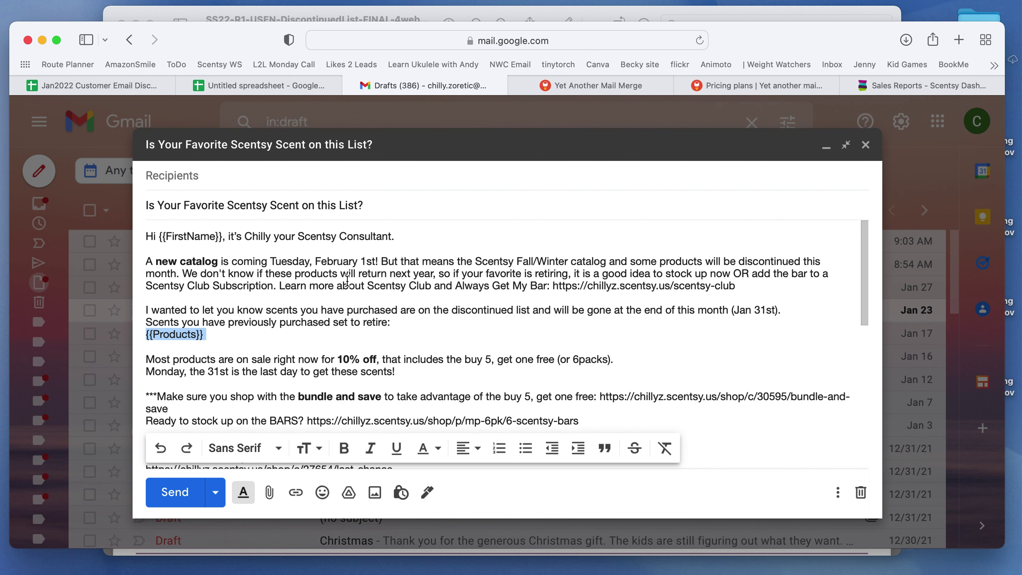
# Step: Check the recipients field and read through the rest of the draft, then return to Jan2022
pyautogui.click(235, 178)
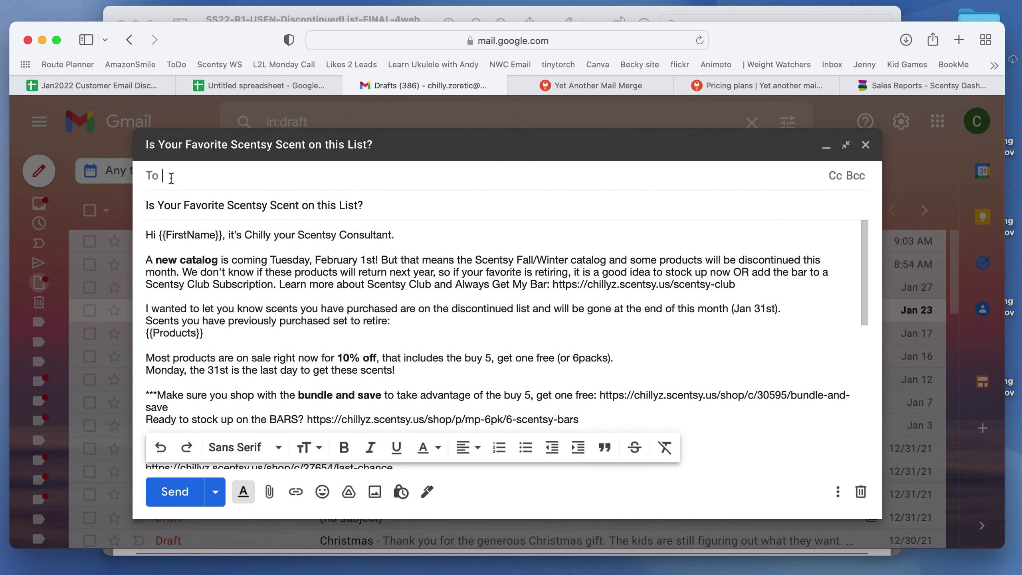
pyautogui.click(425, 287)
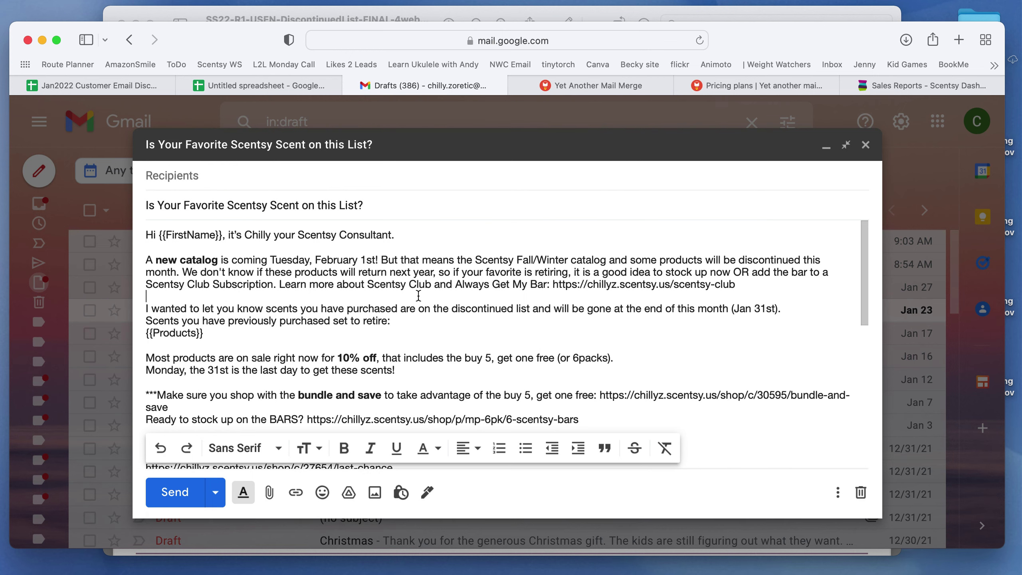
pyautogui.scroll(-2, 419, 296)
pyautogui.scroll(-5, 418, 296)
pyautogui.scroll(8, 418, 296)
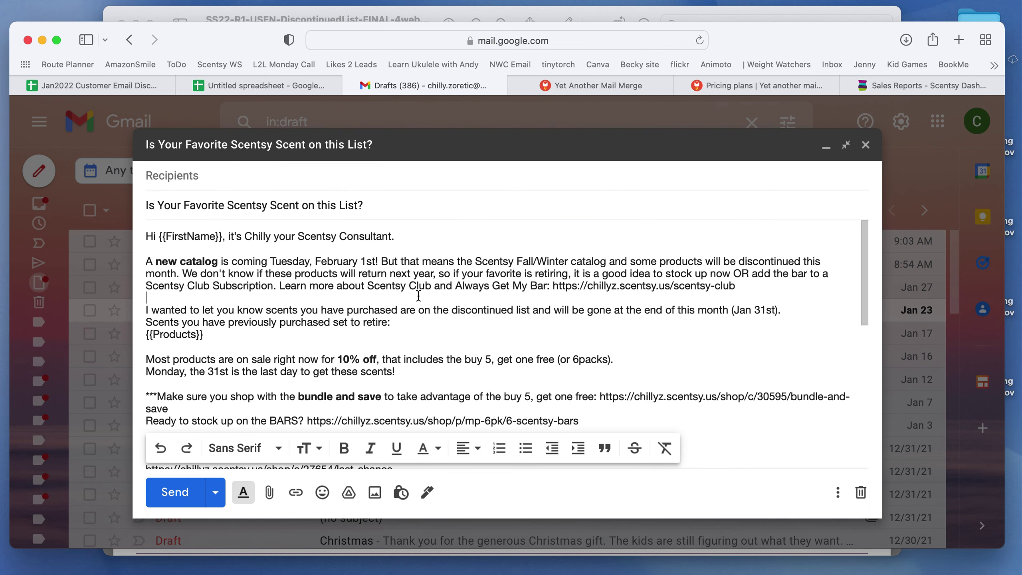
pyautogui.scroll(-8, 554, 299)
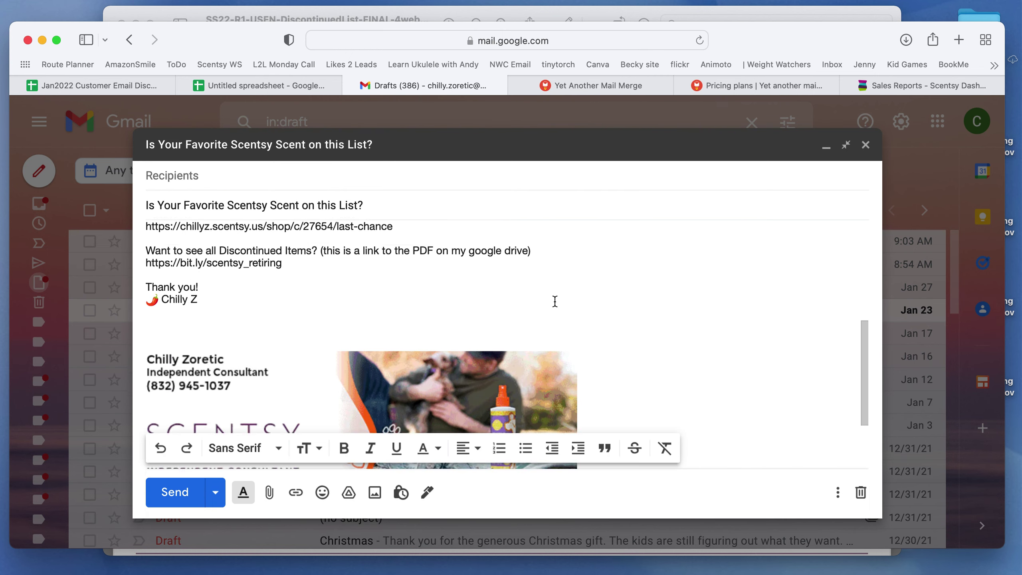
pyautogui.scroll(10, 554, 301)
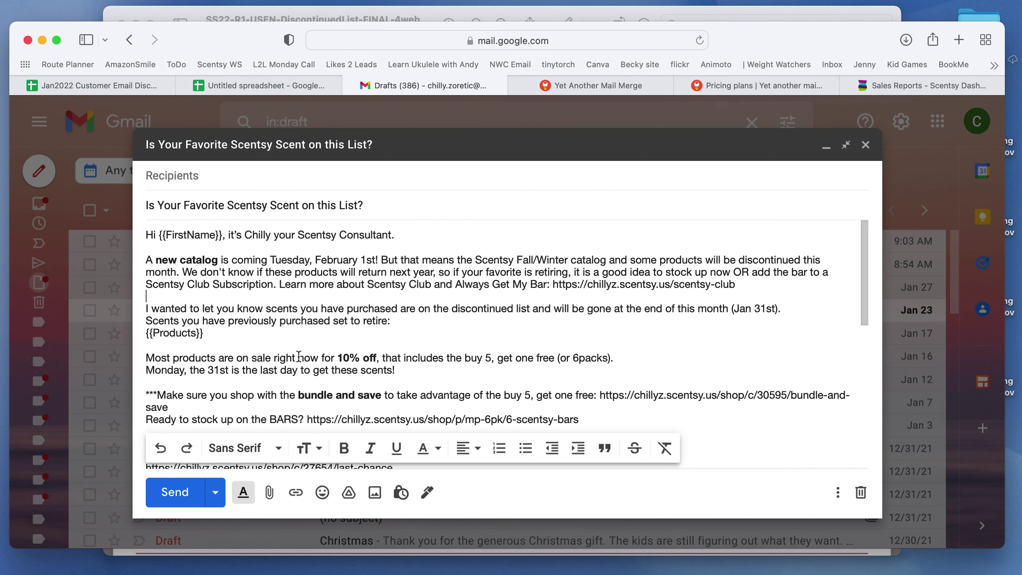
pyautogui.scroll(-2, 518, 332)
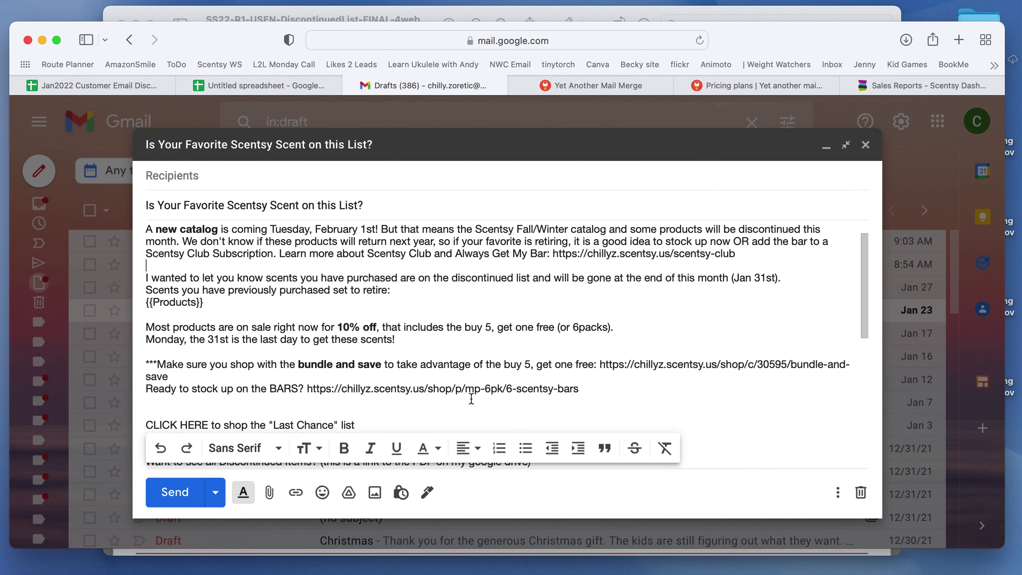
pyautogui.scroll(2, 483, 374)
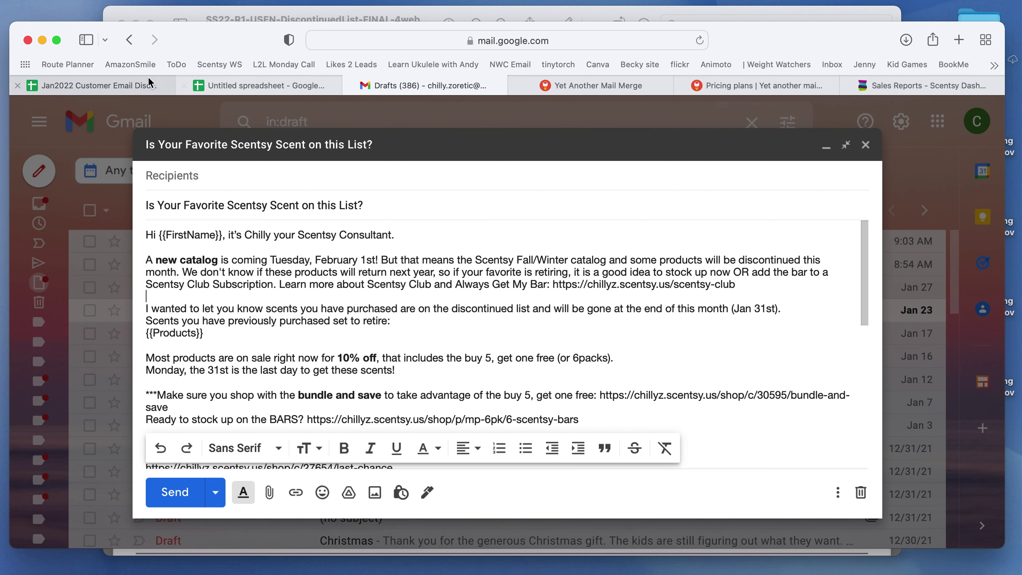
pyautogui.click(136, 83)
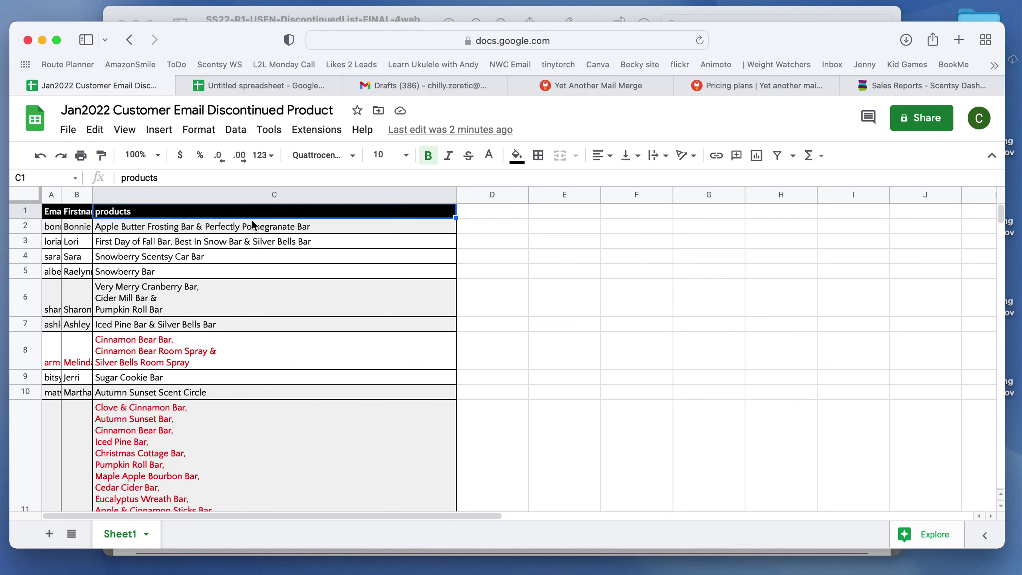
# Step: Insert a blank row 2 and fill in your own email address and first name
pyautogui.click(24, 226)
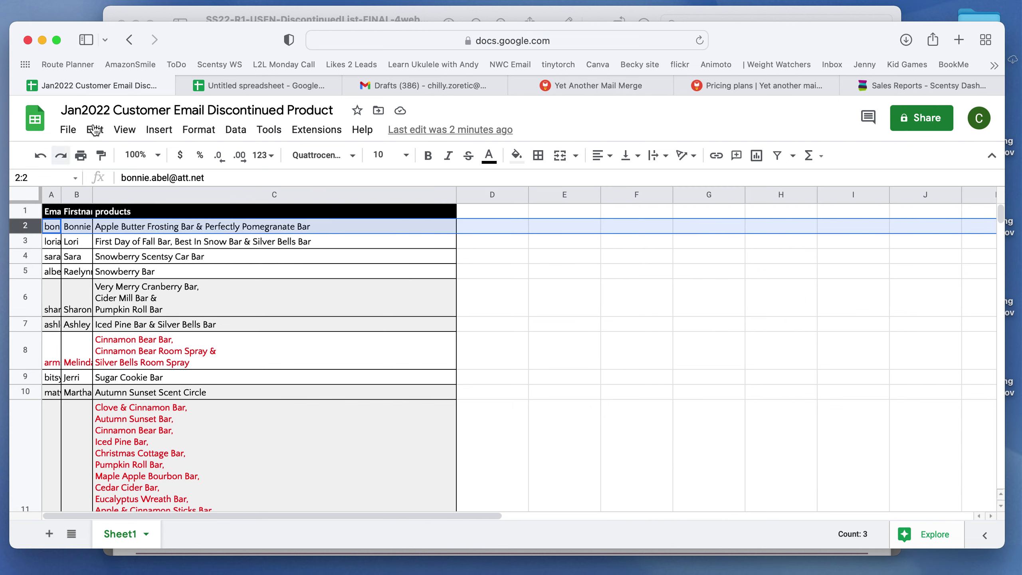
pyautogui.click(159, 131)
pyautogui.moveTo(205, 181)
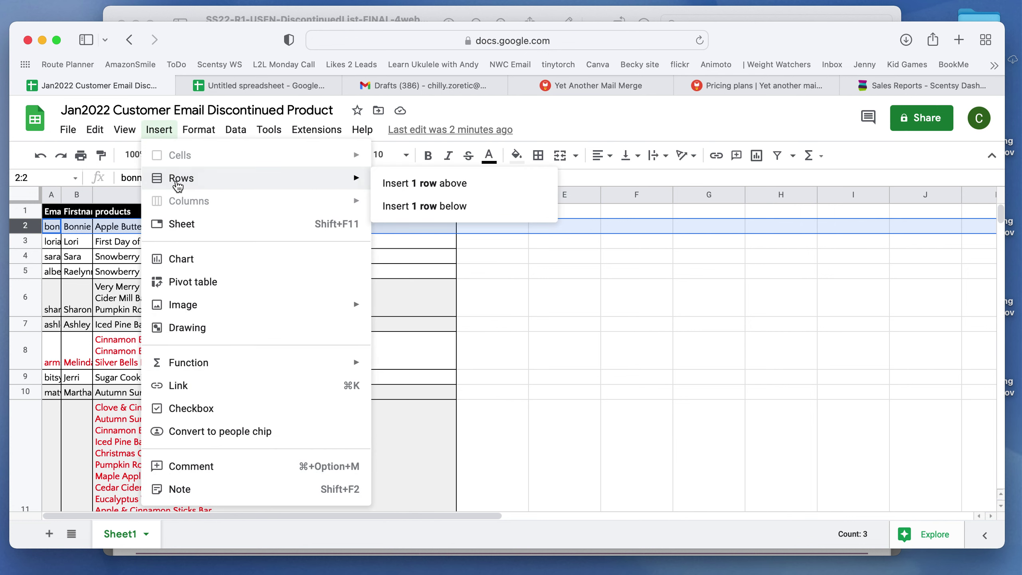
pyautogui.click(405, 184)
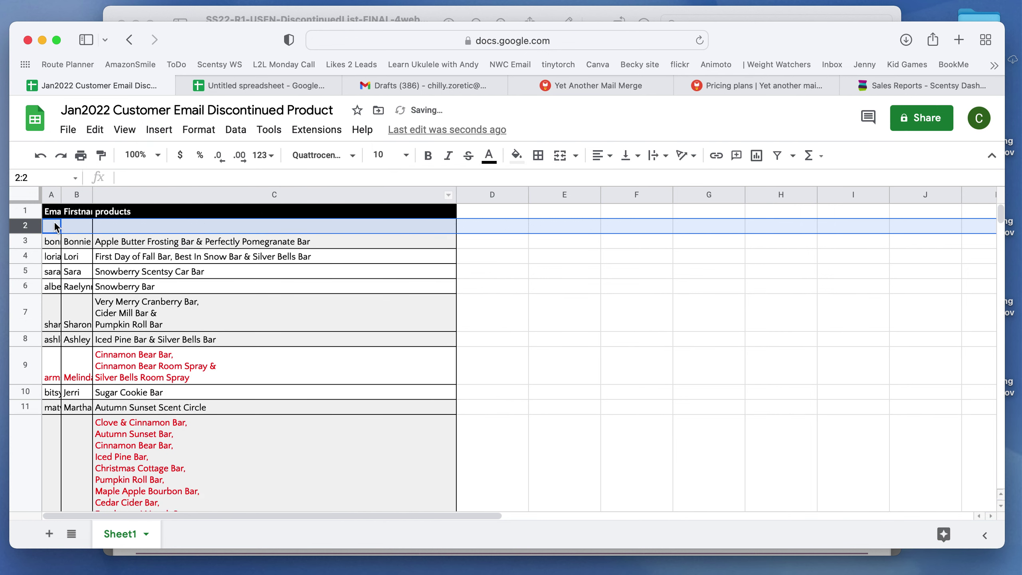
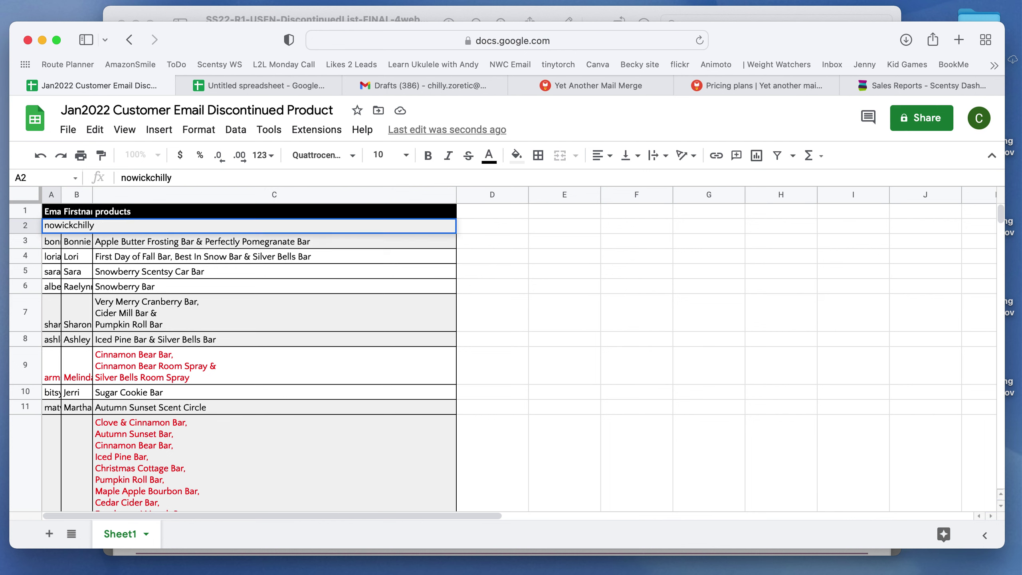
pyautogui.press('Tab')
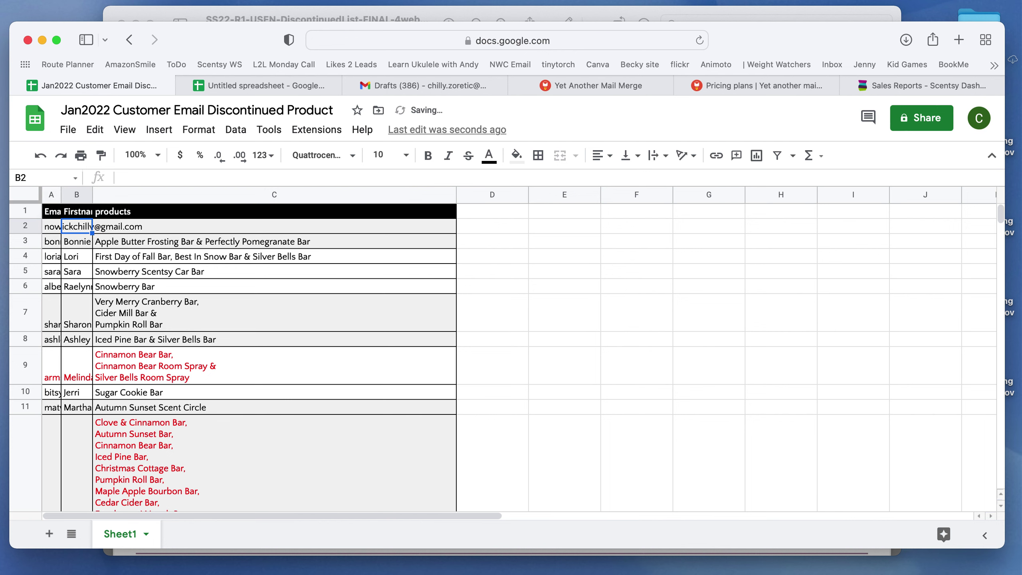
pyautogui.write('Chill')
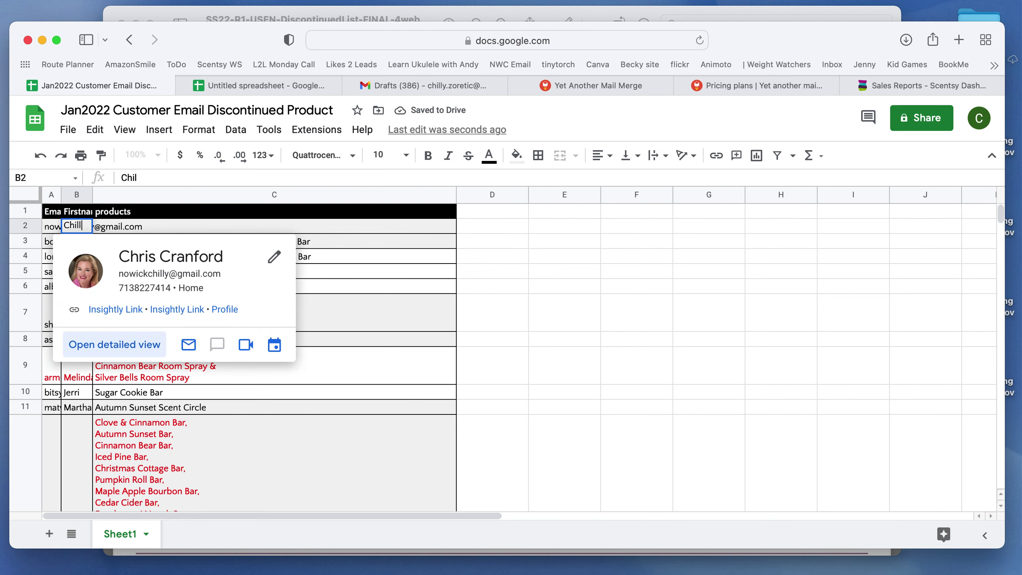
pyautogui.press('Return')
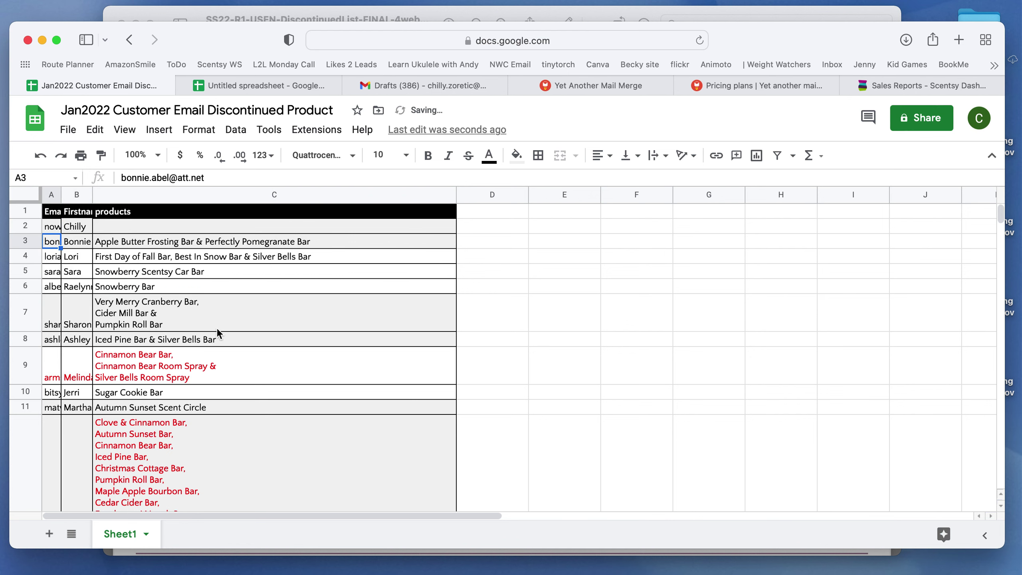
# Step: Copy C9's Cinnamon Bear product list into C2 and recheck the Email and Firstname headers
pyautogui.click(196, 365)
pyautogui.press('super+c')
pyautogui.press('Up')
pyautogui.press('Up')
pyautogui.press('Up')
pyautogui.press('Up')
pyautogui.press('Up')
pyautogui.press('Up')
pyautogui.press('Up')
pyautogui.press('super+v')
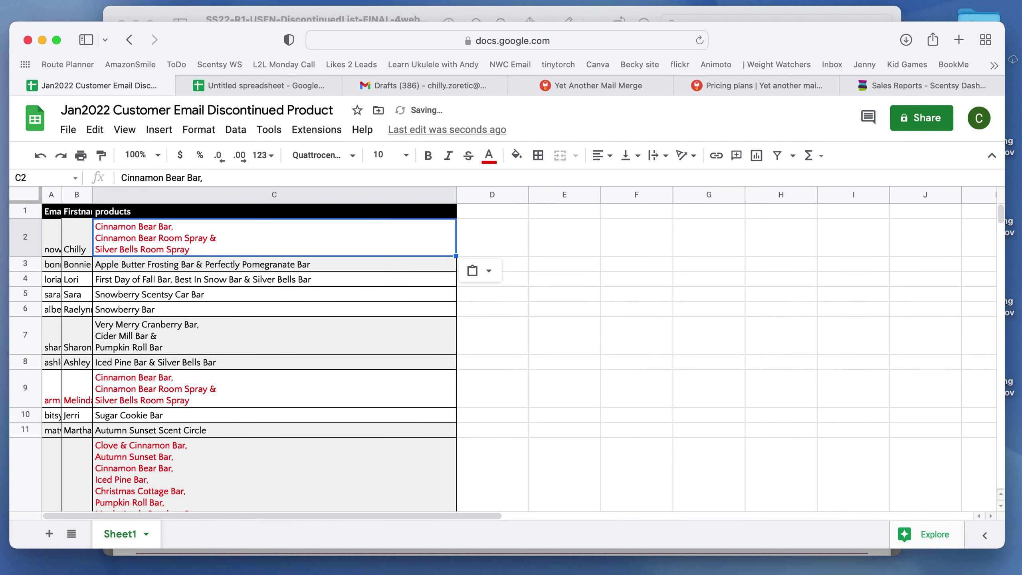
pyautogui.click(649, 253)
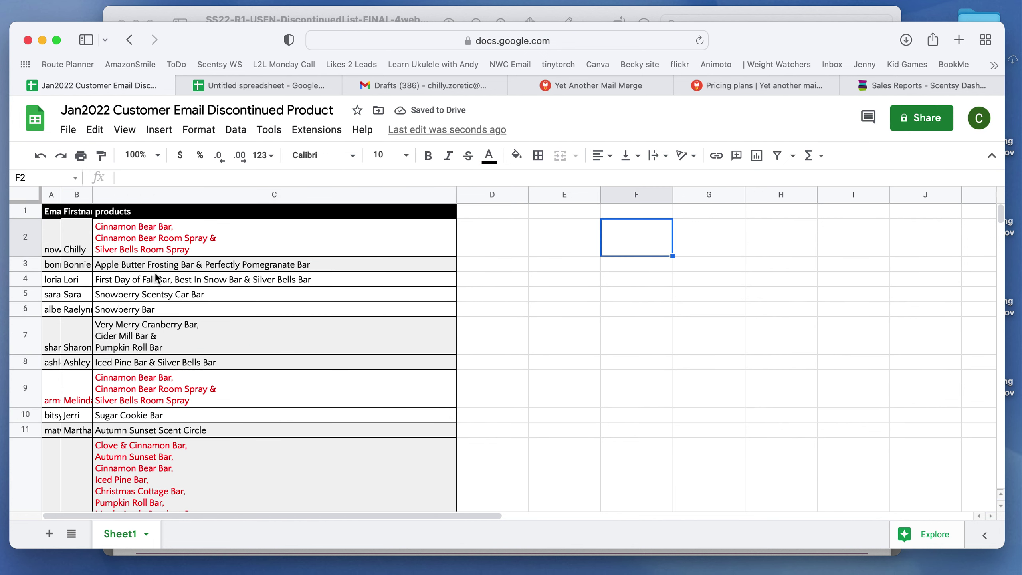
pyautogui.click(56, 213)
pyautogui.click(82, 213)
# Step: Start Yet Another Mail Merge, skipping previous unsubscribes and bounces, then view the YAMM pricing page
pyautogui.click(101, 215)
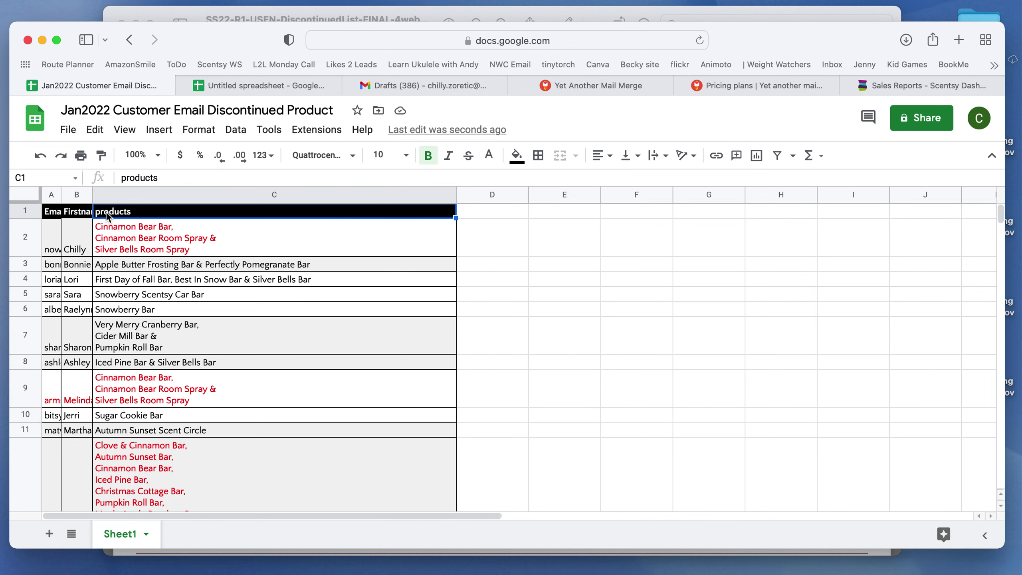
pyautogui.click(315, 131)
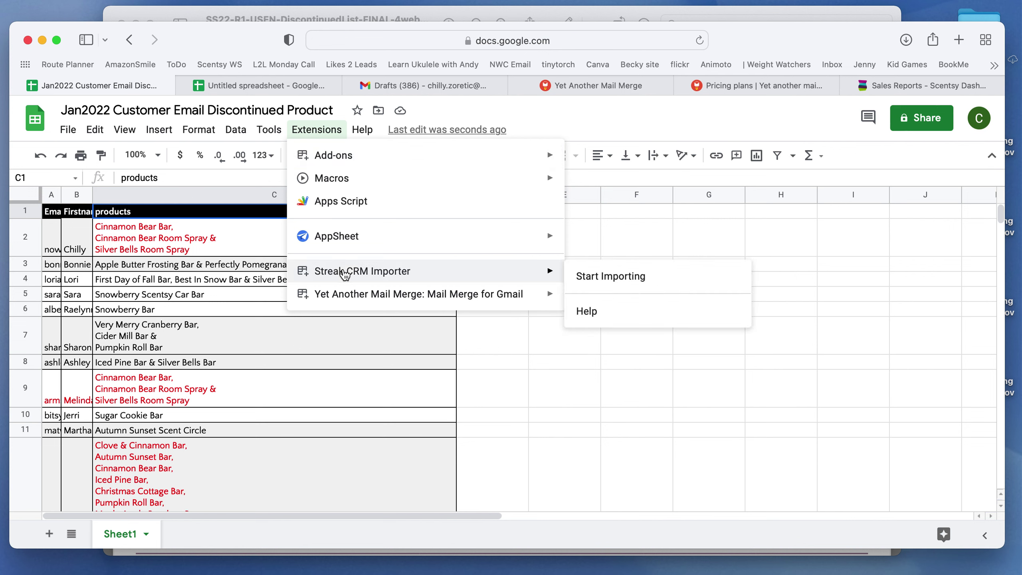
pyautogui.moveTo(430, 302)
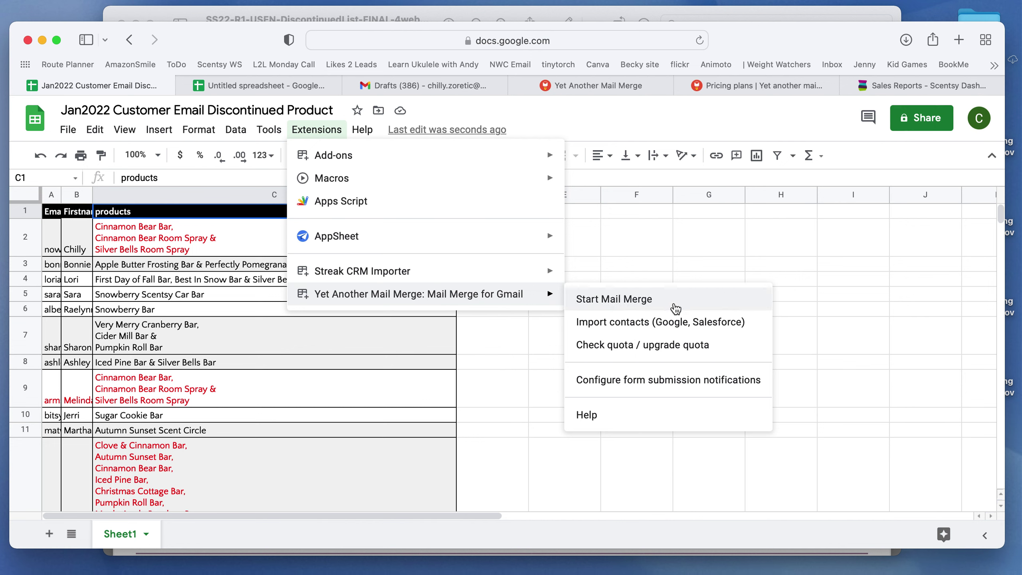
pyautogui.click(675, 308)
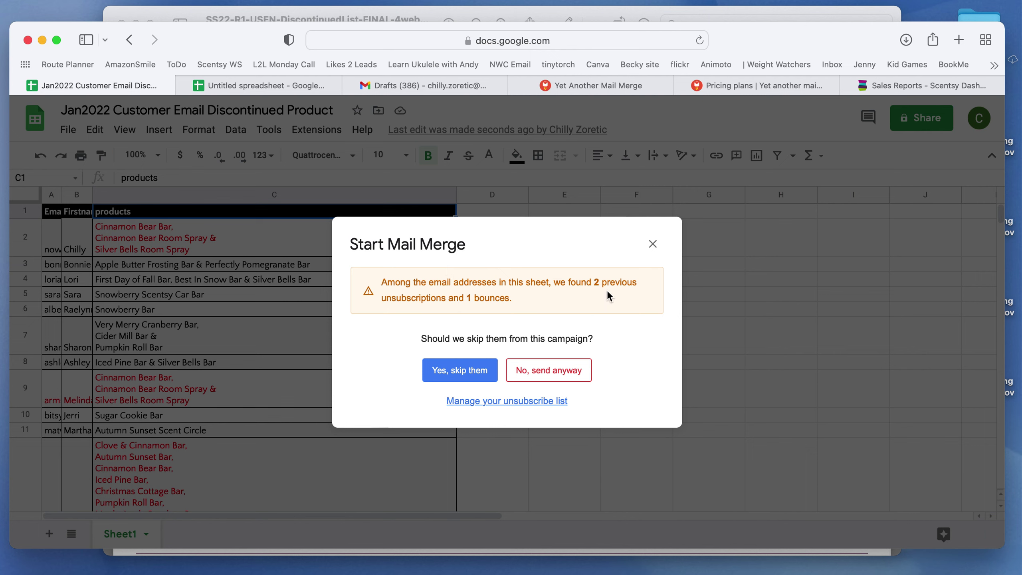
pyautogui.click(454, 371)
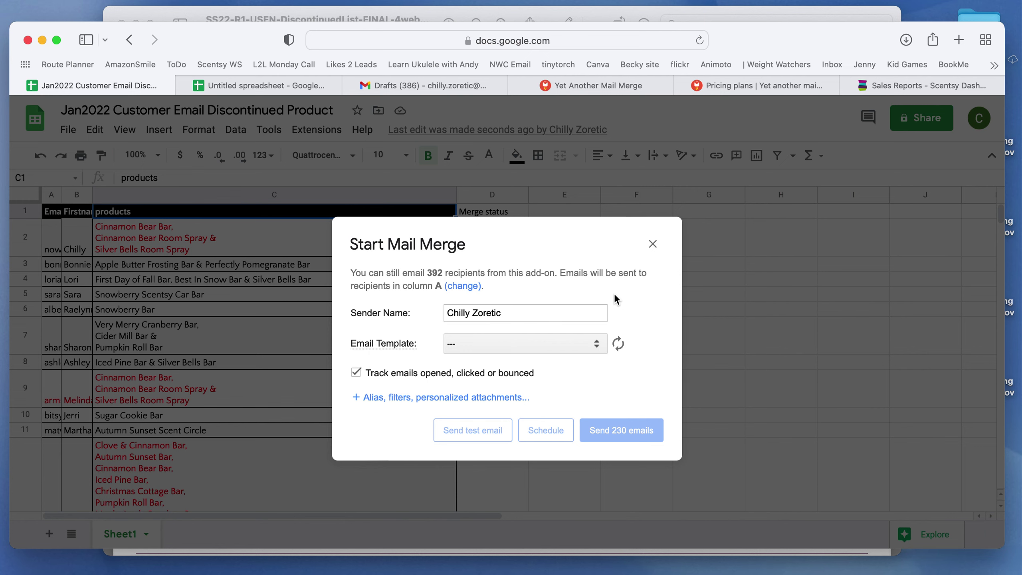
pyautogui.click(799, 84)
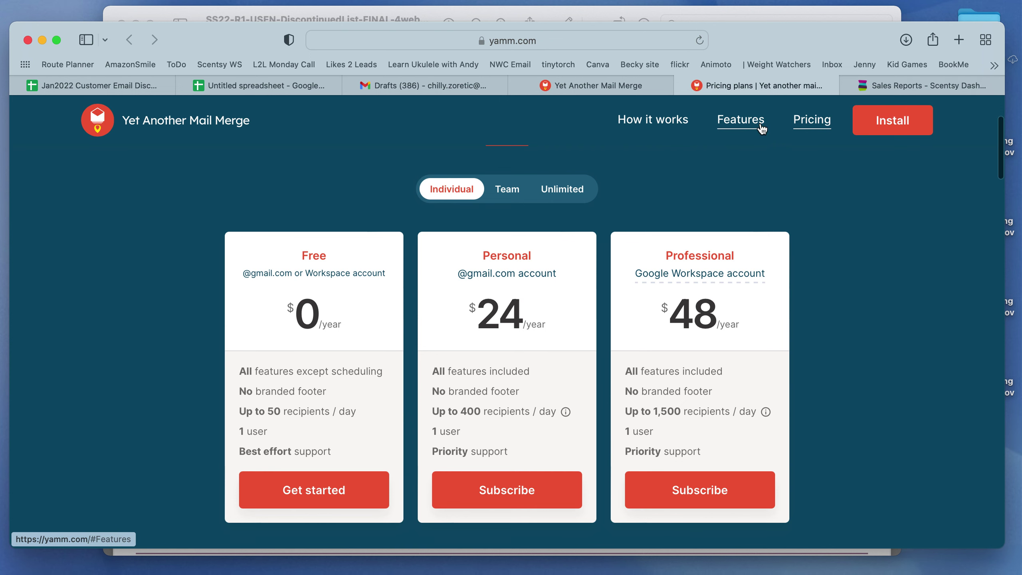
# Step: View the list of sent mail merges in the YAMM web app and open the Quick tutorial
pyautogui.click(632, 89)
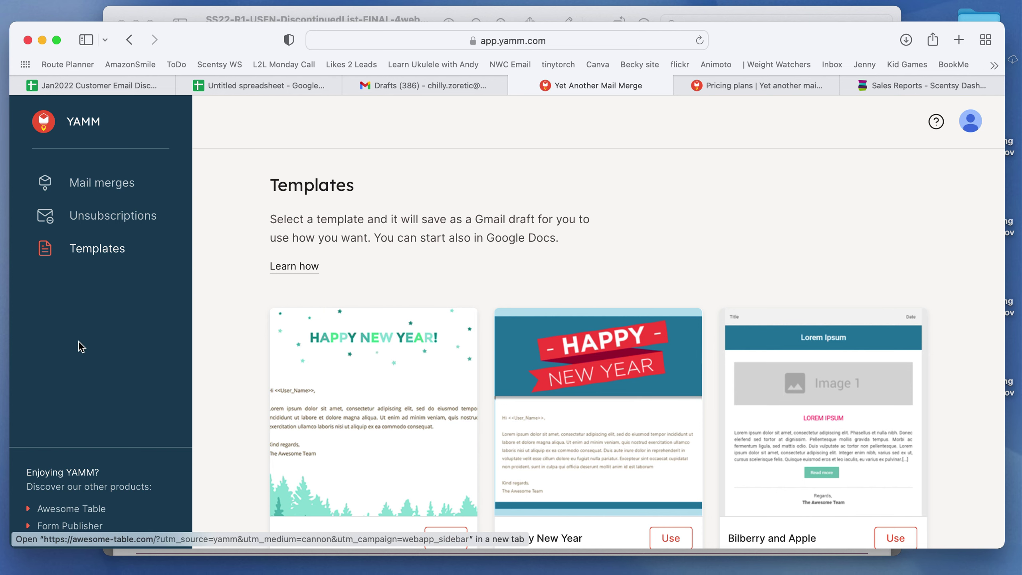
pyautogui.scroll(-2, 478, 297)
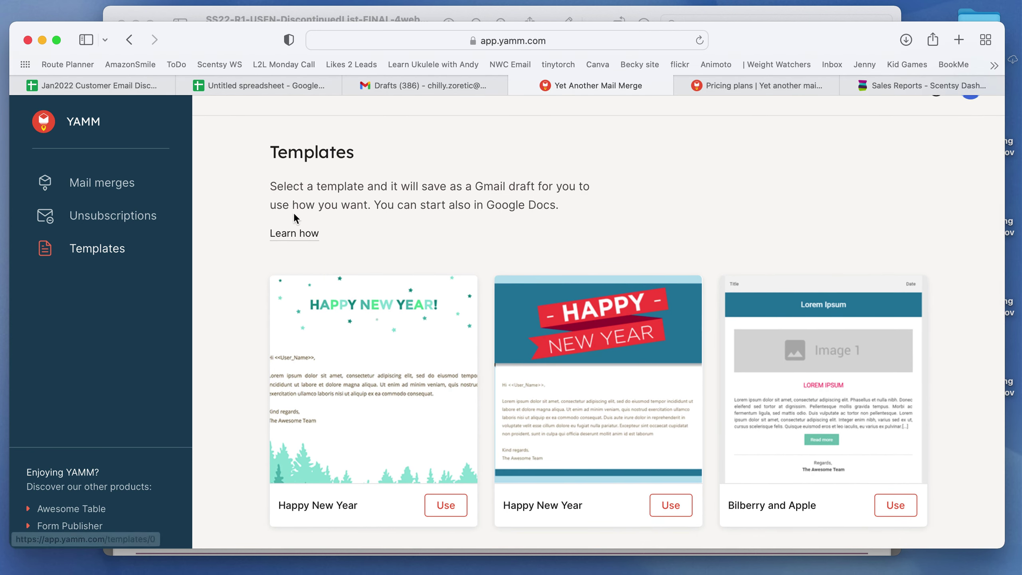
pyautogui.click(100, 183)
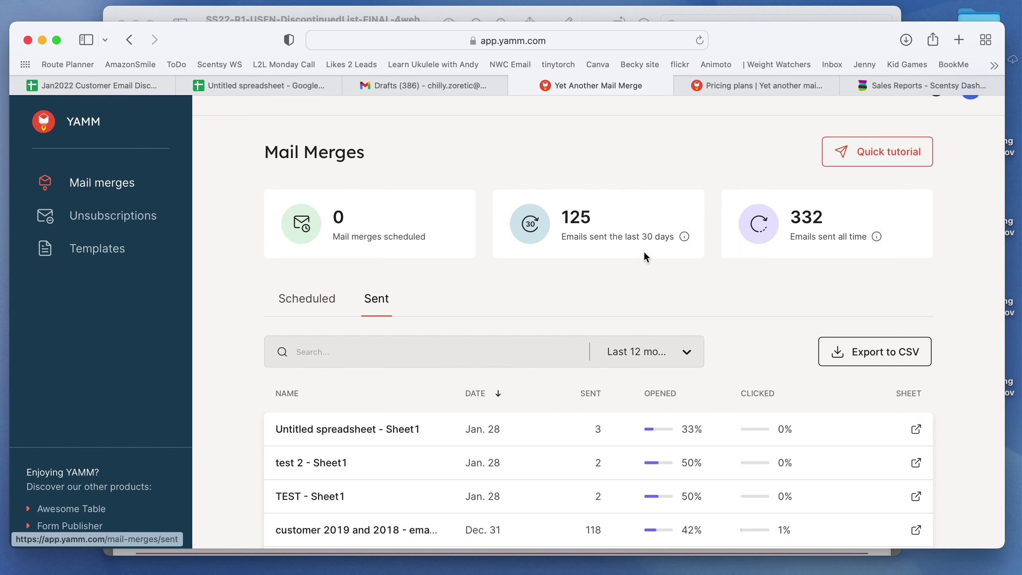
pyautogui.click(877, 151)
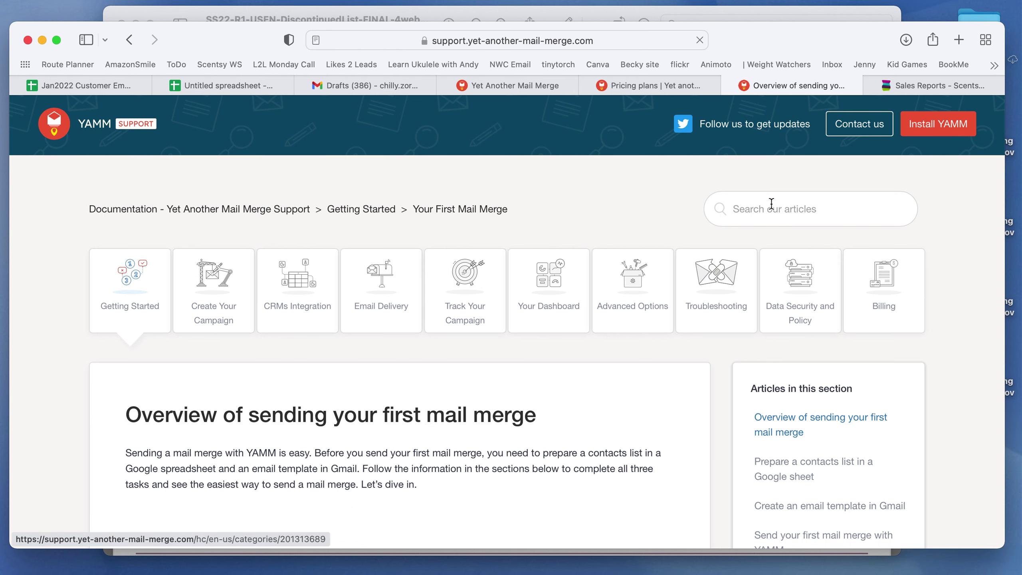
# Step: Search YAMM Support for 'unsubscribe' and open the article on inserting an unsubscribe link
pyautogui.click(771, 209)
pyautogui.write('unsubscribe')
pyautogui.press('Return')
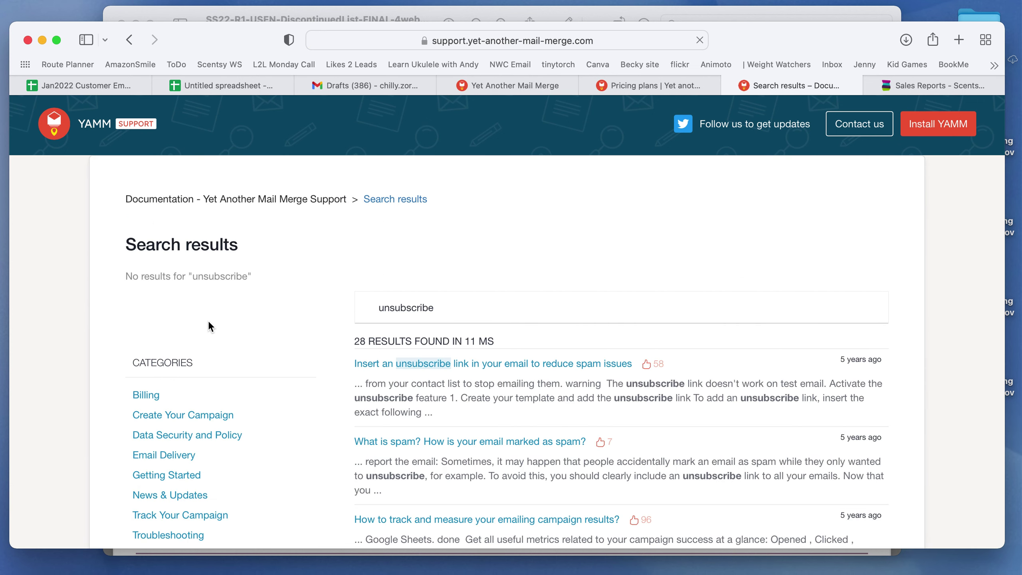
pyautogui.click(521, 365)
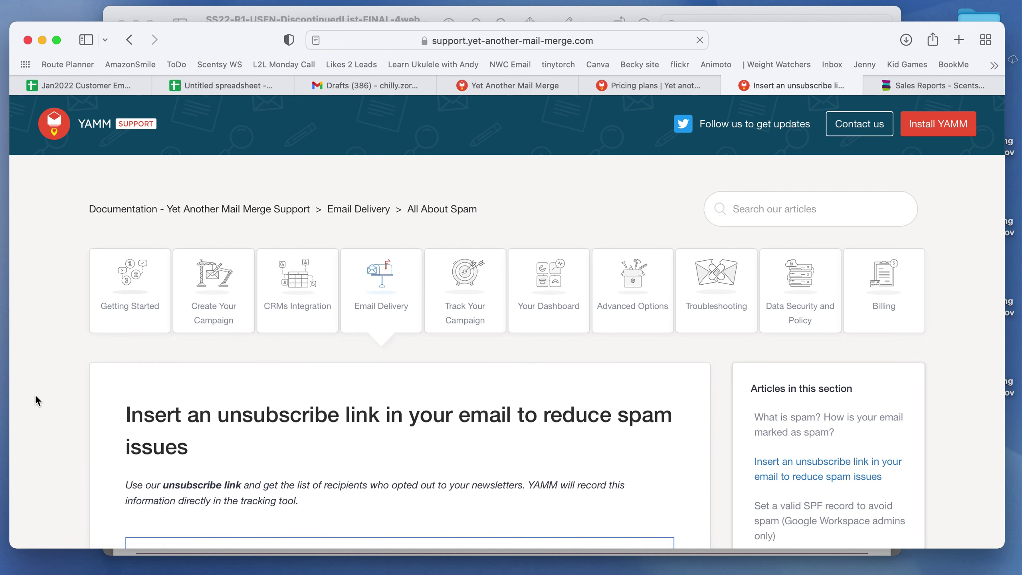
pyautogui.scroll(-10, 35, 394)
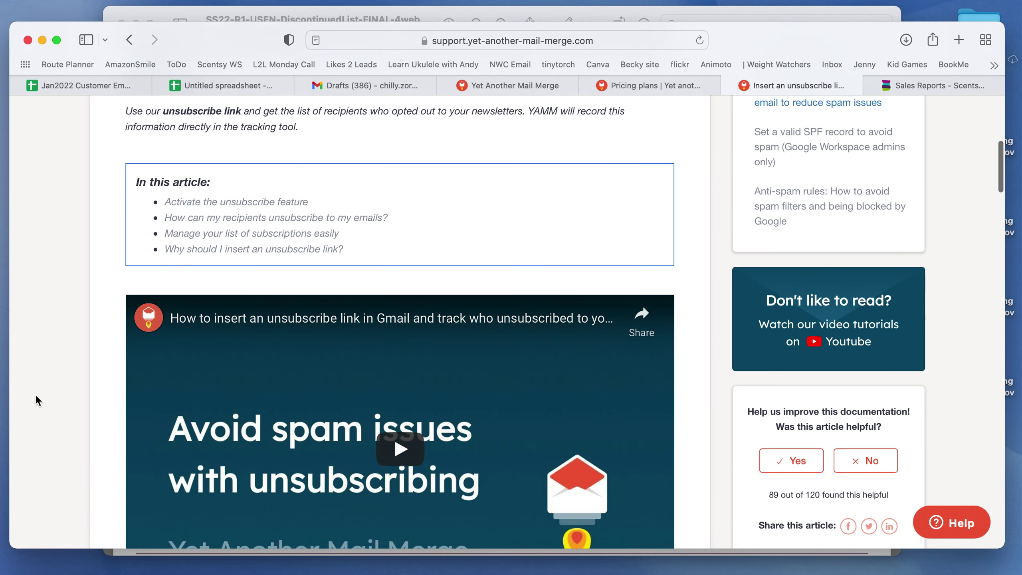
pyautogui.scroll(-12, 35, 394)
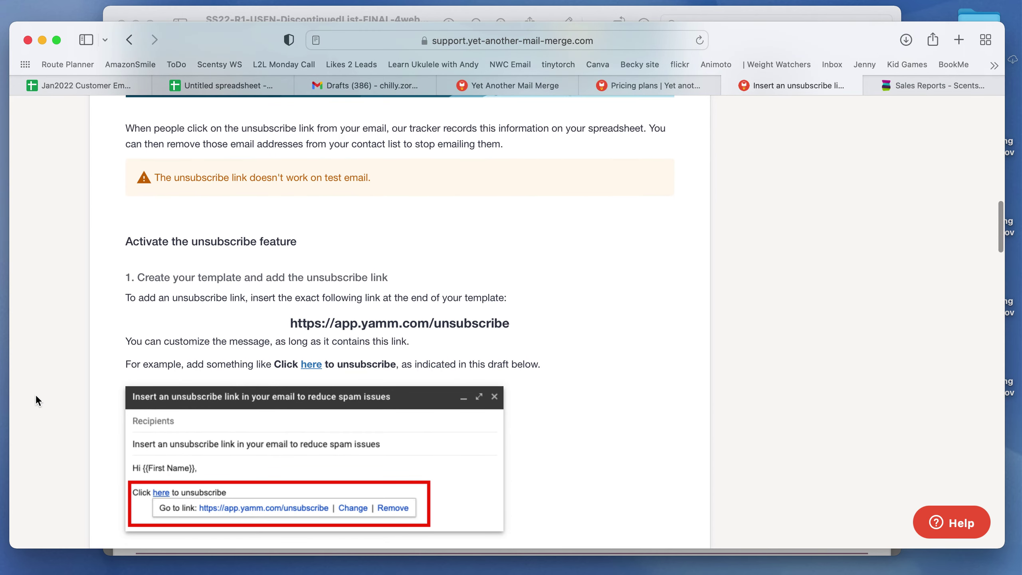
pyautogui.moveTo(275, 365); pyautogui.dragTo(397, 360)
pyautogui.press('super+c')
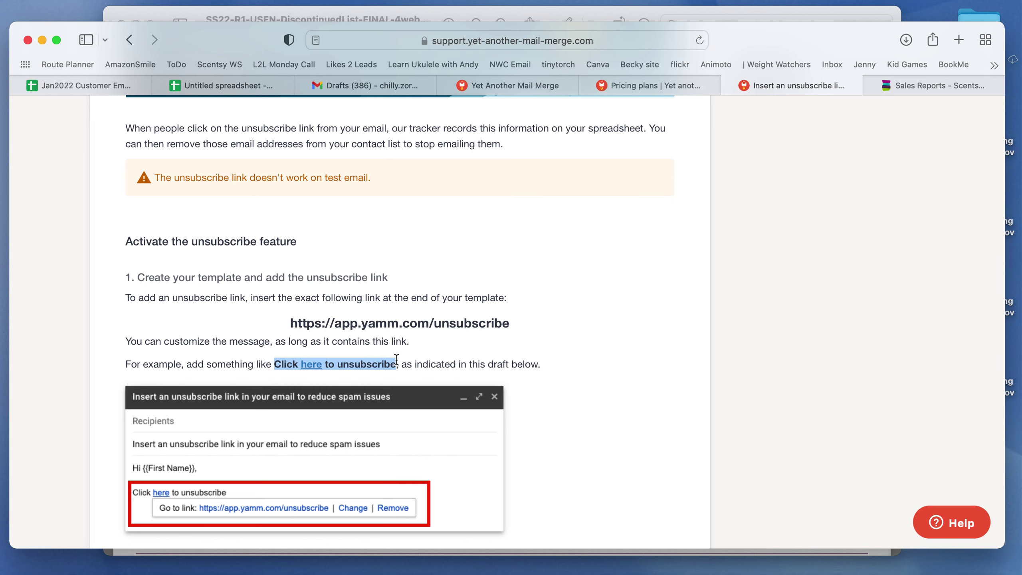
pyautogui.click(318, 317)
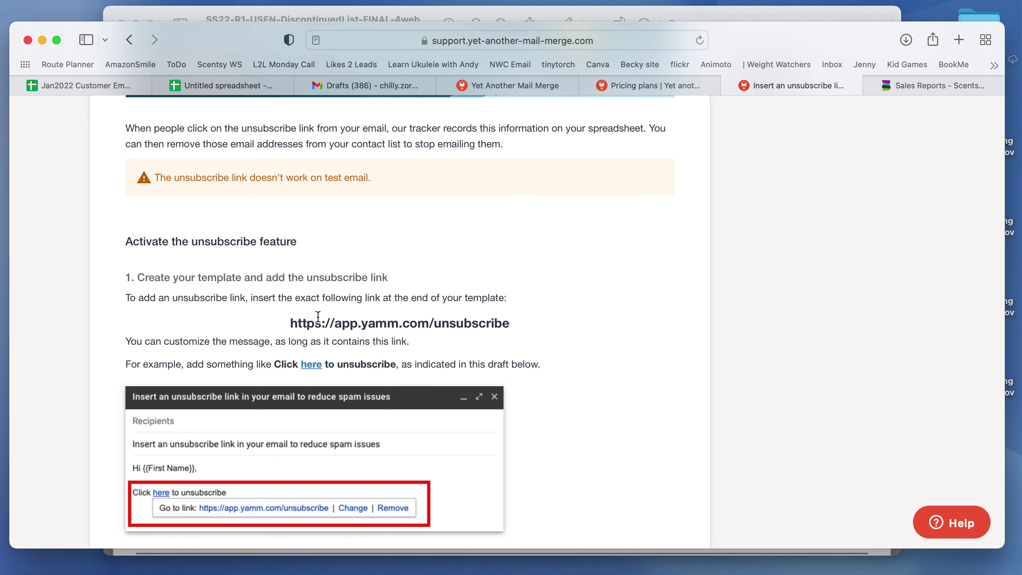
pyautogui.moveTo(280, 331); pyautogui.dragTo(520, 324)
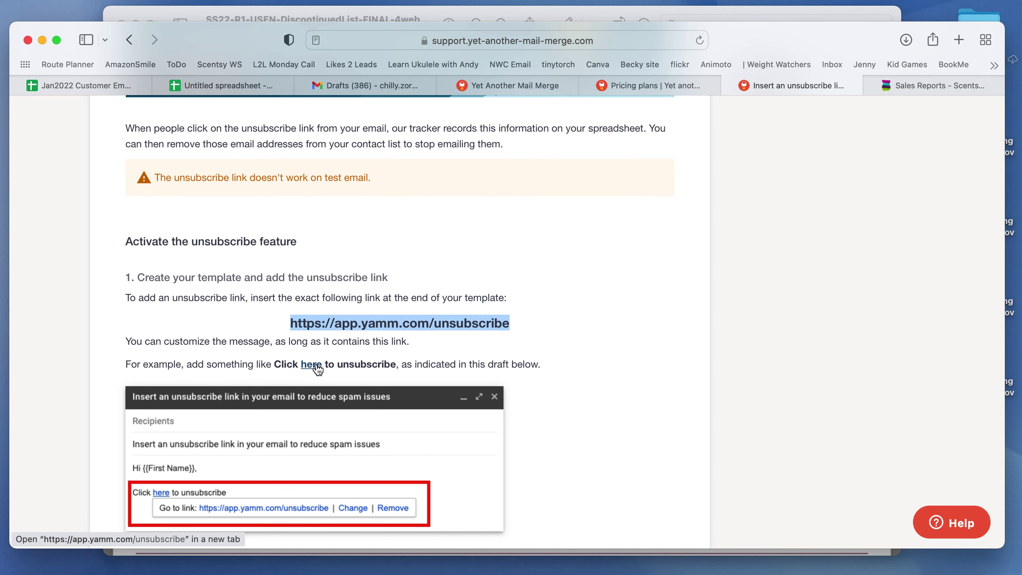
# Step: End the draft with 'To no longer receive email from me,' plus the pasted 'Click here to unsubscribe' link
pyautogui.click(374, 89)
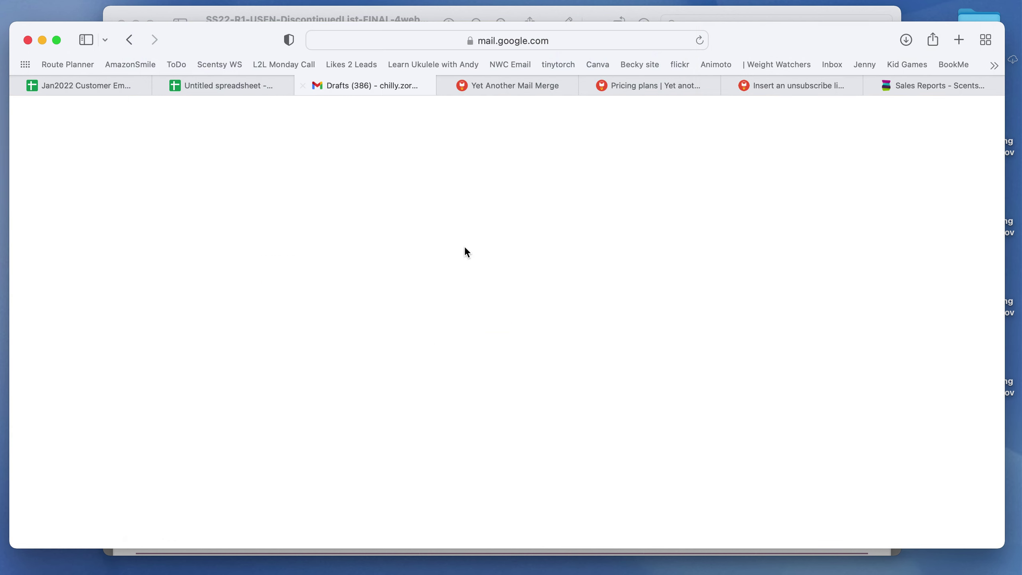
pyautogui.scroll(-5, 495, 305)
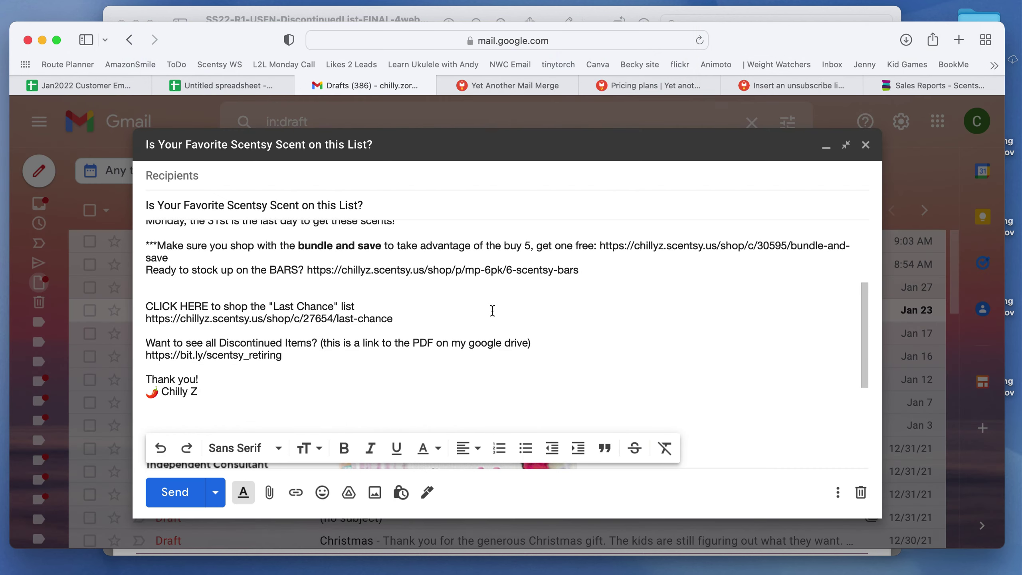
pyautogui.scroll(-1, 492, 310)
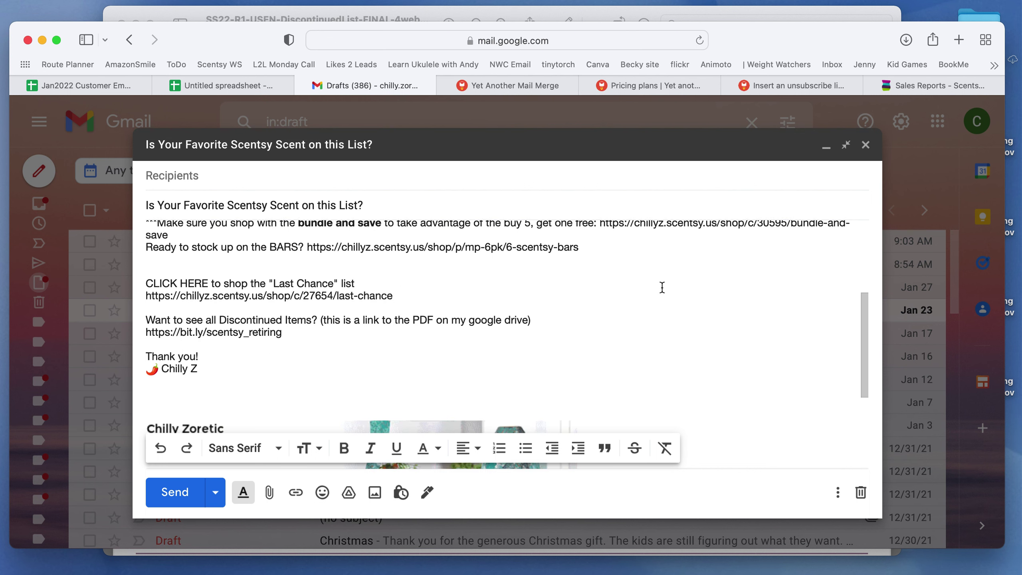
pyautogui.write('To no lo')
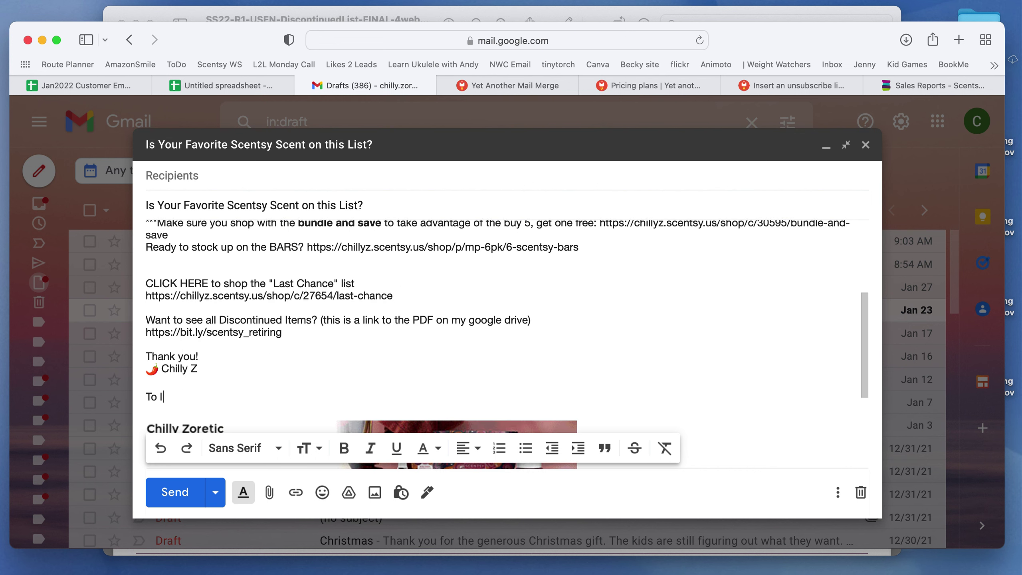
pyautogui.write('nger refciecve4')
pyautogui.press('BackSpace')
pyautogui.press('BackSpace')
pyautogui.press('BackSpace')
pyautogui.press('BackSpace')
pyautogui.press('BackSpace')
pyautogui.press('BackSpace')
pyautogui.press('BackSpace')
pyautogui.write('cieve email from me')
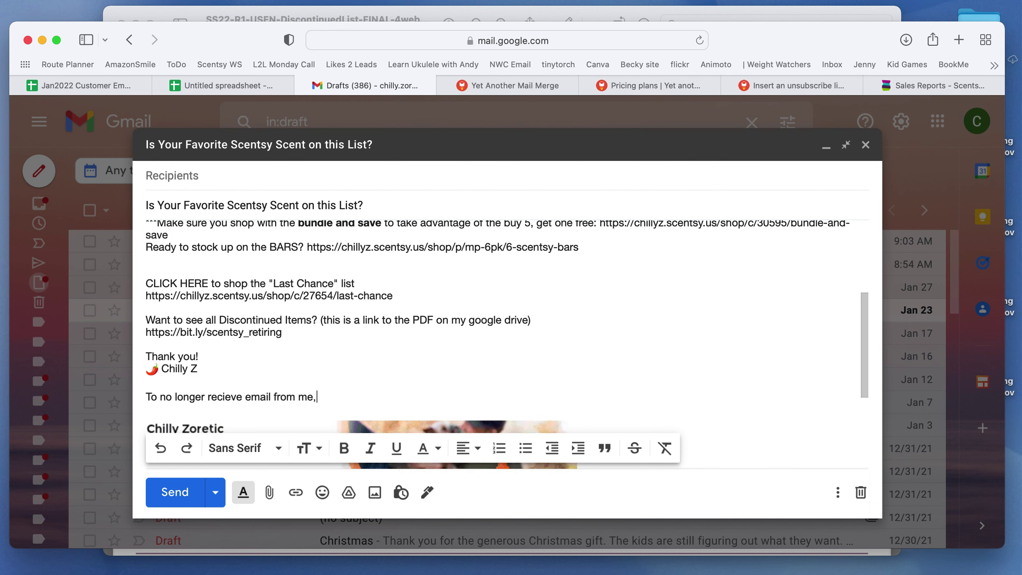
pyautogui.write(', pl')
pyautogui.press('BackSpace')
pyautogui.press('BackSpace')
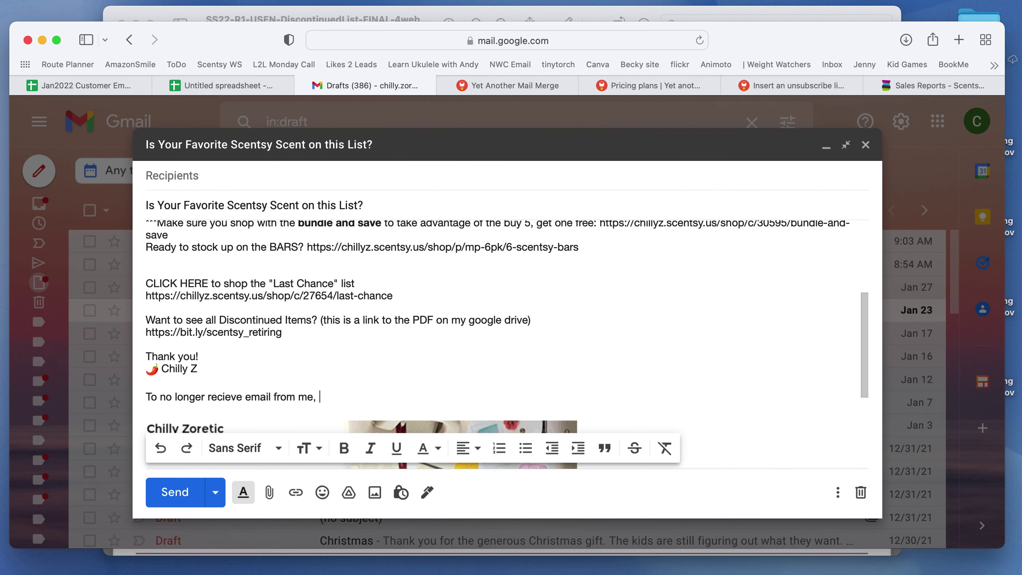
pyautogui.press('super+v')
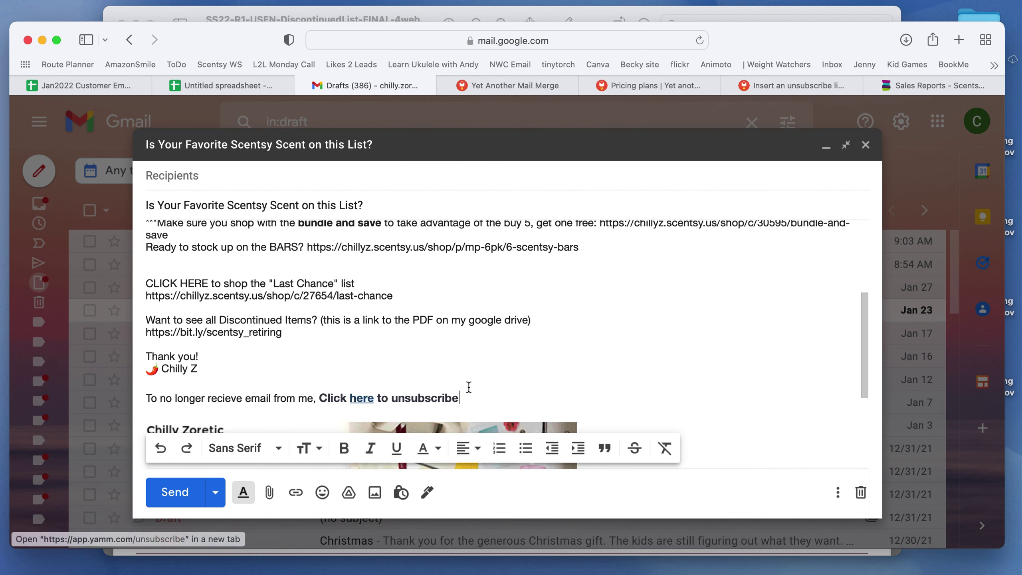
pyautogui.write('.')
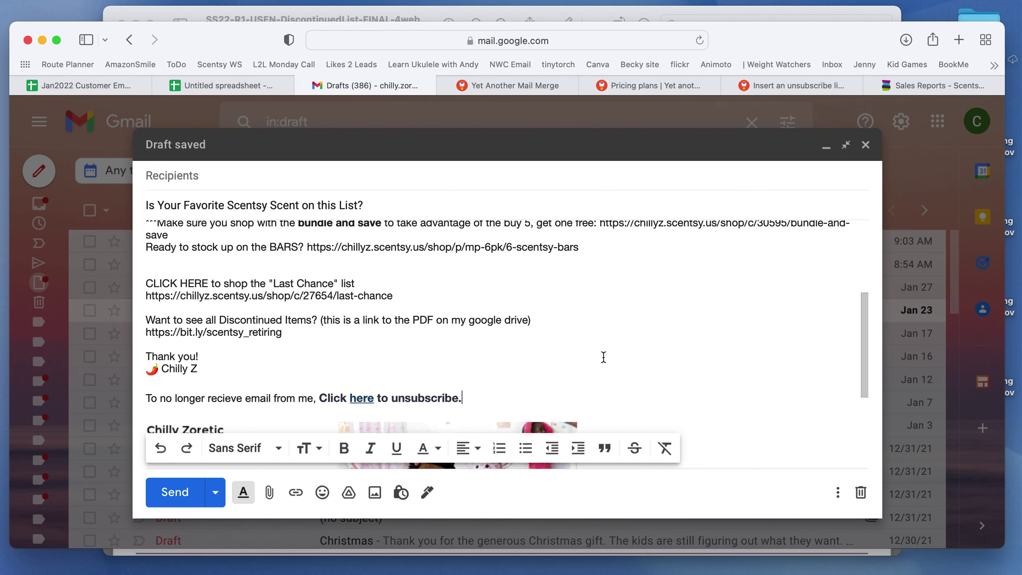
# Step: Review the finished draft, then return to the spreadsheet's Start Mail Merge dialog for 230 emails
pyautogui.scroll(-3, 604, 357)
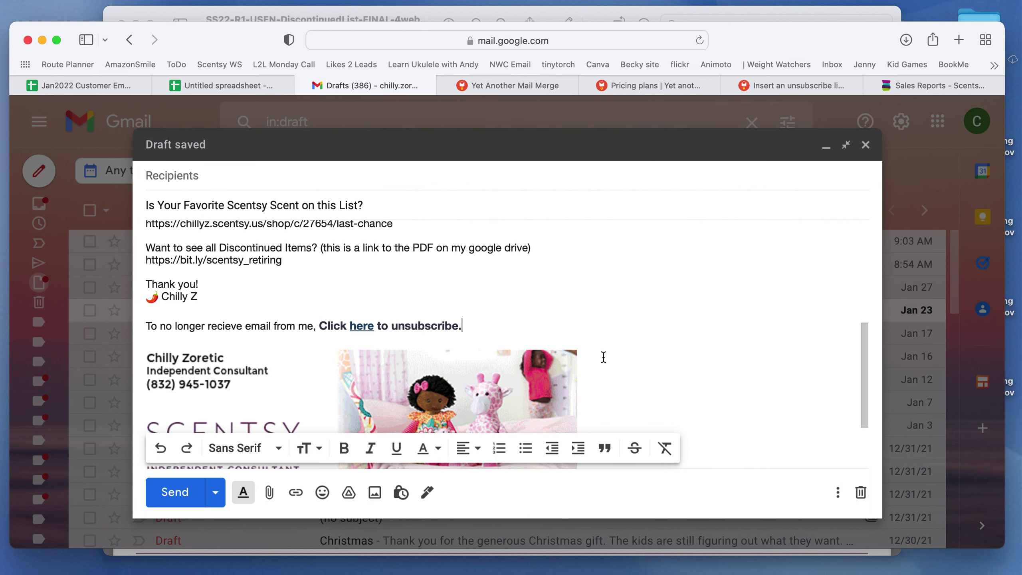
pyautogui.scroll(3, 603, 357)
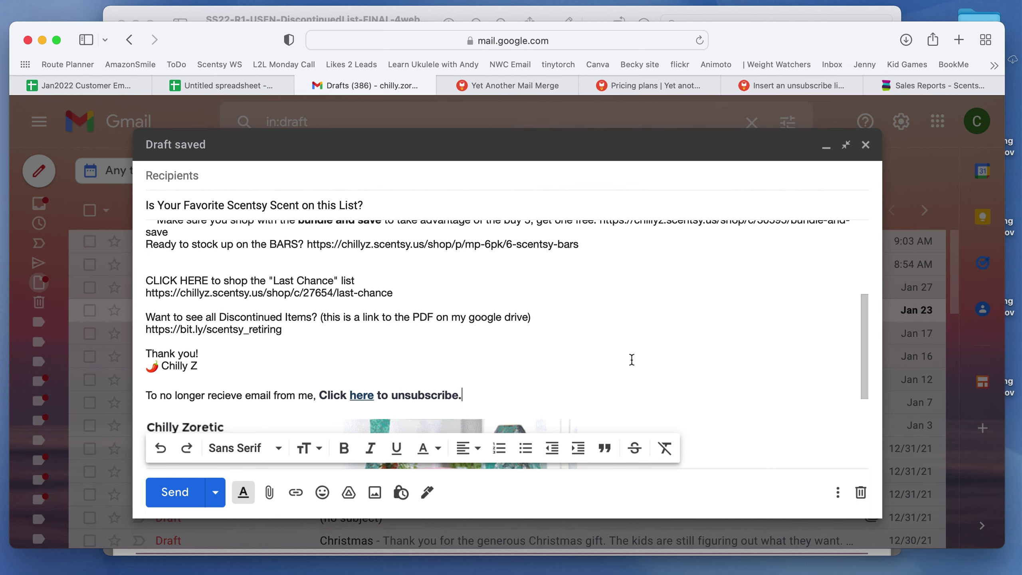
pyautogui.scroll(5, 621, 357)
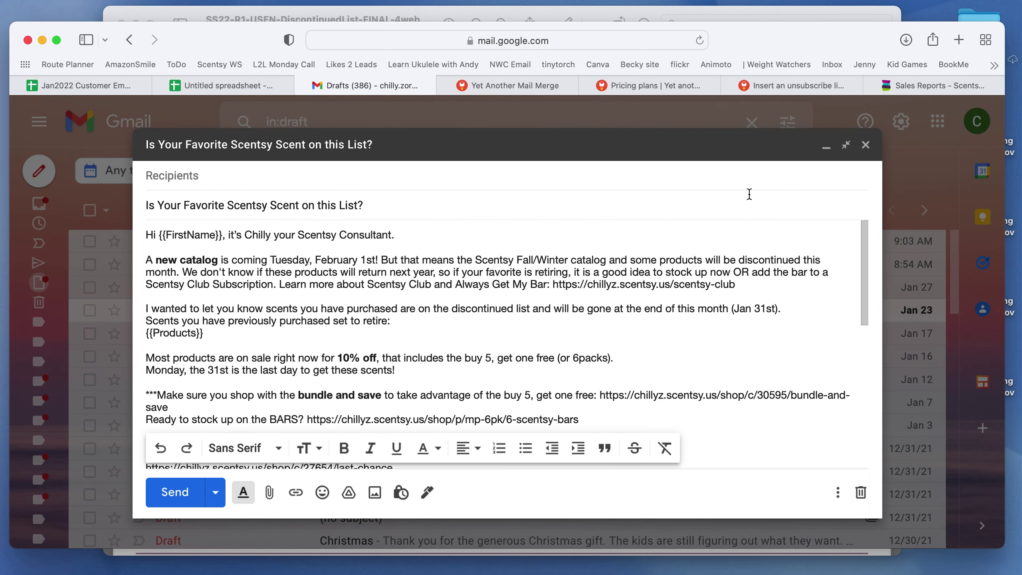
pyautogui.click(222, 86)
pyautogui.click(84, 87)
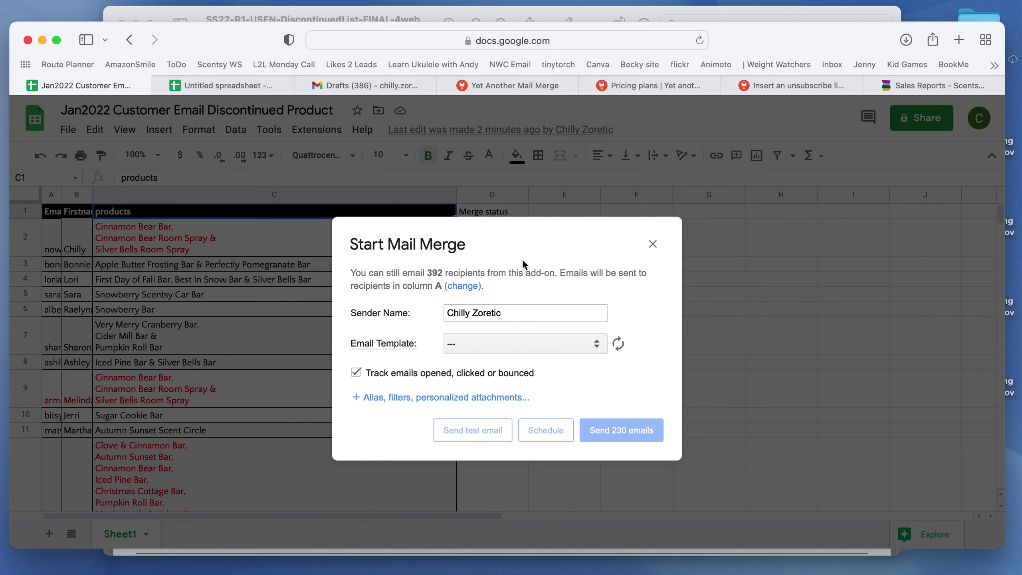
# Step: Choose the 'Is Your Favorite Scentsy Scent on this List?' draft as template and review it in Gmail
pyautogui.click(535, 347)
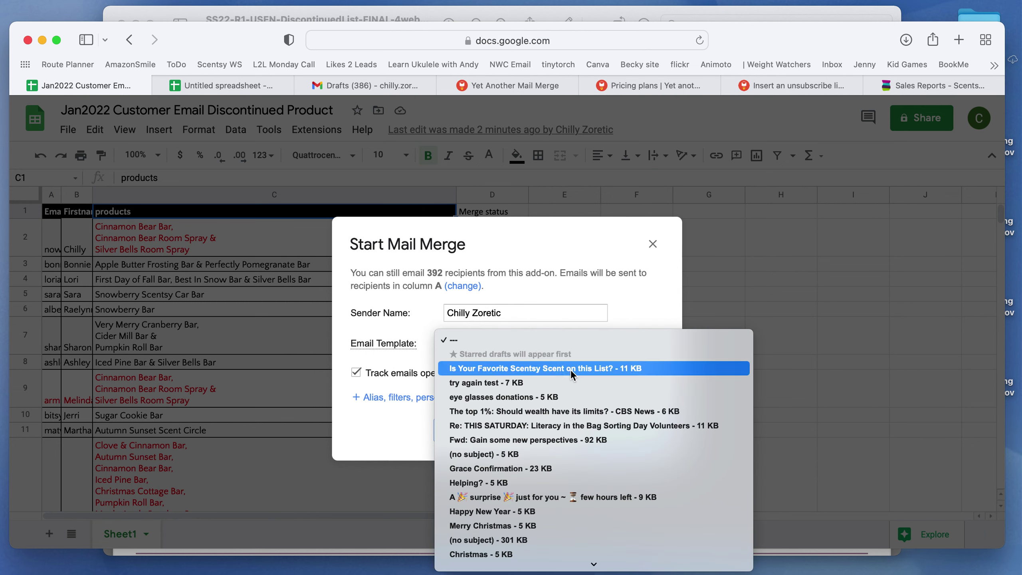
pyautogui.click(487, 370)
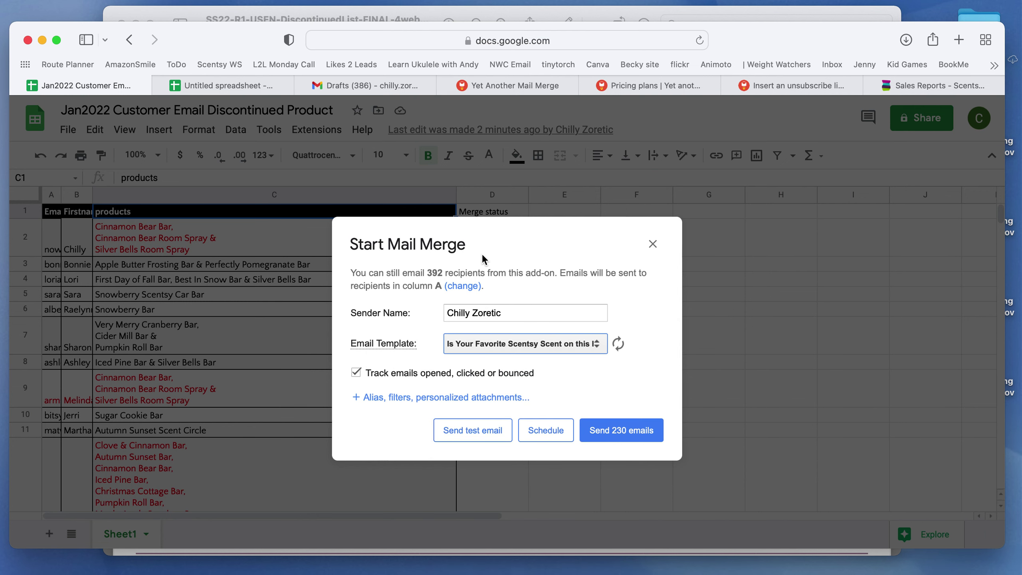
pyautogui.click(364, 85)
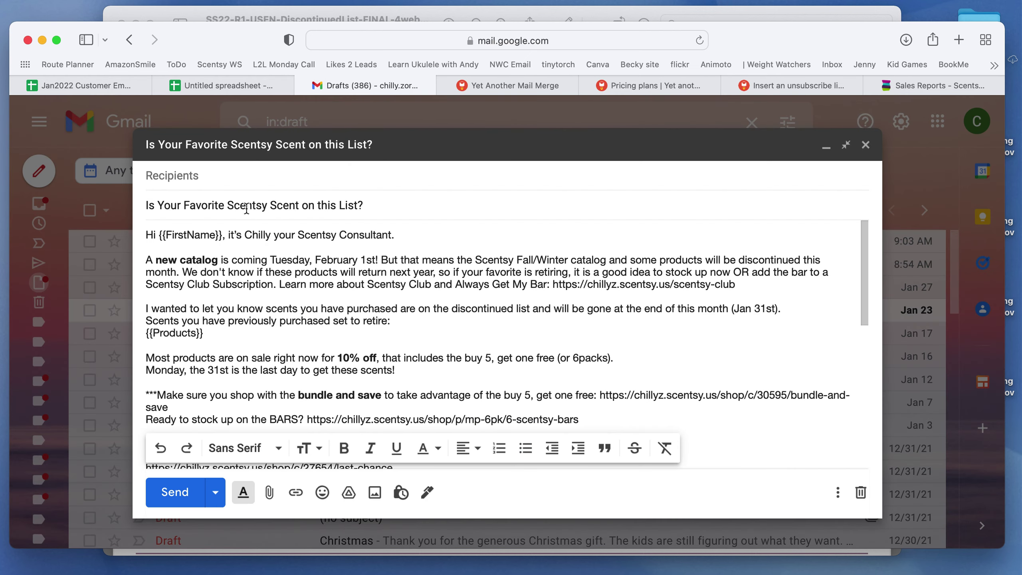
pyautogui.click(383, 203)
pyautogui.press('cmd+a')
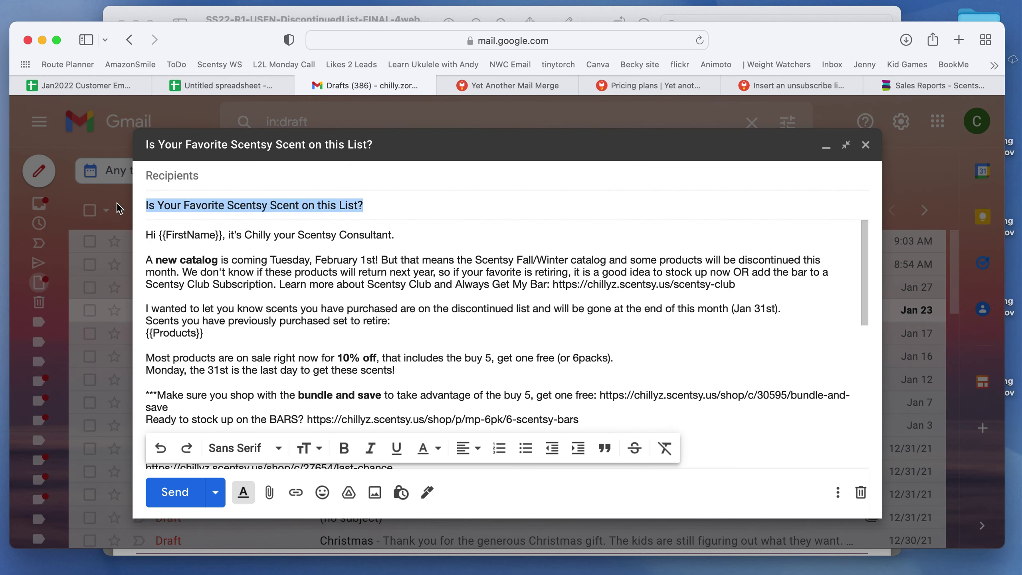
# Step: Confirm the unsubscribe link is enabled under the merge's 'Alias, filters…' options
pyautogui.click(127, 86)
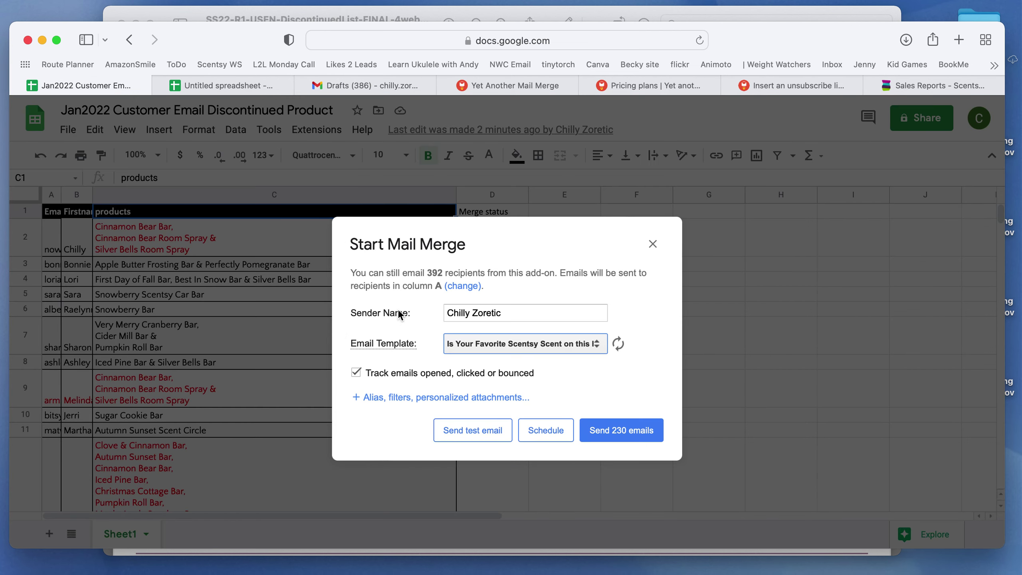
pyautogui.click(465, 396)
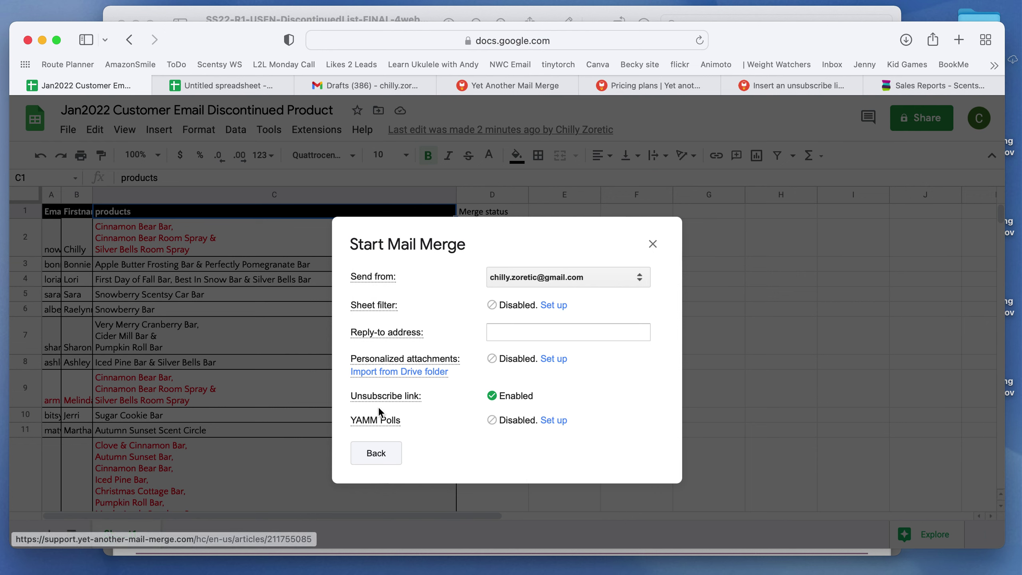
pyautogui.click(375, 453)
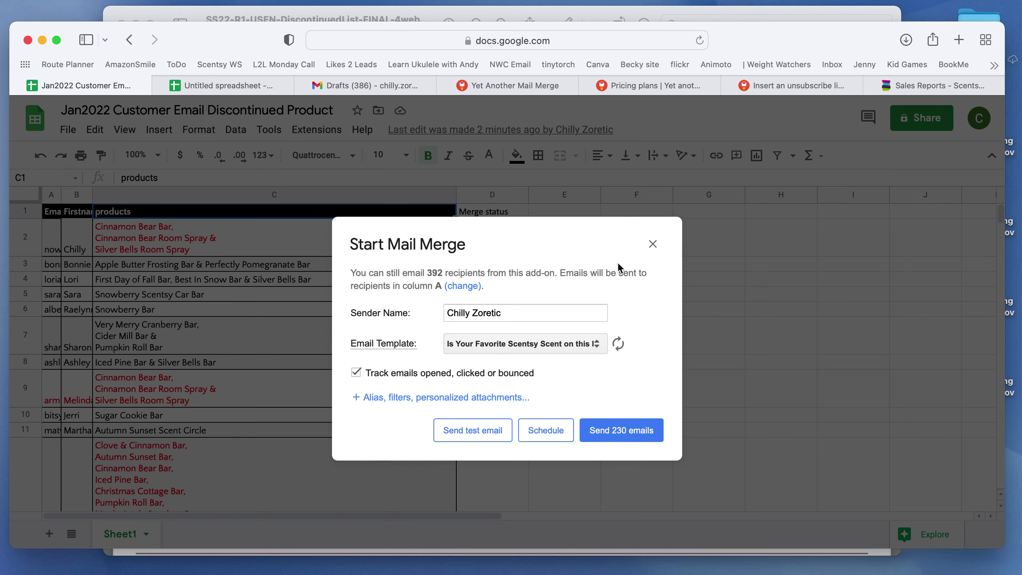
# Step: Reread the 'Insert an unsubscribe link' support article, then return to the Scentsy draft in Gmail
pyautogui.click(763, 85)
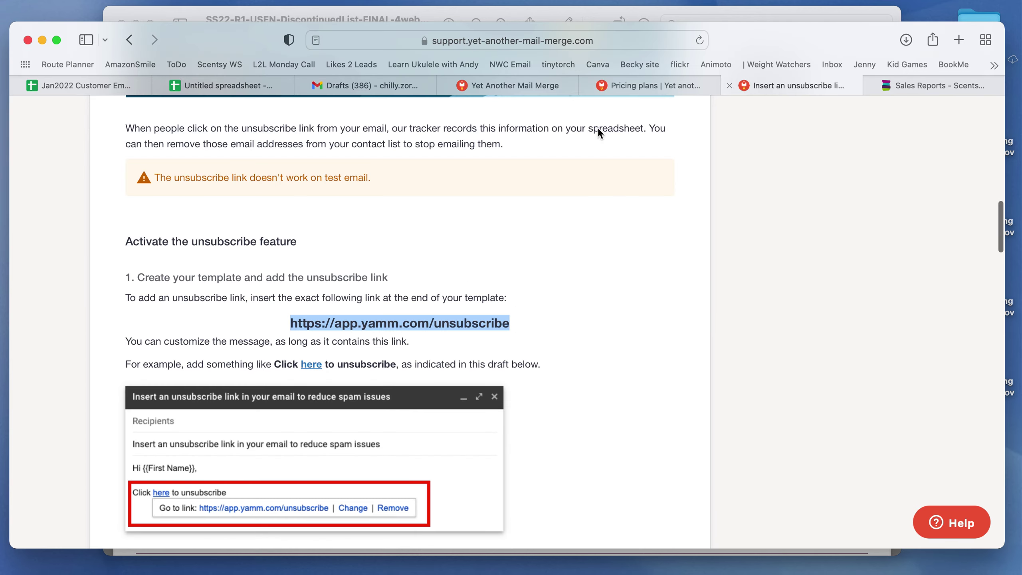
pyautogui.scroll(10, 674, 264)
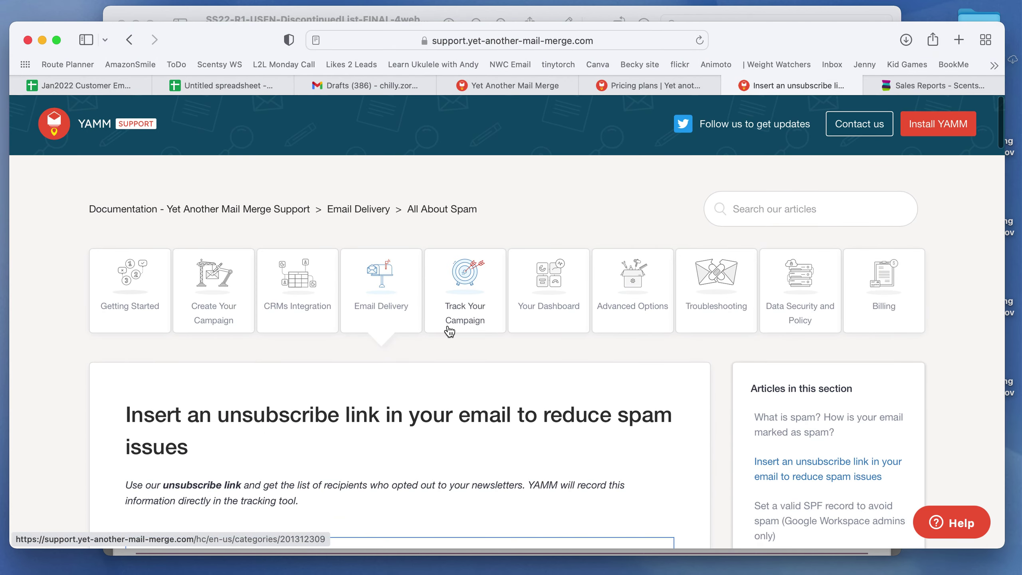
pyautogui.scroll(-5, 449, 328)
pyautogui.scroll(-15, 449, 331)
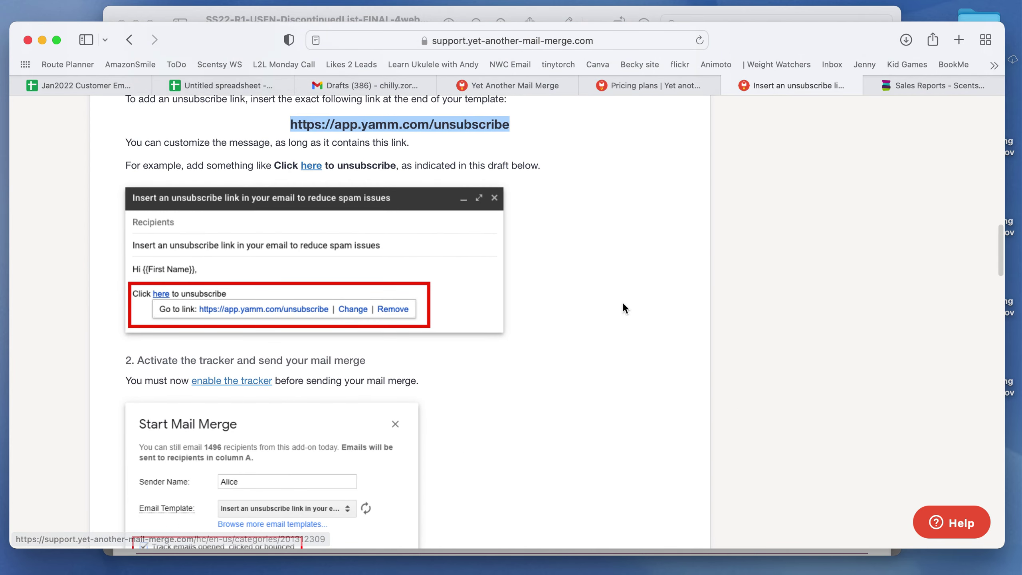
pyautogui.scroll(3, 623, 307)
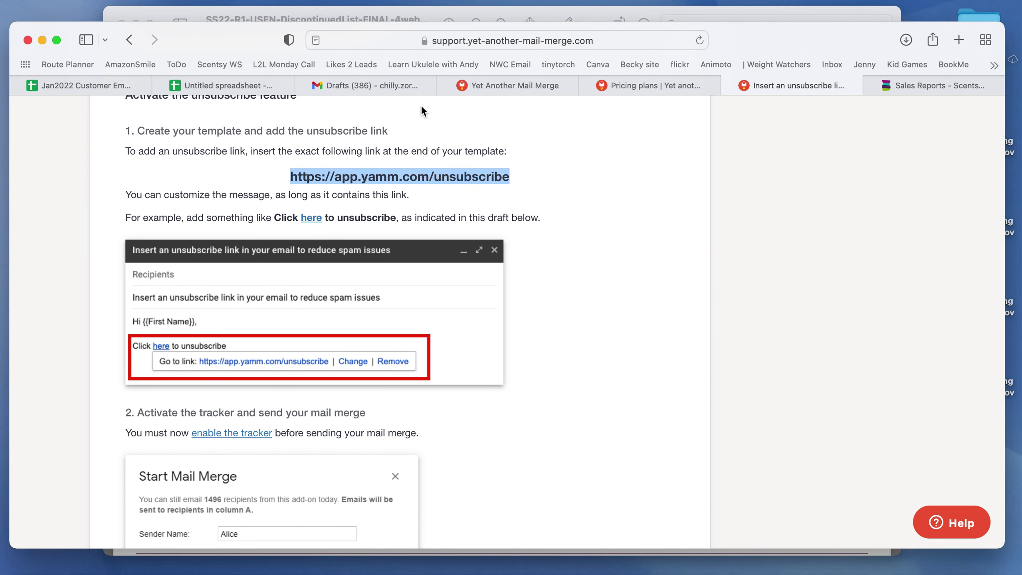
pyautogui.click(407, 85)
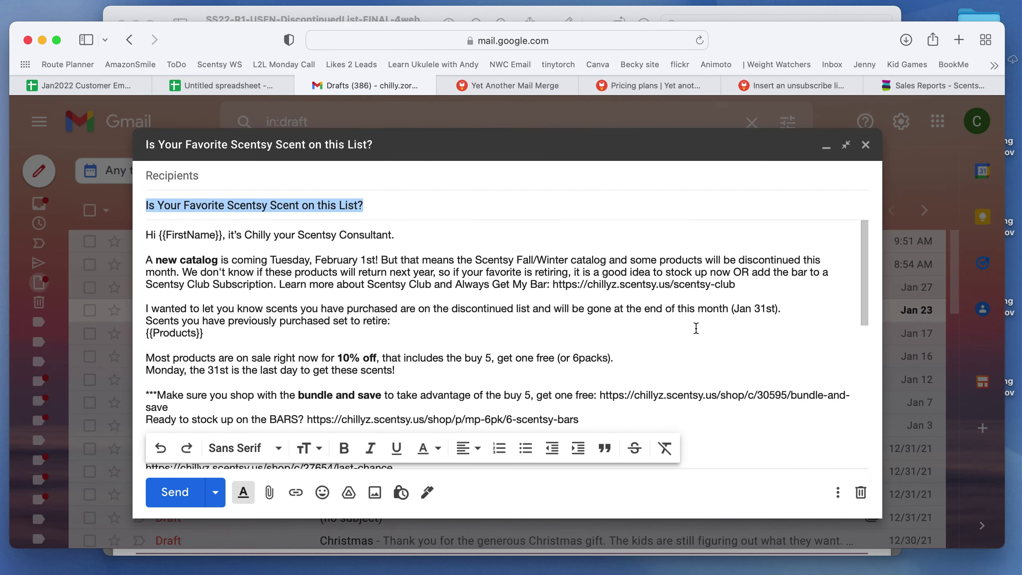
# Step: Send a test email of the Scentsy merge to yourself, then start a new blank browser tab
pyautogui.click(117, 86)
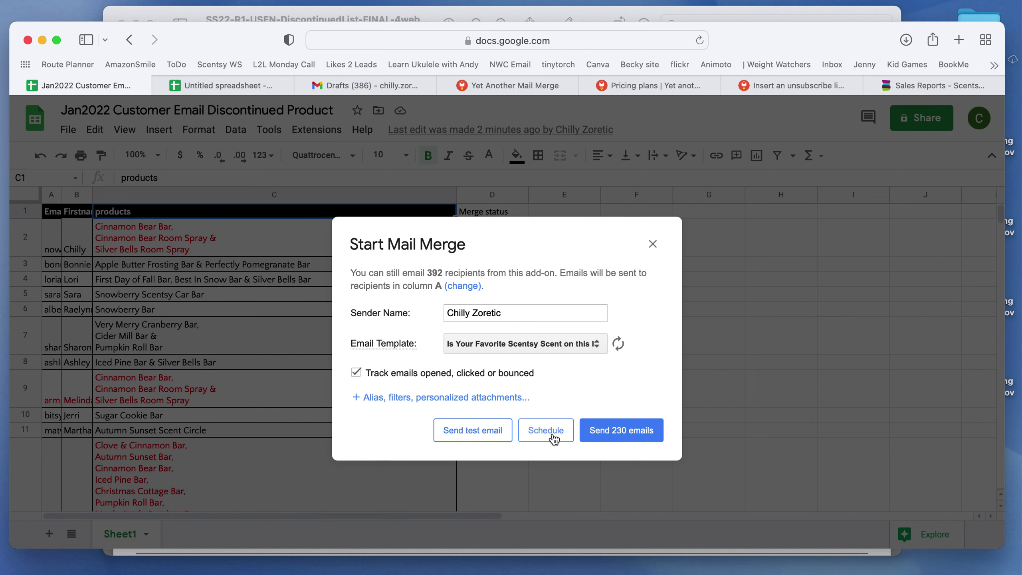
pyautogui.click(466, 435)
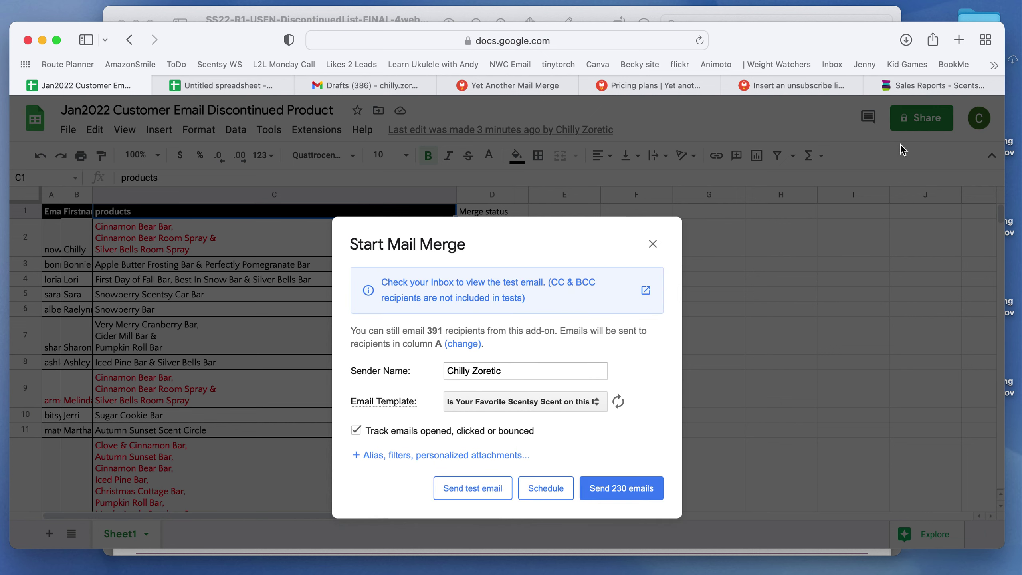
pyautogui.click(960, 39)
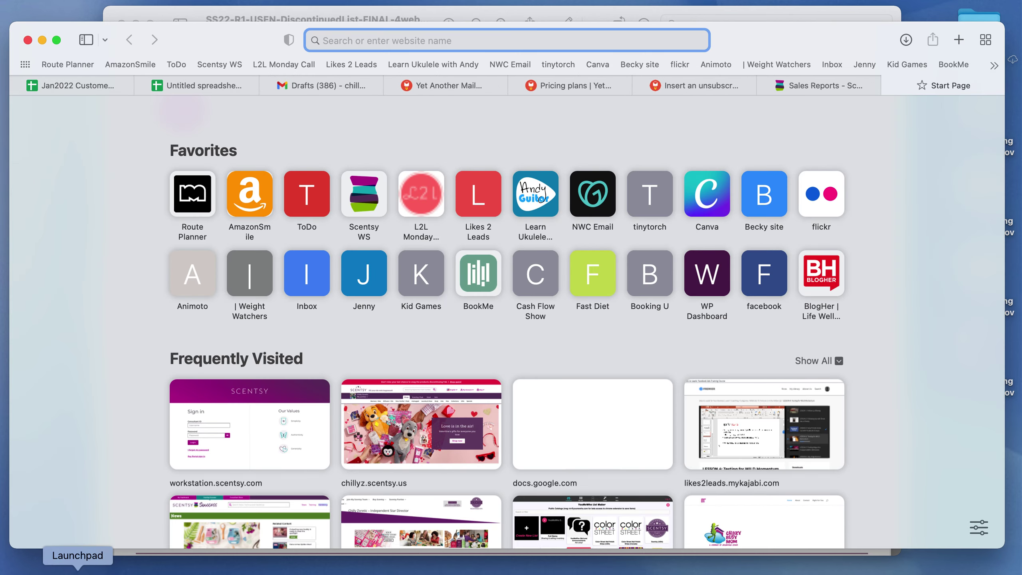
# Step: Load gmail.com and open the newly arrived Scentsy test email
pyautogui.moveTo(73, 547); pyautogui.dragTo(80, 155)
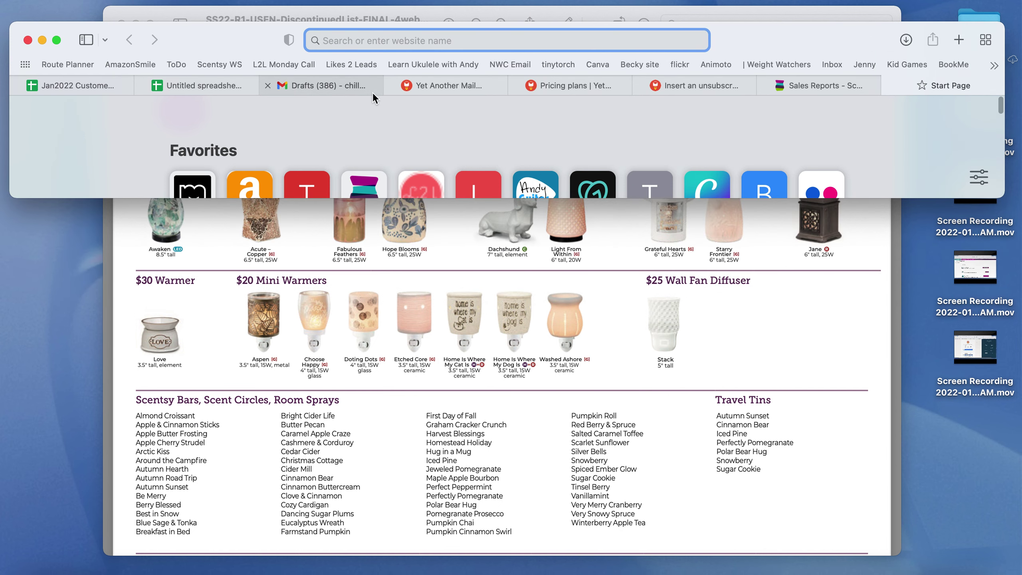
pyautogui.write('gma')
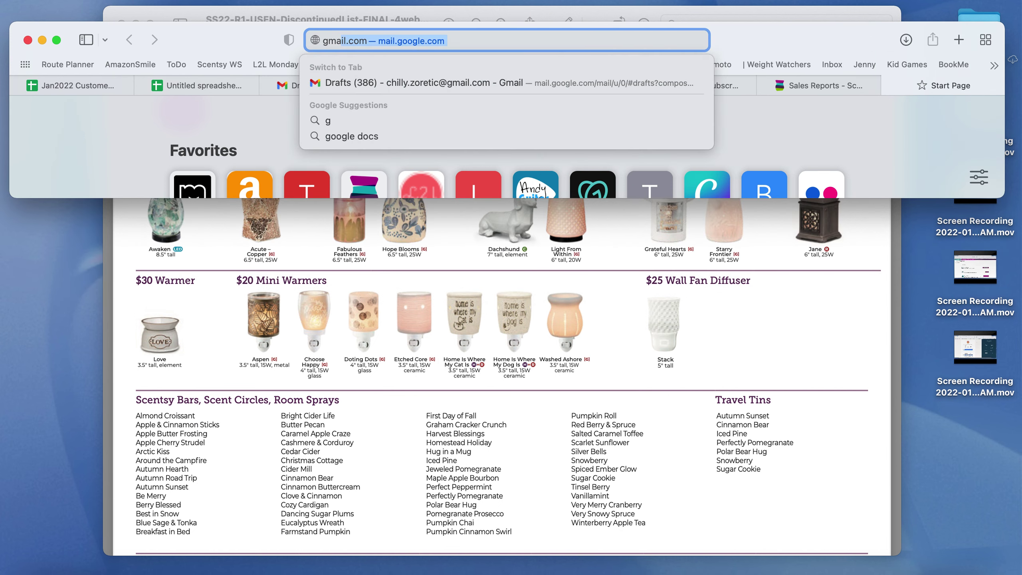
pyautogui.press('Return')
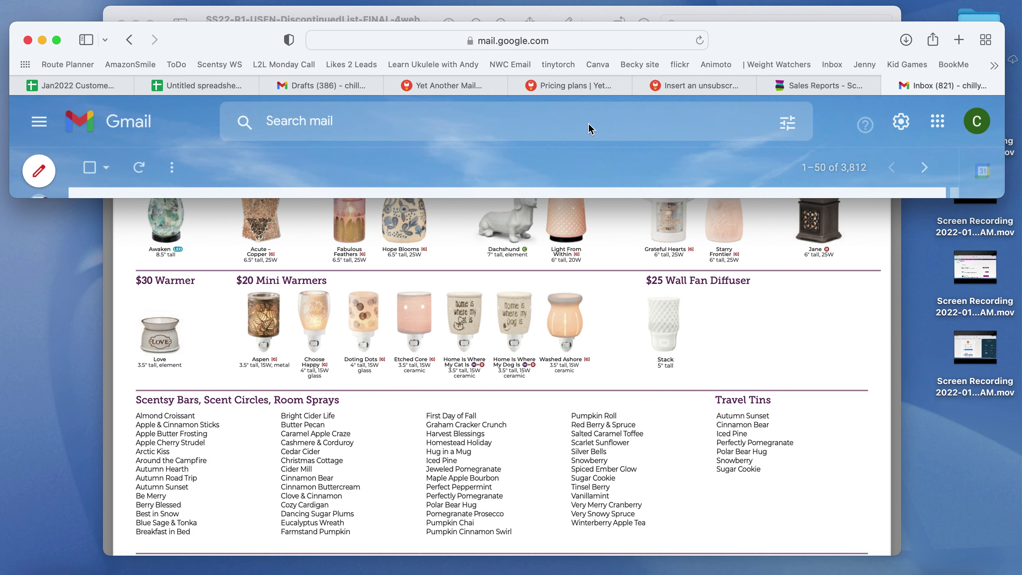
pyautogui.click(811, 165)
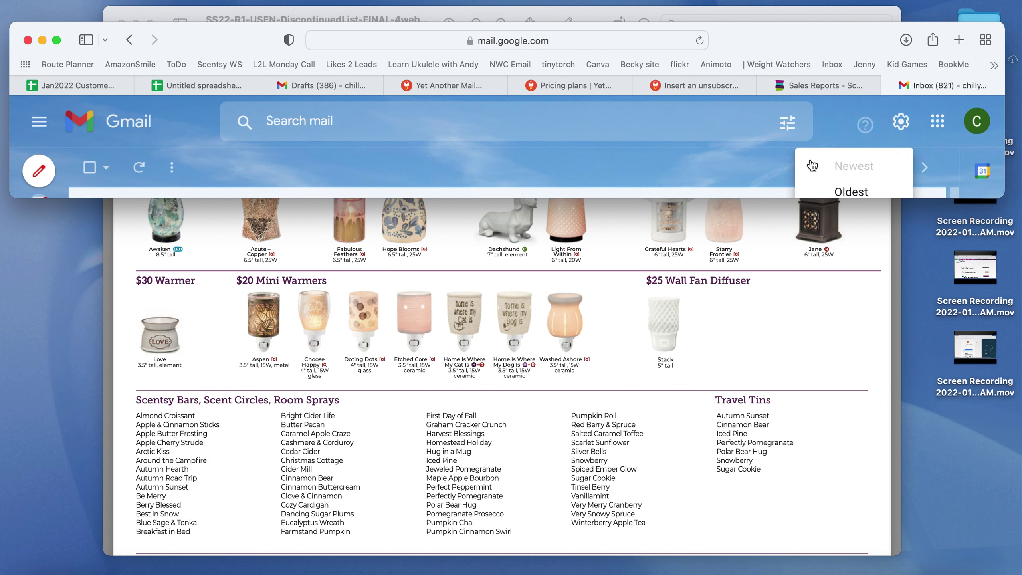
pyautogui.click(652, 152)
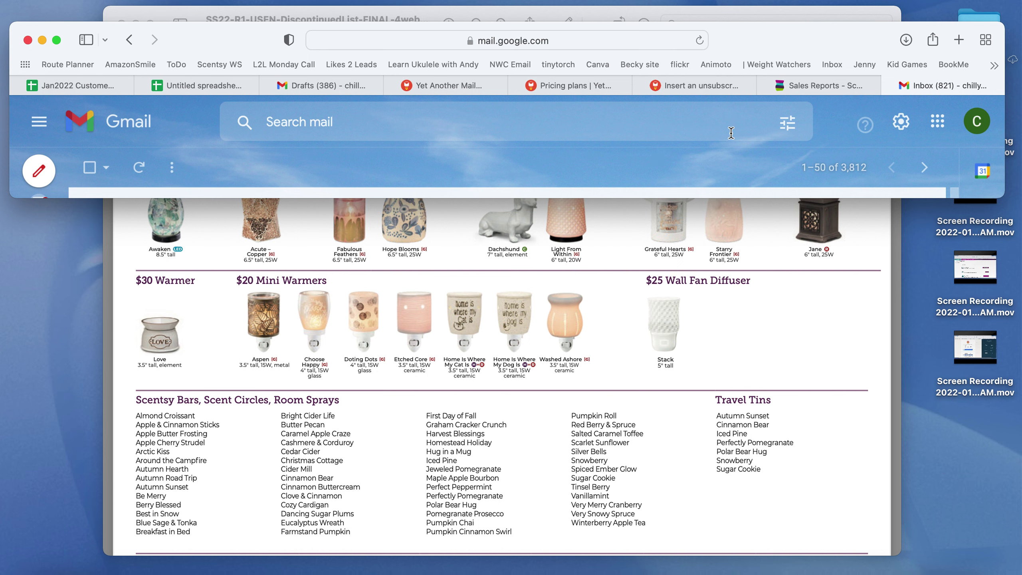
pyautogui.moveTo(705, 220); pyautogui.dragTo(705, 257)
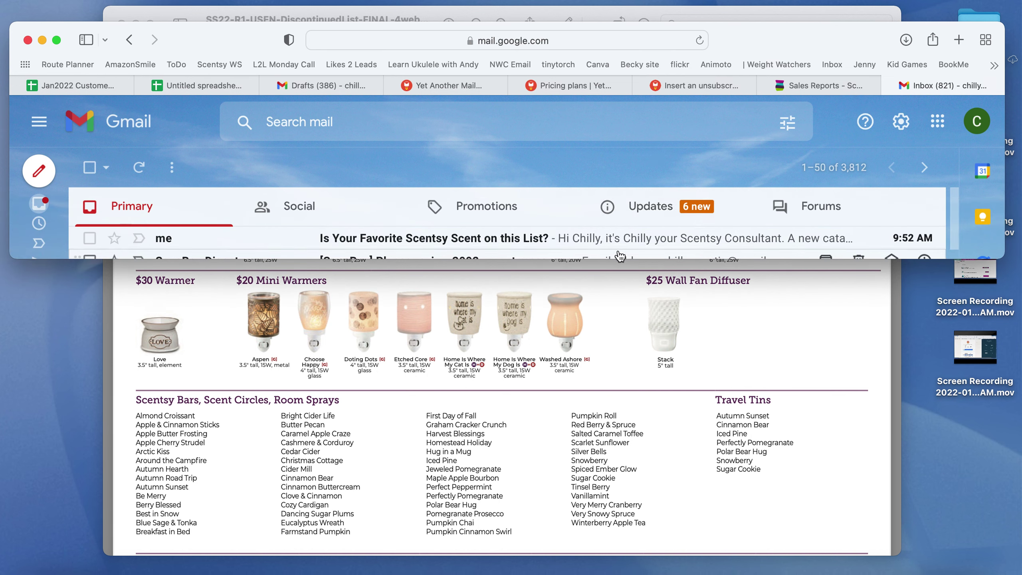
pyautogui.click(426, 241)
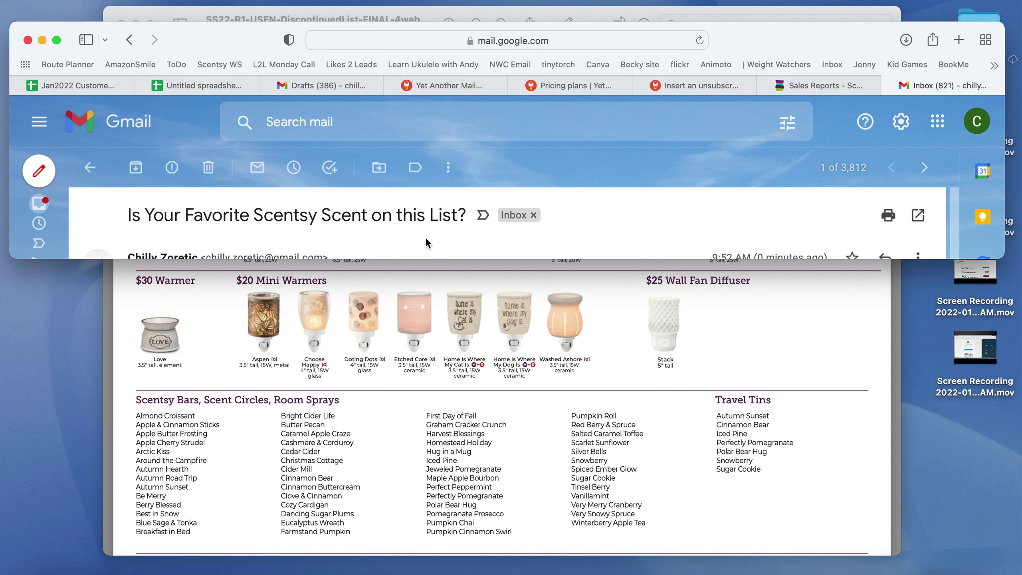
# Step: Check the email's purchased-scents line and personalized list of retiring Cinnamon Bear/Silver Bells scents
pyautogui.moveTo(432, 421); pyautogui.dragTo(433, 511)
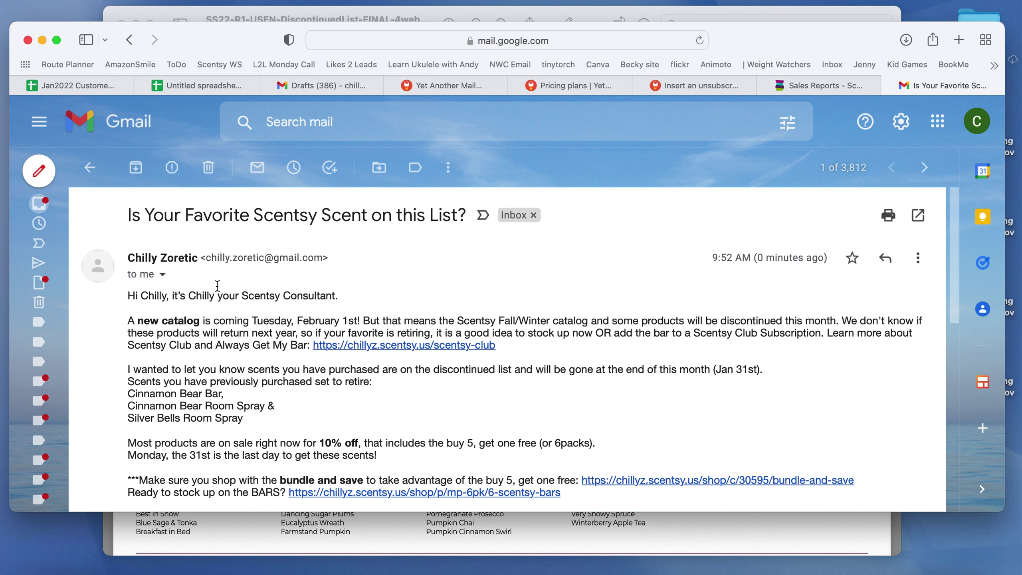
pyautogui.scroll(-3, 304, 363)
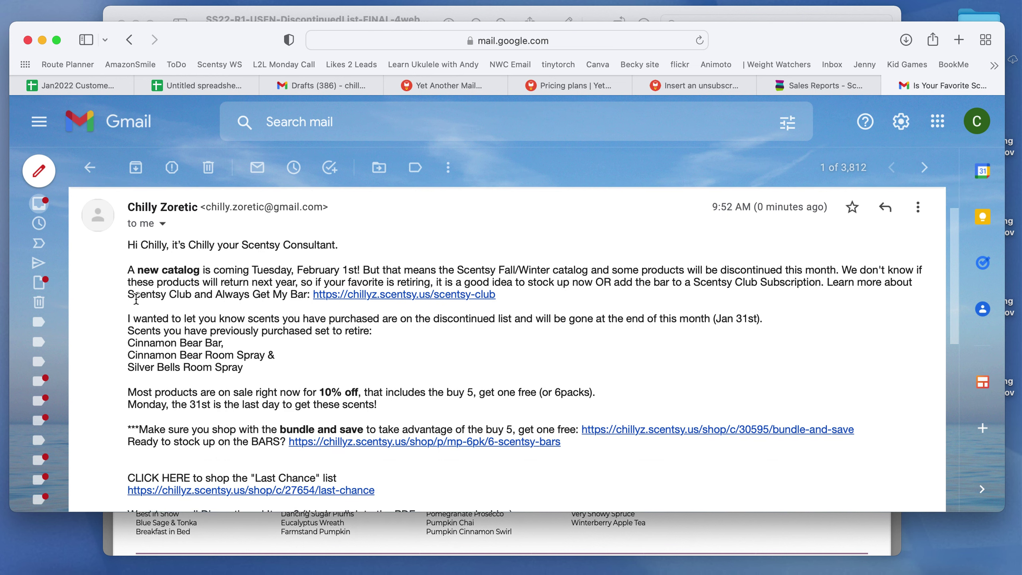
pyautogui.moveTo(128, 319); pyautogui.dragTo(377, 320)
pyautogui.moveTo(268, 368); pyautogui.dragTo(121, 340)
pyautogui.moveTo(341, 371)
pyautogui.mouseDown()
pyautogui.moveTo(257, 368)
pyautogui.moveTo(120, 340)
pyautogui.mouseUp()
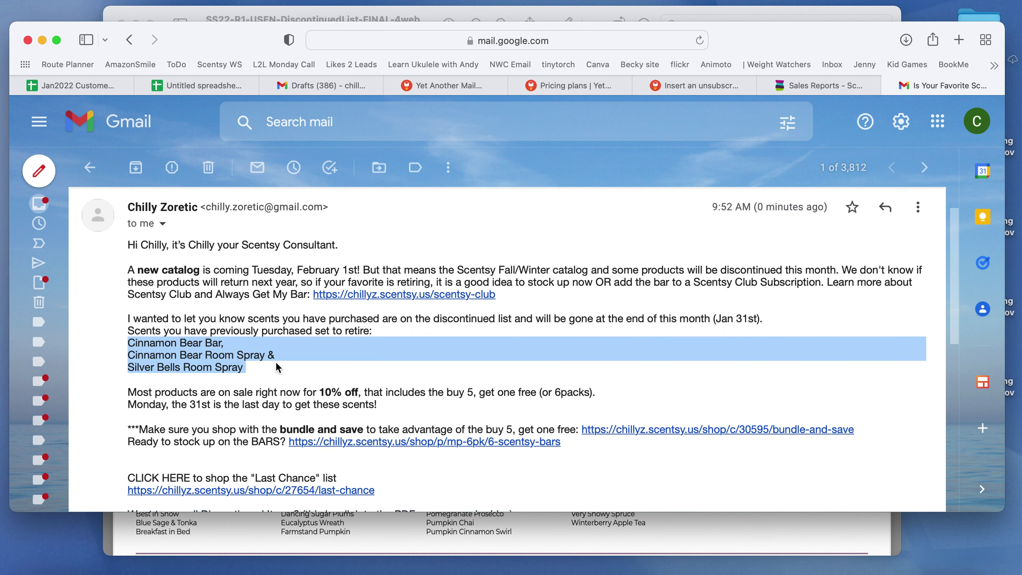
pyautogui.scroll(-5, 332, 368)
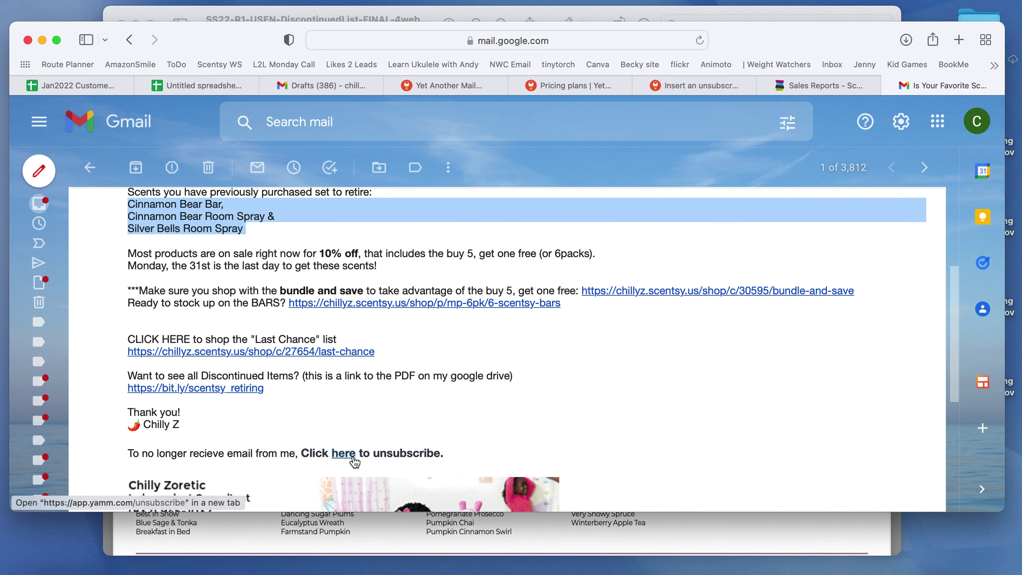
pyautogui.scroll(7, 503, 443)
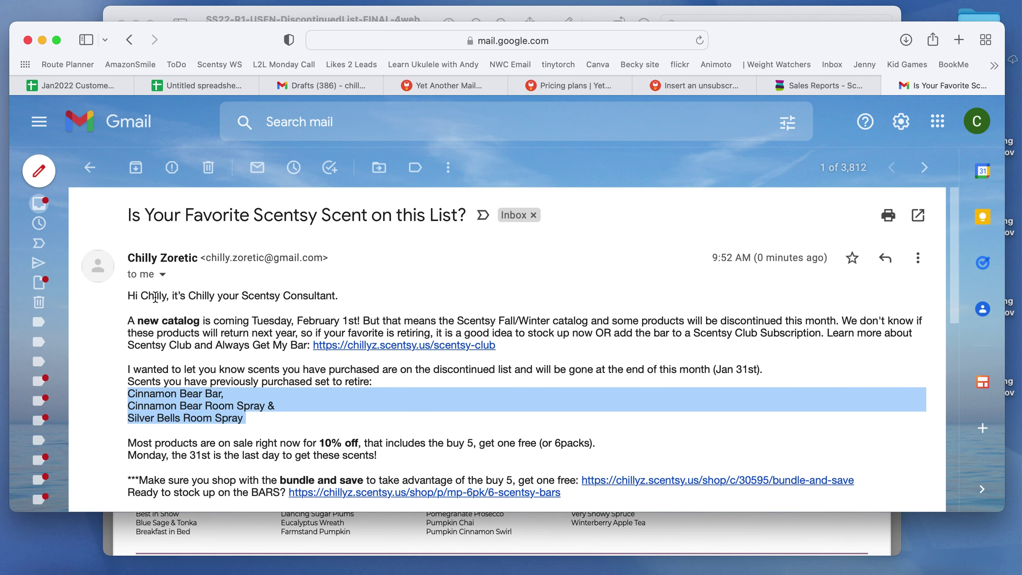
# Step: Send all 230 merged emails from the Start Mail Merge dialog and close the summary
pyautogui.click(96, 86)
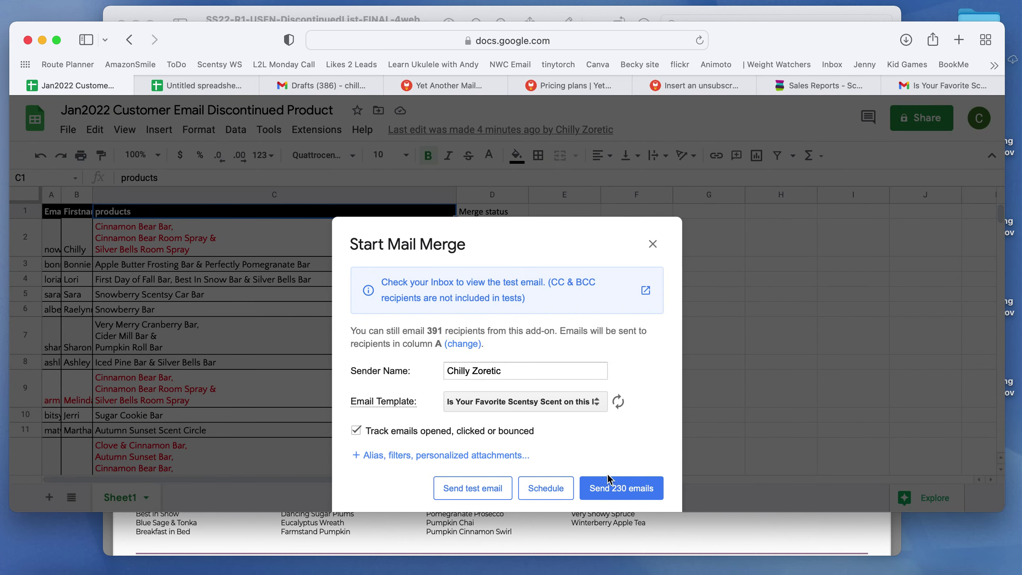
pyautogui.click(622, 489)
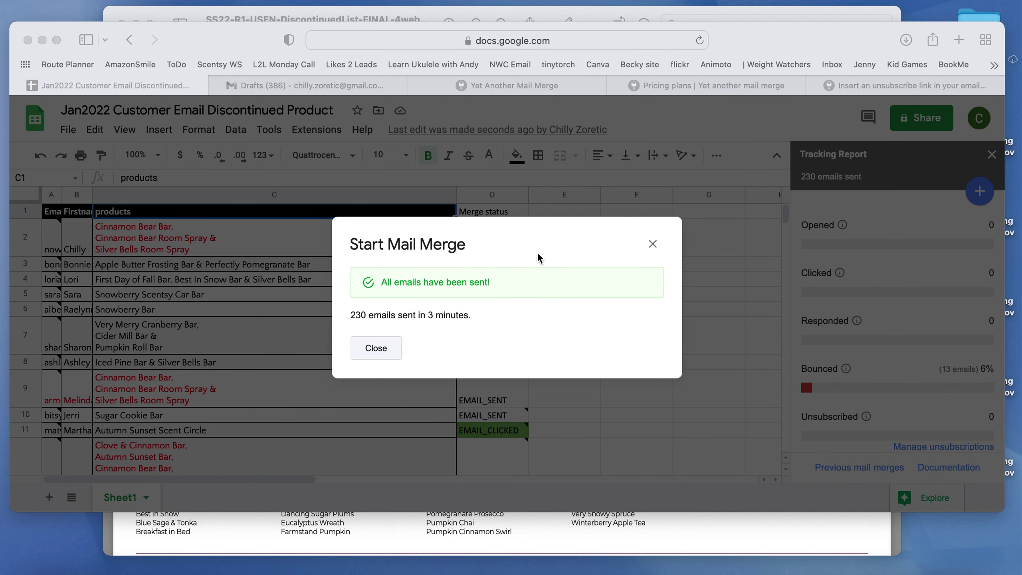
pyautogui.click(374, 349)
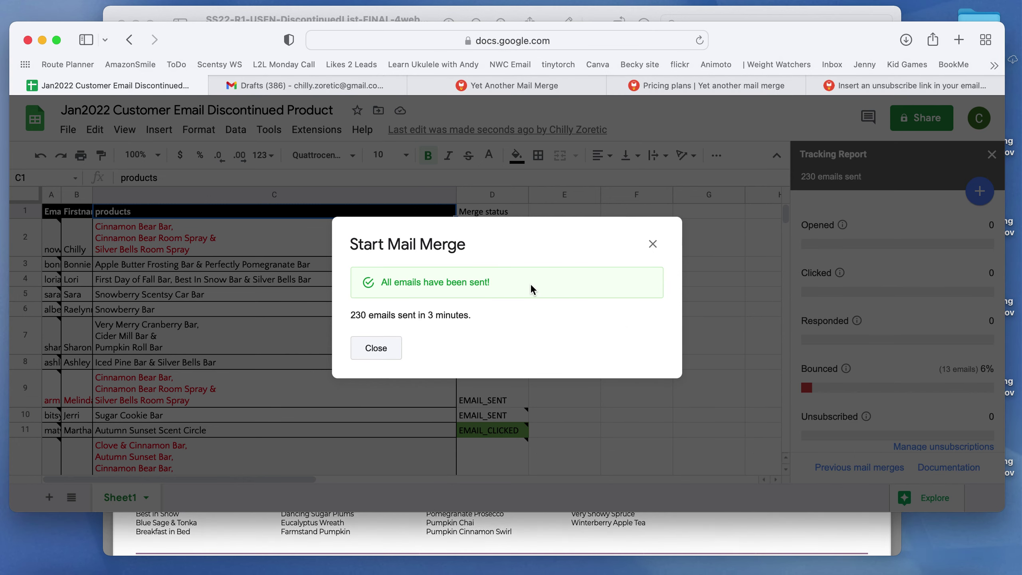
pyautogui.click(373, 353)
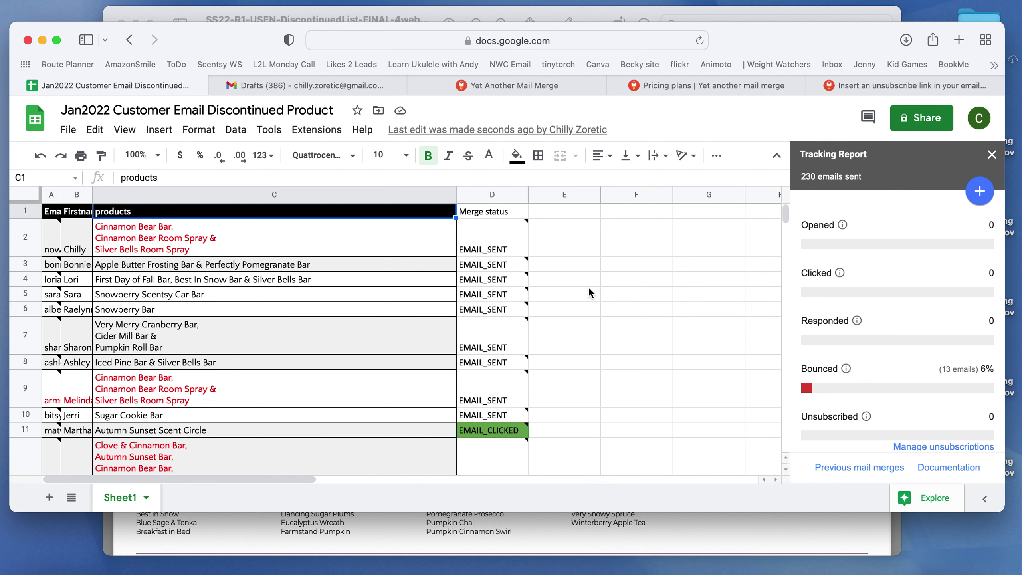
# Step: Review column D's EMAIL_SENT and BOUNCED statuses and the Tracking Report's 13 bounces
pyautogui.moveTo(949, 368)
pyautogui.scroll(-10, 527, 342)
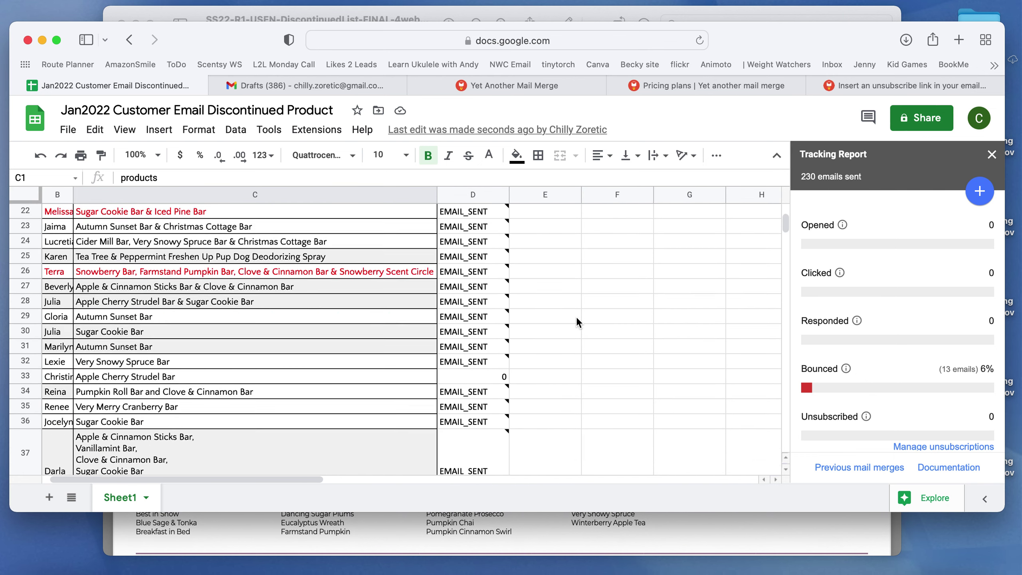
pyautogui.scroll(-3, 576, 323)
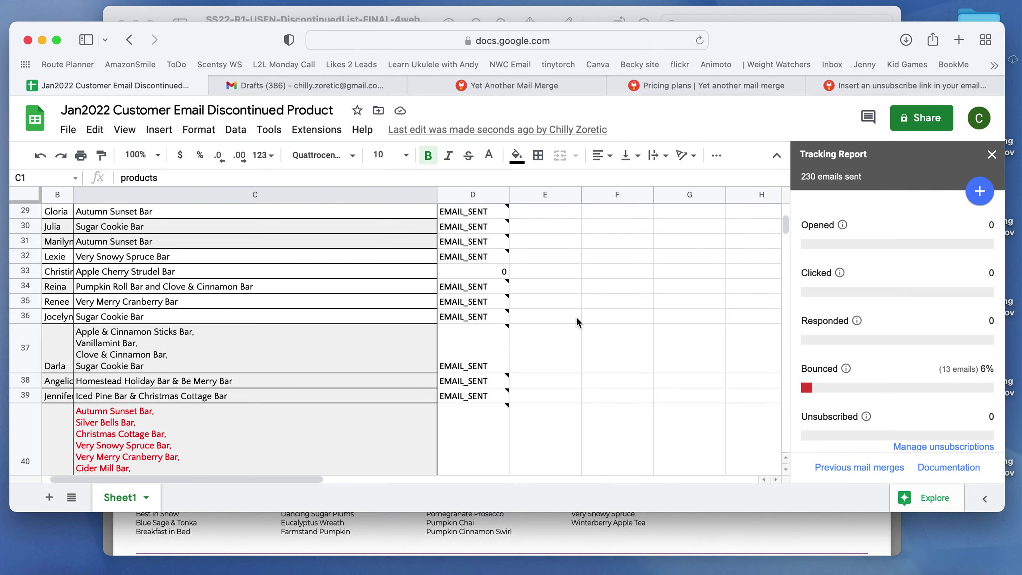
pyautogui.scroll(-5, 576, 318)
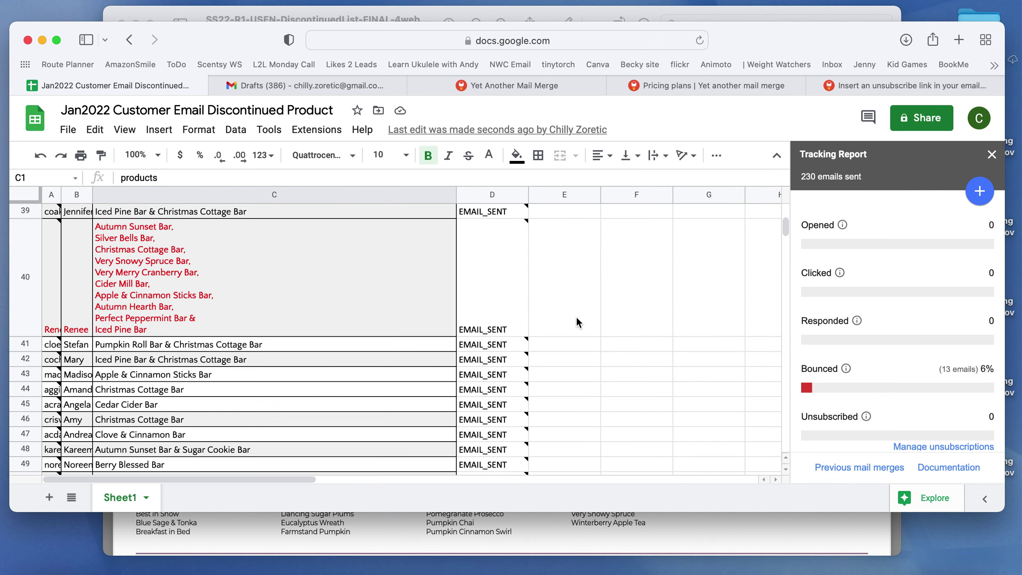
pyautogui.scroll(-15, 576, 318)
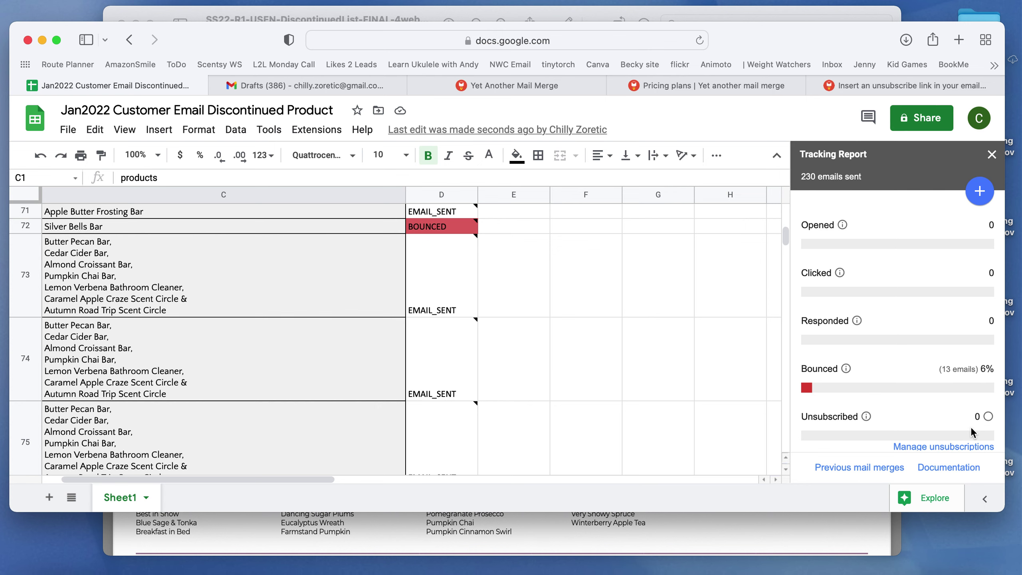
pyautogui.scroll(20, 574, 333)
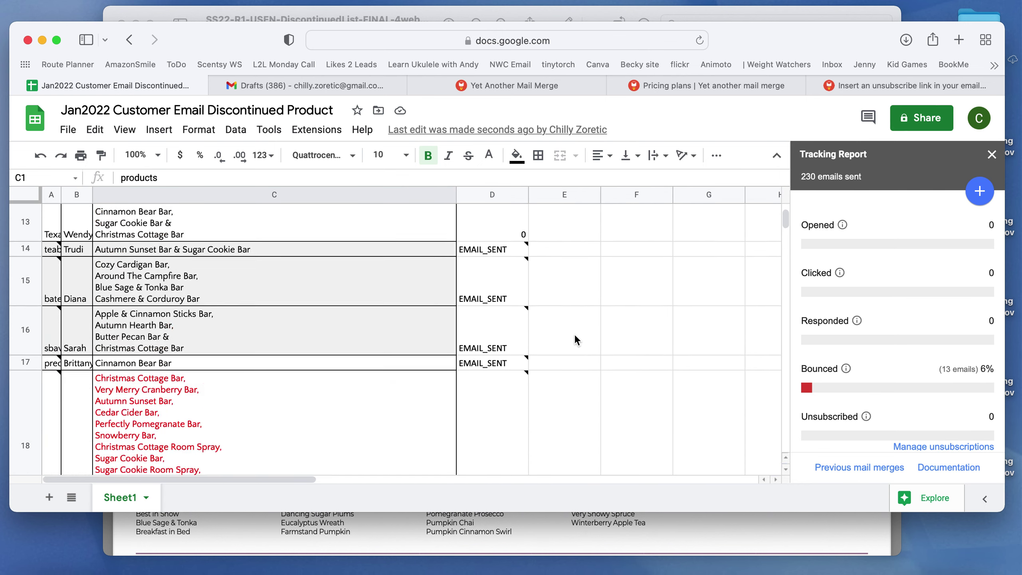
pyautogui.scroll(5, 575, 336)
pyautogui.moveTo(483, 429)
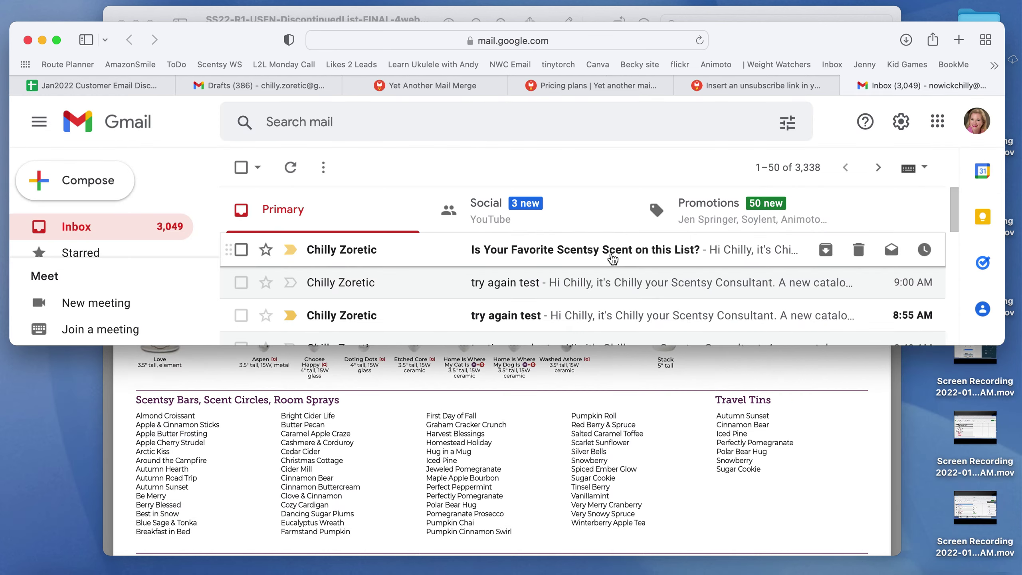
# Step: Read the received Scentsy email listing Cinnamon Bear and Silver Bells scents, then return to the sheet
pyautogui.click(609, 257)
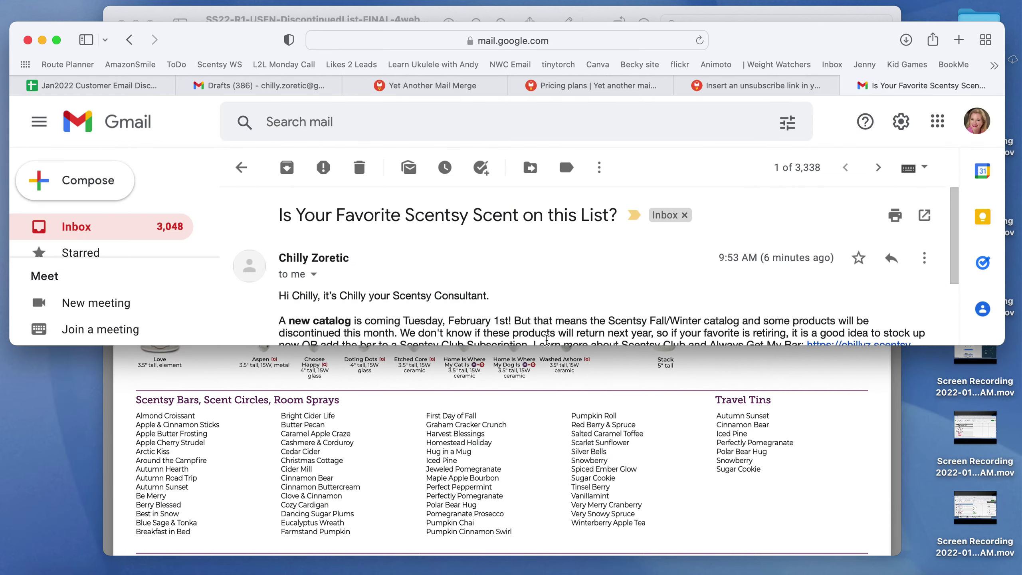
pyautogui.moveTo(546, 347); pyautogui.dragTo(552, 527)
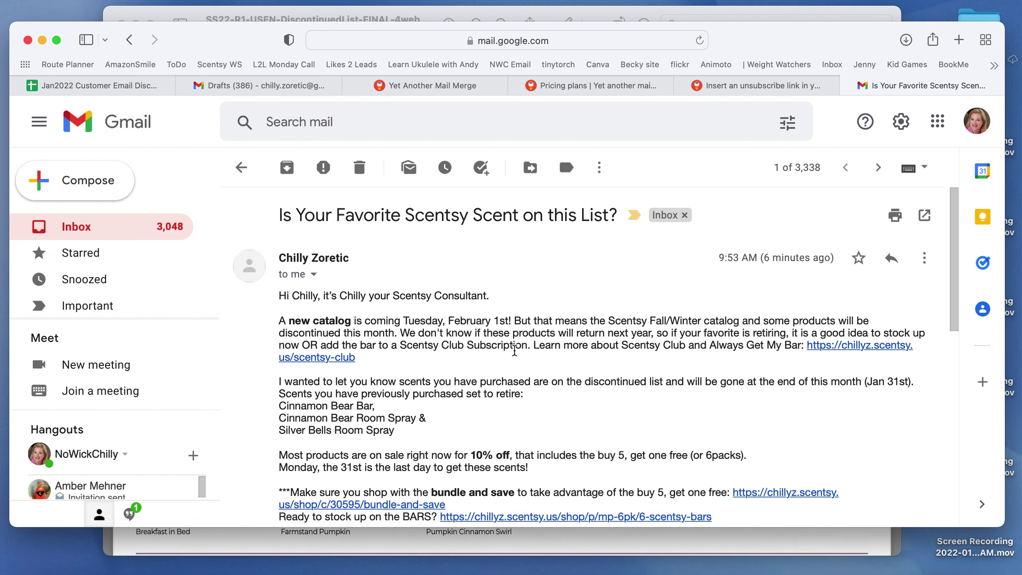
pyautogui.scroll(-1, 519, 358)
pyautogui.scroll(-10, 518, 358)
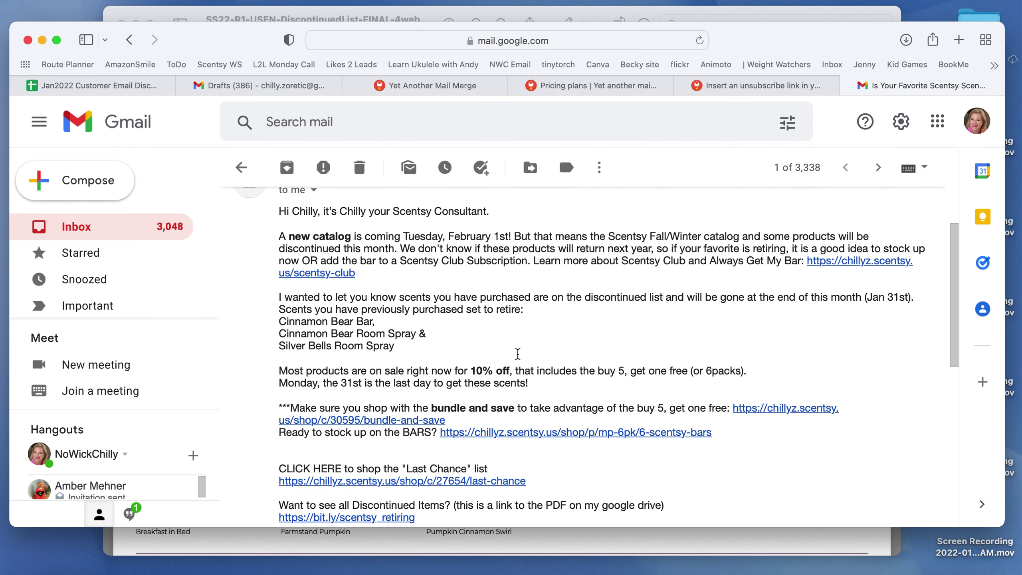
pyautogui.scroll(-10, 517, 354)
pyautogui.scroll(20, 518, 354)
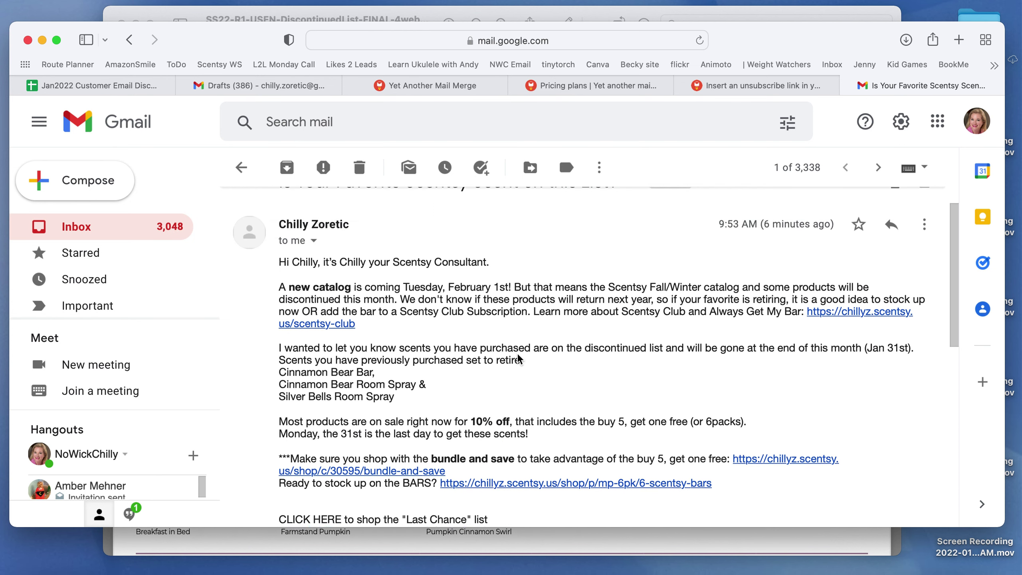
pyautogui.scroll(-5, 518, 354)
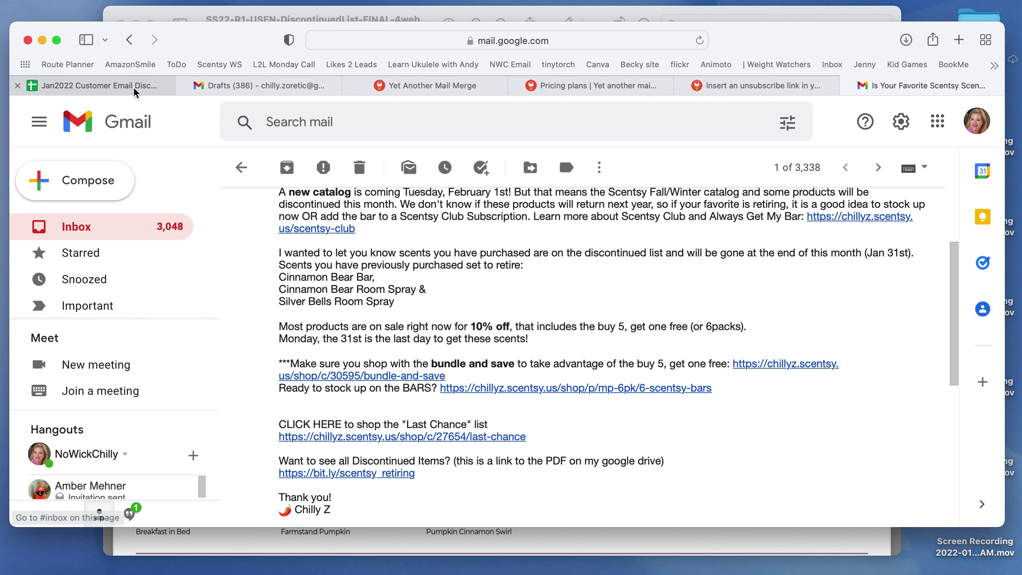
pyautogui.click(153, 86)
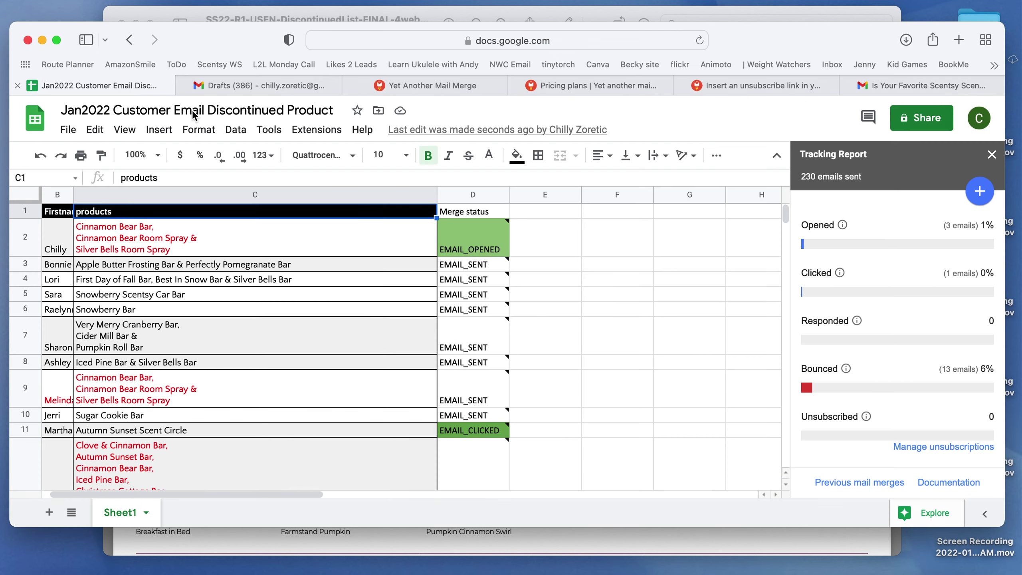
# Step: Check cell D2's EMAIL_OPENED note with its opened time, then return to the Gmail email
pyautogui.click(489, 235)
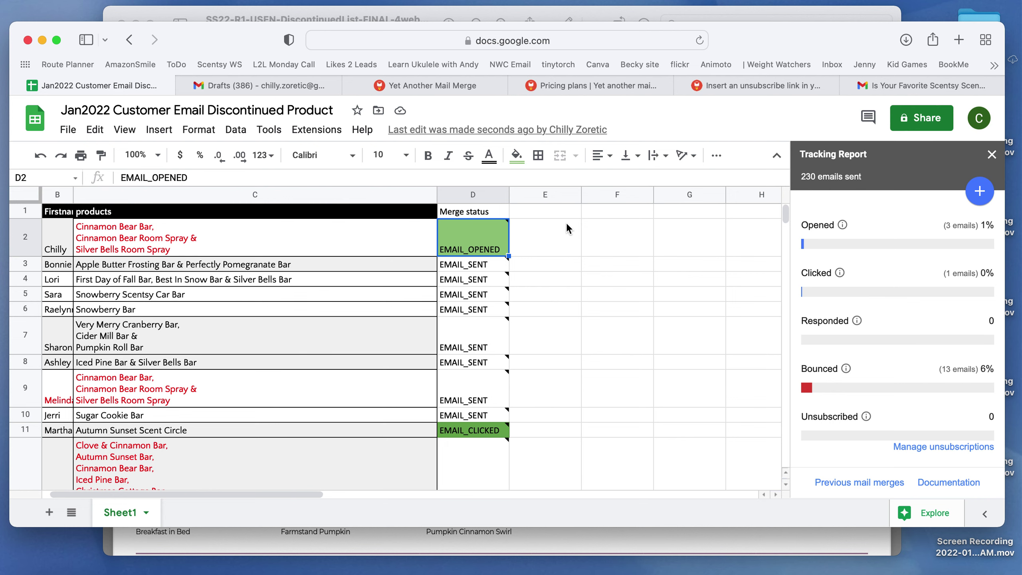
pyautogui.click(916, 86)
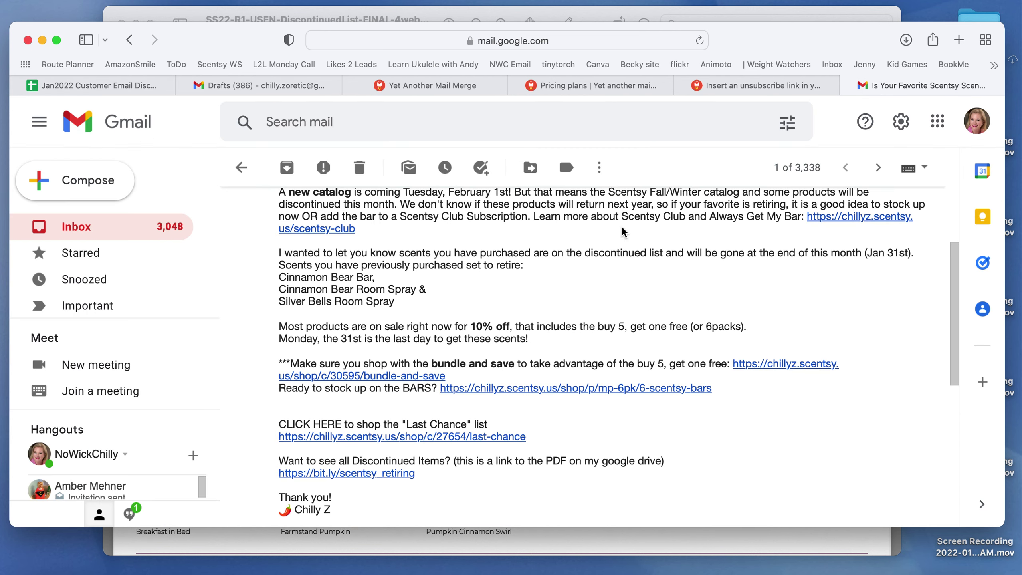
# Step: Reply to the Scentsy email with 'thank you for letting me know.' and send it
pyautogui.scroll(4, 244, 278)
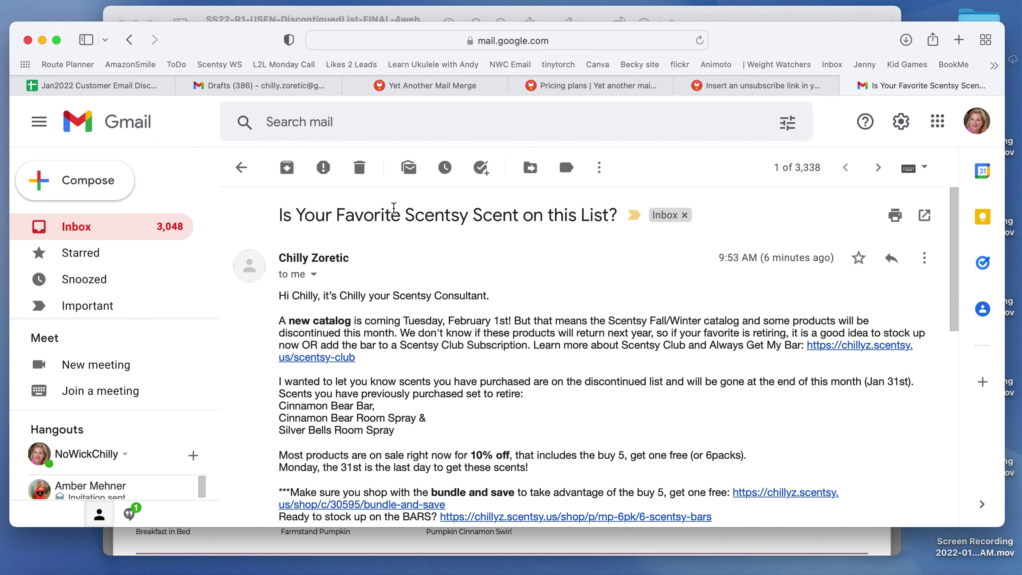
pyautogui.click(891, 257)
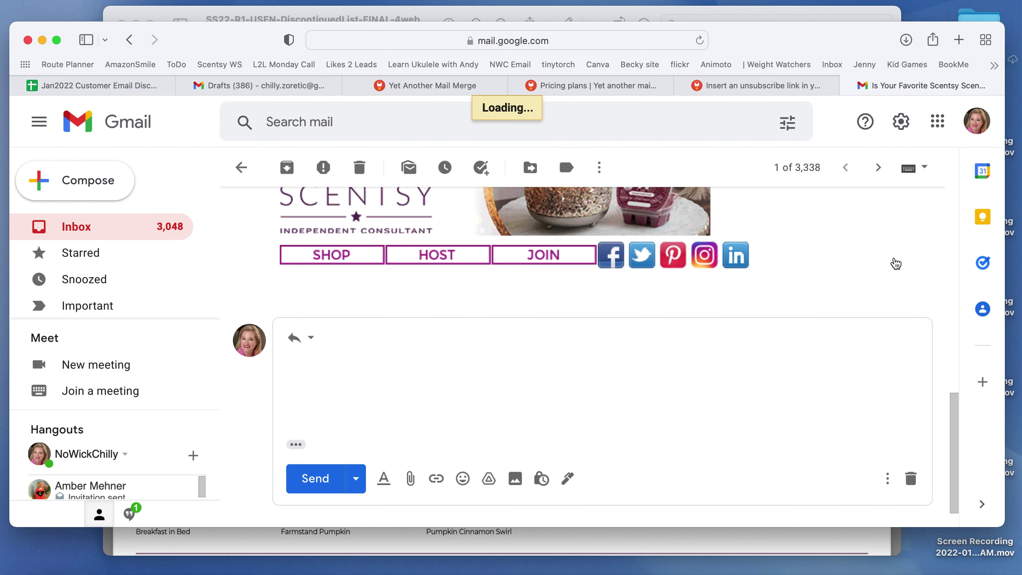
pyautogui.write('thank you')
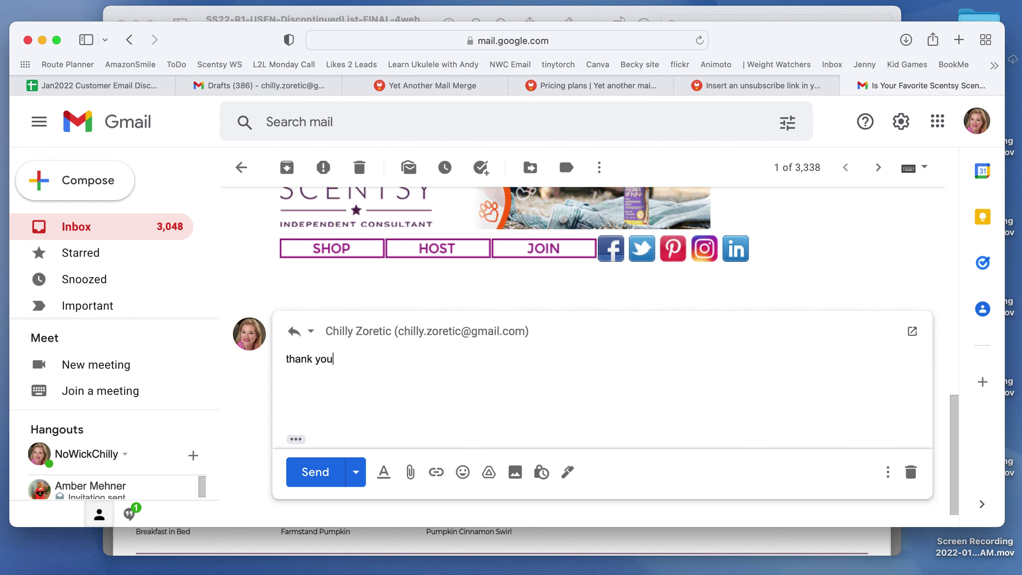
pyautogui.write(' for let')
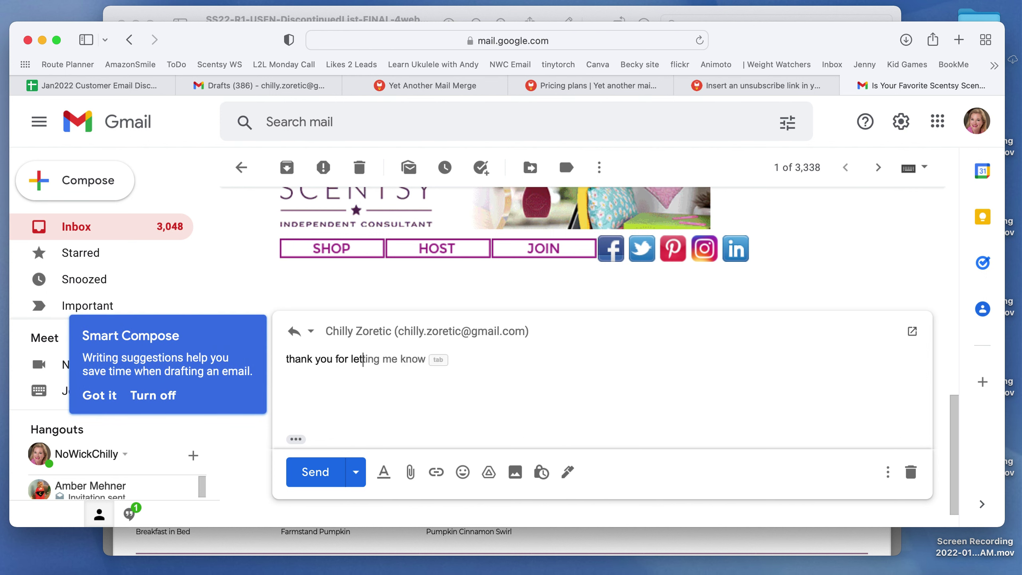
pyautogui.write('ting mje k o')
pyautogui.press('BackSpace')
pyautogui.press('BackSpace')
pyautogui.press('BackSpace')
pyautogui.press('BackSpace')
pyautogui.press('BackSpace')
pyautogui.press('BackSpace')
pyautogui.write('e k')
pyautogui.press('Tab')
pyautogui.write('.')
pyautogui.click(315, 471)
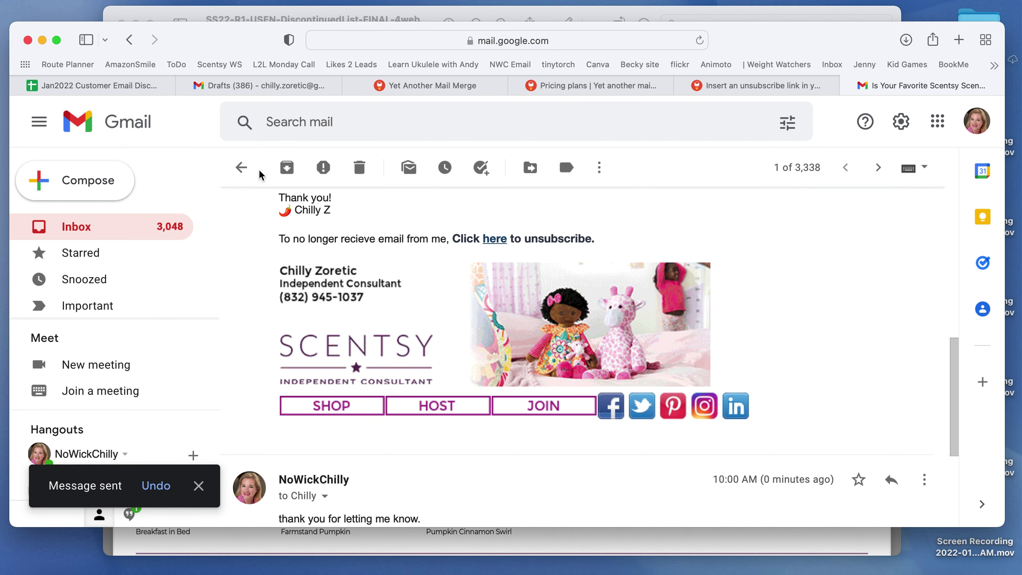
# Step: Review the first customer's RESPONDED status and the Tracking Report's 1 response and 14 bounces
pyautogui.click(159, 86)
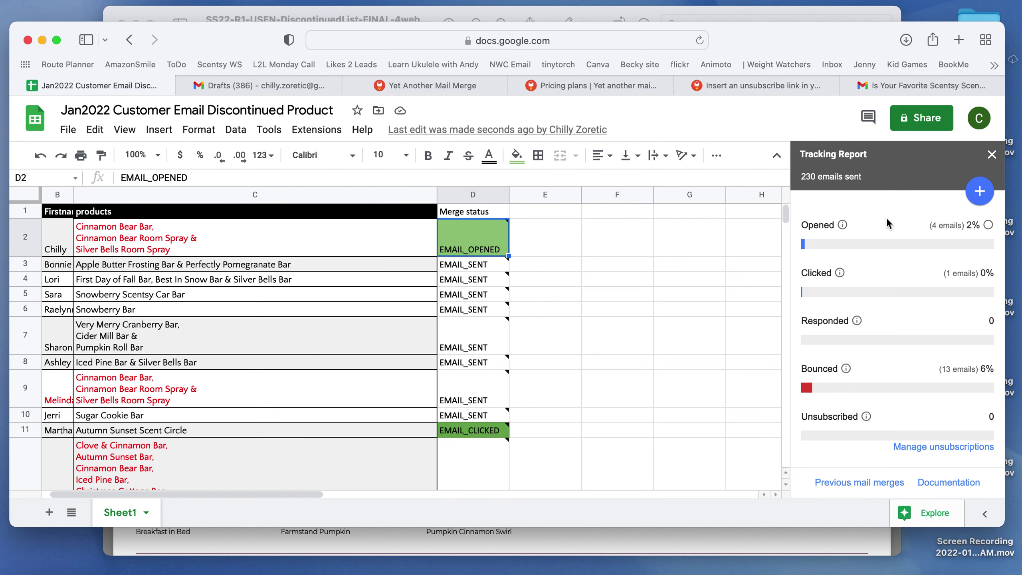
pyautogui.moveTo(503, 233)
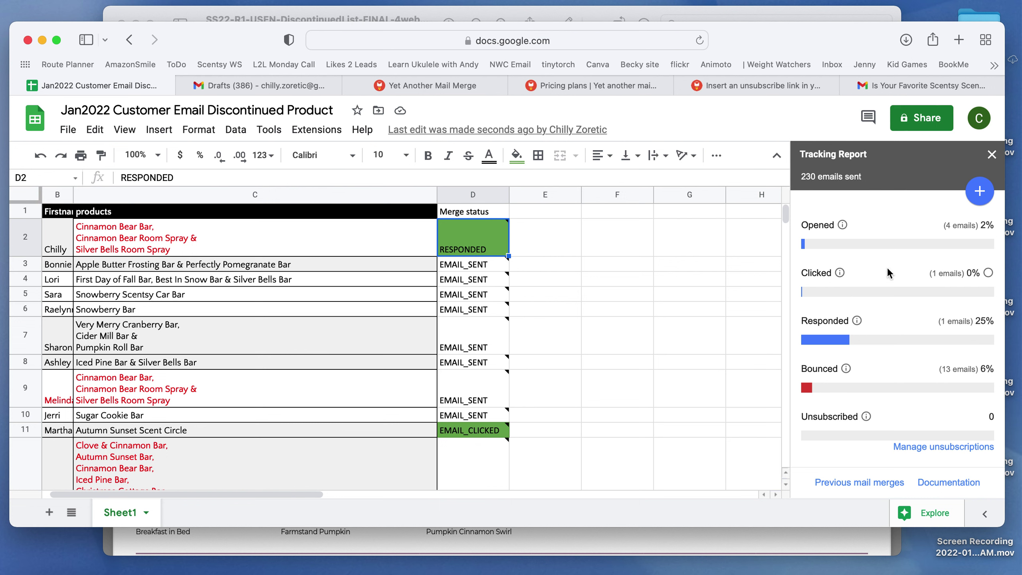
pyautogui.moveTo(841, 274)
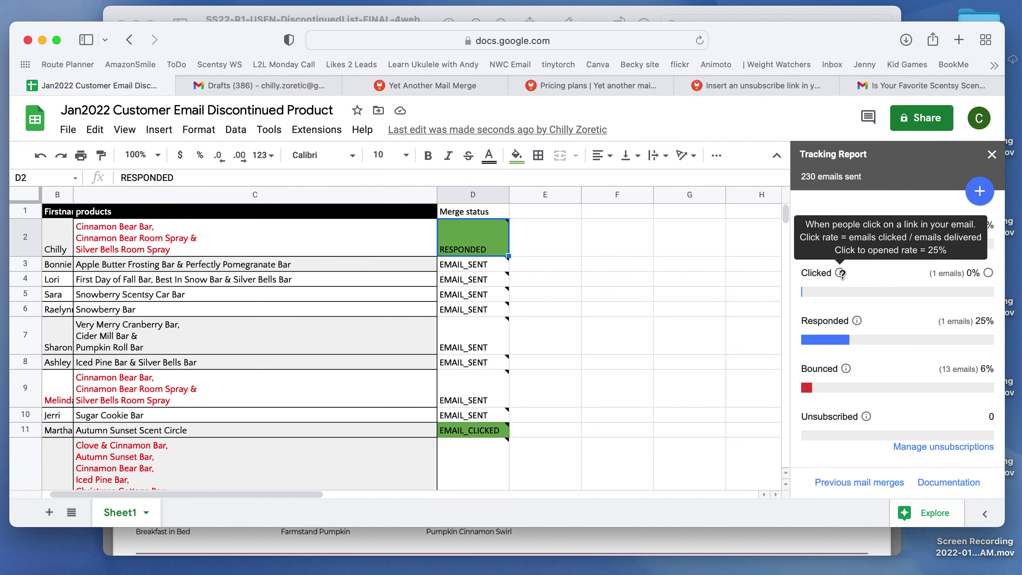
pyautogui.scroll(-4, 894, 278)
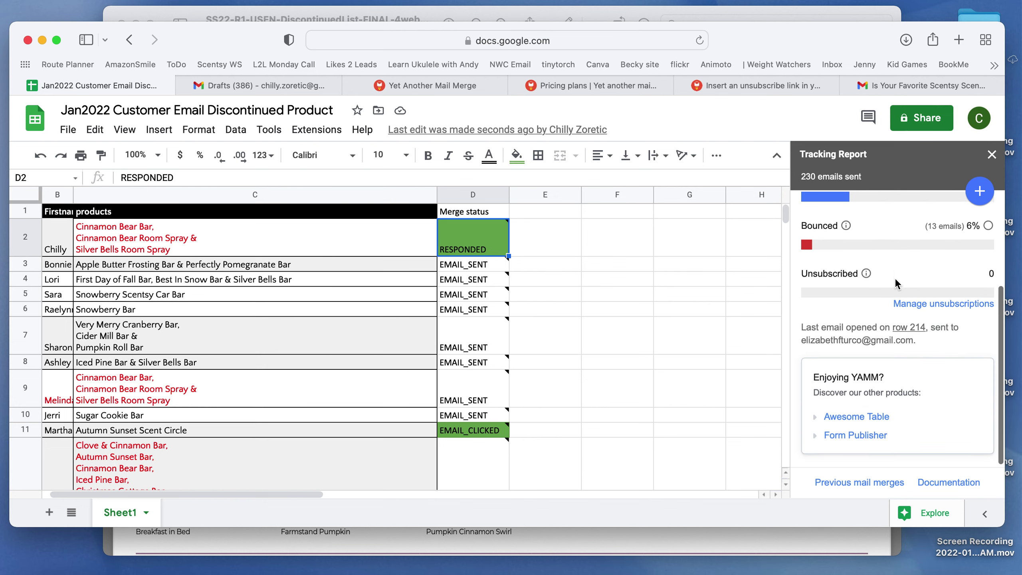
pyautogui.scroll(1, 893, 278)
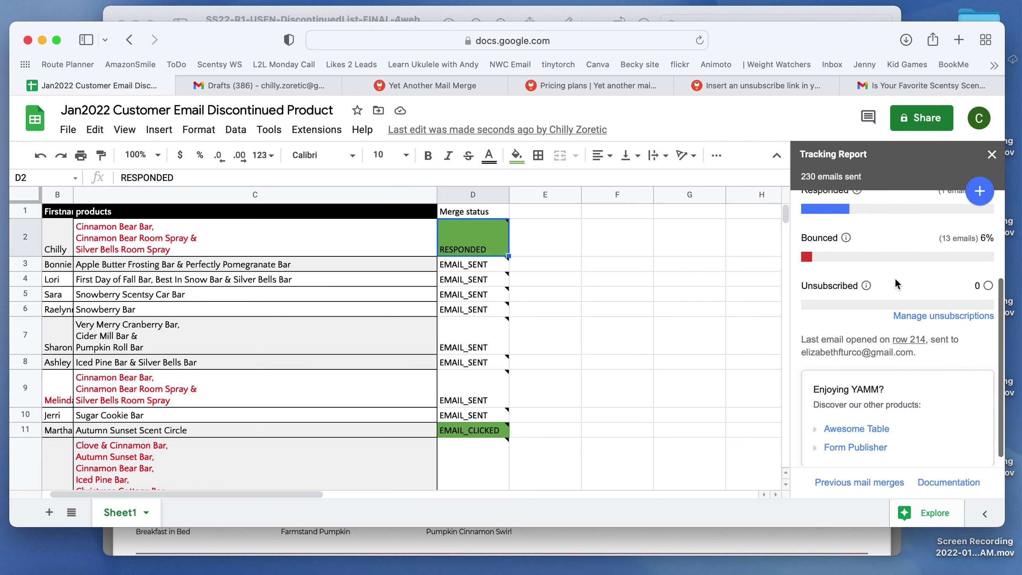
pyautogui.scroll(3, 894, 278)
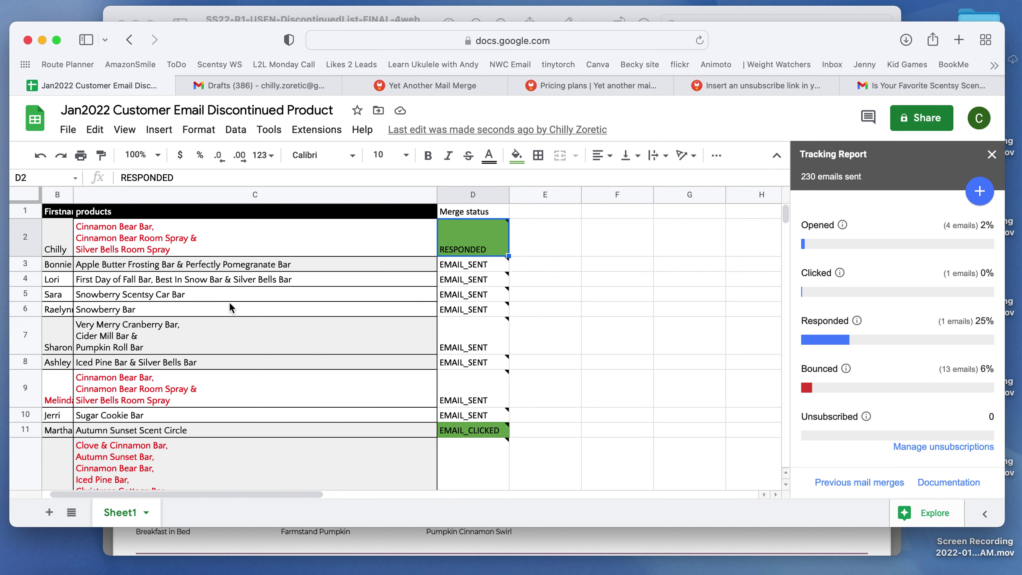
pyautogui.click(212, 248)
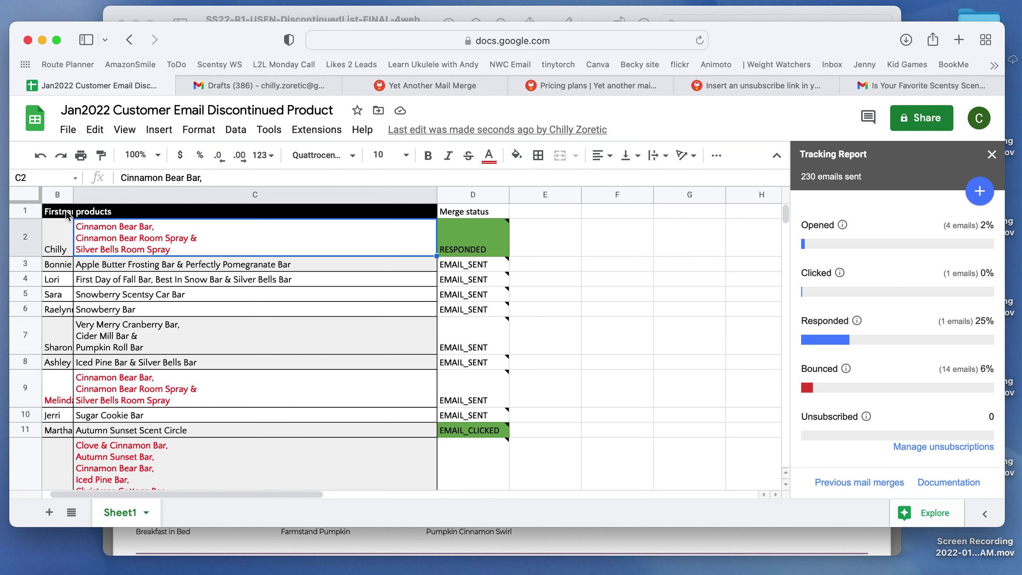
# Step: Insert an empty column to the left of the Firstname column, undoing a mistaken right insert
pyautogui.click(50, 215)
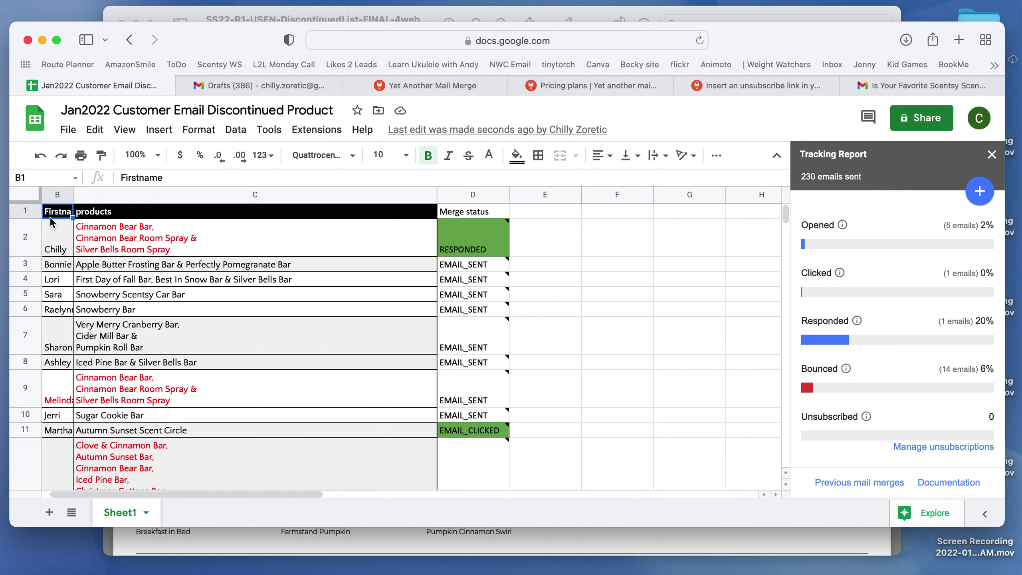
pyautogui.press('Right')
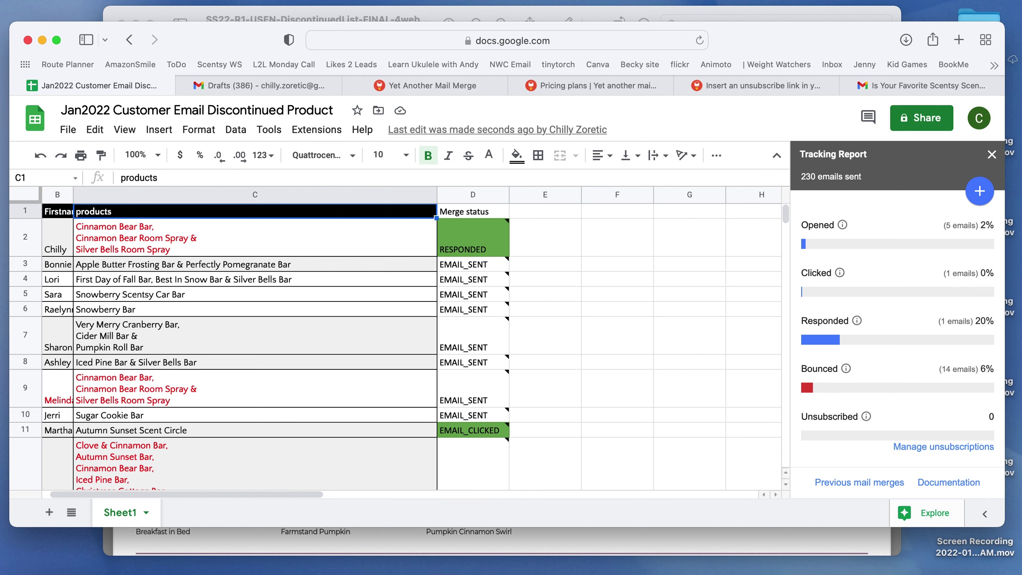
pyautogui.click(57, 195)
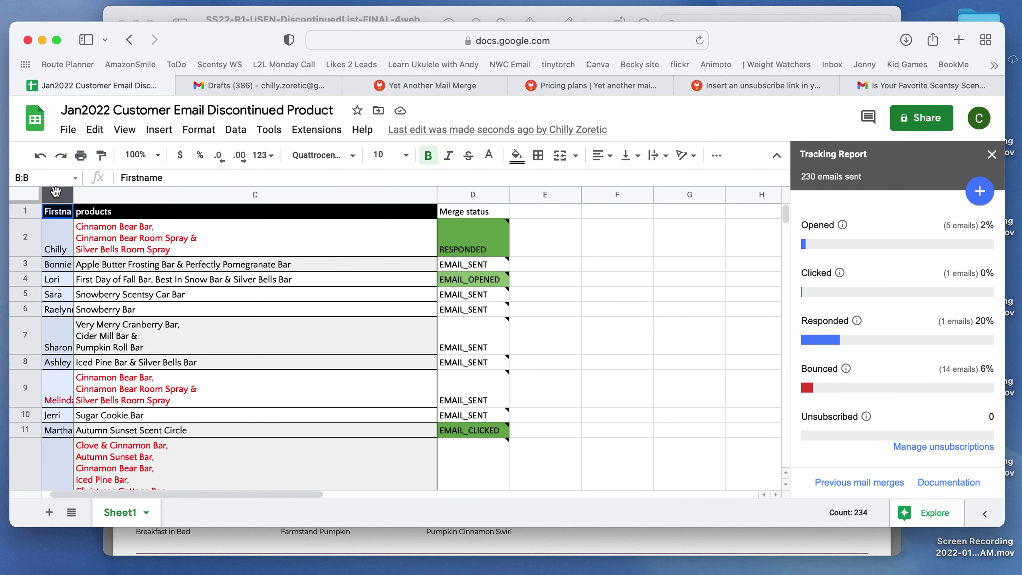
pyautogui.rightClick(57, 196)
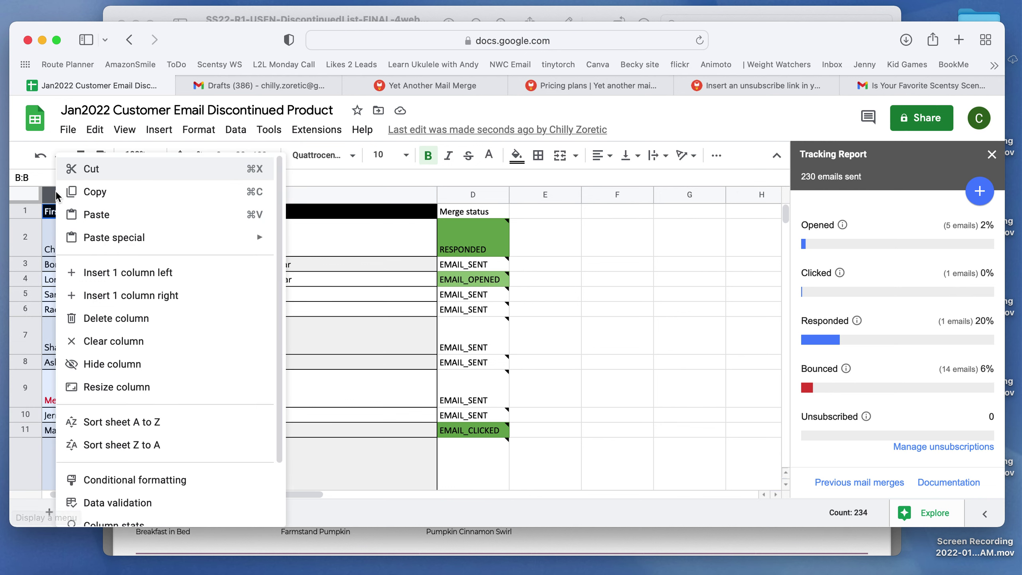
pyautogui.click(94, 295)
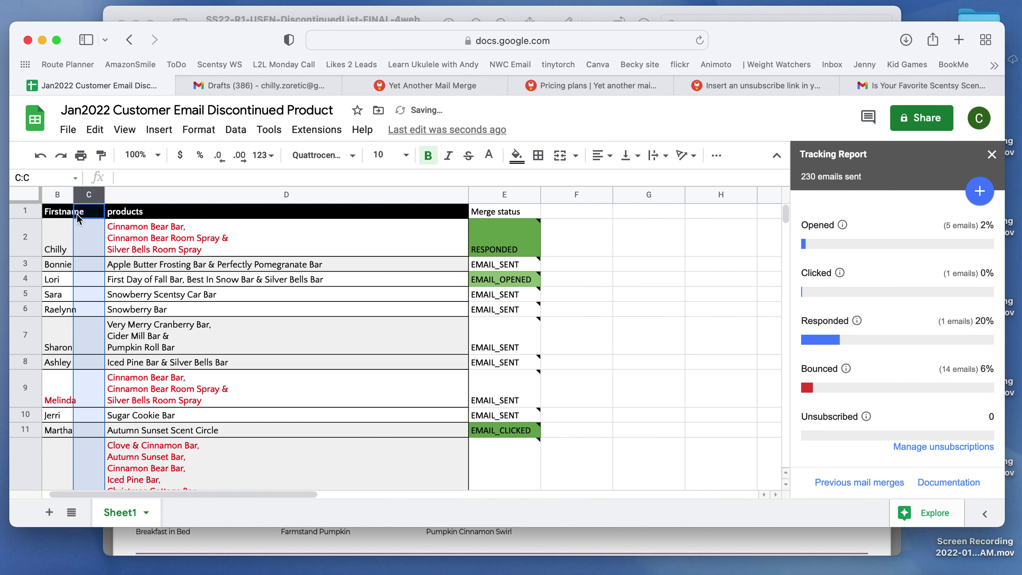
pyautogui.click(60, 211)
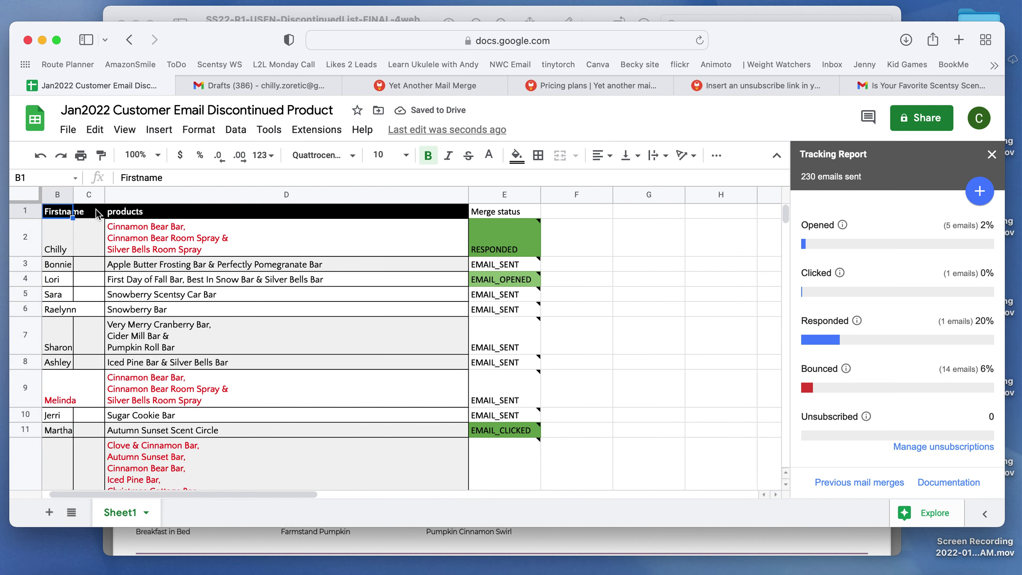
pyautogui.press('super+z')
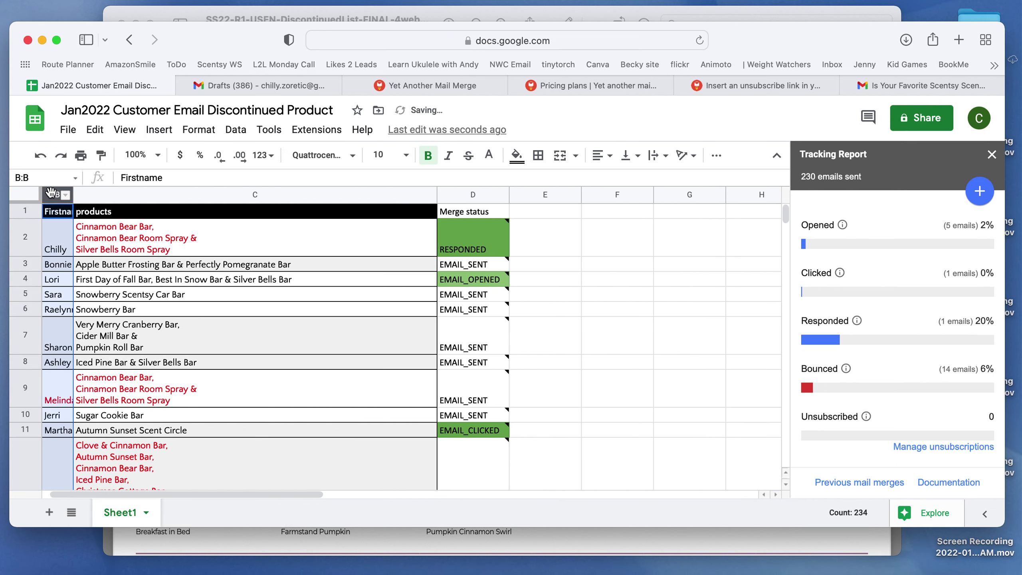
pyautogui.rightClick(51, 196)
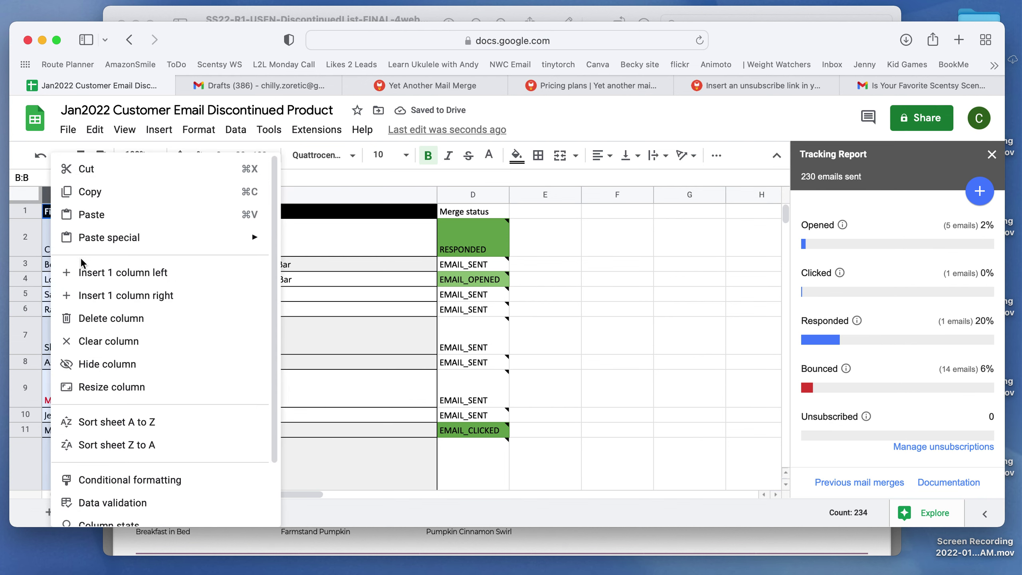
pyautogui.click(87, 272)
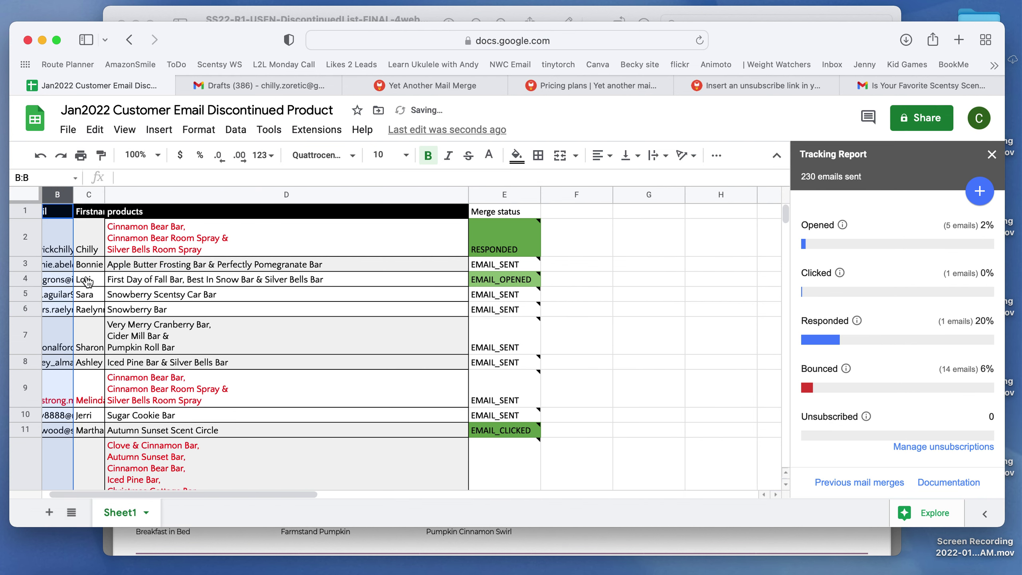
# Step: Head the new column B 'email' and drag its border to narrow it
pyautogui.click(56, 214)
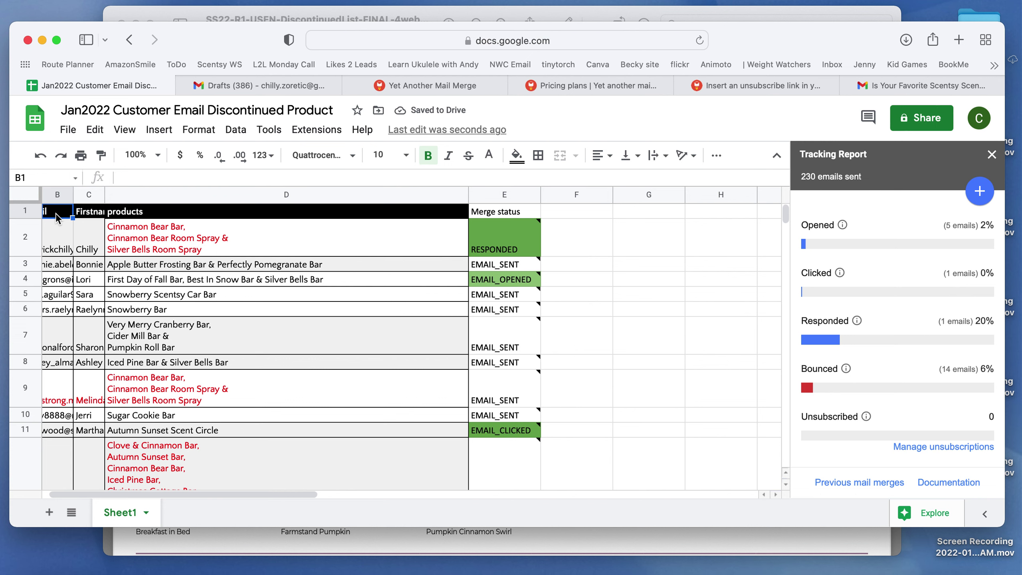
pyautogui.write('email')
pyautogui.press('Tab')
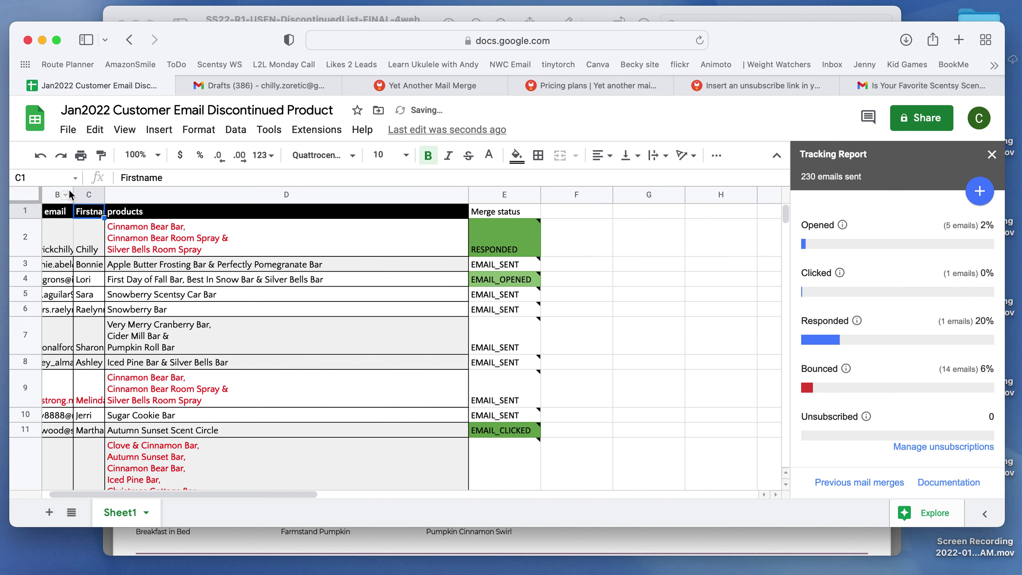
pyautogui.moveTo(74, 193); pyautogui.dragTo(69, 194)
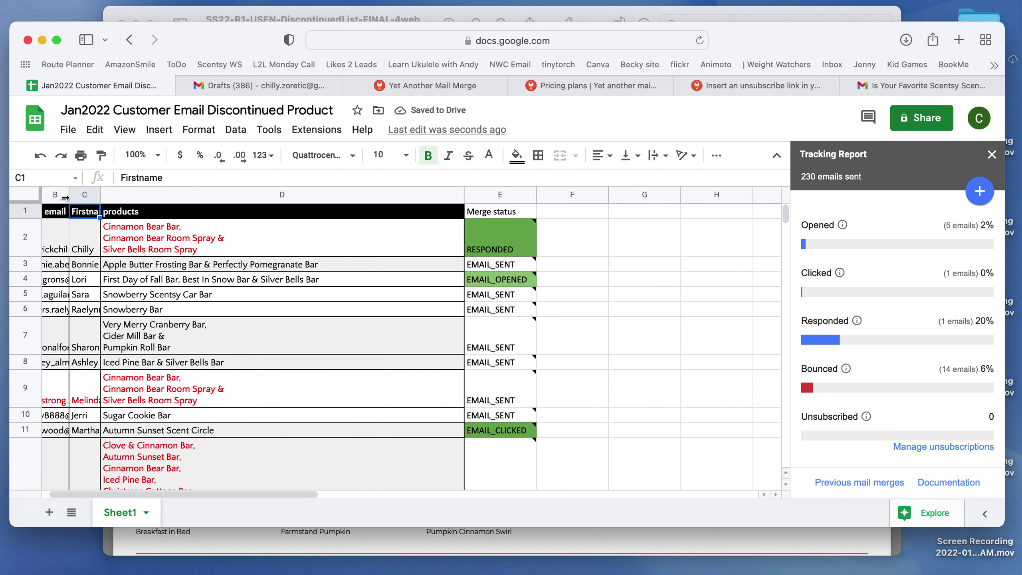
pyautogui.moveTo(68, 194); pyautogui.dragTo(60, 193)
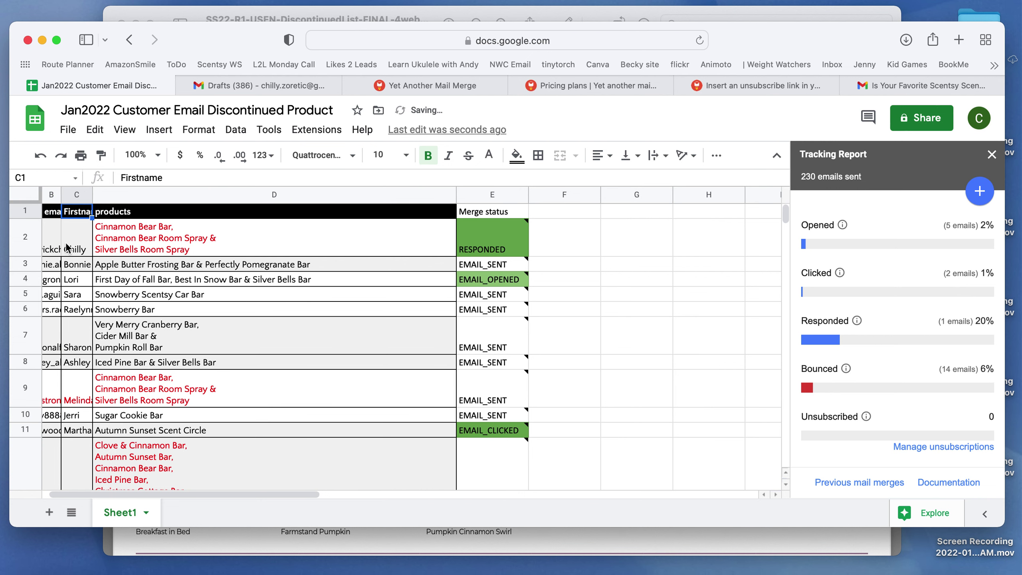
# Step: Review the email, Firstname and products header cells, then return to the merge draft
pyautogui.click(50, 214)
pyautogui.click(75, 214)
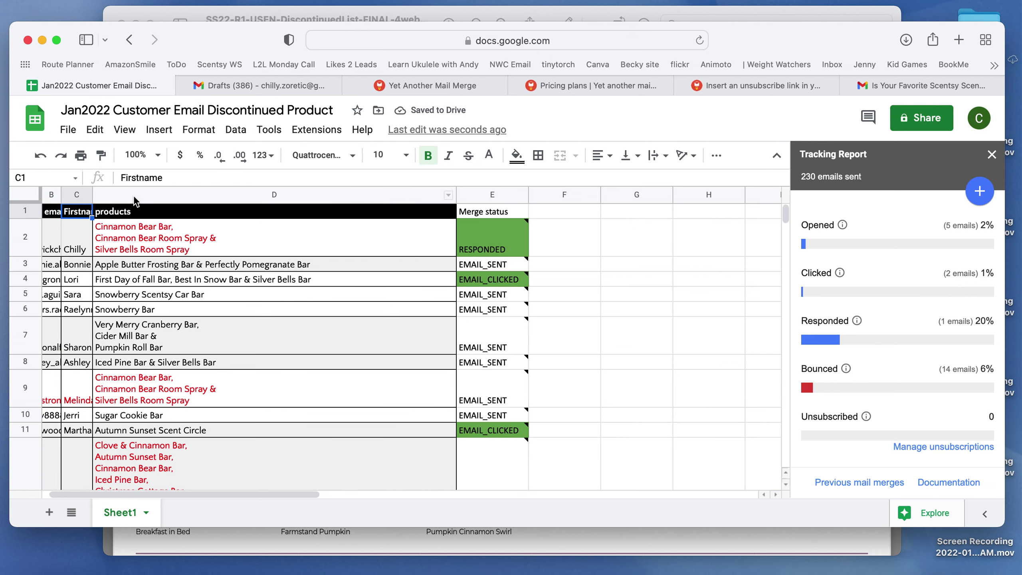
pyautogui.click(135, 178)
pyautogui.moveTo(166, 177); pyautogui.dragTo(110, 178)
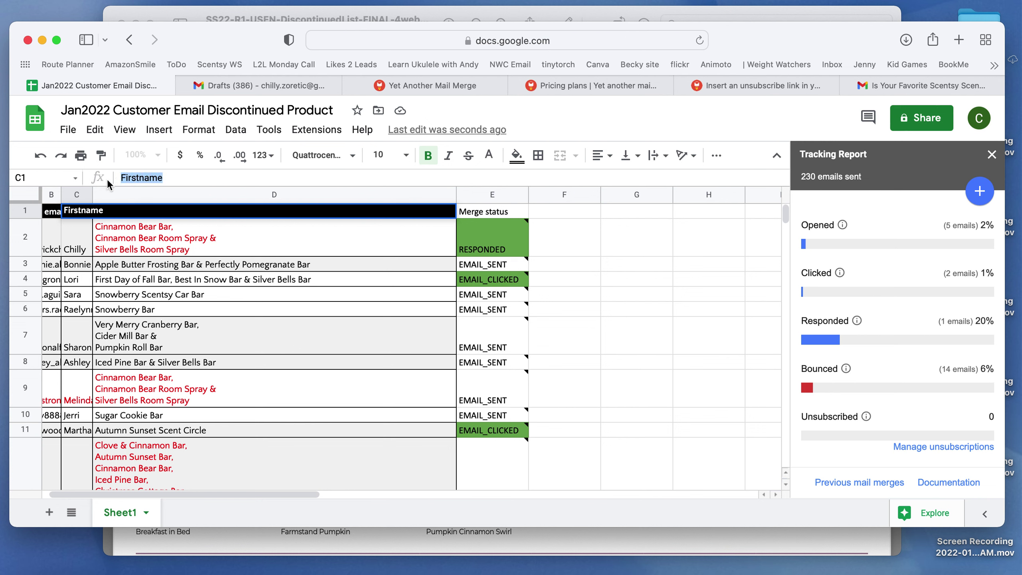
pyautogui.click(198, 194)
pyautogui.click(174, 282)
pyautogui.click(125, 211)
pyautogui.click(78, 210)
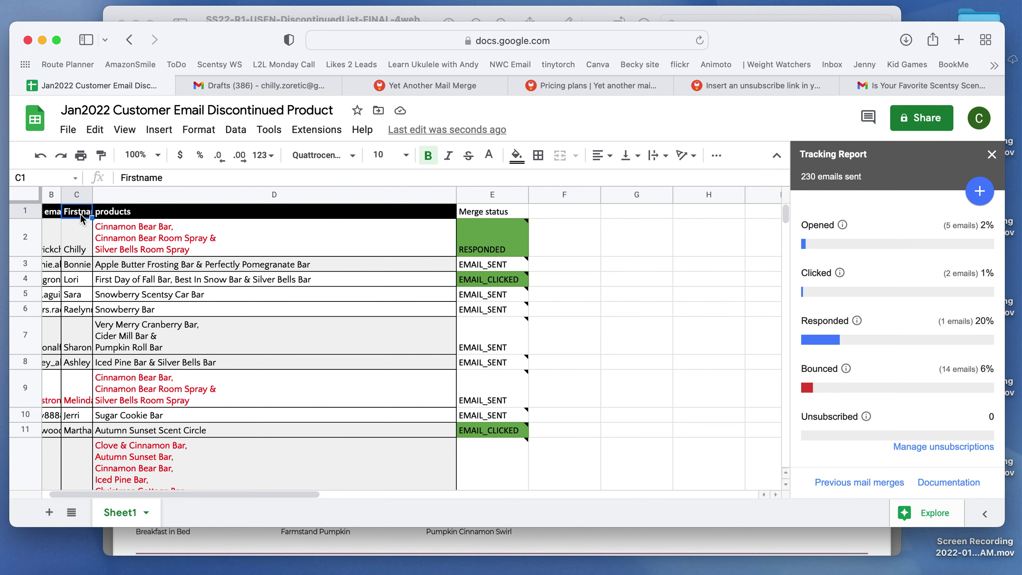
pyautogui.click(121, 214)
pyautogui.click(83, 214)
pyautogui.click(132, 214)
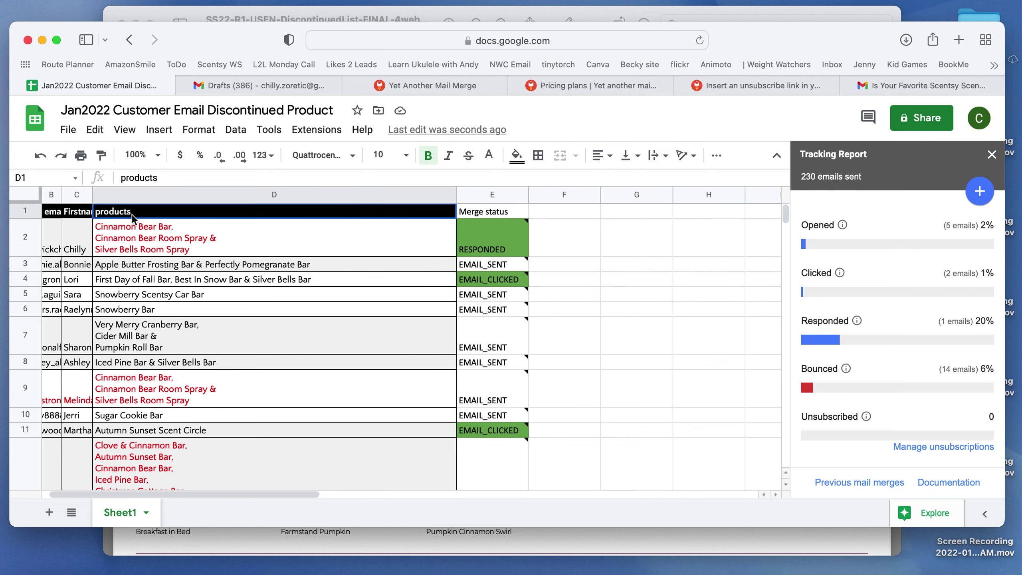
pyautogui.click(242, 89)
# Step: Compare the draft's FirstName and Products merge tags with the sheet's column headers
pyautogui.moveTo(215, 236); pyautogui.dragTo(168, 236)
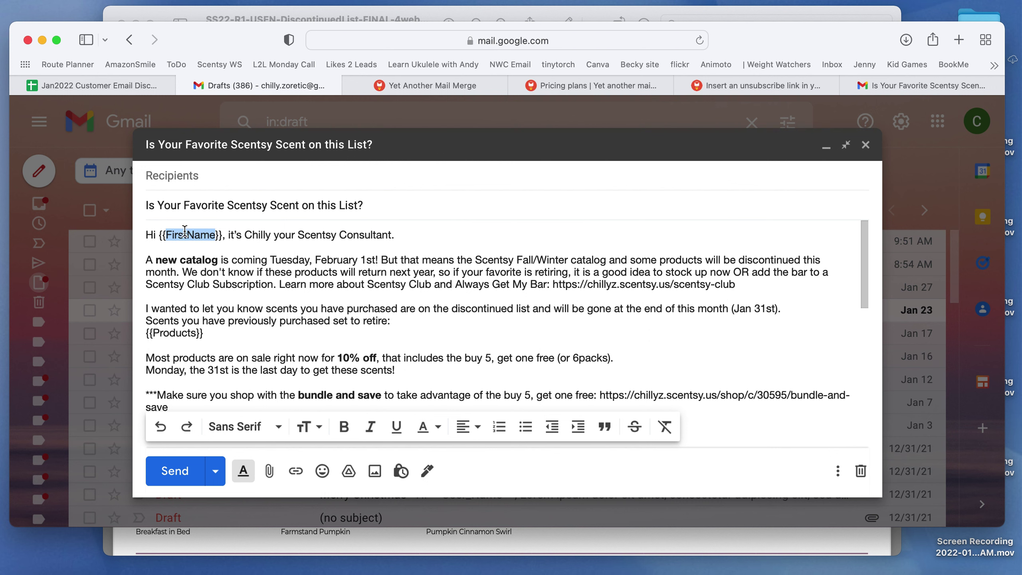
pyautogui.moveTo(197, 333); pyautogui.dragTo(156, 335)
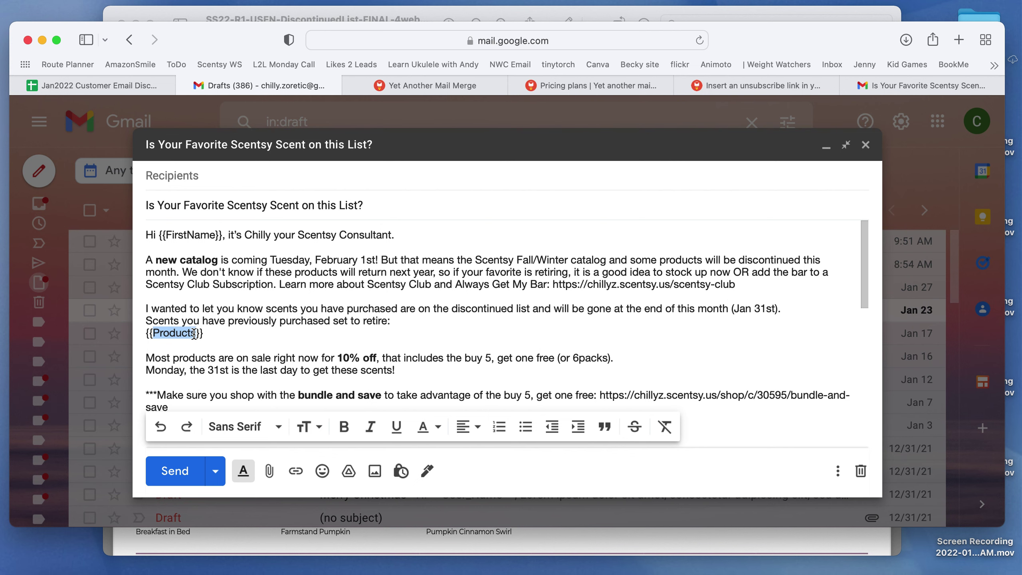
pyautogui.click(136, 83)
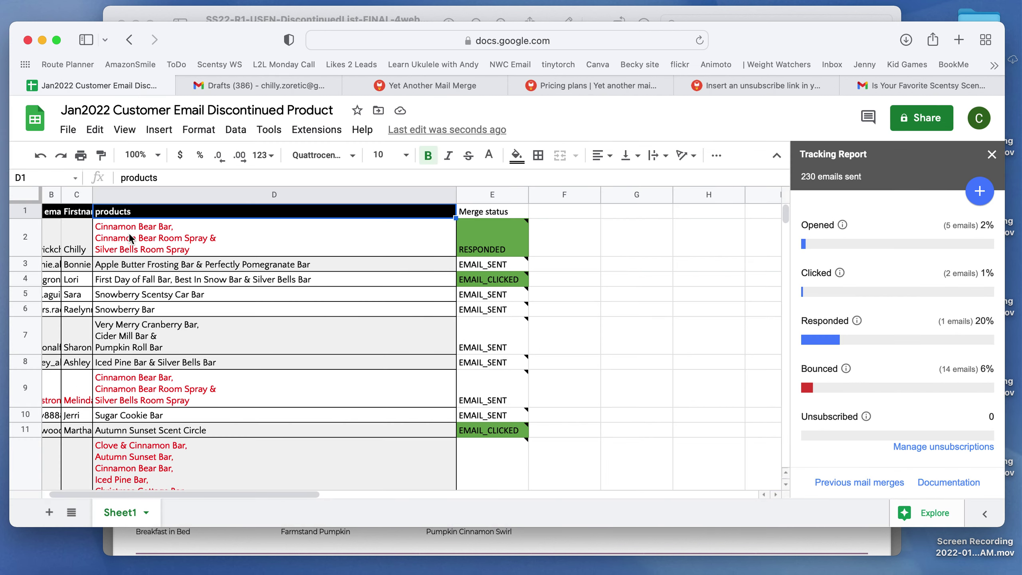
pyautogui.click(75, 214)
pyautogui.click(123, 216)
pyautogui.click(82, 213)
# Step: Check the draft's recipients field, then view the spreadsheet's YAMM tracking report
pyautogui.click(232, 87)
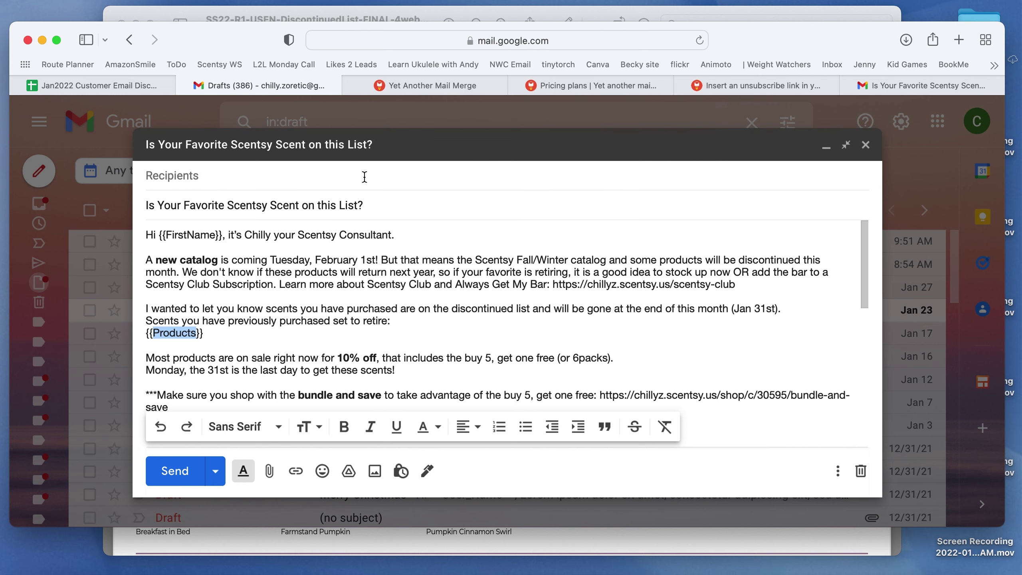
pyautogui.click(213, 176)
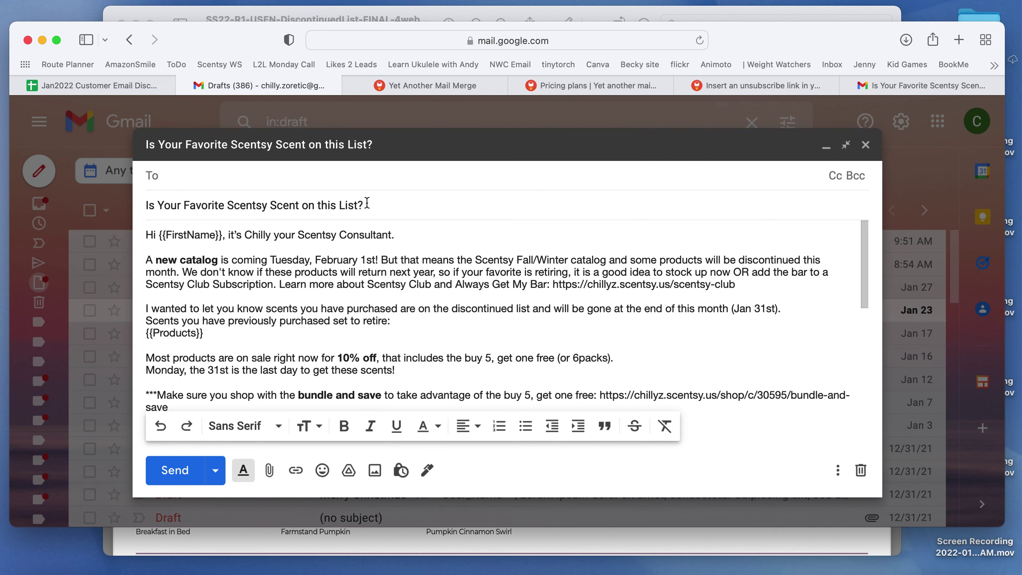
pyautogui.click(148, 86)
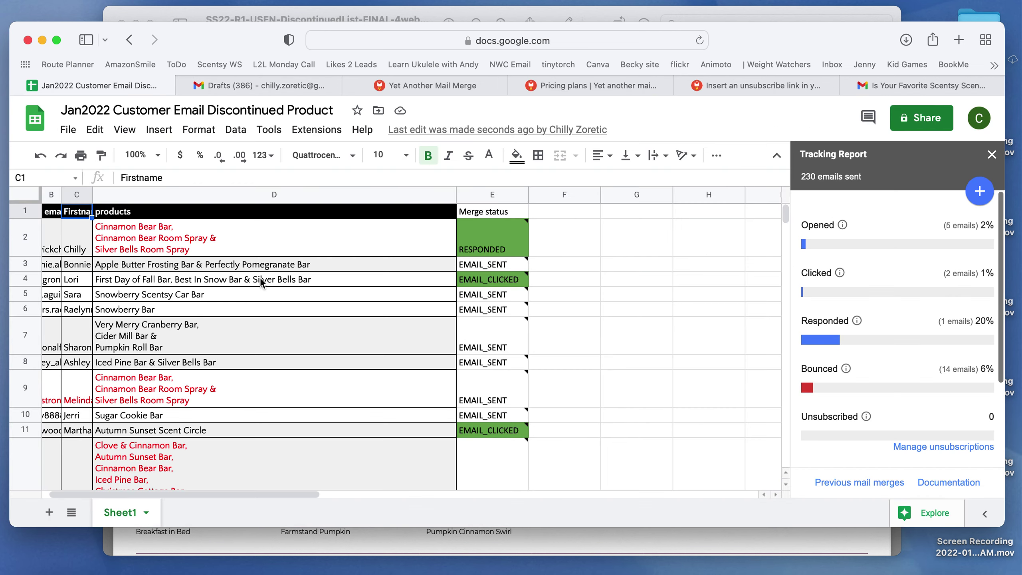
# Step: Browse the YAMM mail merges dashboard, pricing plans and unsubscribe help pages
pyautogui.click(420, 88)
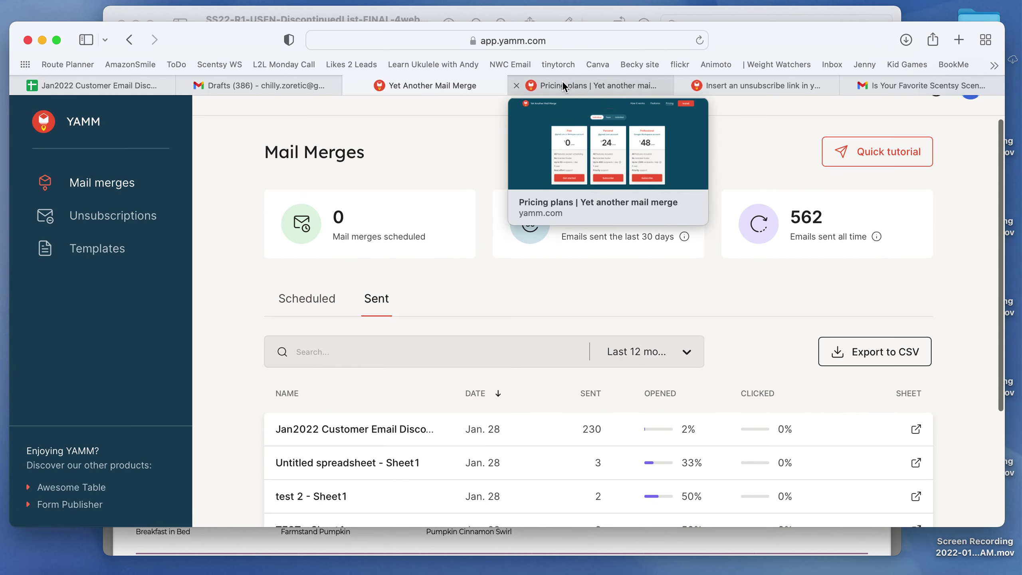
pyautogui.click(563, 85)
pyautogui.click(711, 87)
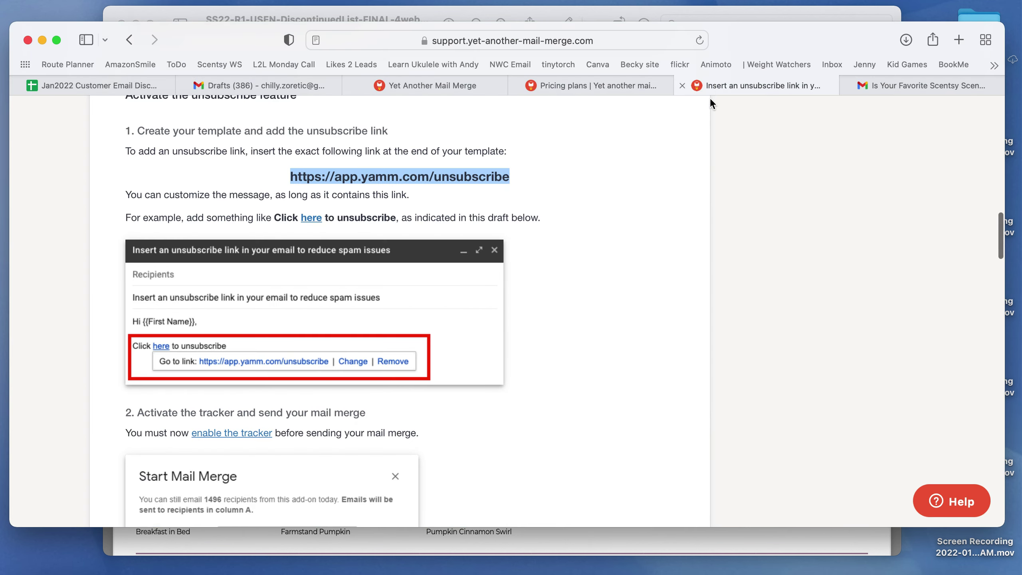
pyautogui.scroll(15, 565, 300)
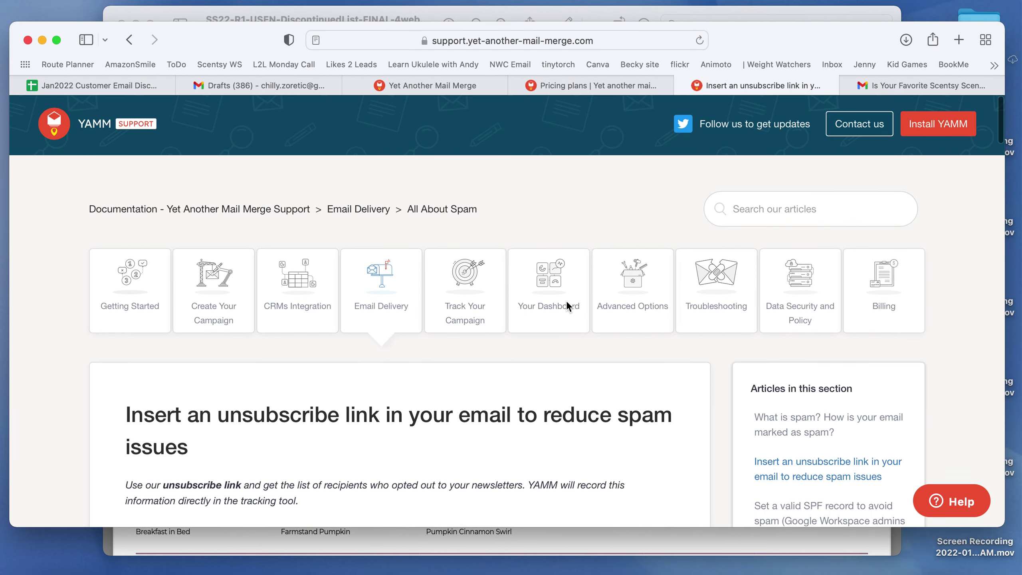
# Step: Open the Getting Started category on the YAMM support site and scroll its articles
pyautogui.click(123, 290)
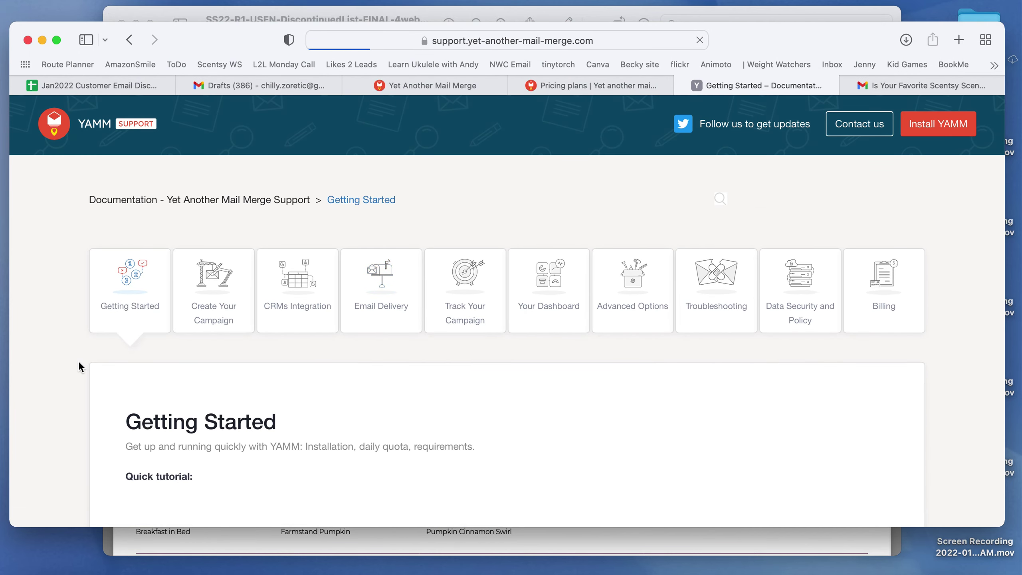
pyautogui.scroll(-2, 75, 362)
pyautogui.scroll(-10, 69, 366)
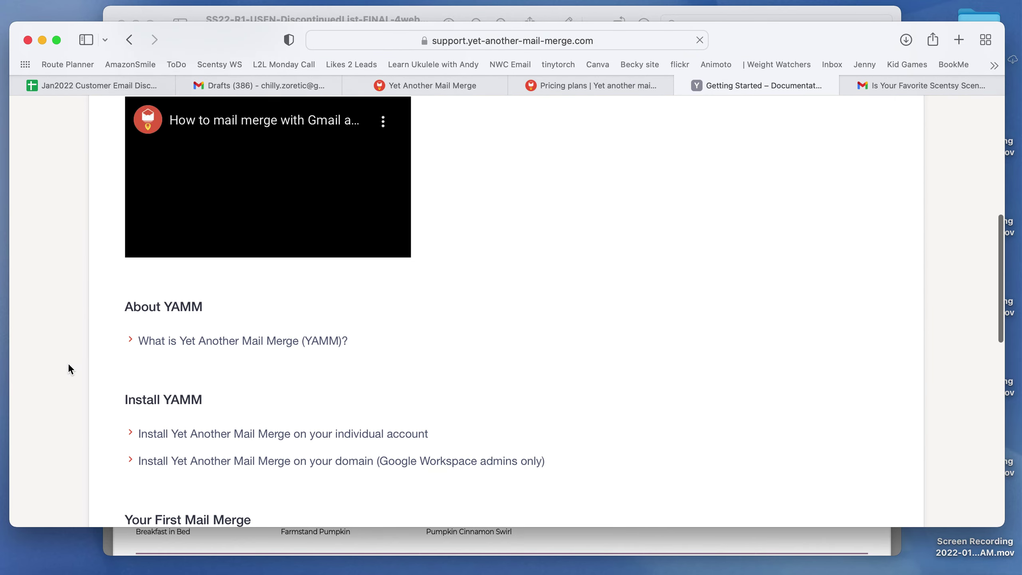
pyautogui.scroll(-8, 69, 366)
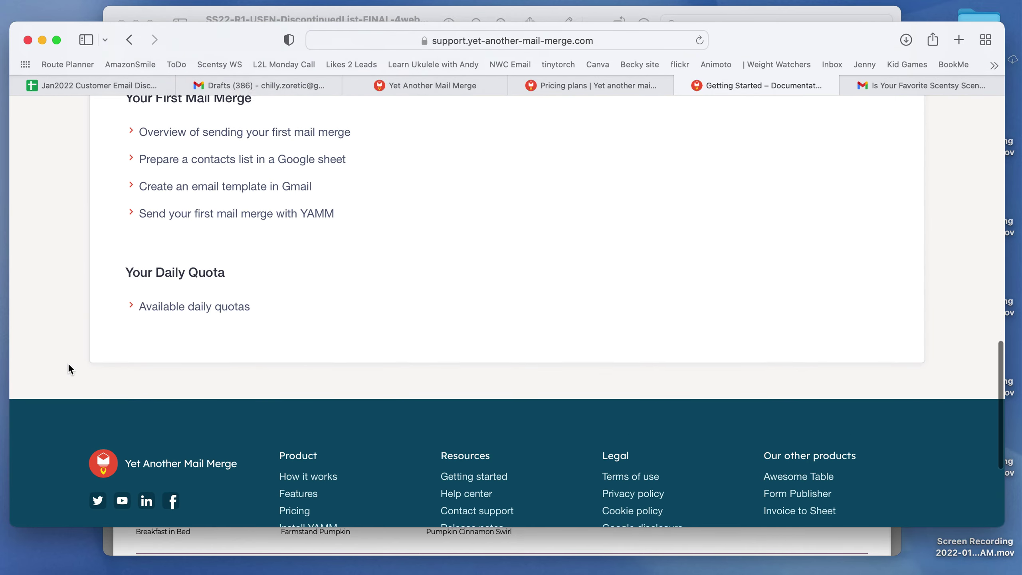
pyautogui.scroll(20, 67, 369)
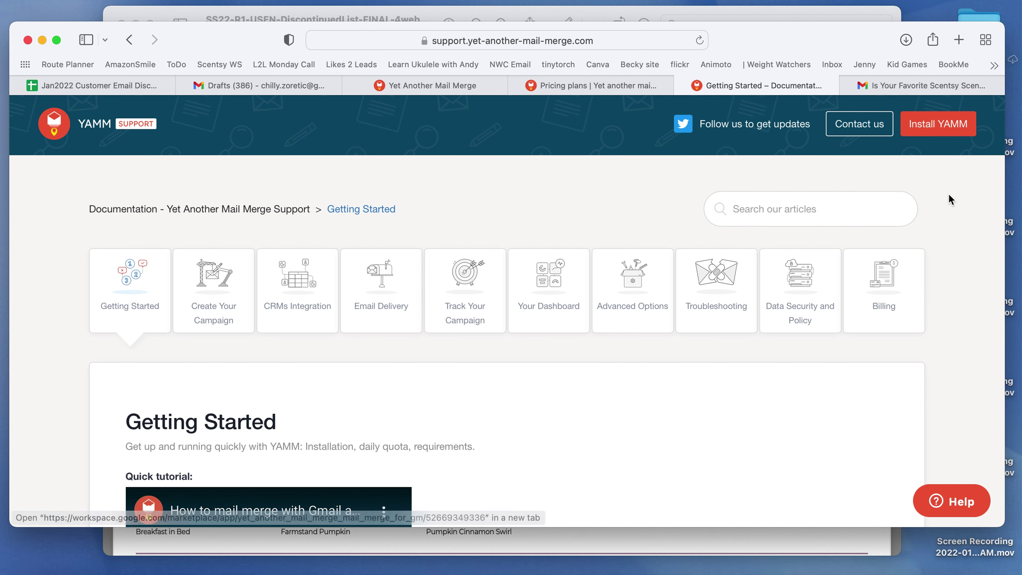
# Step: Glance at the spreadsheet and Gmail message, then keep reading the Getting Started articles
pyautogui.click(141, 84)
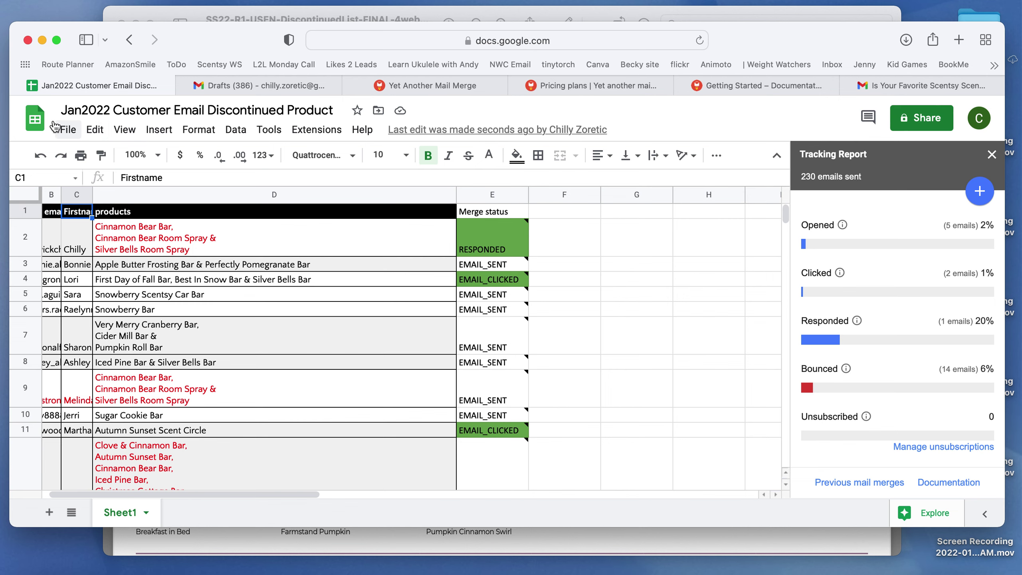
pyautogui.click(907, 84)
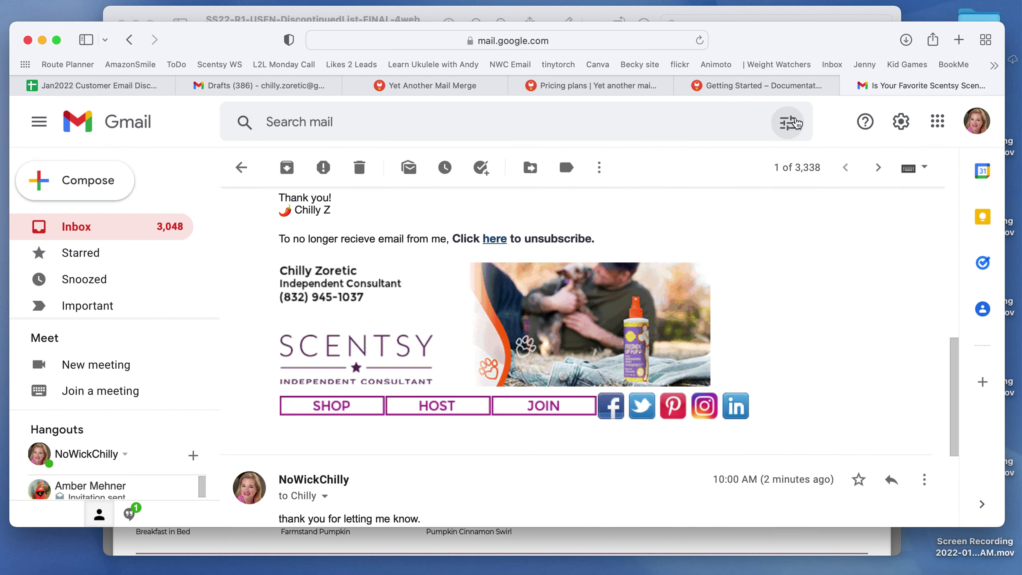
pyautogui.click(790, 86)
pyautogui.scroll(-7, 254, 374)
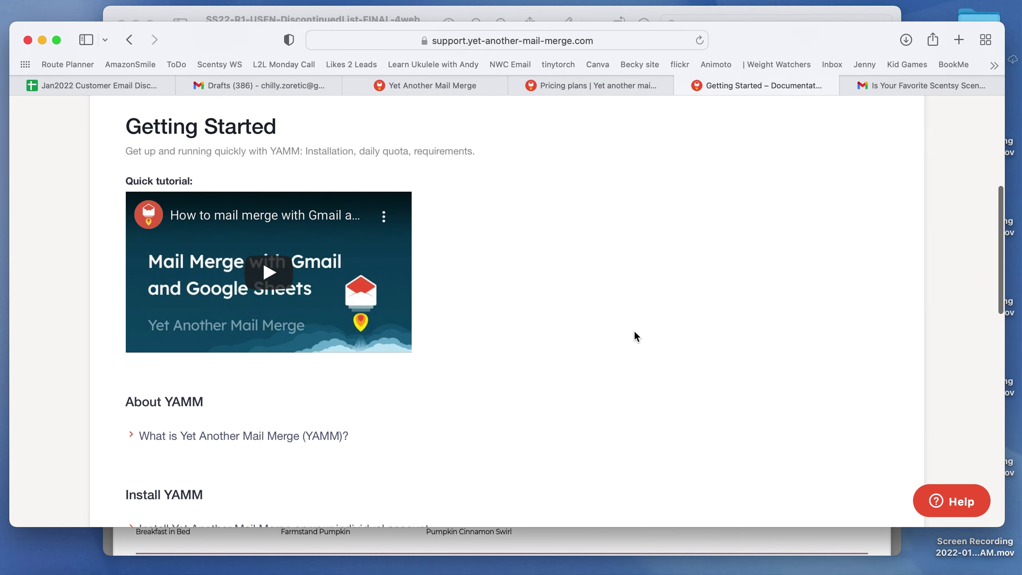
pyautogui.scroll(-6, 634, 331)
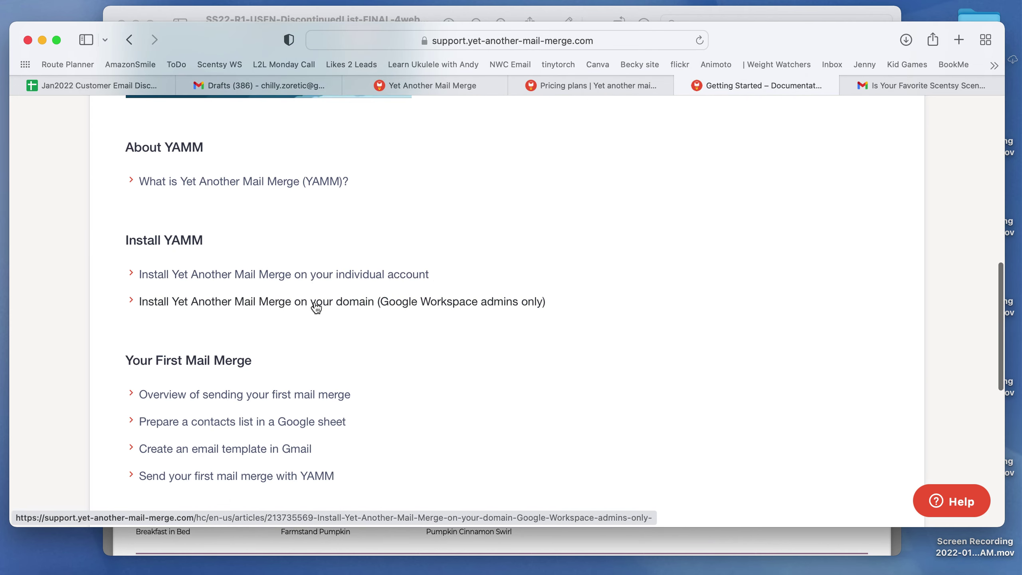
pyautogui.scroll(-3, 356, 308)
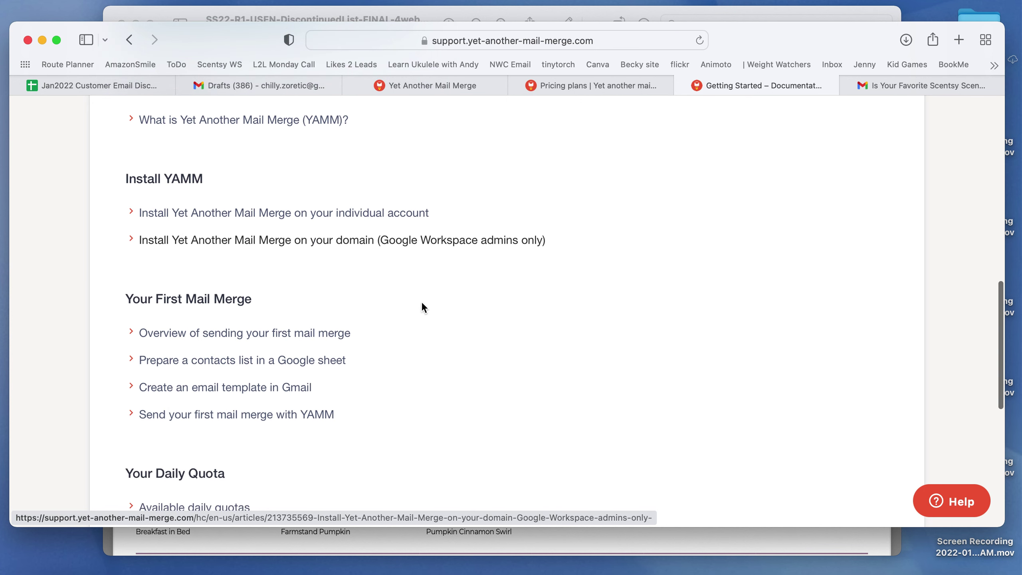
pyautogui.scroll(2, 545, 344)
pyautogui.scroll(10, 545, 346)
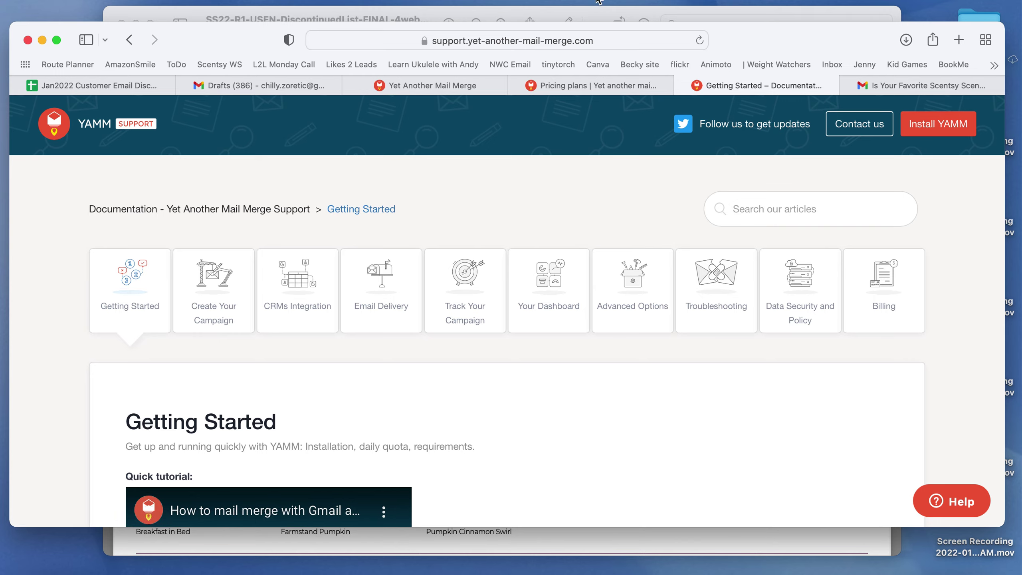
pyautogui.click(757, 19)
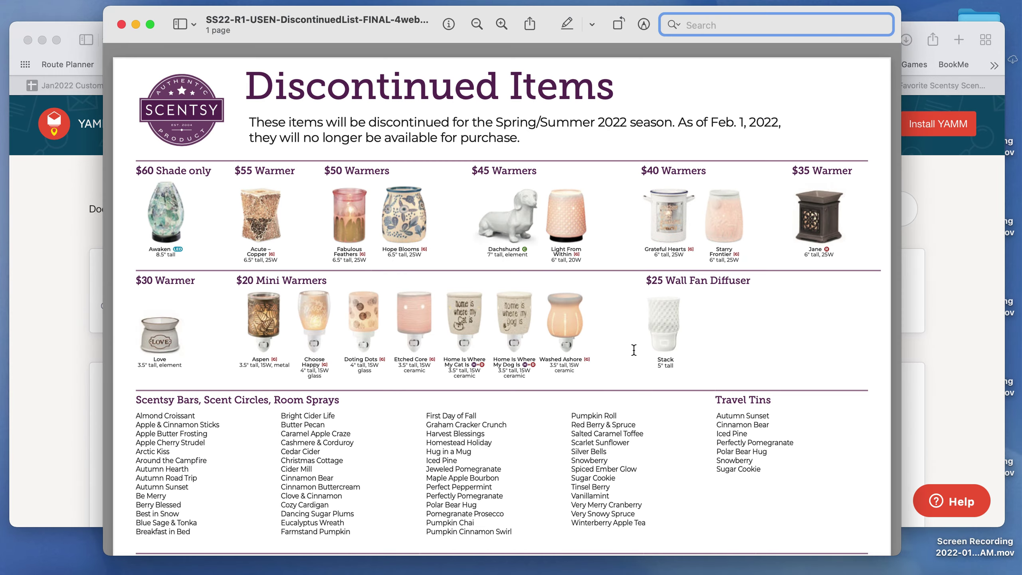
# Step: Scroll through the Discontinued Items PDF in Preview
pyautogui.scroll(-5, 634, 350)
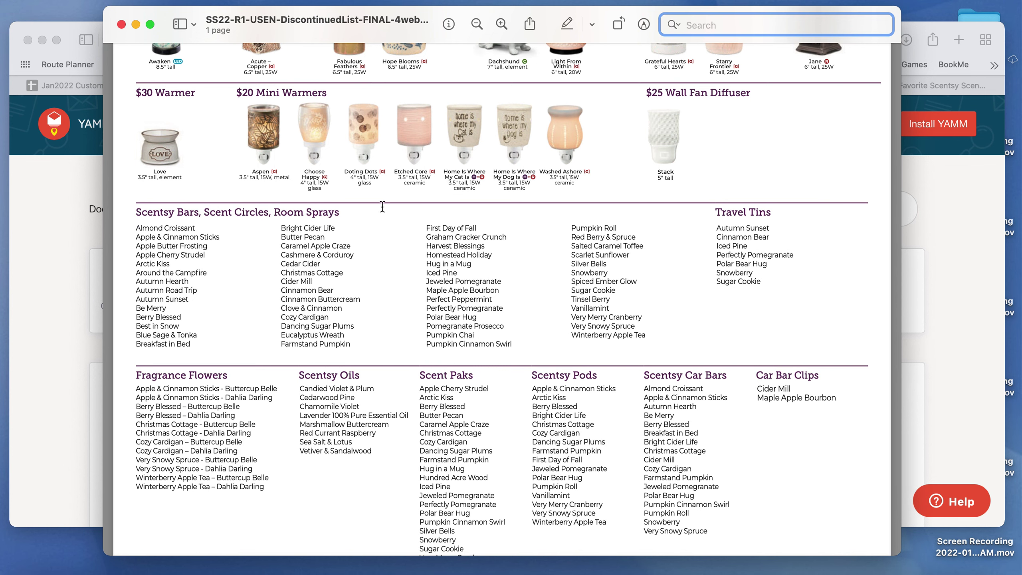
pyautogui.scroll(-1, 719, 332)
pyautogui.scroll(-1, 719, 336)
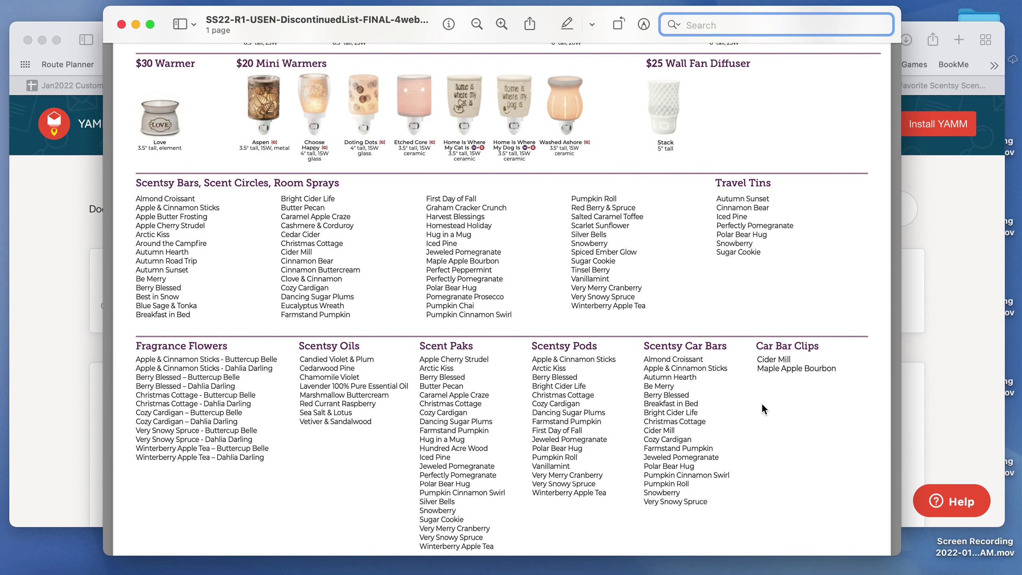
pyautogui.scroll(10, 762, 402)
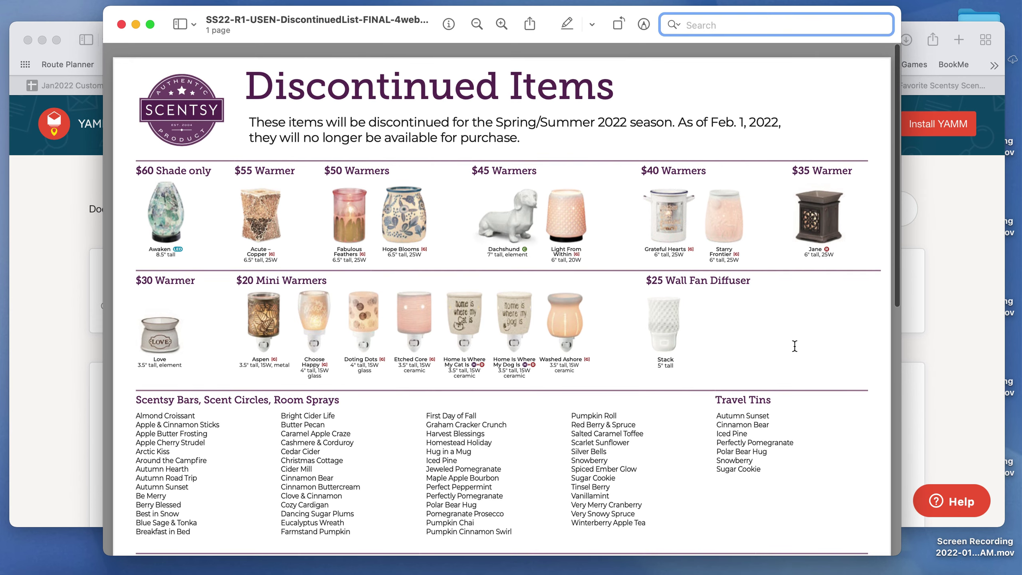
pyautogui.scroll(-8, 795, 346)
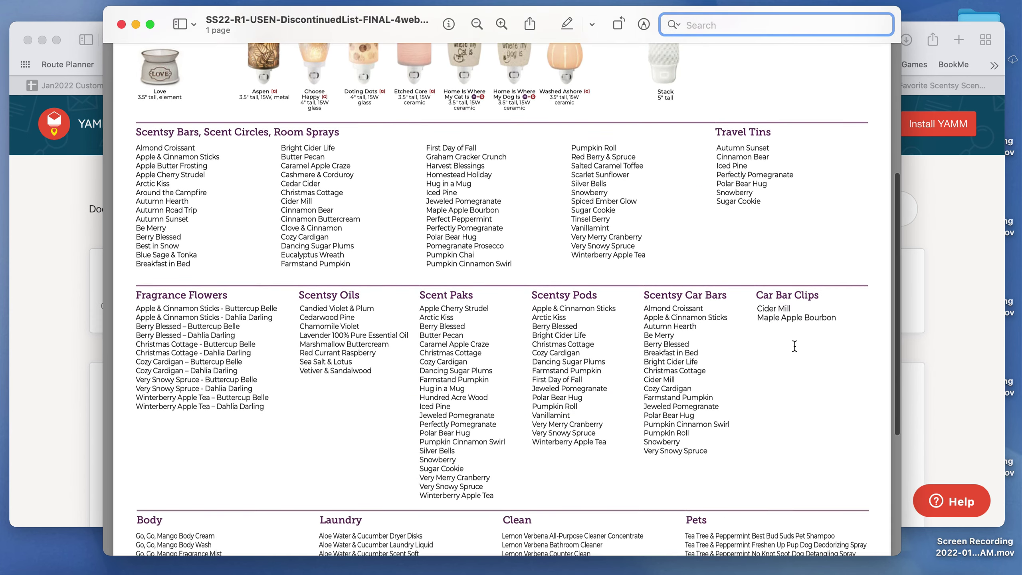
pyautogui.scroll(-2, 797, 372)
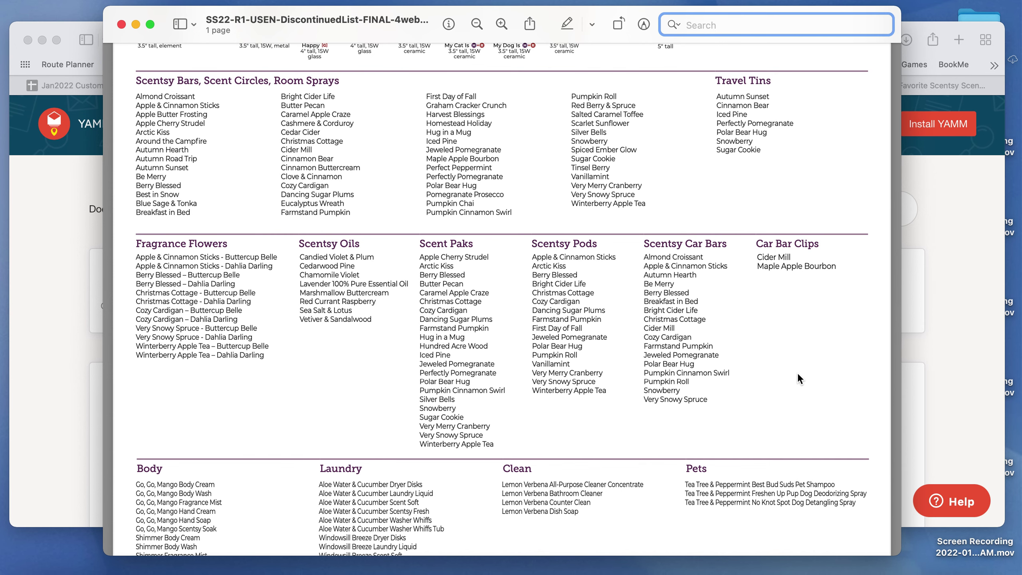
pyautogui.scroll(10, 797, 375)
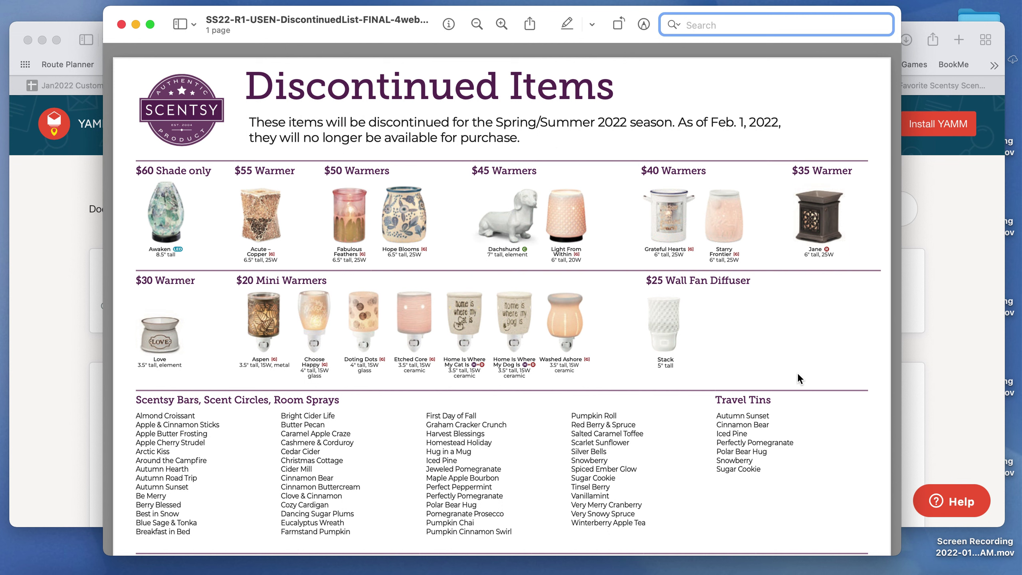
pyautogui.scroll(-2, 798, 375)
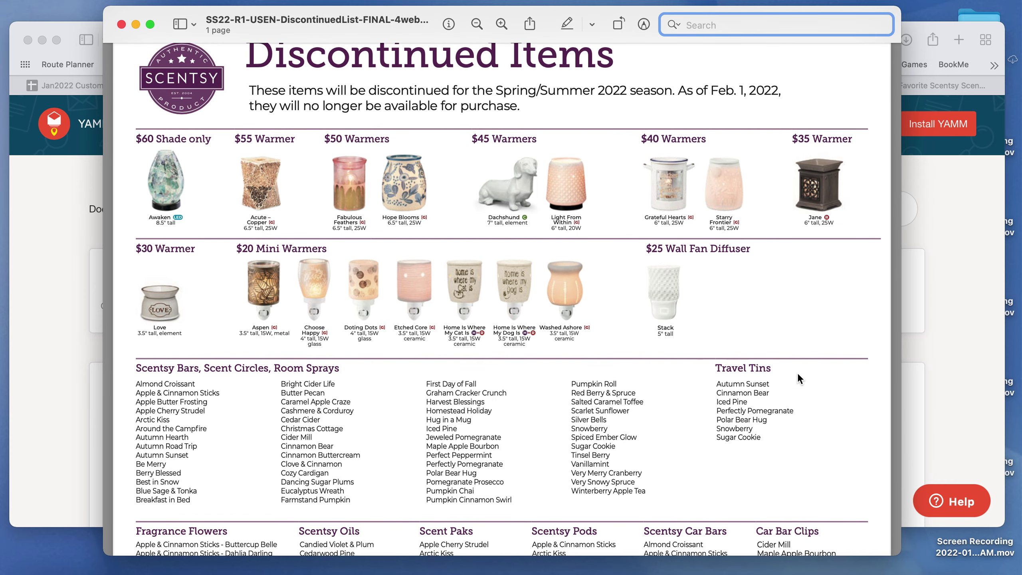
pyautogui.scroll(2, 798, 375)
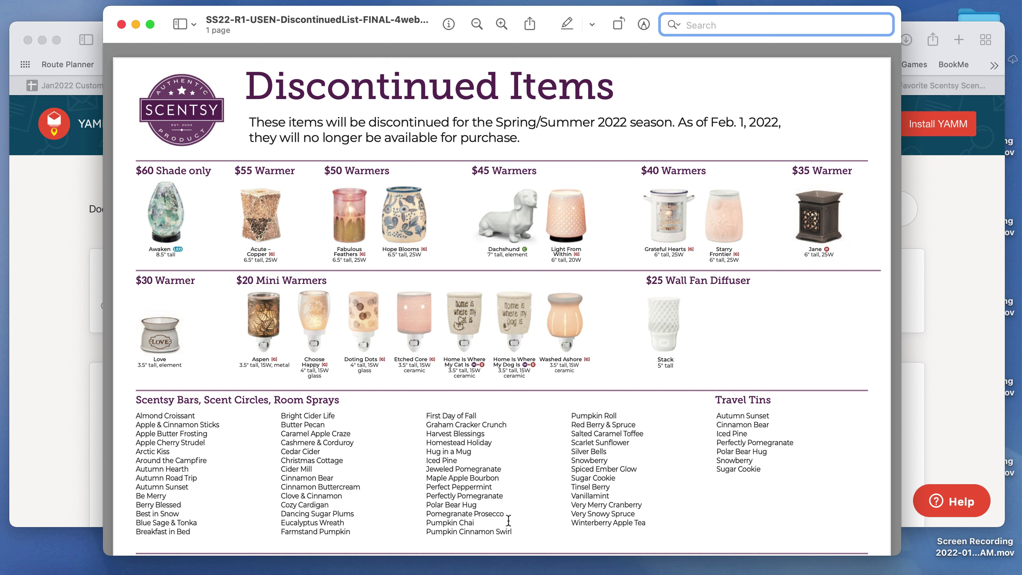
# Step: Select Perfect Peppermint in the PDF and return to the Gmail draft template
pyautogui.moveTo(493, 487); pyautogui.dragTo(422, 483)
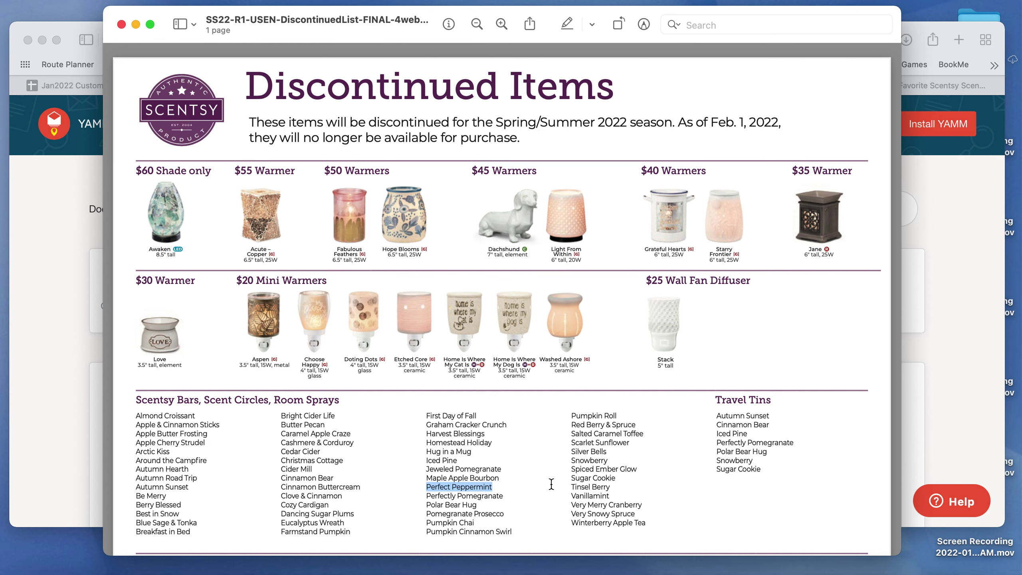
pyautogui.click(24, 387)
pyautogui.click(311, 85)
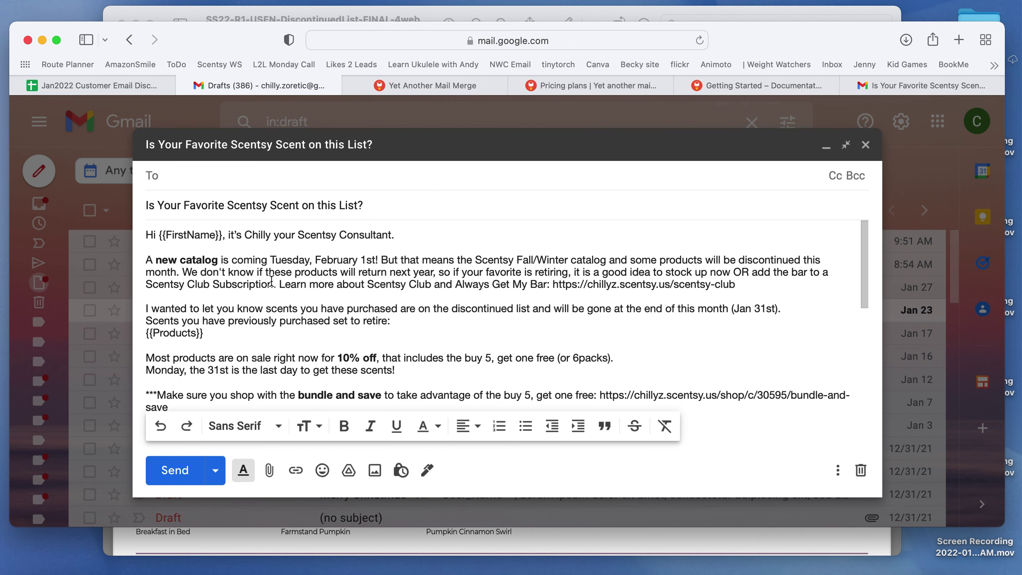
# Step: Review the draft body around the Scentsy Club link address
pyautogui.scroll(-1, 271, 281)
pyautogui.scroll(1, 271, 281)
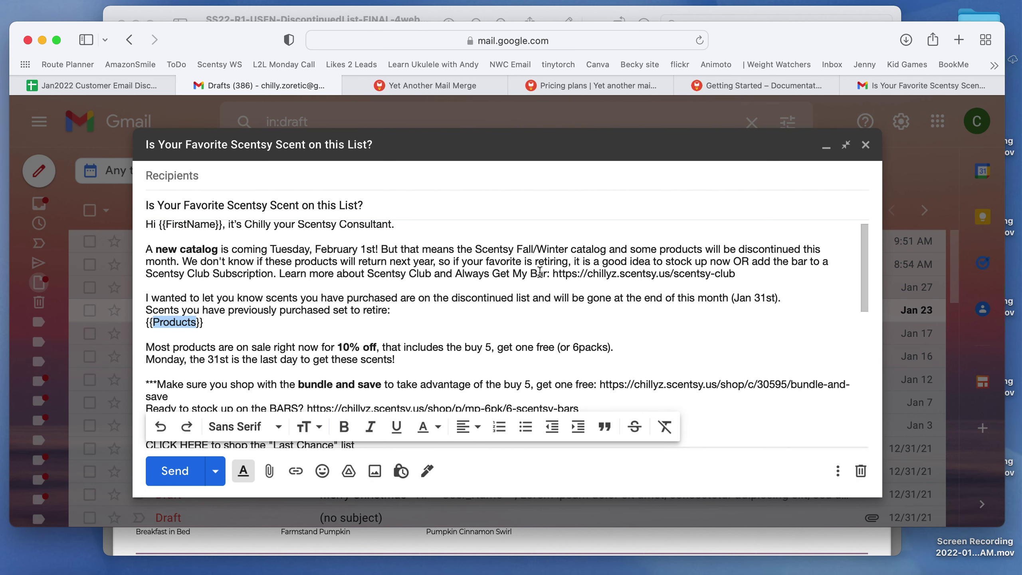
pyautogui.moveTo(553, 275)
pyautogui.mouseDown()
pyautogui.moveTo(738, 276)
pyautogui.moveTo(552, 274)
pyautogui.mouseUp()
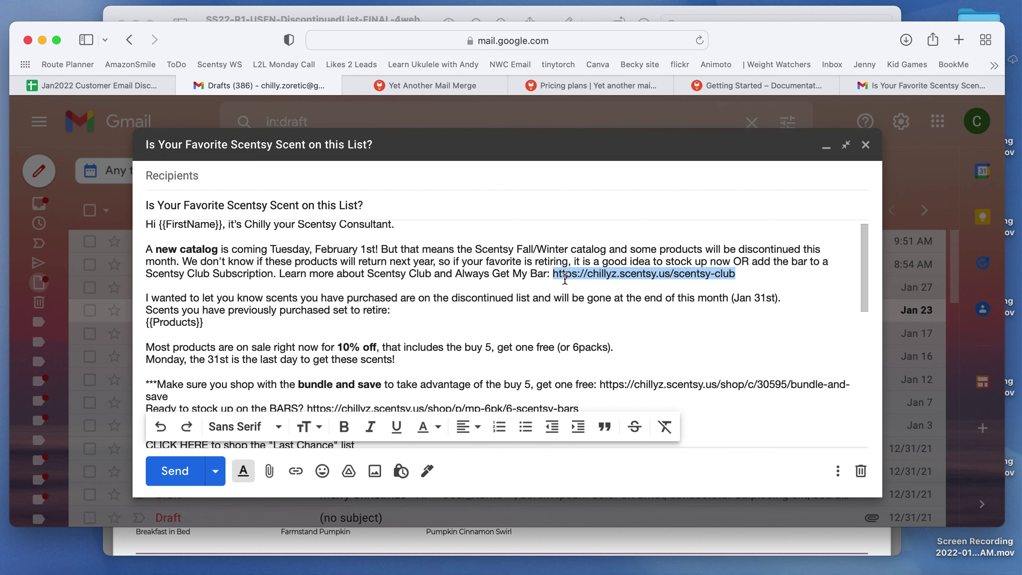
pyautogui.scroll(-10, 149, 344)
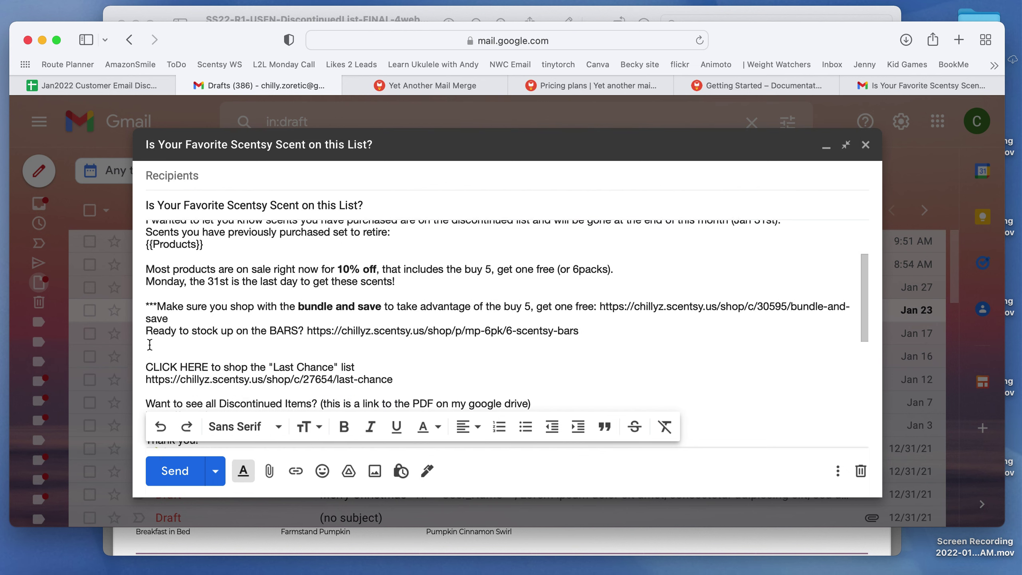
pyautogui.scroll(3, 337, 334)
pyautogui.scroll(1, 413, 271)
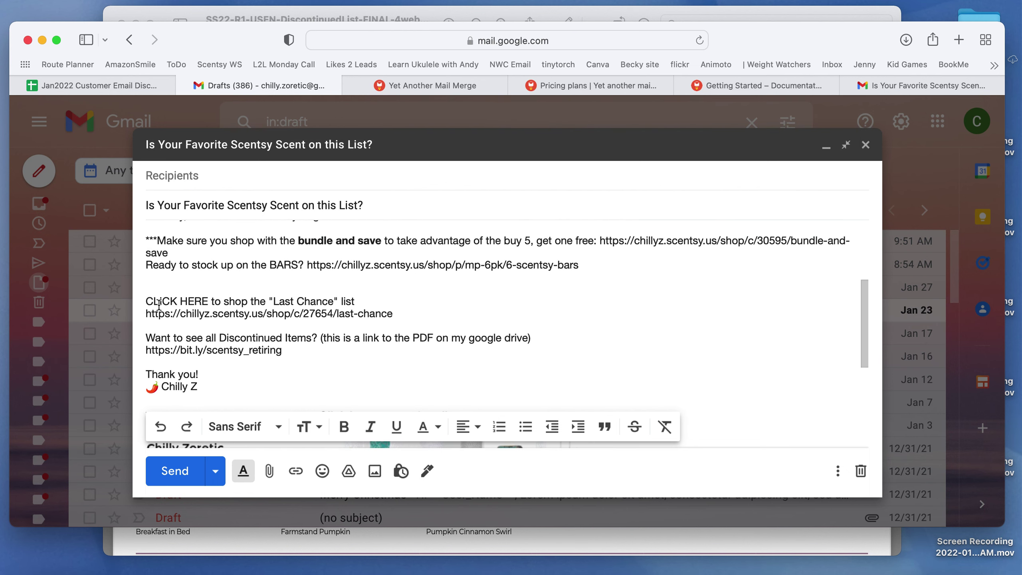
# Step: Select the words CLICK HERE and bring up, then dismiss, their context menu
pyautogui.moveTo(146, 301); pyautogui.dragTo(207, 302)
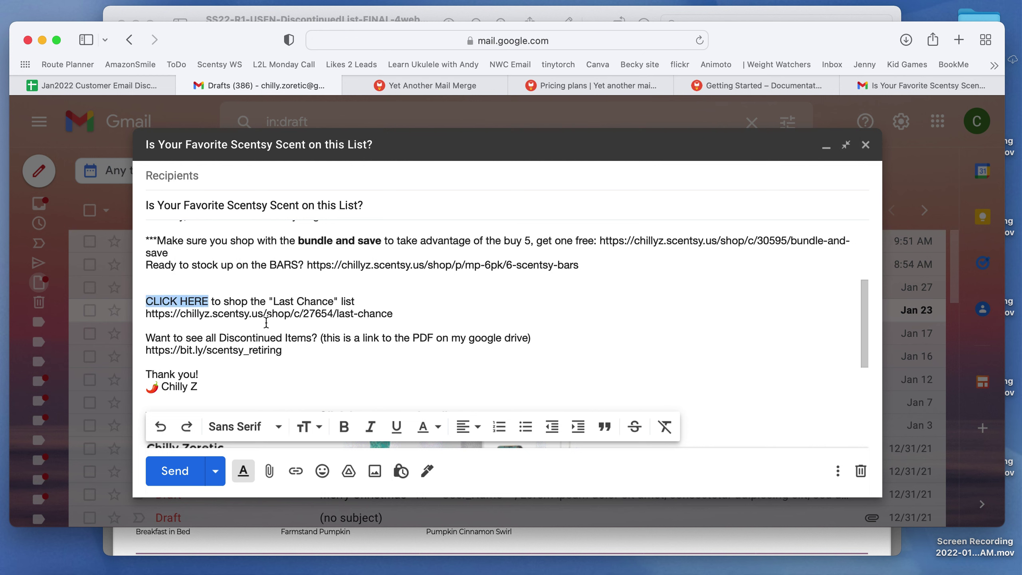
pyautogui.moveTo(392, 314); pyautogui.dragTo(141, 313)
pyautogui.press('super+c')
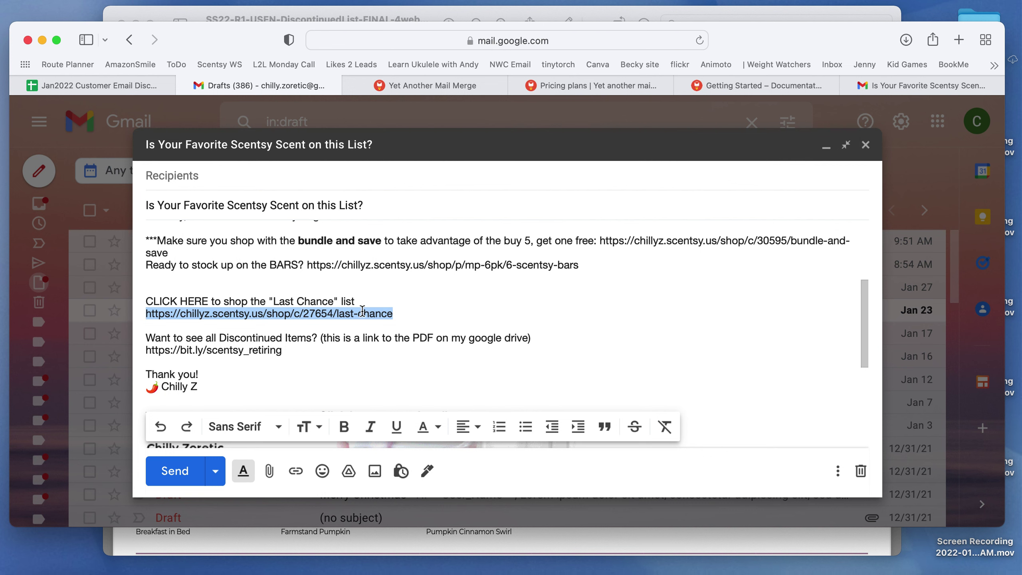
pyautogui.click(351, 308)
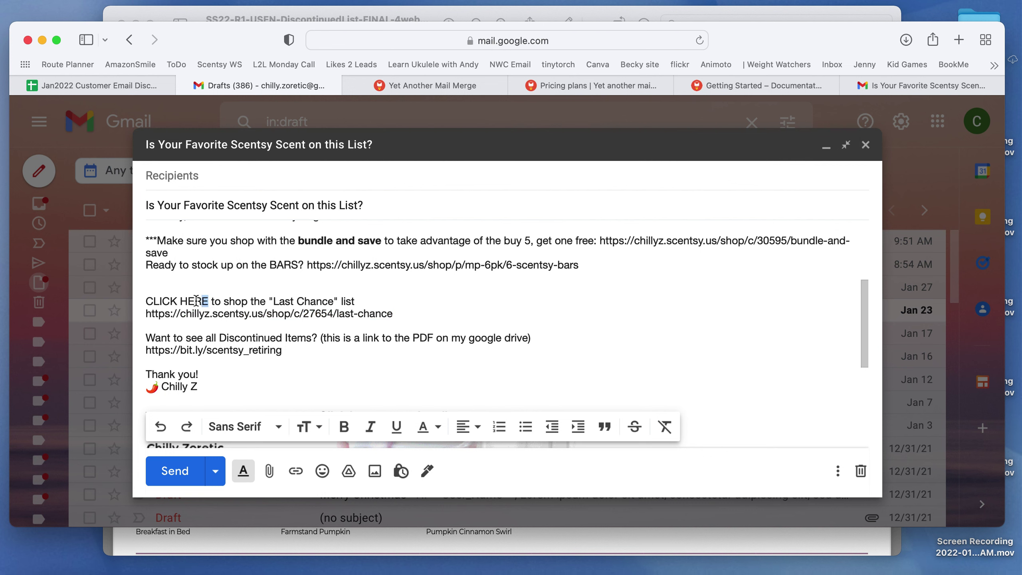
pyautogui.moveTo(208, 300); pyautogui.dragTo(149, 301)
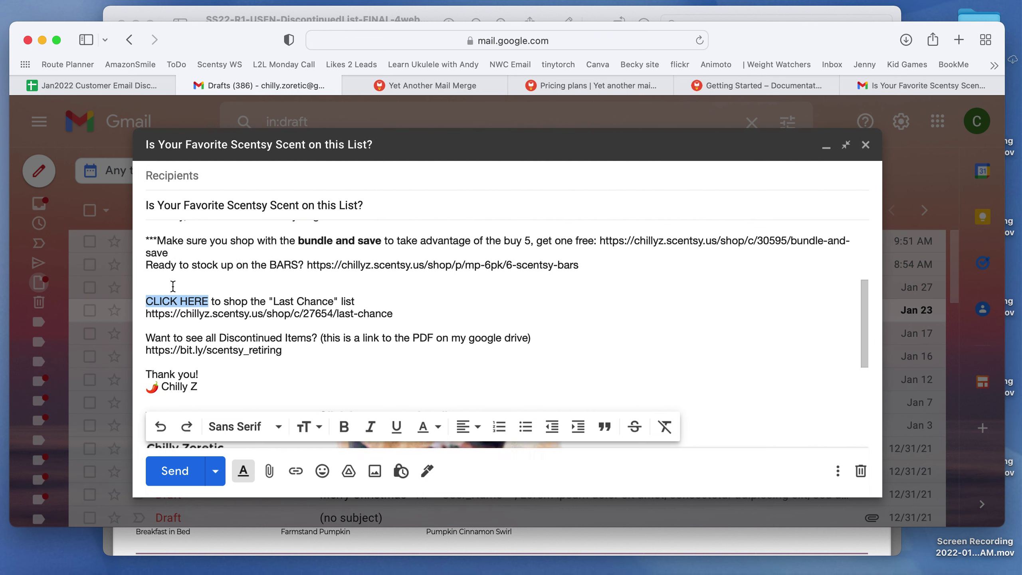
pyautogui.rightClick(184, 304)
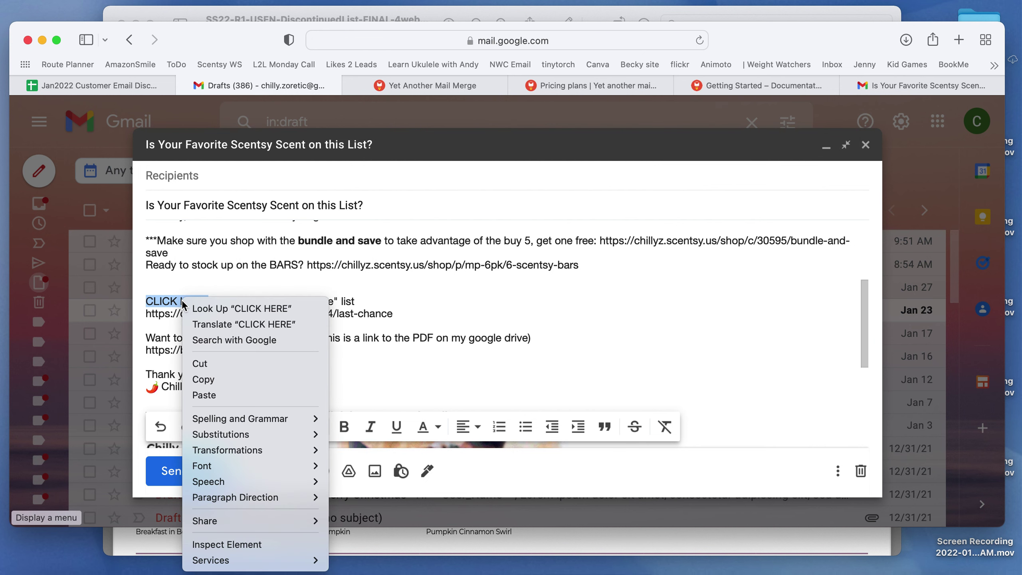
pyautogui.click(467, 355)
pyautogui.scroll(-3, 468, 355)
pyautogui.scroll(5, 468, 355)
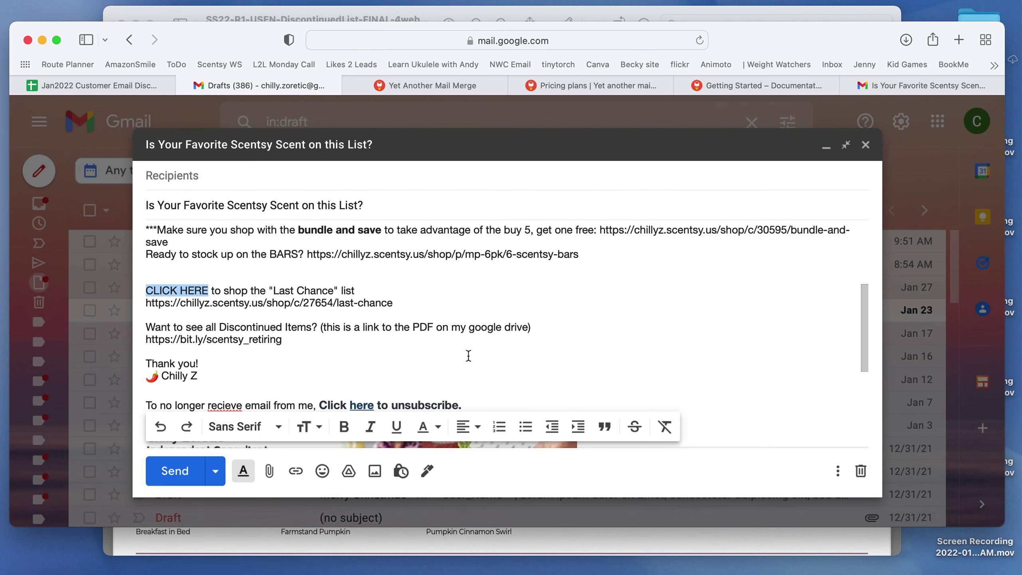
pyautogui.click(295, 471)
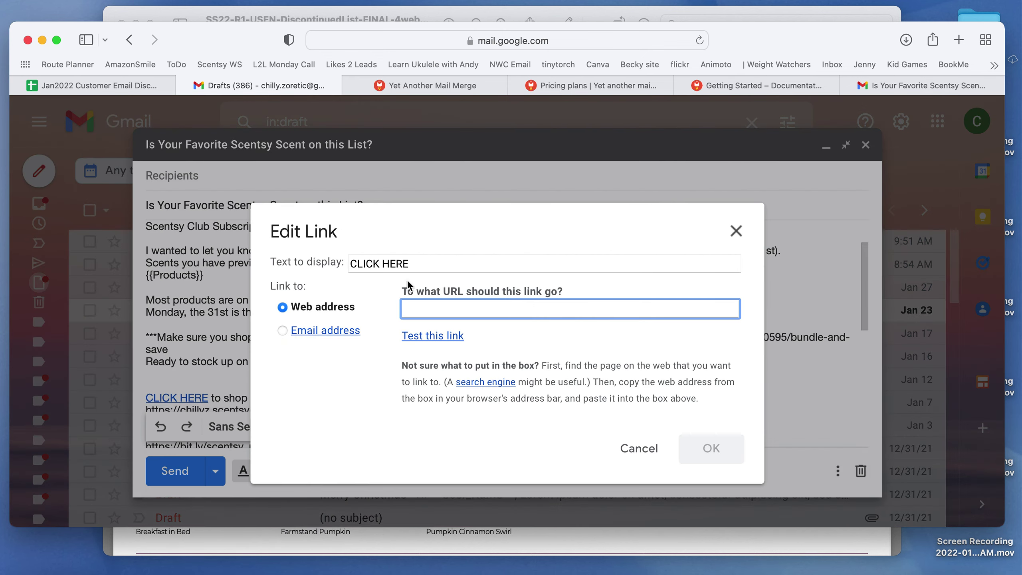
pyautogui.press('super+v')
pyautogui.click(728, 451)
pyautogui.scroll(-3, 374, 388)
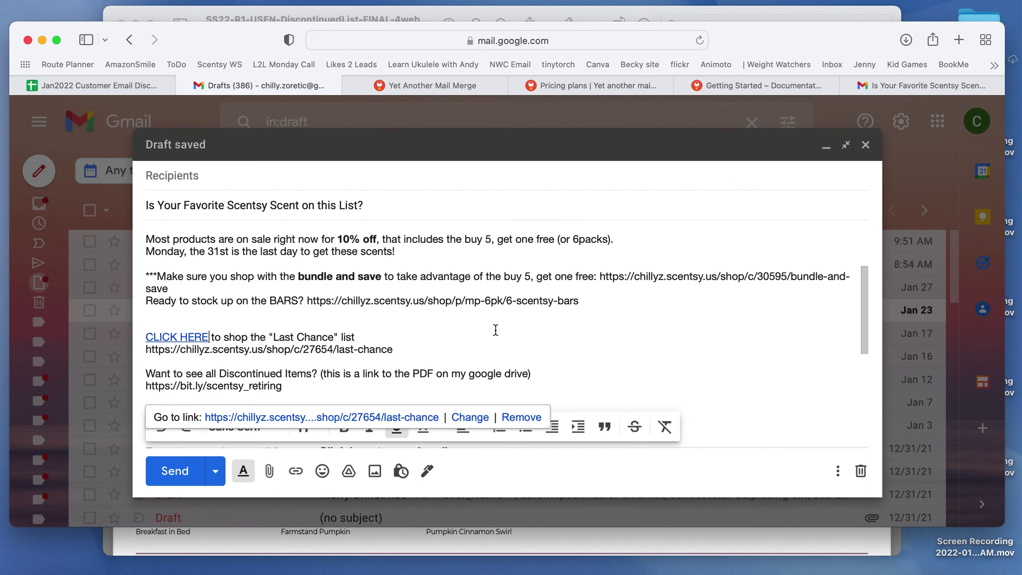
# Step: Check the Discontinued Items PDF and select the draft's bit.ly link to it
pyautogui.moveTo(420, 349); pyautogui.dragTo(121, 354)
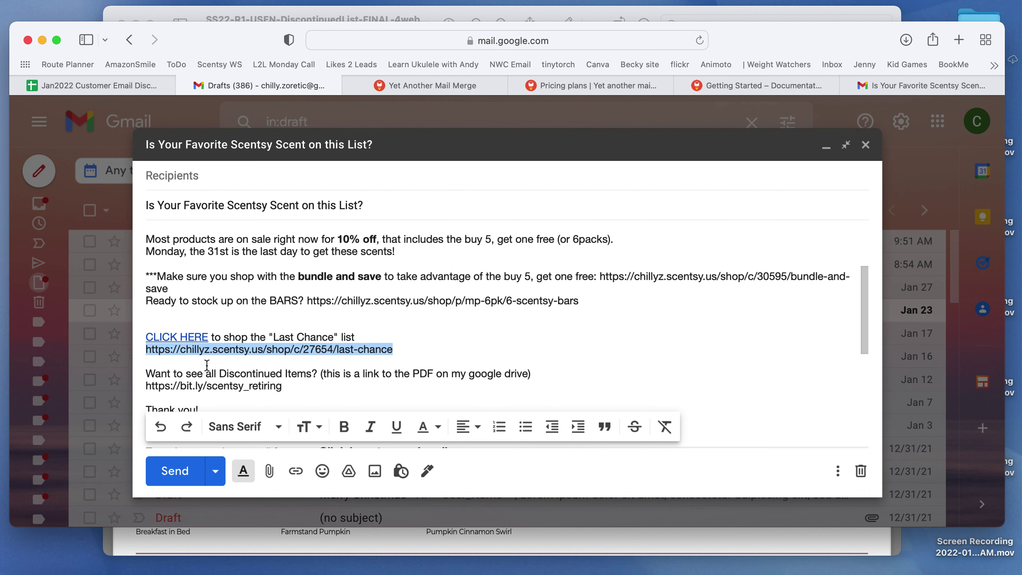
pyautogui.moveTo(150, 373)
pyautogui.mouseDown()
pyautogui.moveTo(334, 374)
pyautogui.moveTo(265, 386)
pyautogui.moveTo(140, 384)
pyautogui.mouseUp()
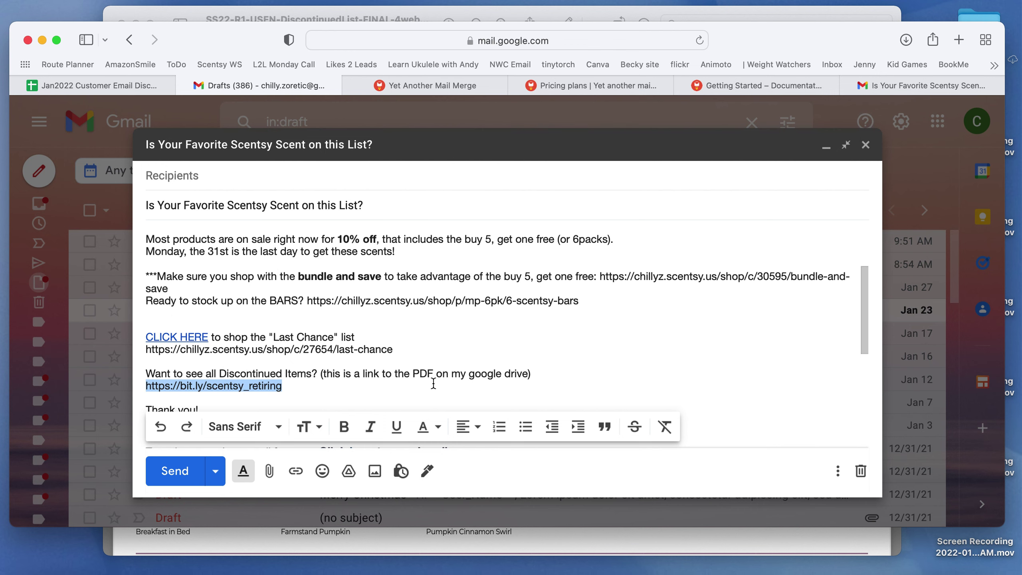
pyautogui.click(543, 17)
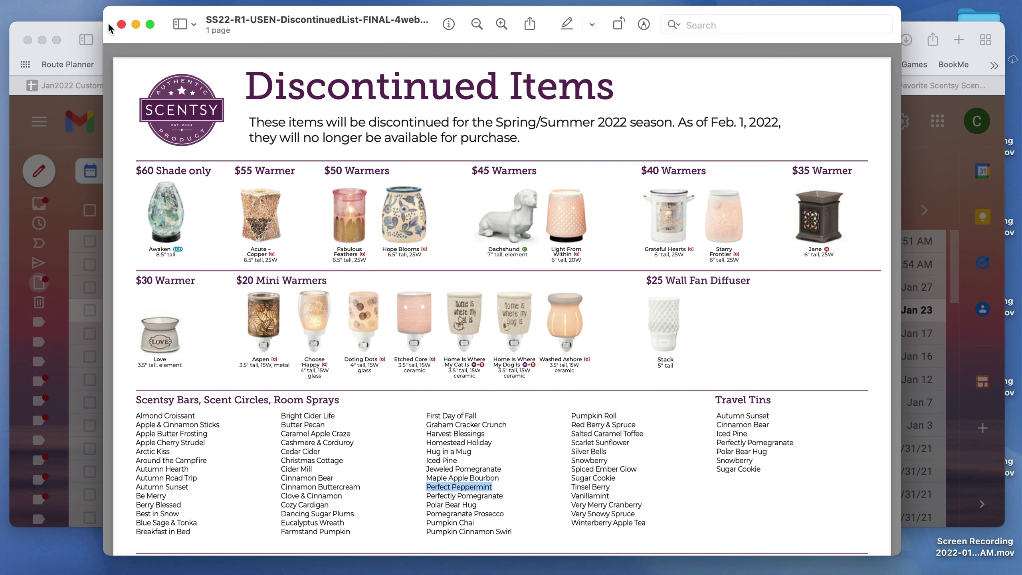
pyautogui.click(81, 27)
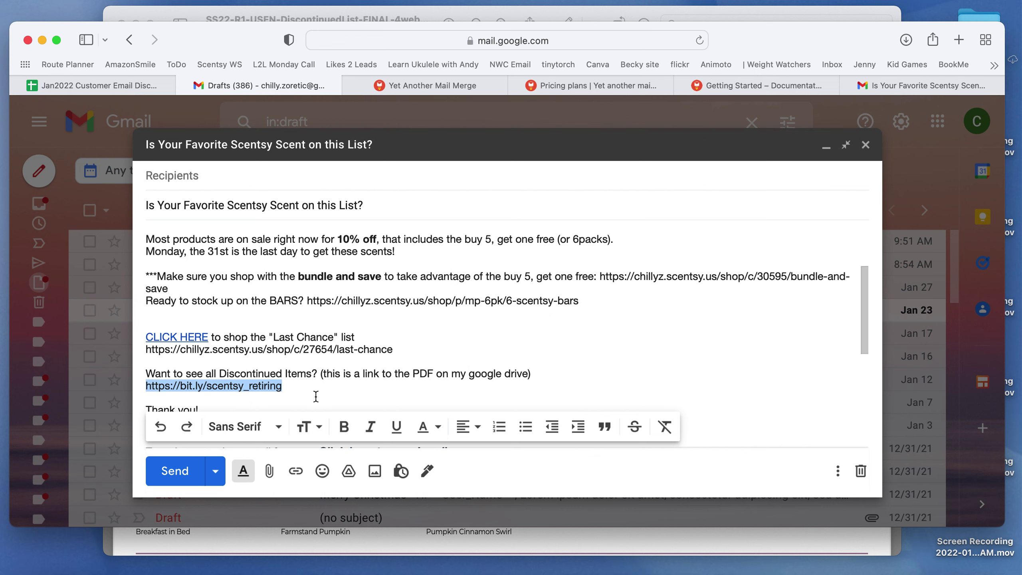
pyautogui.click(304, 384)
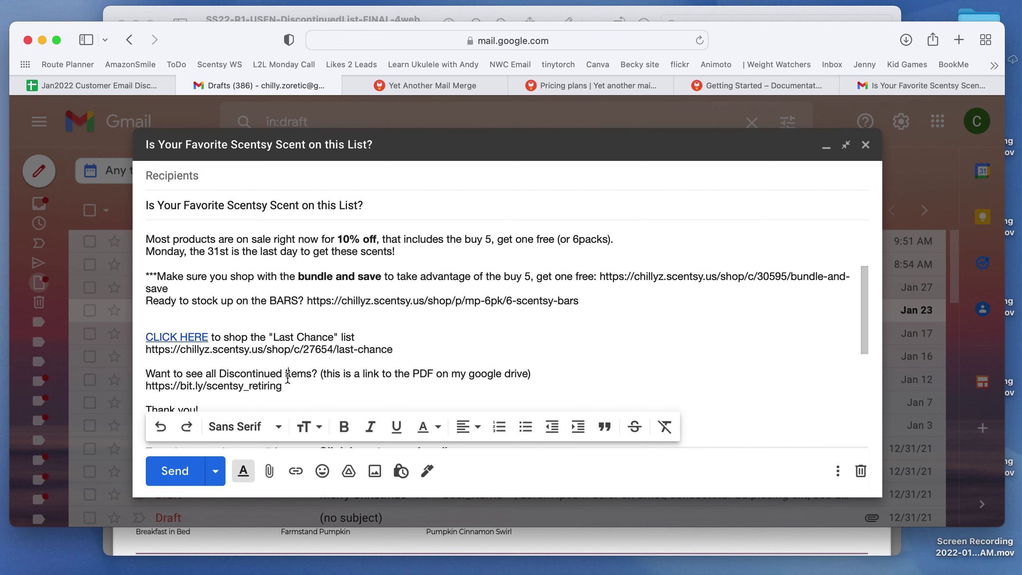
pyautogui.moveTo(284, 386); pyautogui.dragTo(144, 390)
pyautogui.press('super+c')
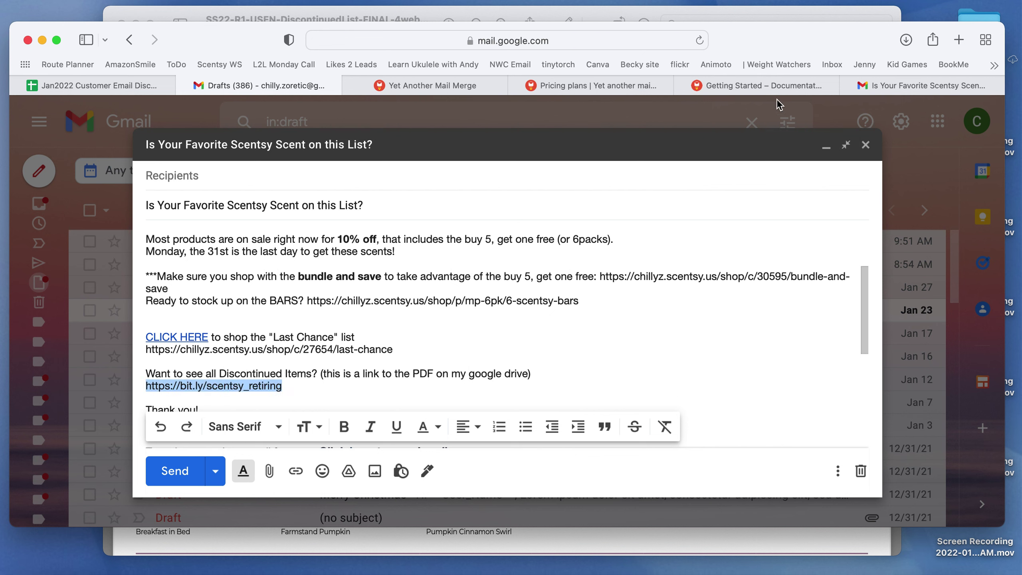
pyautogui.click(774, 87)
# Step: Load the pasted bit.ly link in Safari to open the Discontinued Items PDF in Drive
pyautogui.click(589, 40)
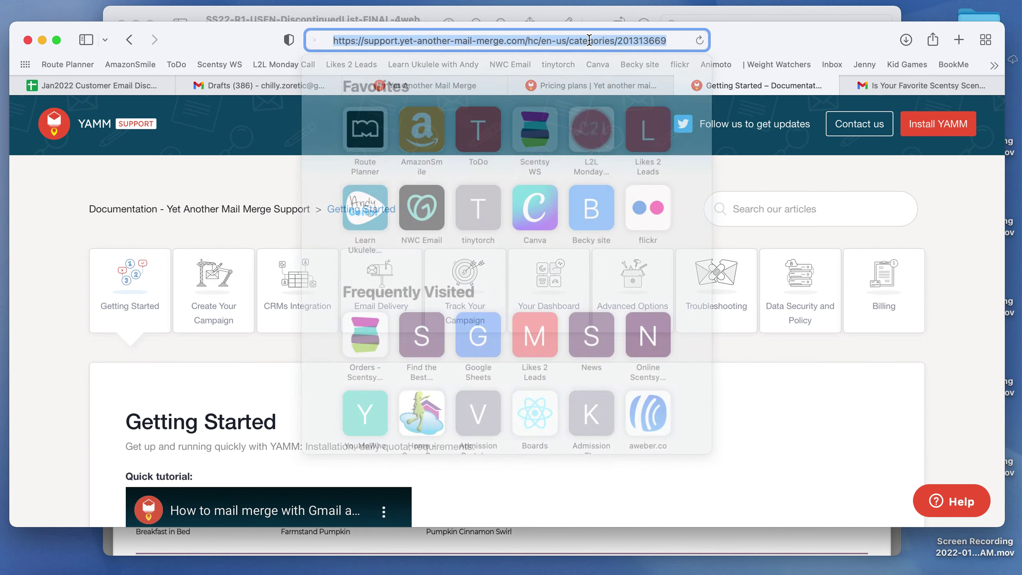
pyautogui.press('super+v')
pyautogui.press('Return')
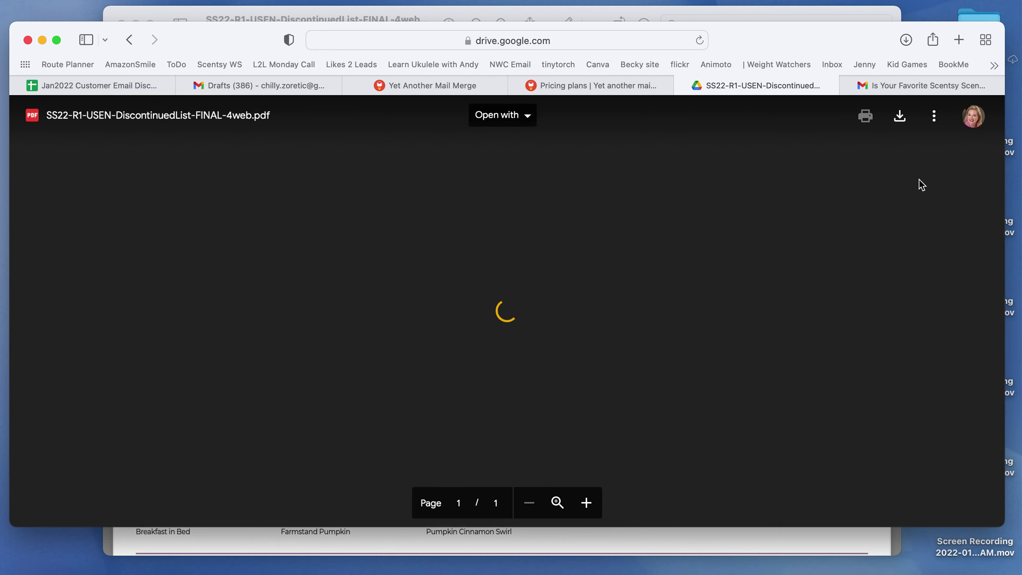
pyautogui.scroll(-5, 921, 185)
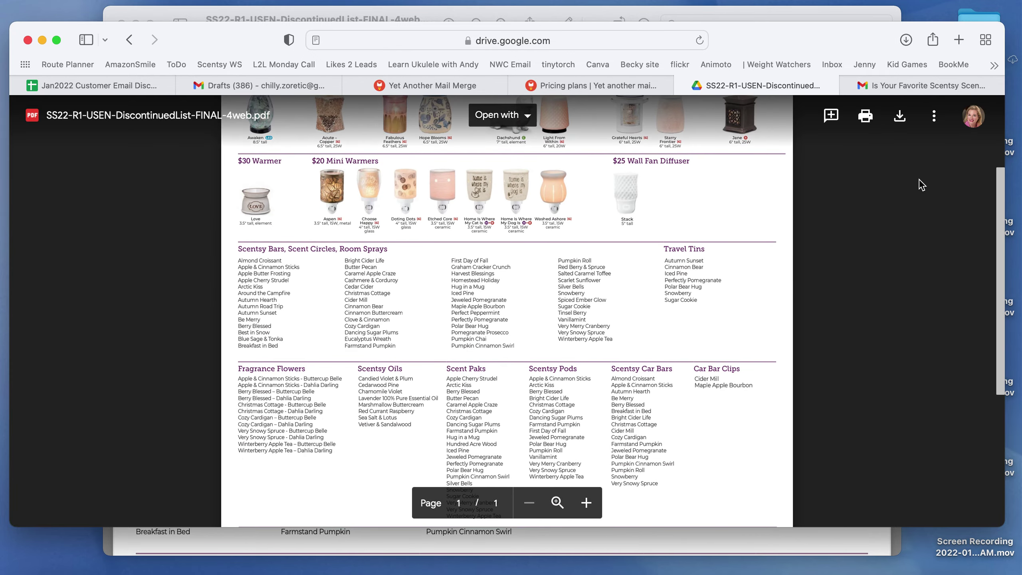
pyautogui.scroll(-3, 921, 184)
pyautogui.scroll(8, 921, 183)
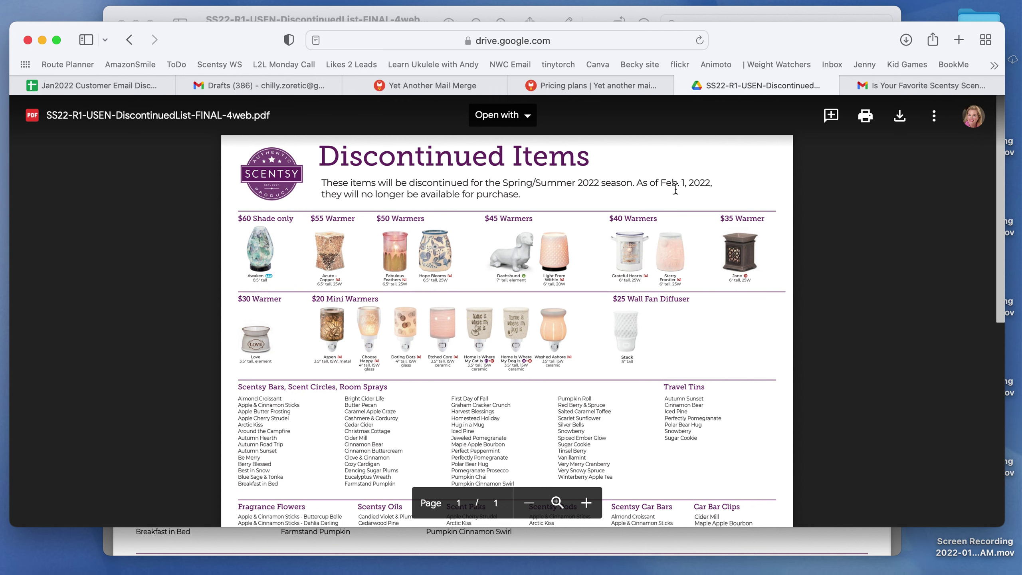
# Step: Confirm in the PDF's Share settings that anyone with the link can view it
pyautogui.click(933, 116)
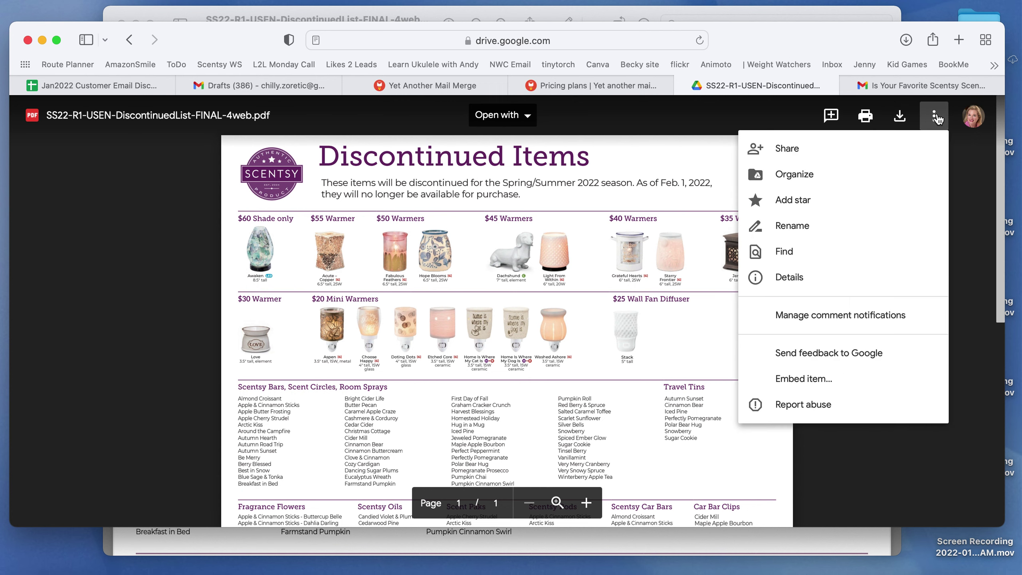
pyautogui.click(813, 159)
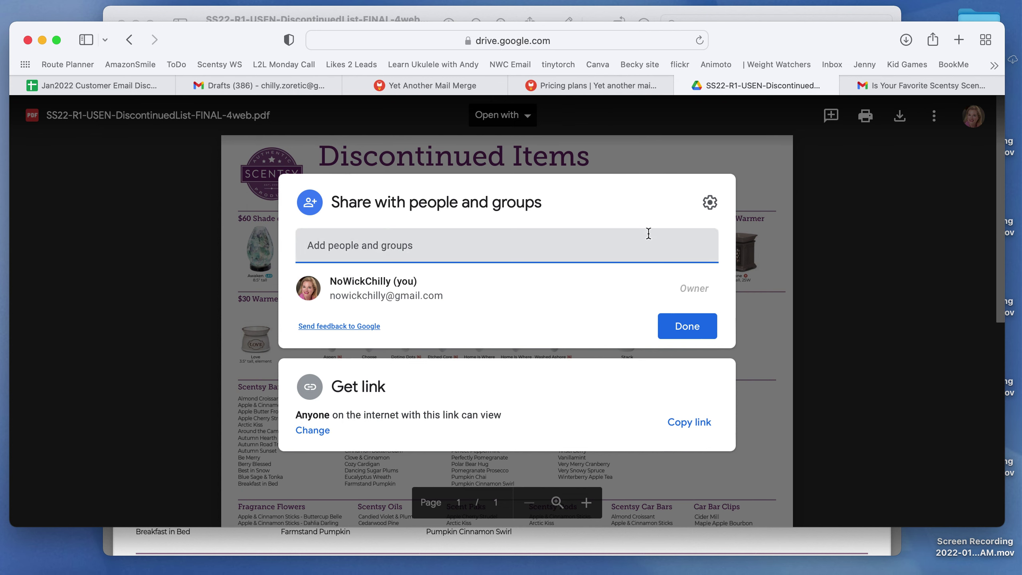
pyautogui.click(847, 260)
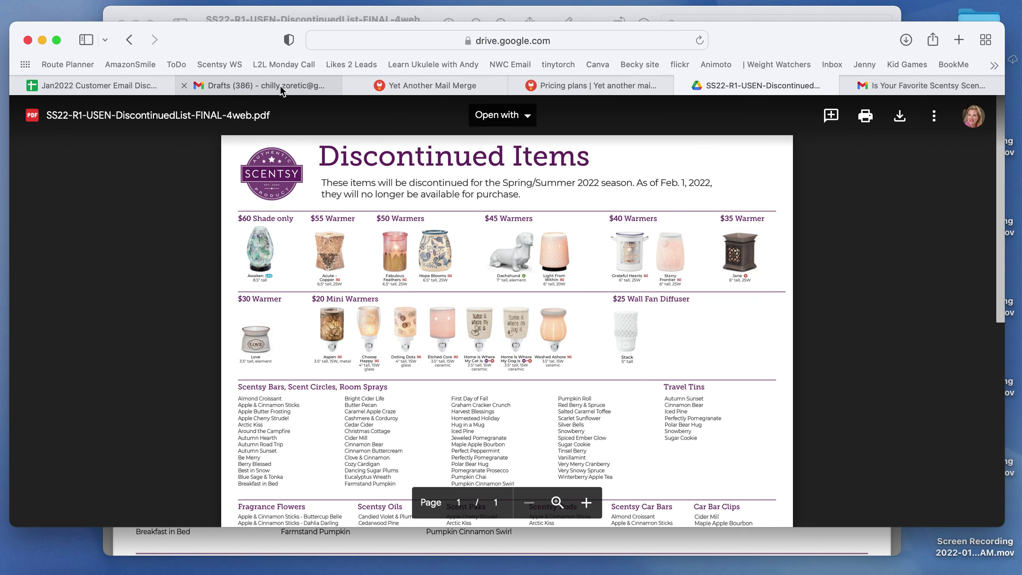
pyautogui.click(280, 85)
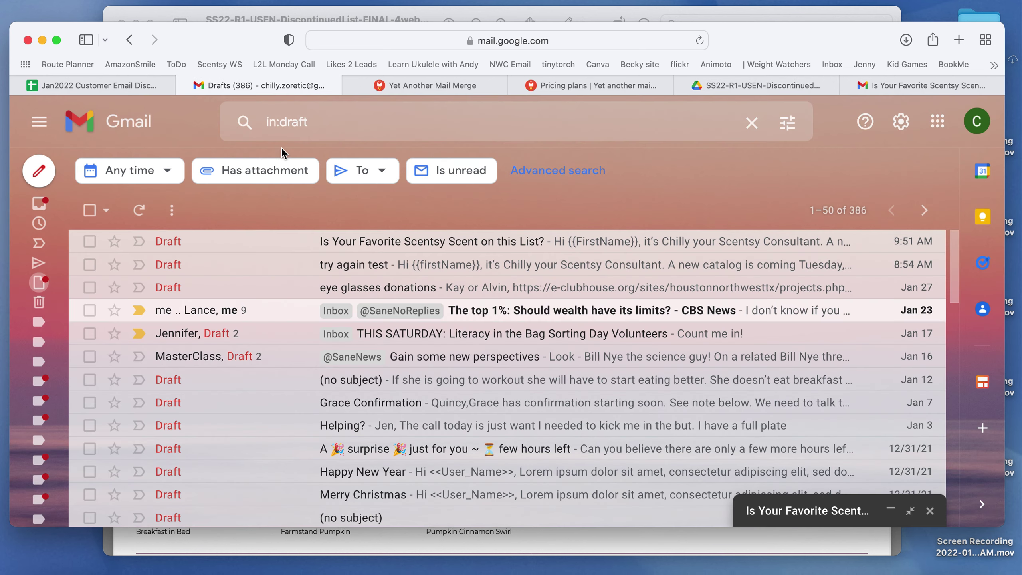
# Step: Open the 'Is Your Favorite Scentsy Scent on this List?' draft from the Drafts list
pyautogui.press('super+Tab')
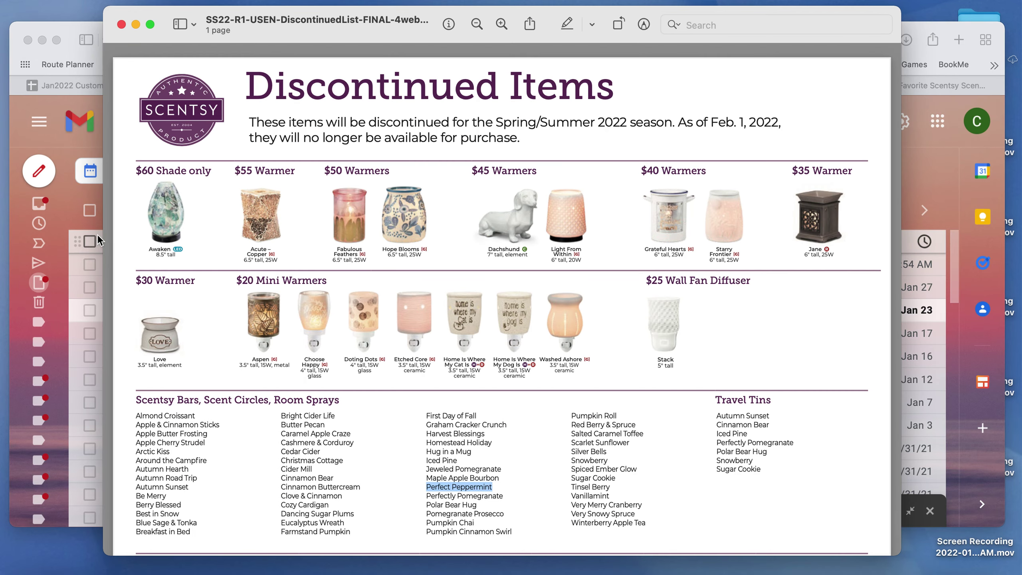
pyautogui.click(66, 220)
pyautogui.click(346, 251)
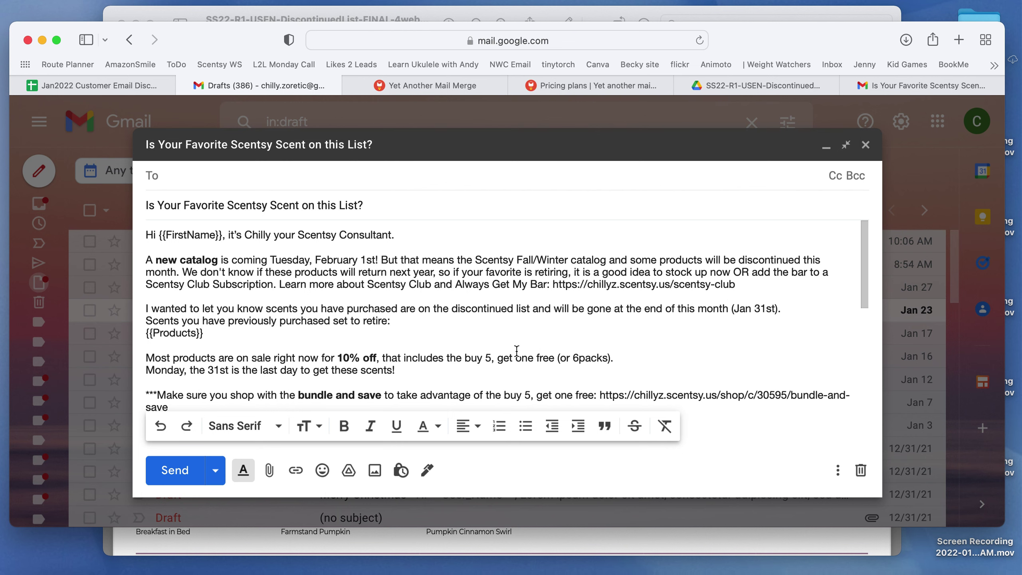
pyautogui.scroll(-5, 532, 346)
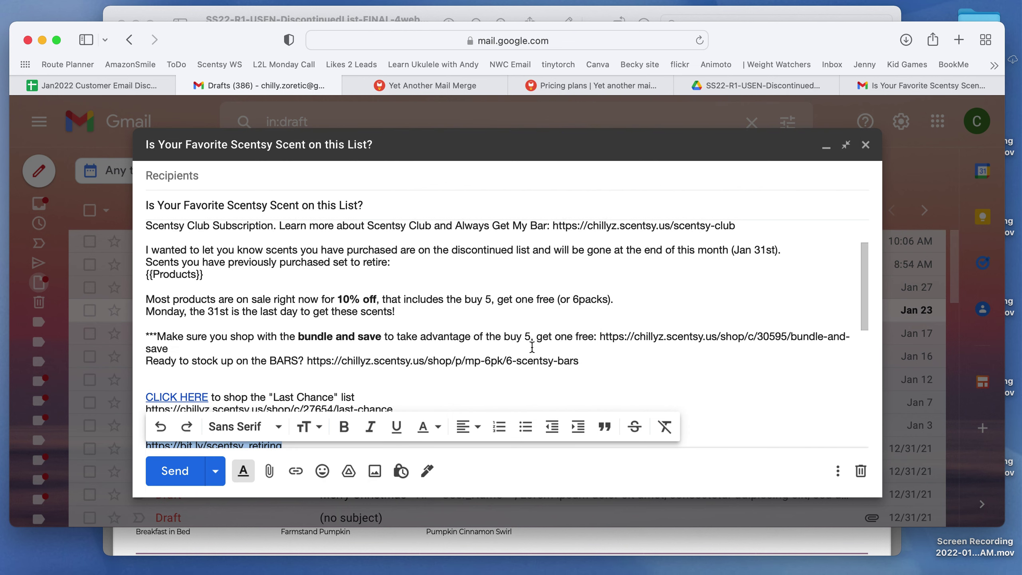
# Step: Review the bundle, BARS and {{Products}} lines, ending at the greeting's end
pyautogui.click(585, 326)
pyautogui.moveTo(585, 327); pyautogui.dragTo(133, 301)
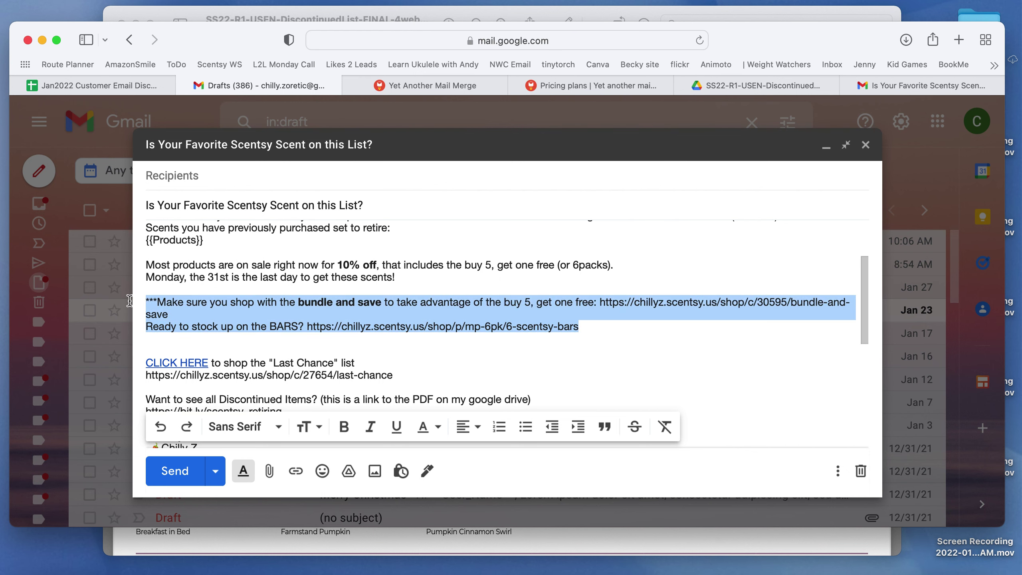
pyautogui.scroll(3, 698, 296)
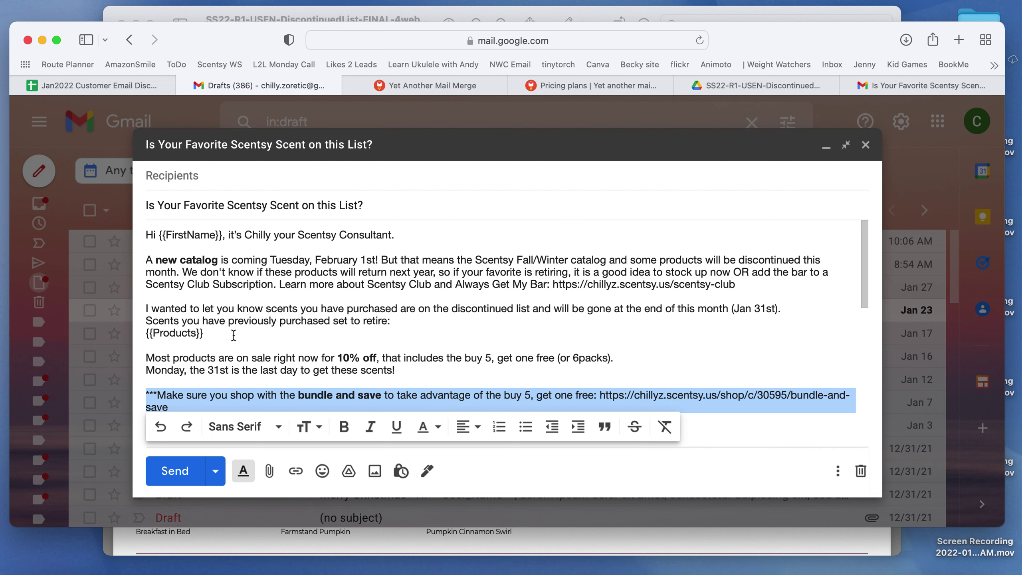
pyautogui.moveTo(233, 335); pyautogui.dragTo(135, 322)
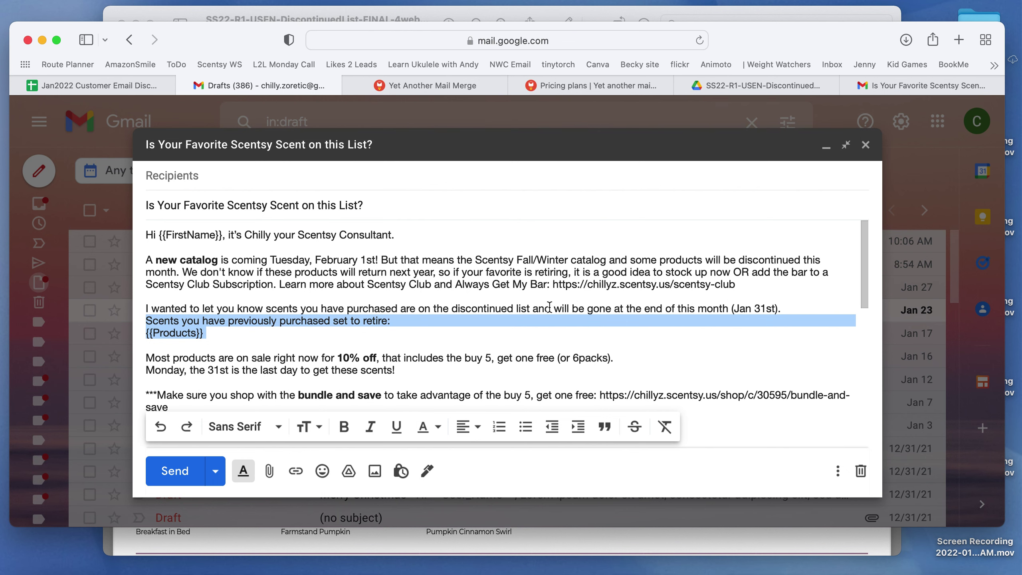
pyautogui.click(561, 322)
pyautogui.scroll(-3, 561, 322)
pyautogui.scroll(-6, 561, 322)
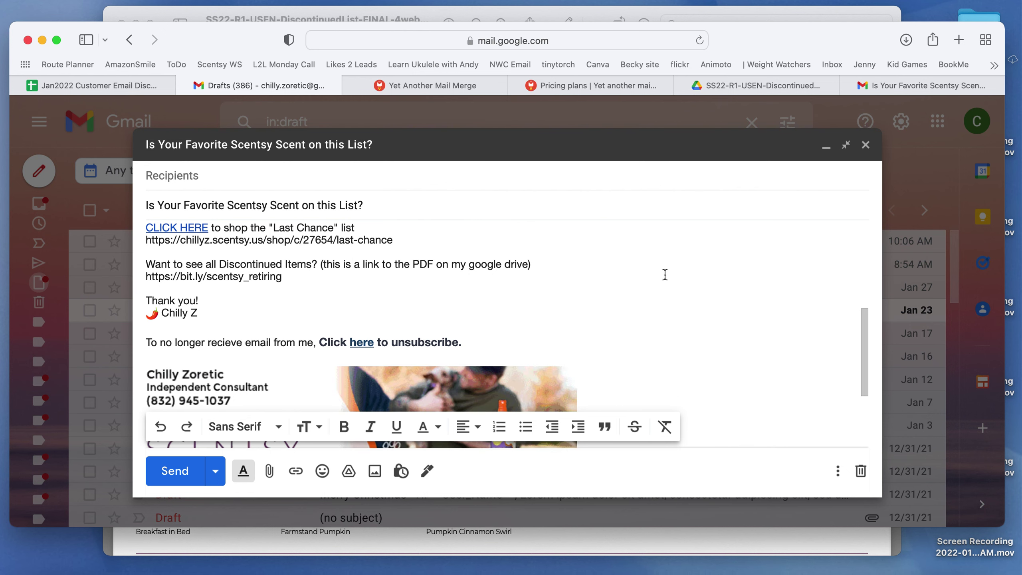
pyautogui.scroll(10, 664, 274)
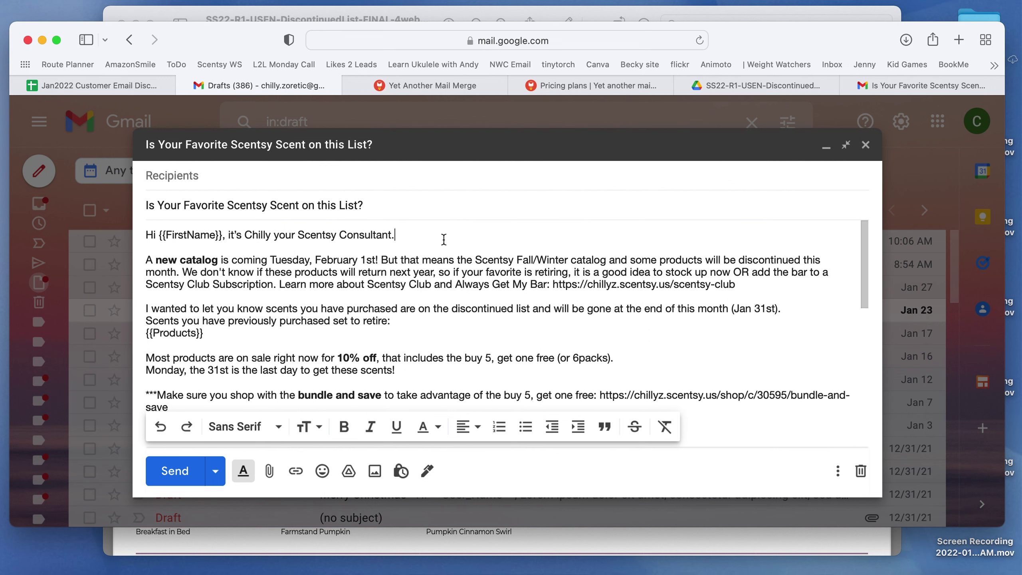
pyautogui.click(443, 239)
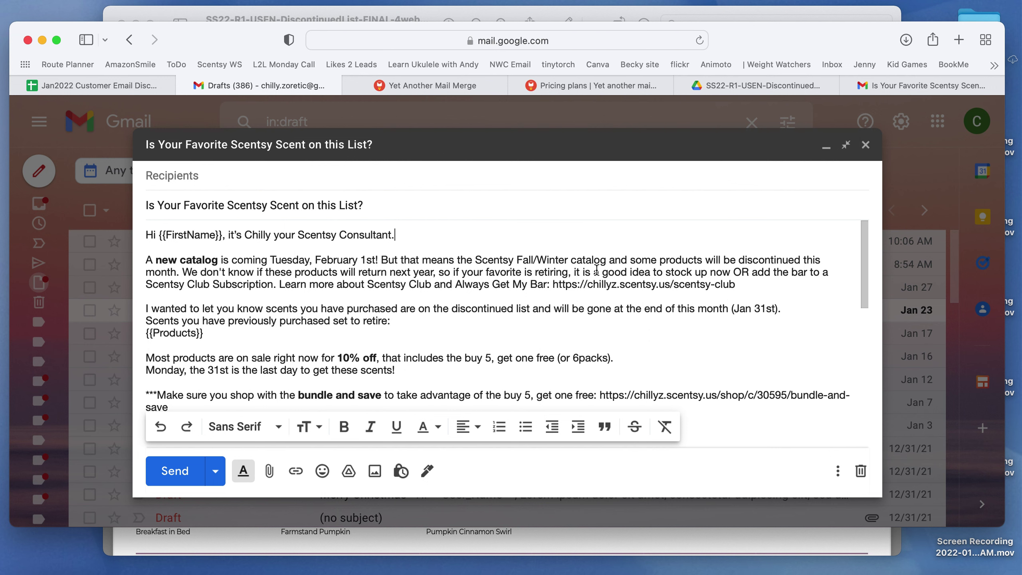